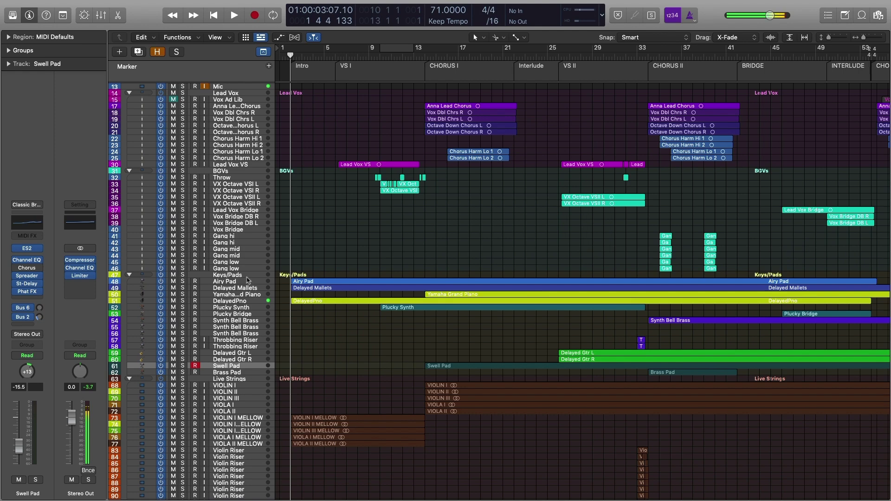
- Select the Keys/Pads stack with its tracks through Brass Pad and the regions on them
scroll(304, 341, down, 4)
shift+click(246, 324)
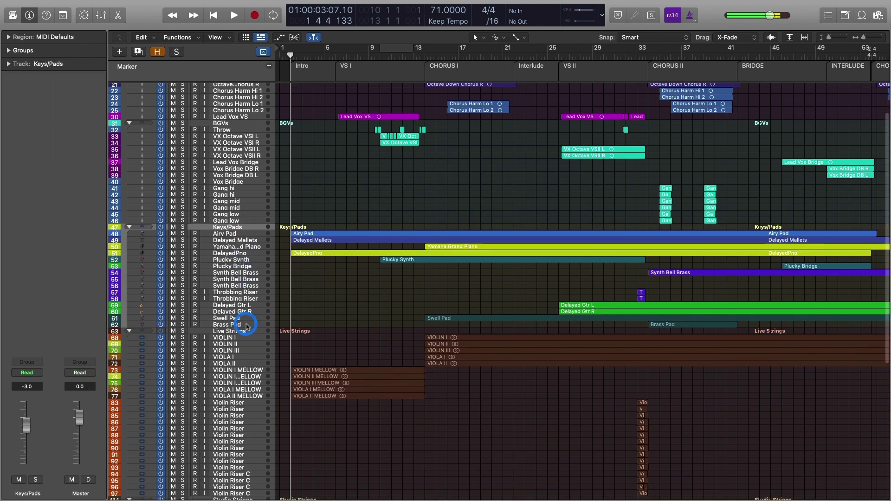
scroll(604, 298, down, 5)
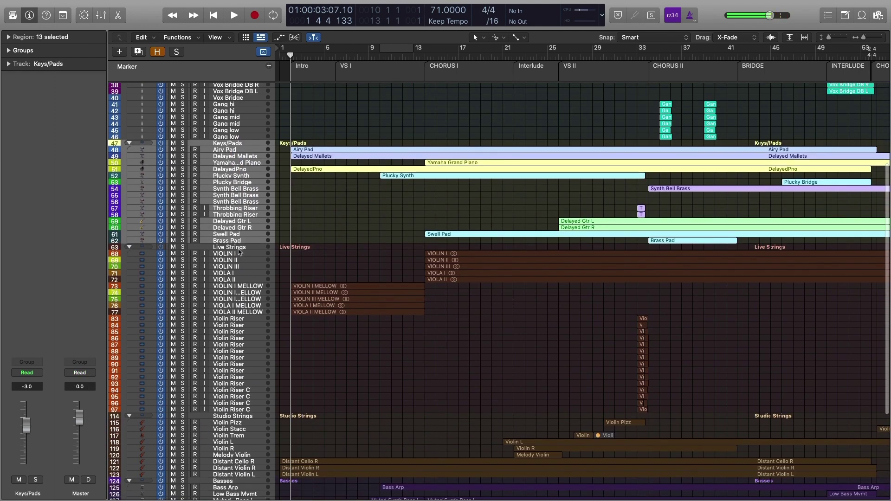
- Select the Live Strings stack and examine its violin and viola tracks in the arrangement
click(234, 249)
scroll(302, 241, down, 5)
drag(298, 169, 818, 390)
click(473, 310)
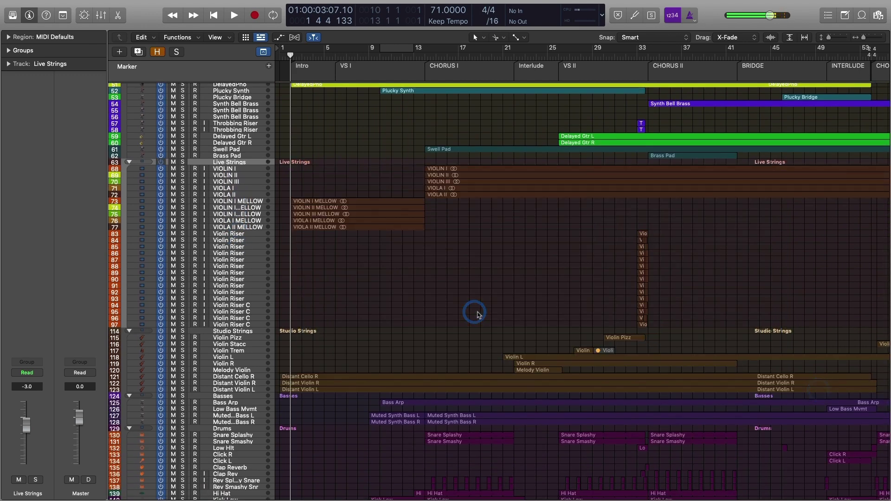
- Select the Drums stack with its tracks through Kick High, and clear the region selection
scroll(473, 311, down, 3)
drag(250, 347, 253, 373)
click(237, 374)
shift+click(250, 449)
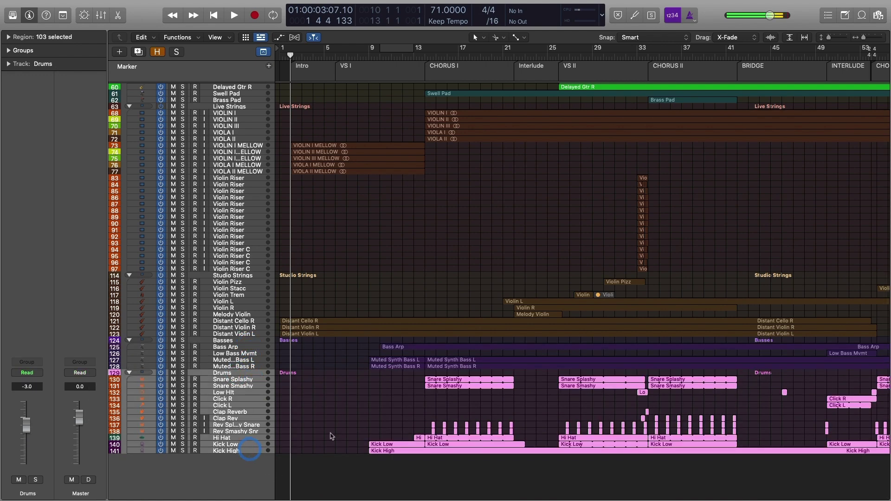
click(332, 437)
scroll(332, 325, up, 15)
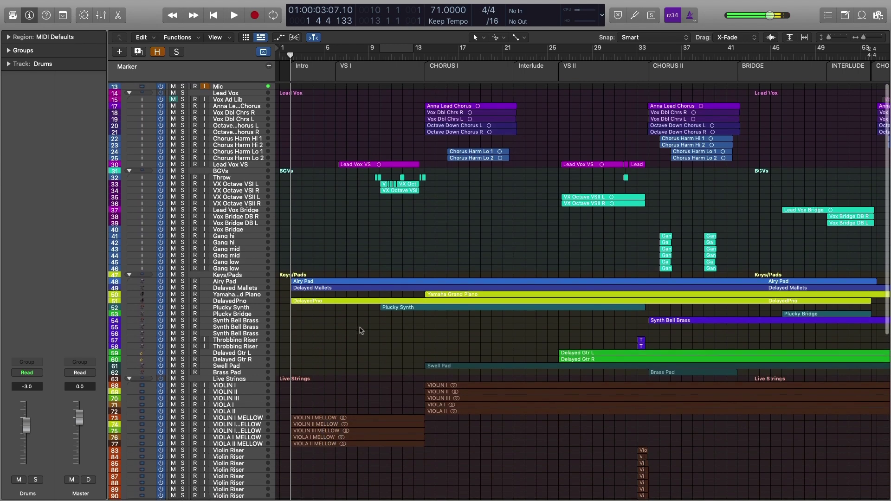
- Start playback from bar 2 with the Gang low track selected, and turn off input monitoring on the Mic track
click(289, 56)
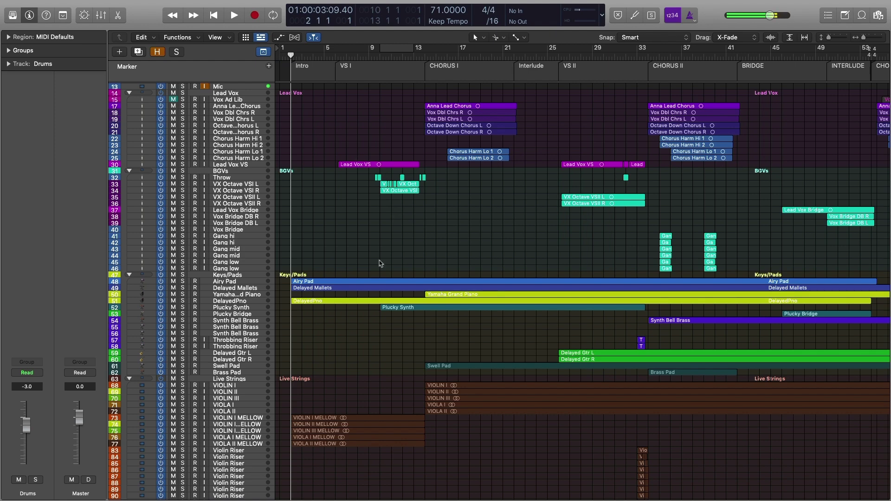
click(236, 274)
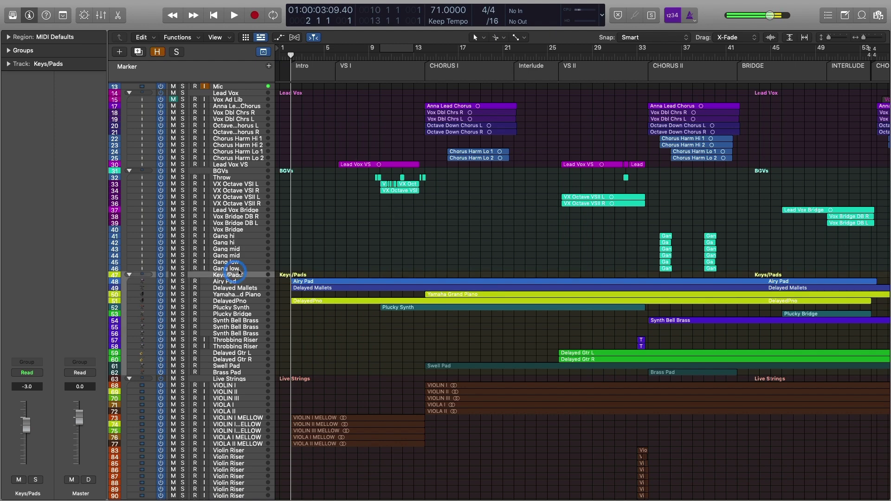
click(243, 263)
click(356, 240)
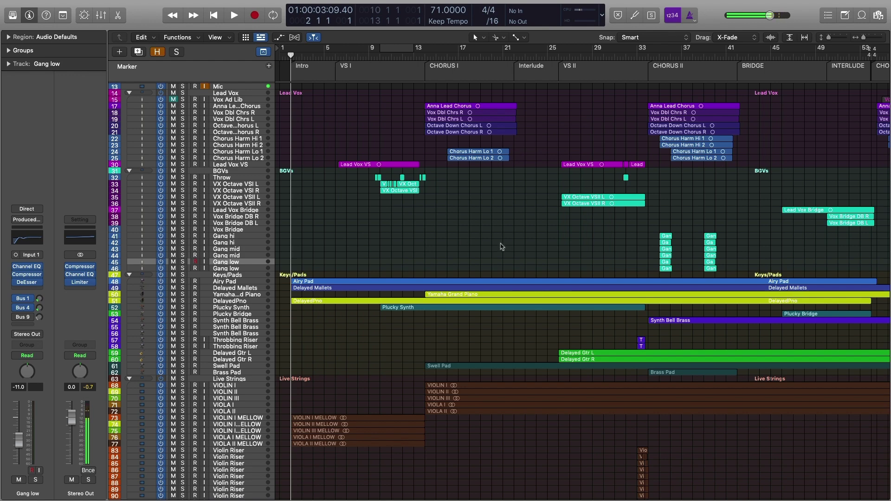
click(610, 239)
key(space)
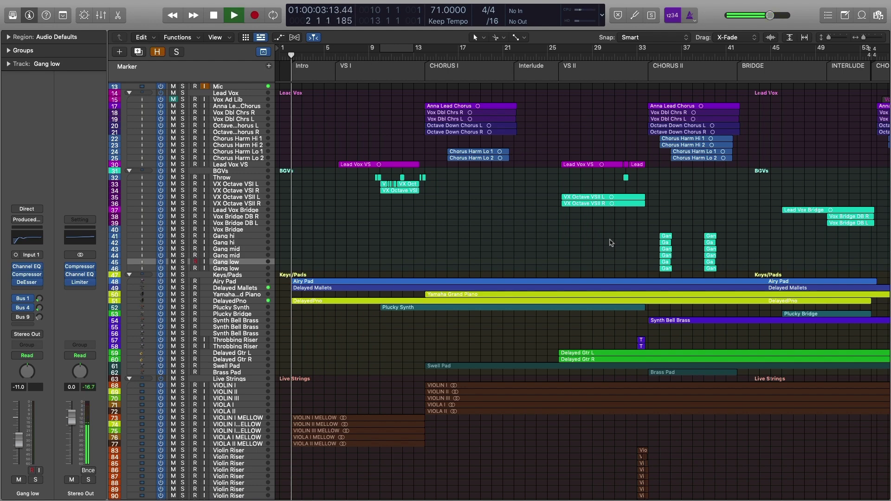
click(207, 88)
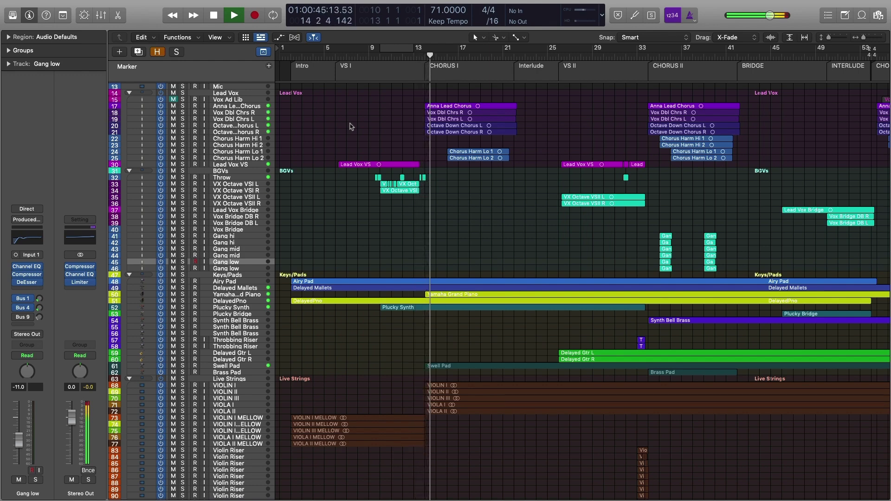
- Examine the vocal, keys, string, bass and drum tracks as the song plays through Chorus I and the interlude into VS II
scroll(494, 234, down, 10)
scroll(494, 233, down, 3)
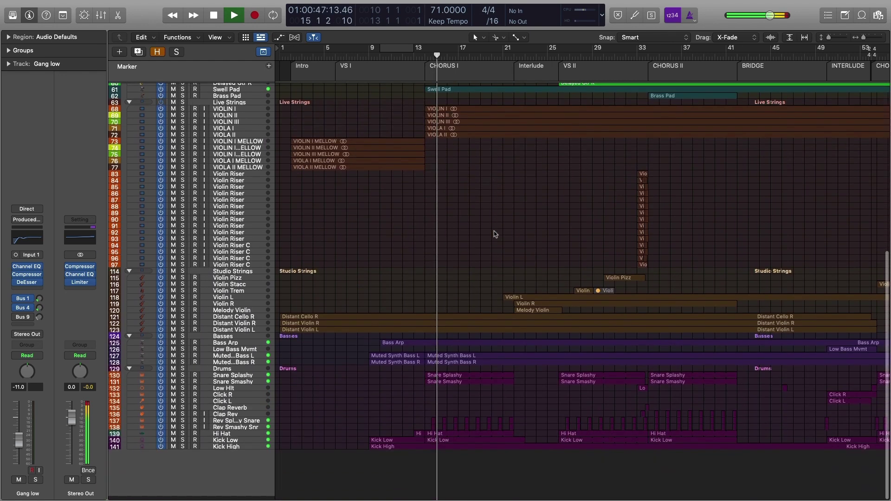
scroll(499, 233, up, 12)
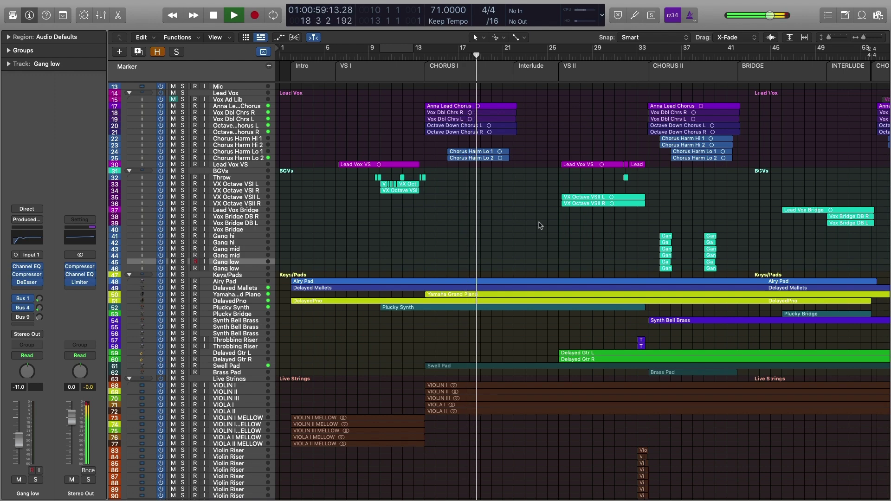
scroll(540, 225, right, 1)
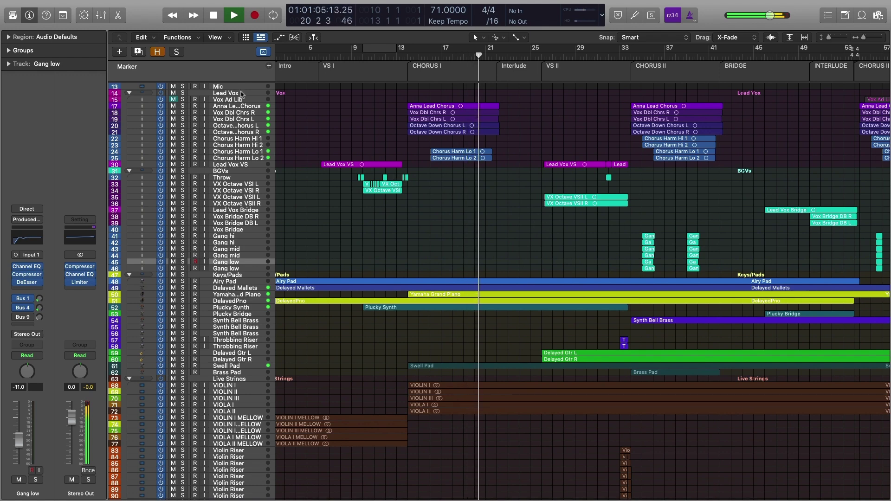
scroll(246, 74, down, 1)
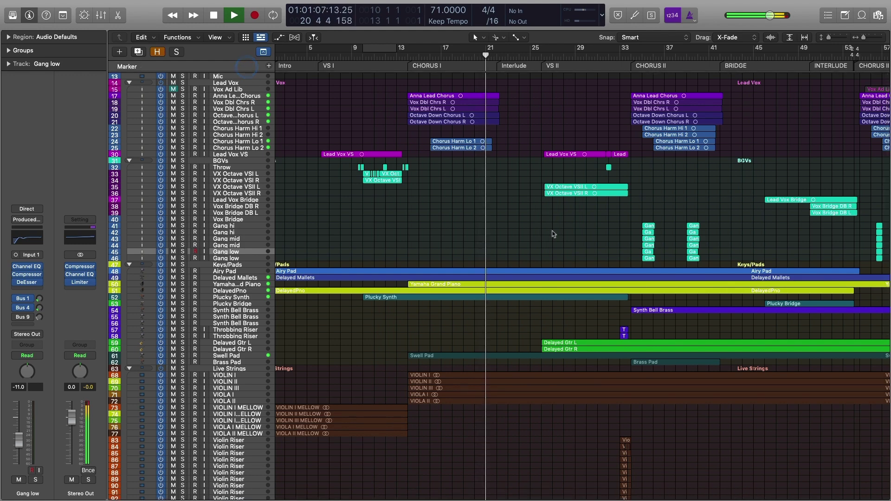
scroll(554, 230, right, 2)
scroll(555, 233, right, 2)
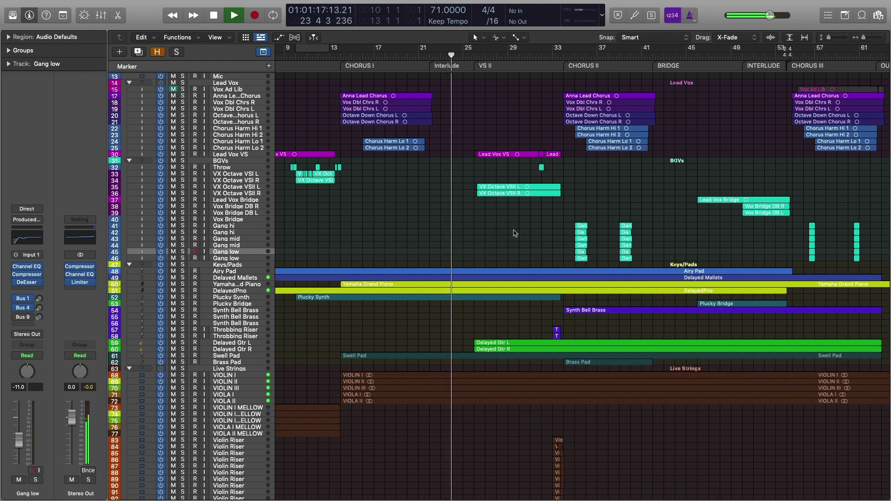
scroll(517, 234, down, 10)
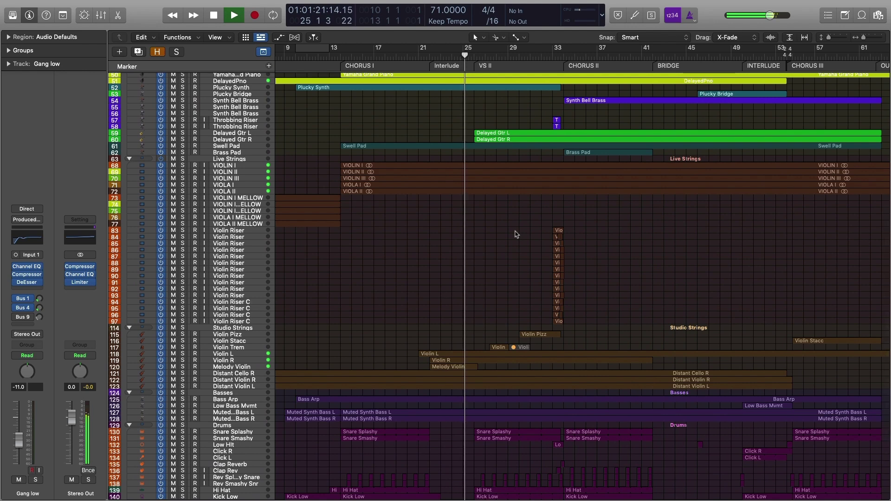
scroll(517, 235, down, 3)
scroll(516, 234, up, 12)
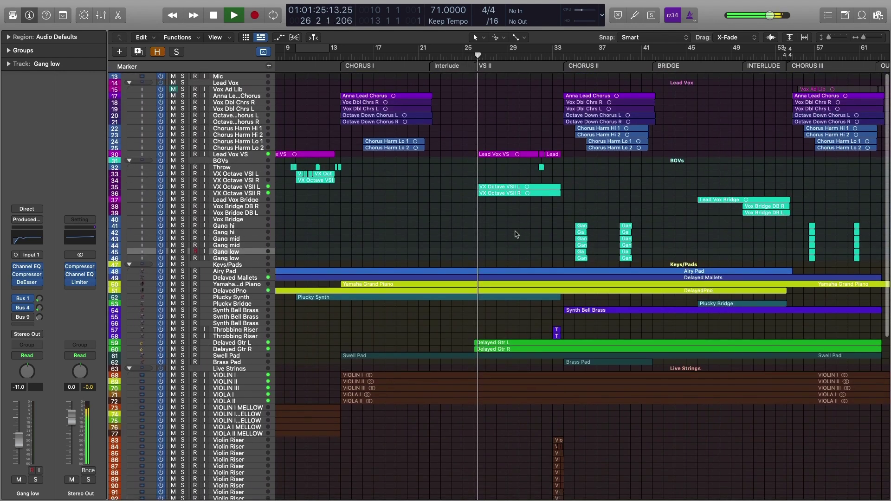
- Stop playback in VS II and turn the Mic track's input monitoring back on
key(space)
click(205, 76)
scroll(419, 108, left, 5)
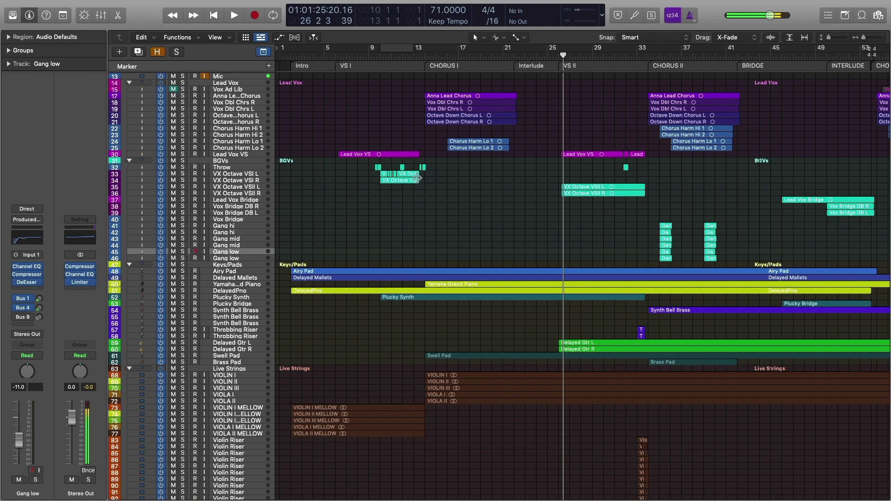
- Look over the stopped arrangement's track stacks from Lead Vox down to Drums
scroll(507, 197, down, 1)
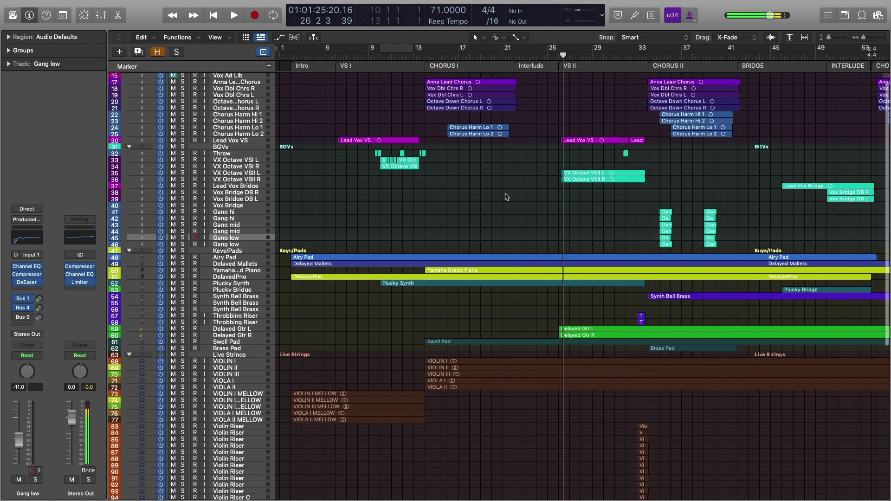
scroll(507, 197, up, 1)
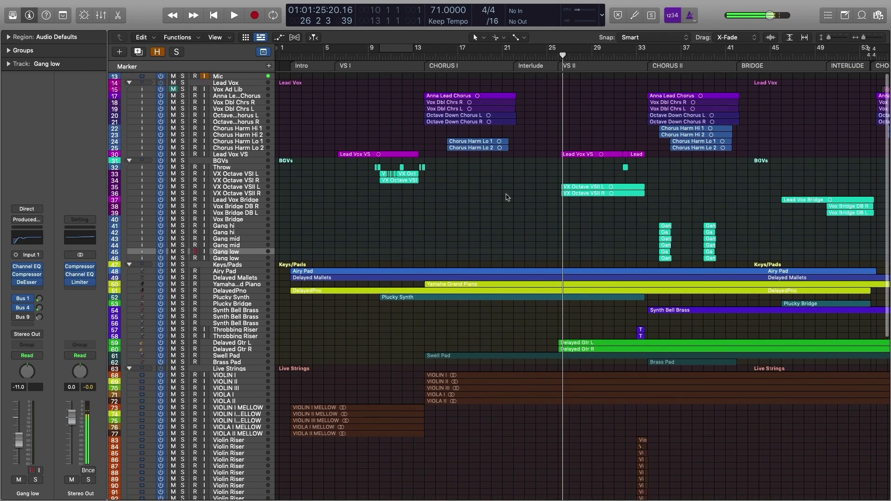
scroll(508, 198, down, 15)
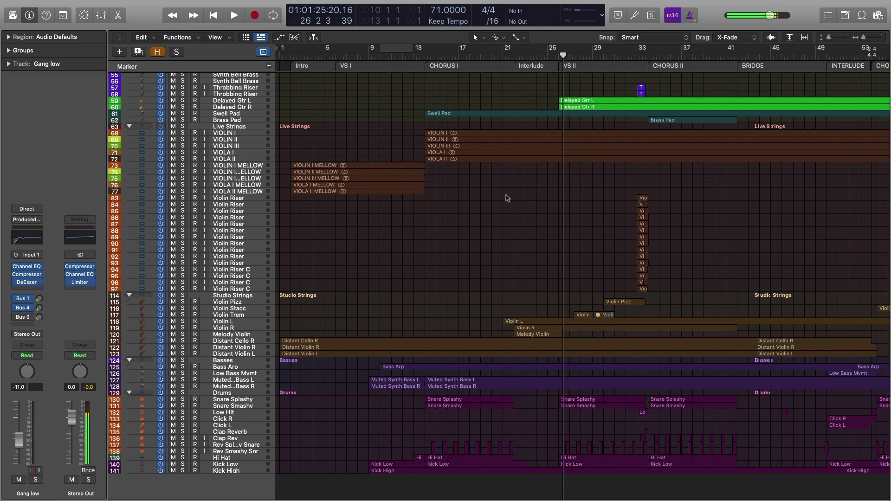
scroll(502, 198, up, 15)
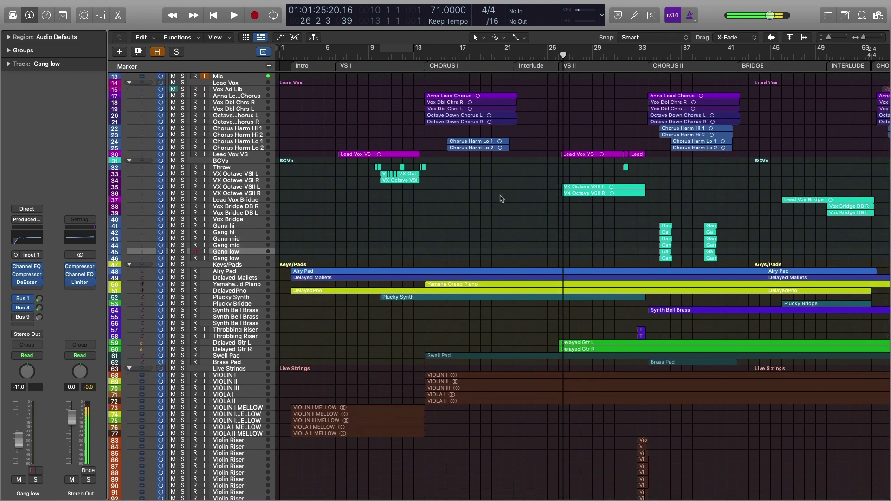
scroll(503, 199, down, 3)
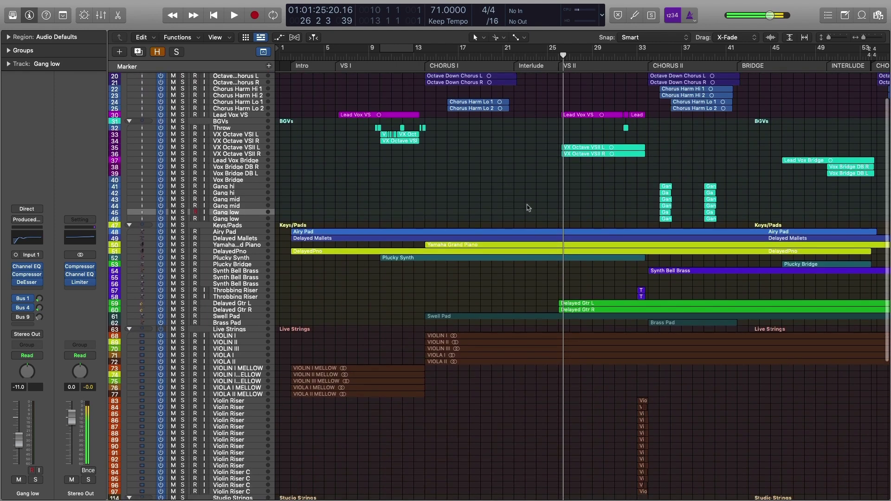
scroll(528, 208, down, 12)
scroll(528, 208, down, 7)
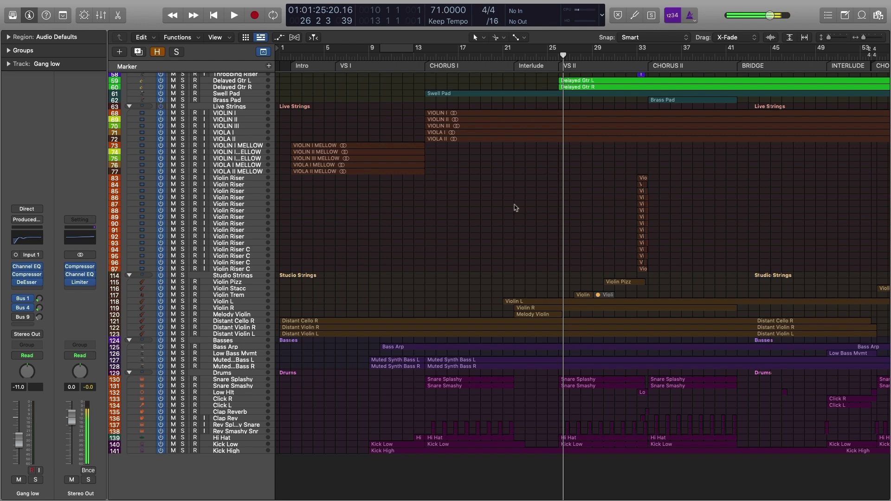
scroll(515, 212, up, 10)
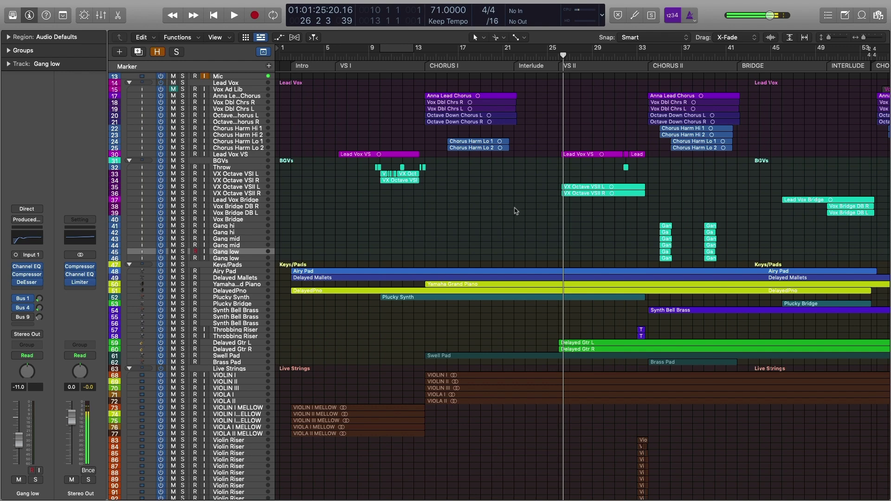
- Play the Delayed Mallets track soloed from bar 2 through the intro, removing the solo and stopping playback at VS I
click(291, 56)
click(354, 216)
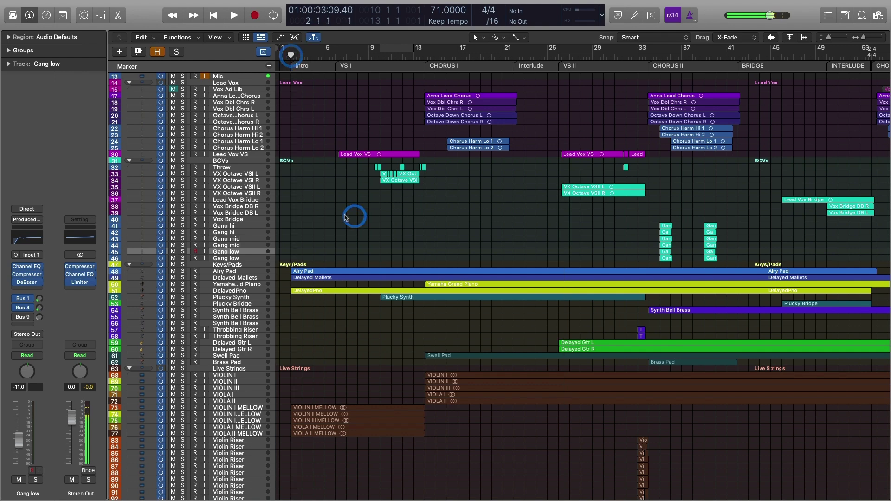
scroll(345, 217, down, 3)
click(235, 195)
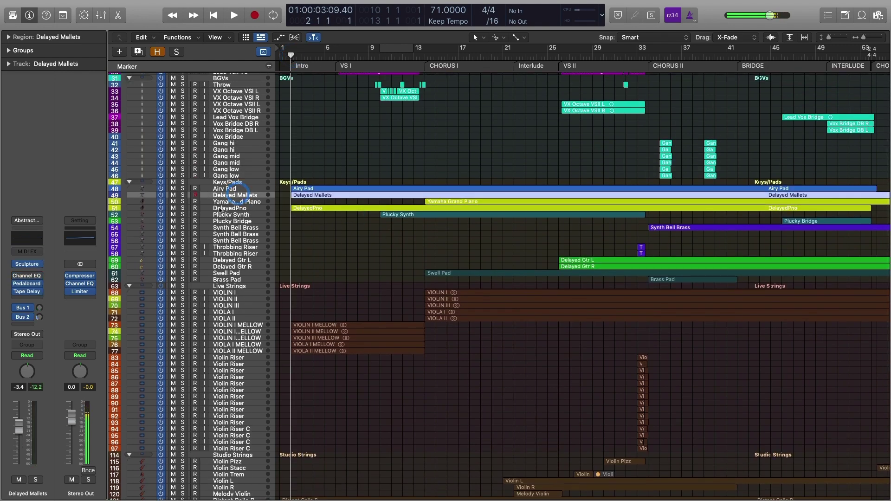
click(184, 195)
key(space)
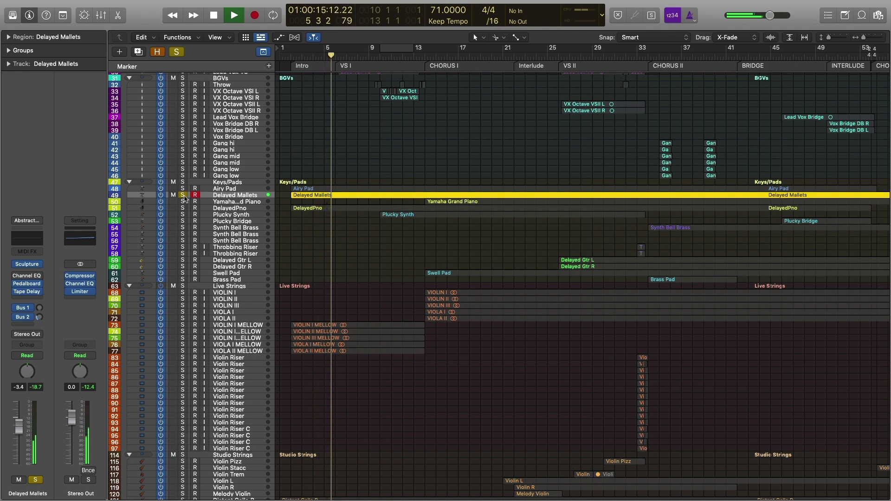
click(184, 195)
key(space)
- Browse the Library's synthesizer percussion sounds around the Delayed Mallets track's Abstract Mallets patch, and close the Library
scroll(348, 231, up, 2)
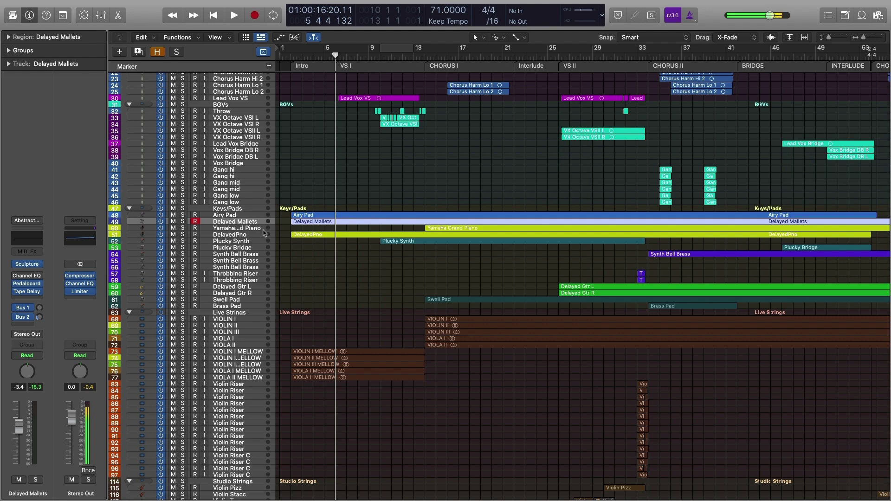
click(12, 15)
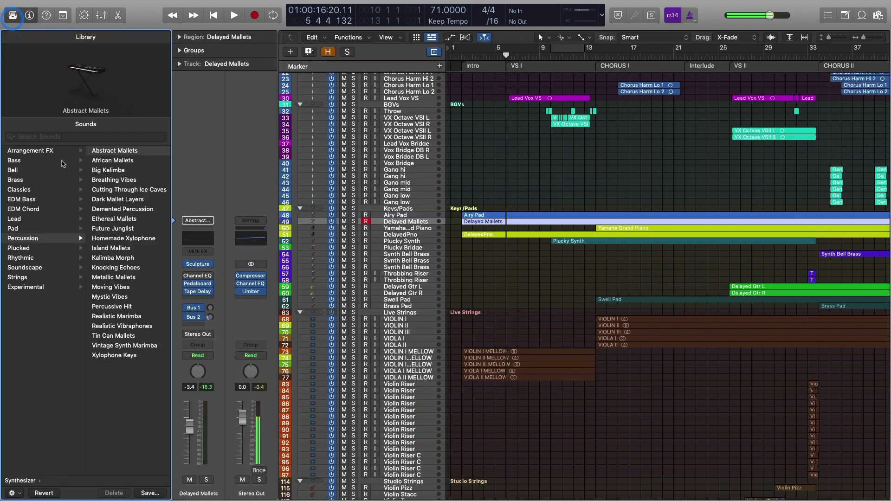
scroll(42, 232, left, 3)
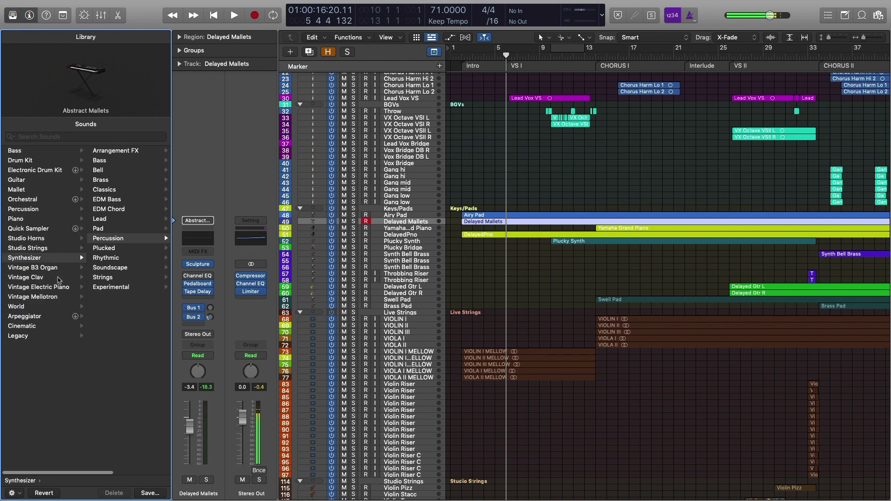
scroll(67, 251, right, 4)
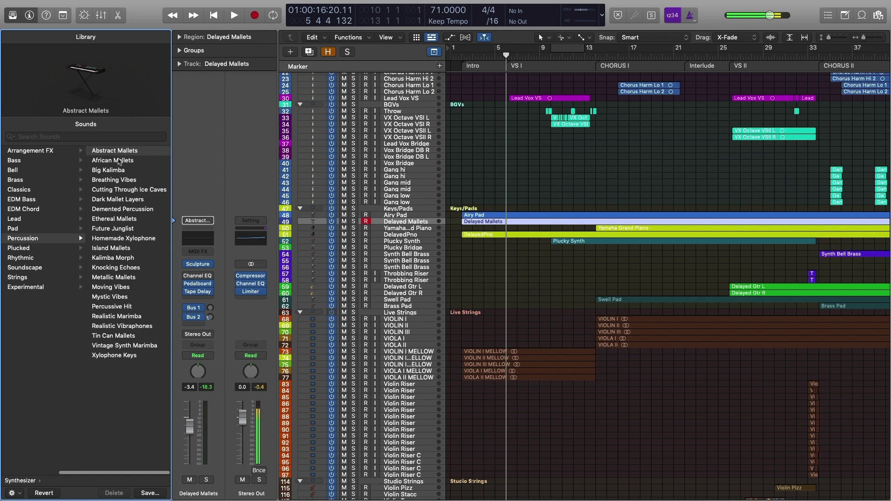
click(12, 15)
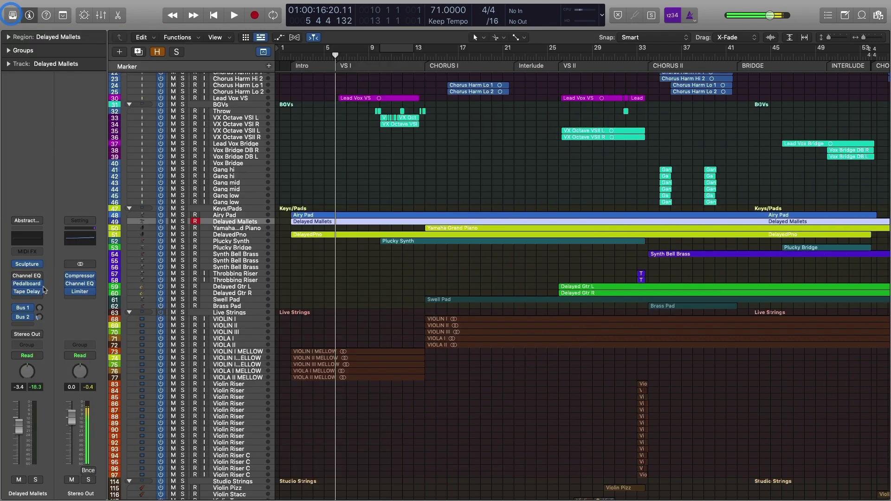
- View the Tape Delay settings on the Delayed Mallets track, close them, and check the track's Bus 2 send
click(27, 292)
drag(490, 139, 478, 111)
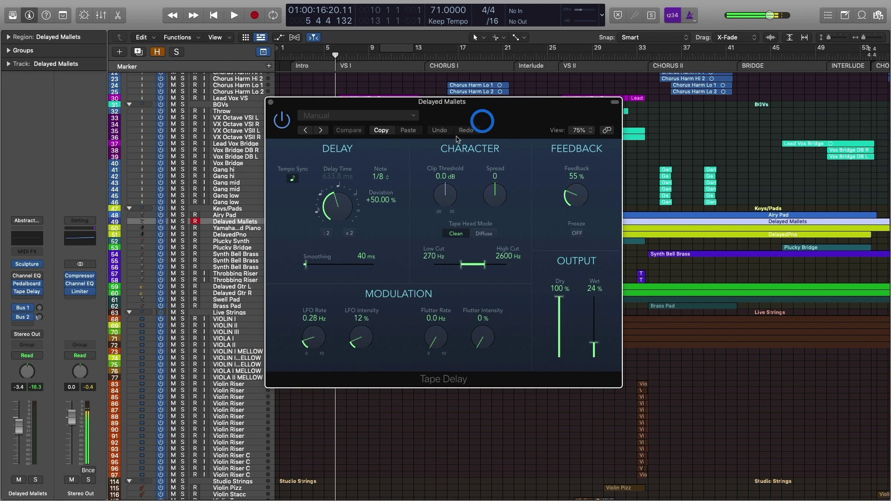
click(272, 103)
click(37, 320)
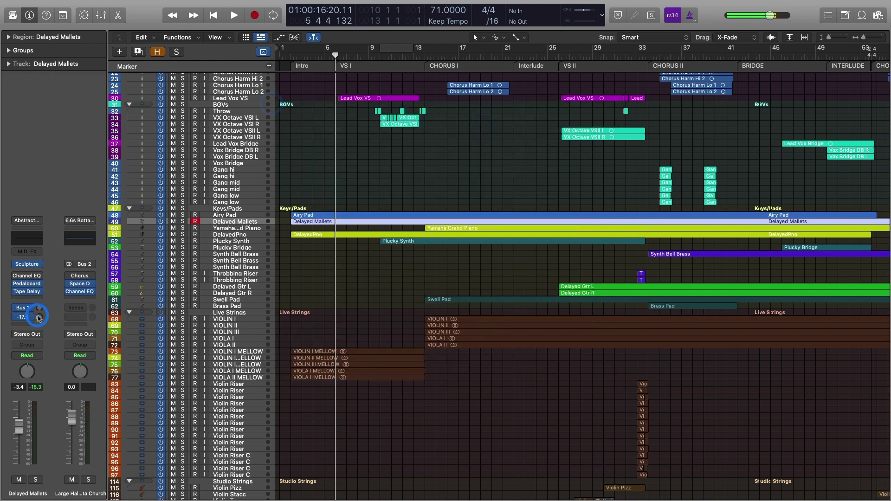
- Check the Delayed Mallets sends and review the Yamaha Grand Piano, DelayedPno and Plucky Synth tracks' sounds and effects
click(40, 310)
click(40, 318)
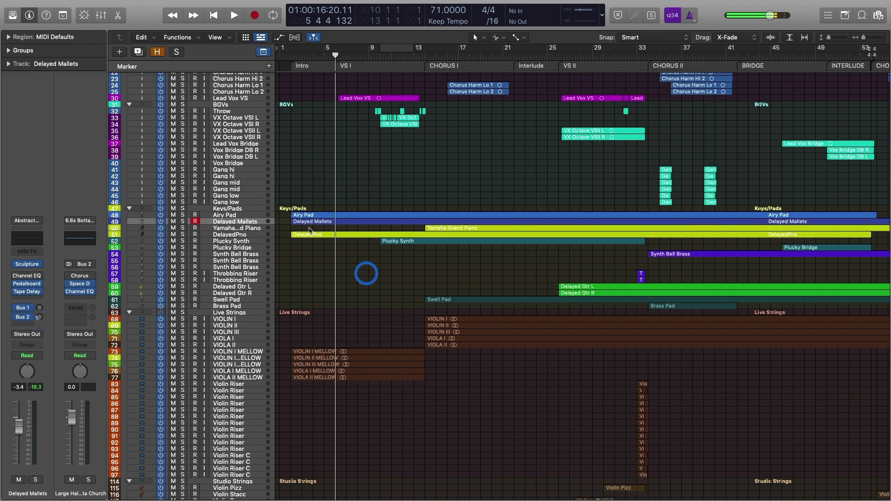
click(245, 229)
shift+click(245, 236)
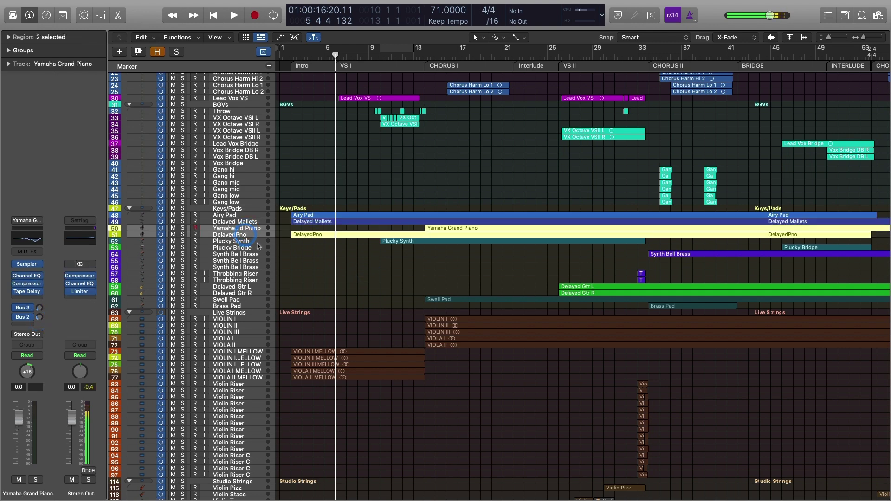
click(246, 228)
click(253, 234)
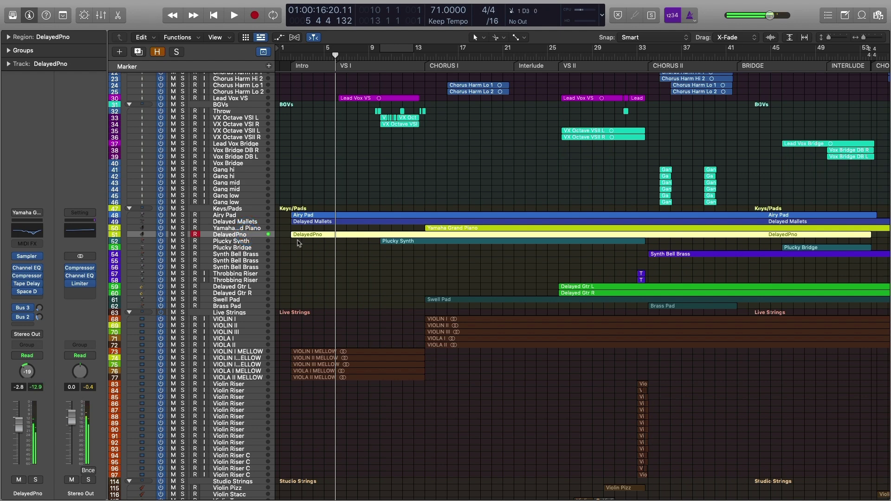
click(253, 241)
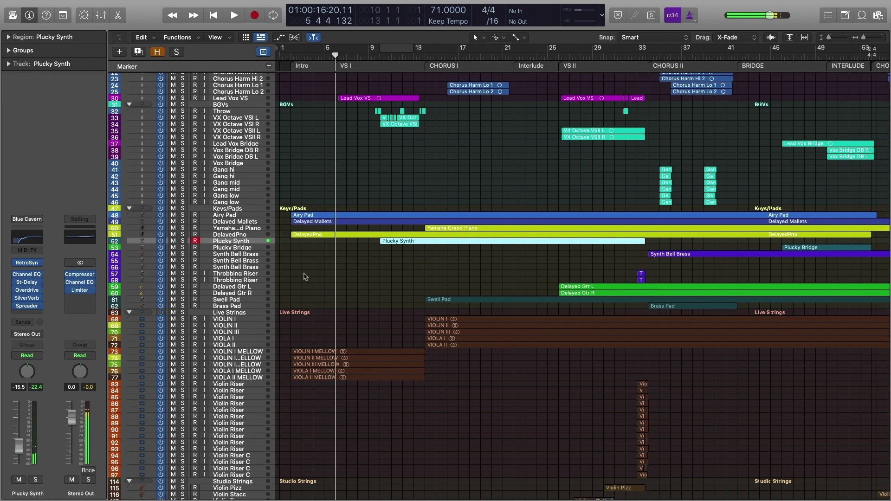
- Play the Live Strings tracks from VIOLIN I through the Violin Risers soloed from bar 2, stopping in bar 4 and removing the solo
scroll(305, 277, down, 5)
click(236, 252)
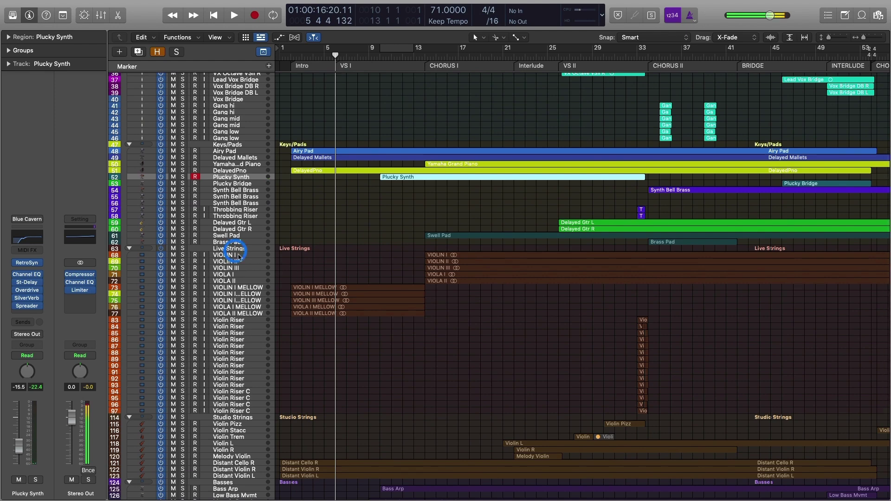
click(235, 255)
shift+click(246, 281)
shift+click(254, 314)
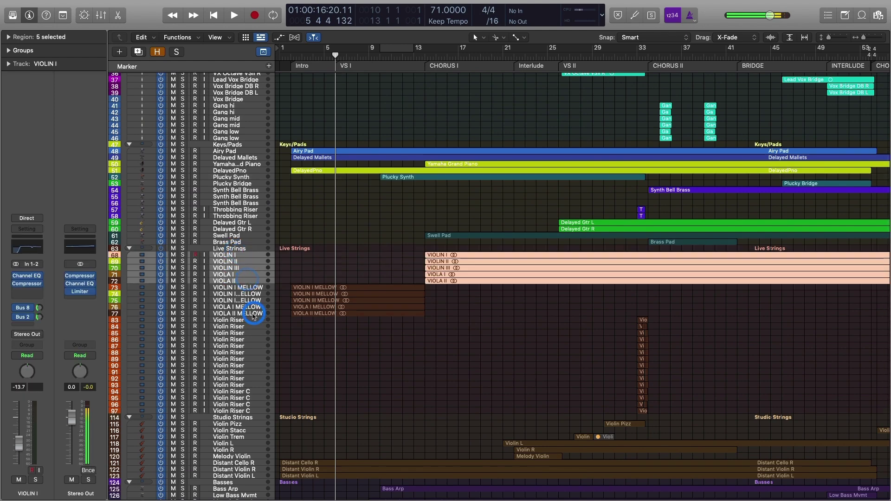
shift+click(240, 411)
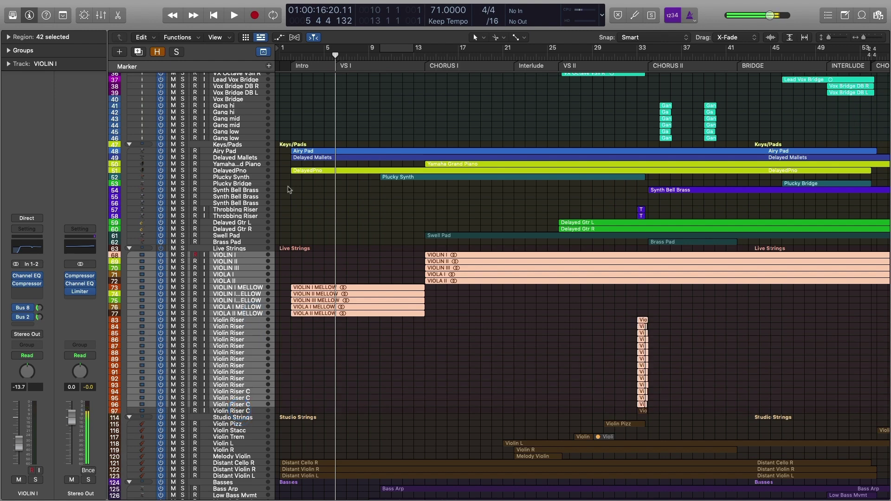
click(290, 55)
key(s)
key(space)
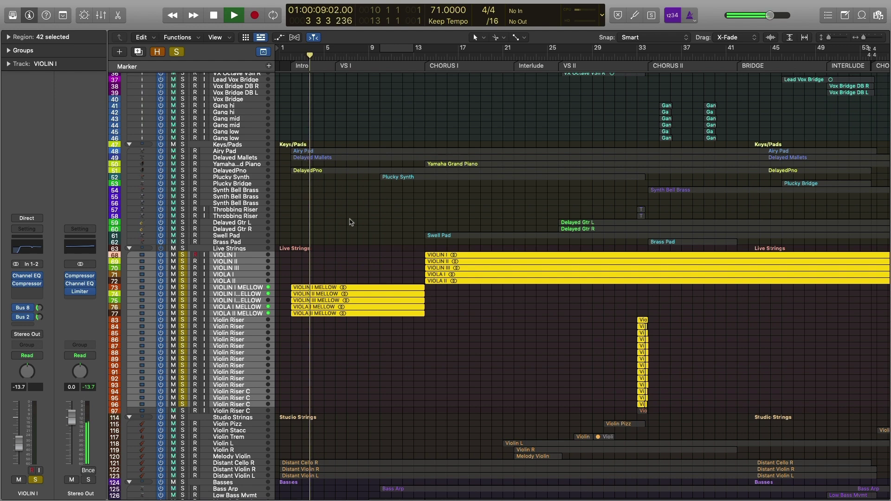
key(space)
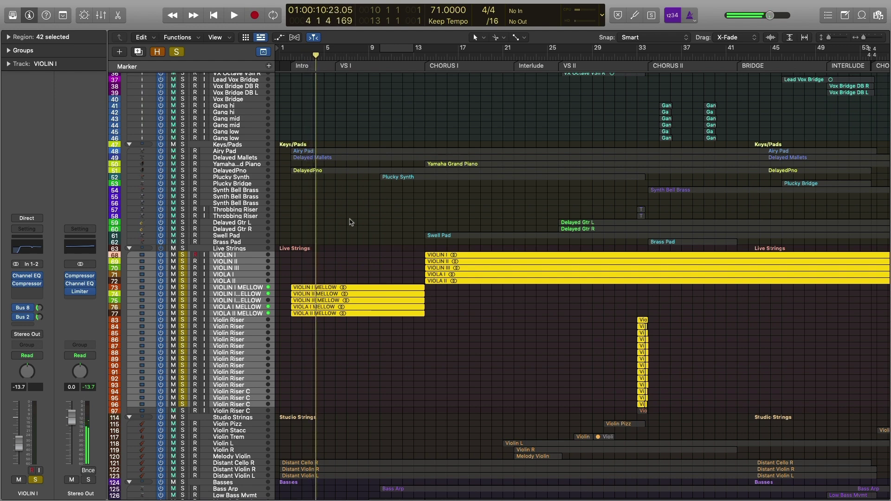
key(ctrl+s)
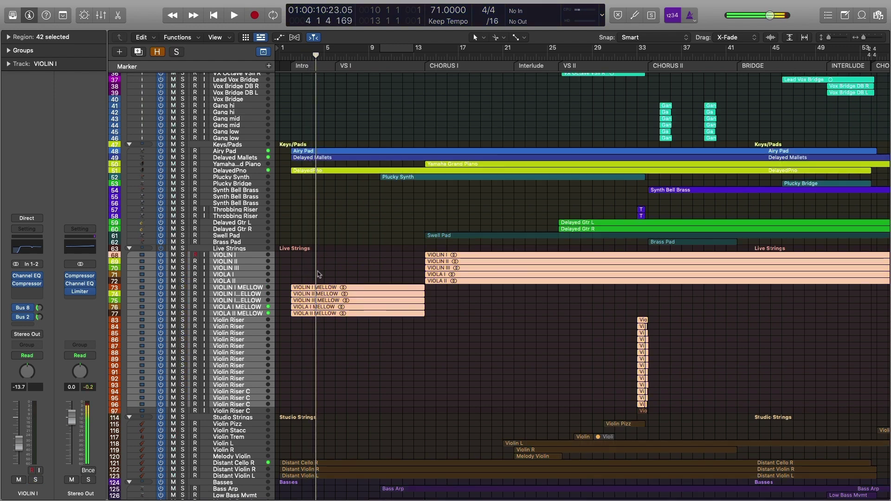
- Examine the mellow violin and viola tracks in the intro, with their channel strip levels and panning
key(super+Right)
key(super+Right)
key(super+Right)
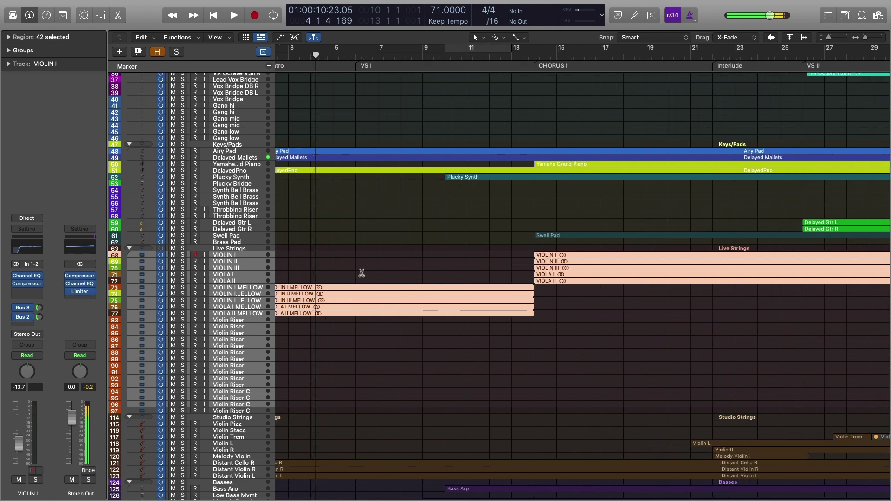
scroll(372, 271, left, 3)
click(370, 271)
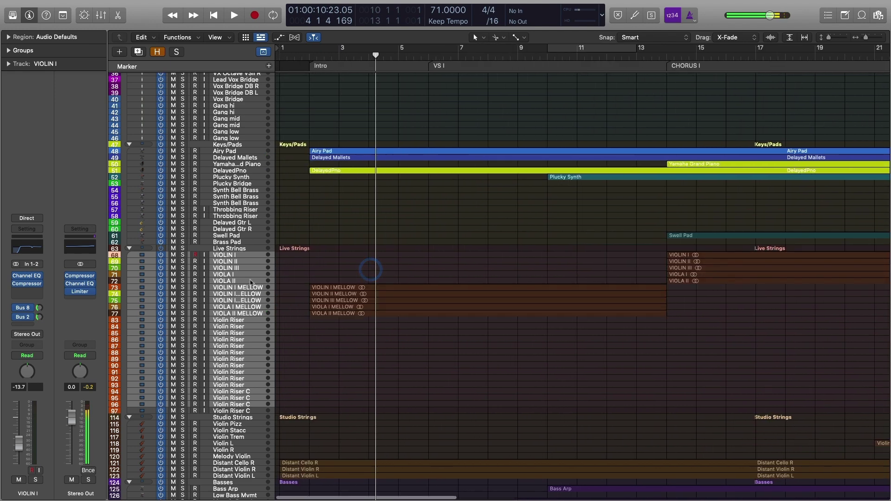
click(241, 203)
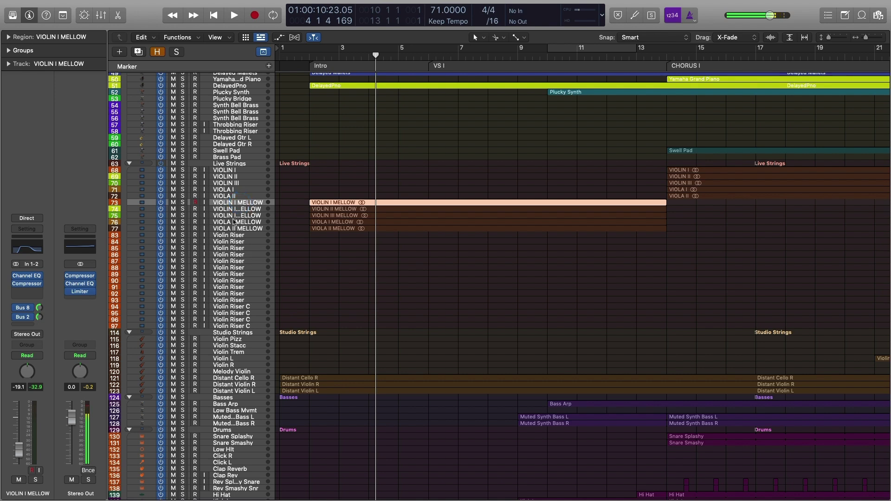
click(234, 222)
shift+click(246, 228)
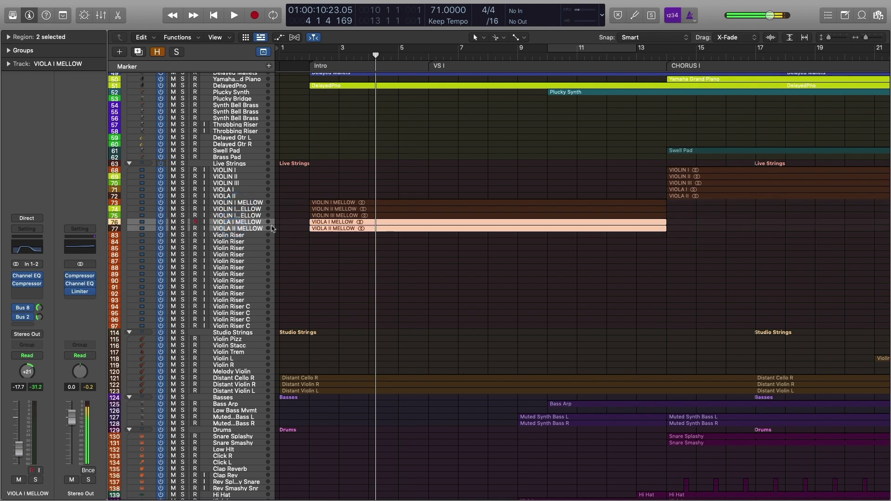
click(248, 215)
shift+click(248, 203)
click(341, 189)
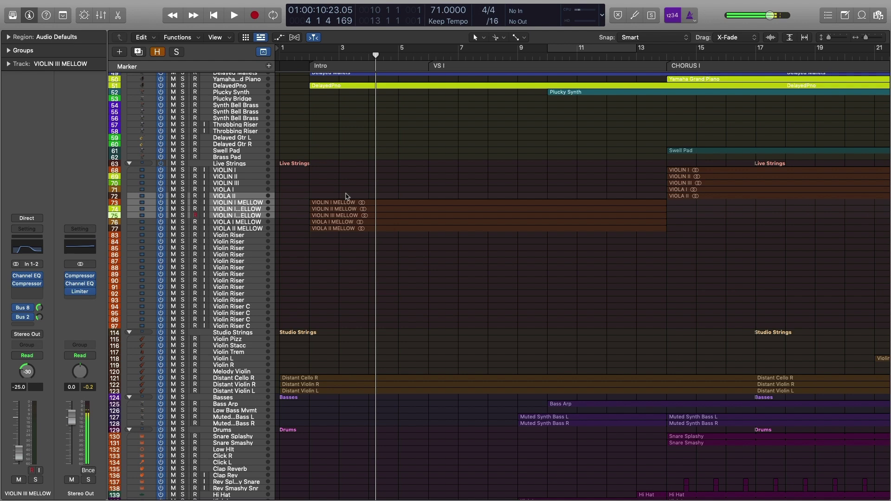
- View the Library patch used by the Distant Cello R and Distant Violin tracks, and close the Library
scroll(345, 196, down, 3)
click(231, 336)
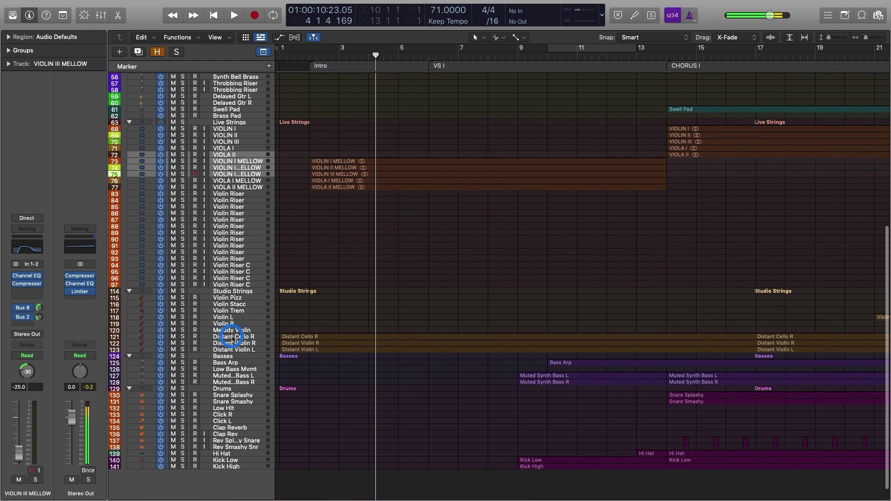
shift+click(236, 349)
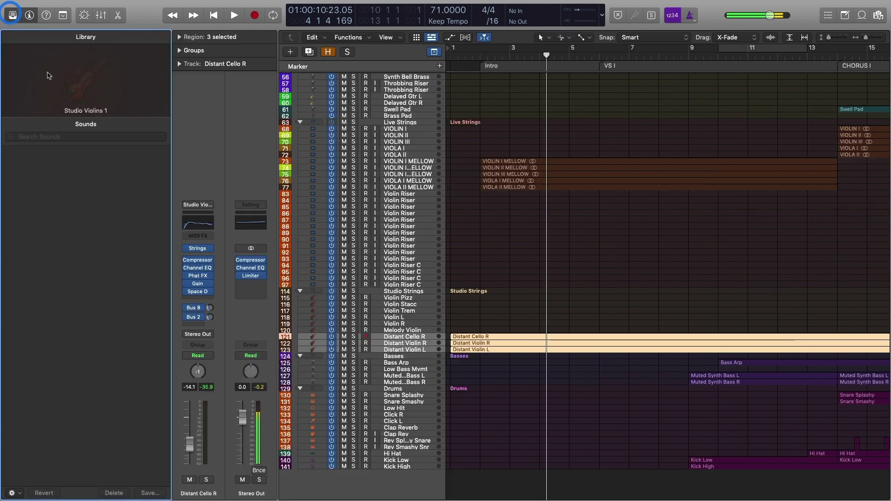
click(13, 14)
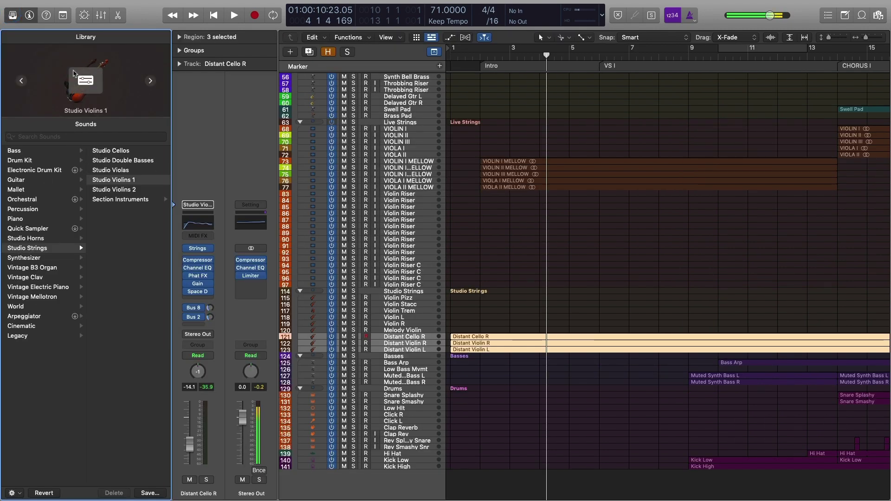
click(12, 15)
- Play the three distant string tracks soloed from bar 2, stopping in bar 3 and removing the solo
click(309, 54)
key(s)
key(space)
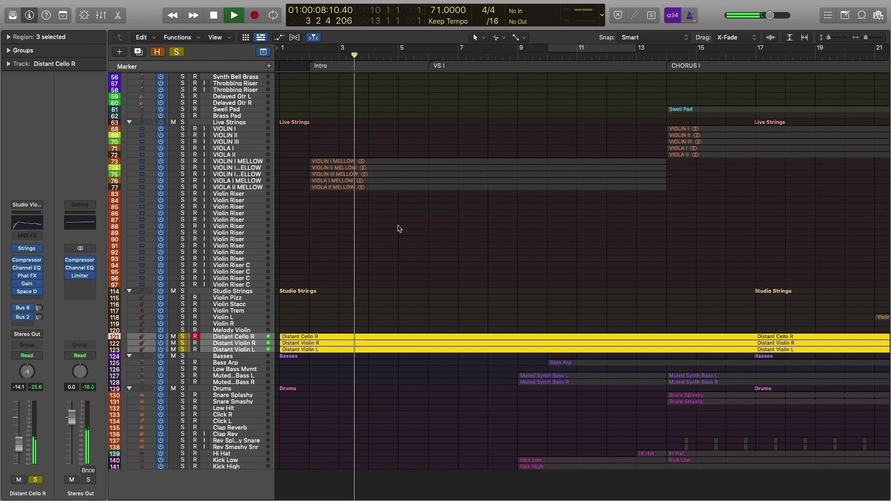
key(space)
key(s)
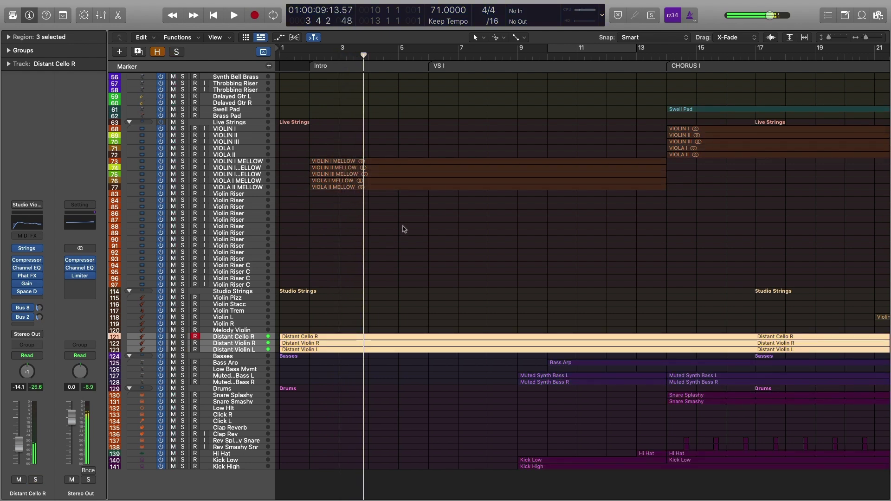
- Play the Live Strings and Studio Strings stacks together soloed from bar 2, stopping playback in bar 4
click(234, 124)
click(309, 55)
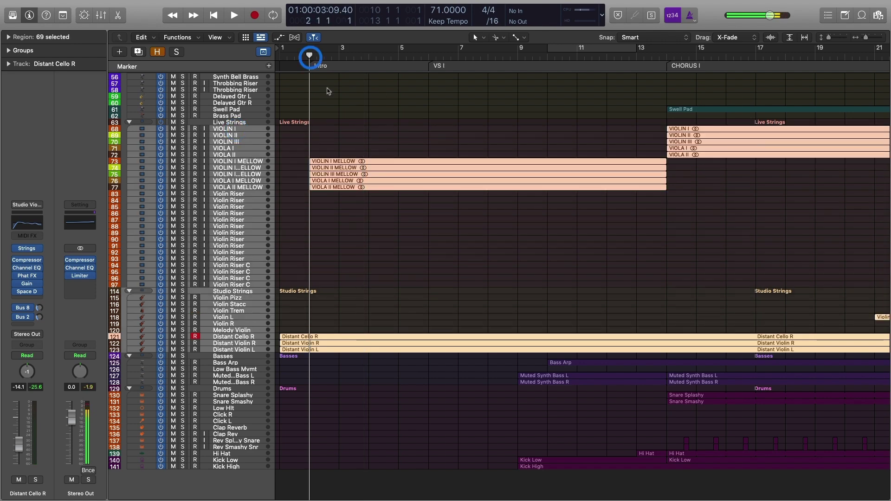
key(space)
key(s)
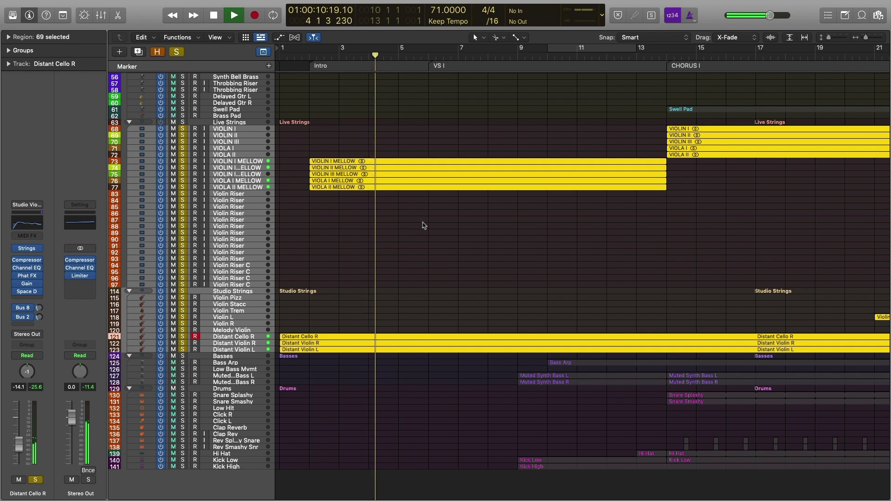
key(space)
- View the Channel EQ curve on the VIOLIN I MELLOW track and close the plug-in window
click(241, 161)
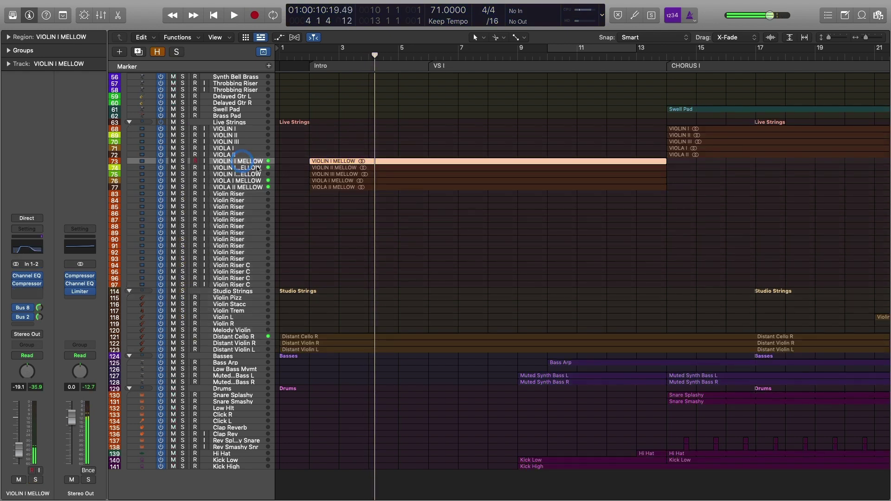
click(37, 252)
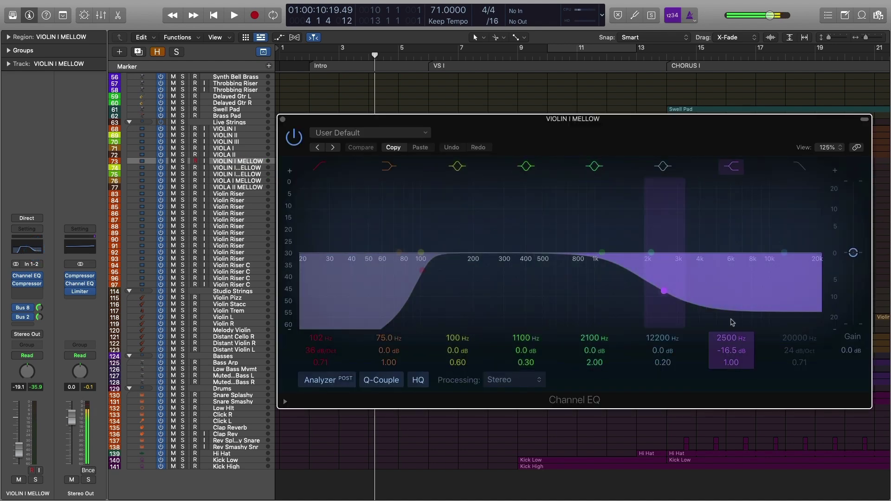
click(283, 119)
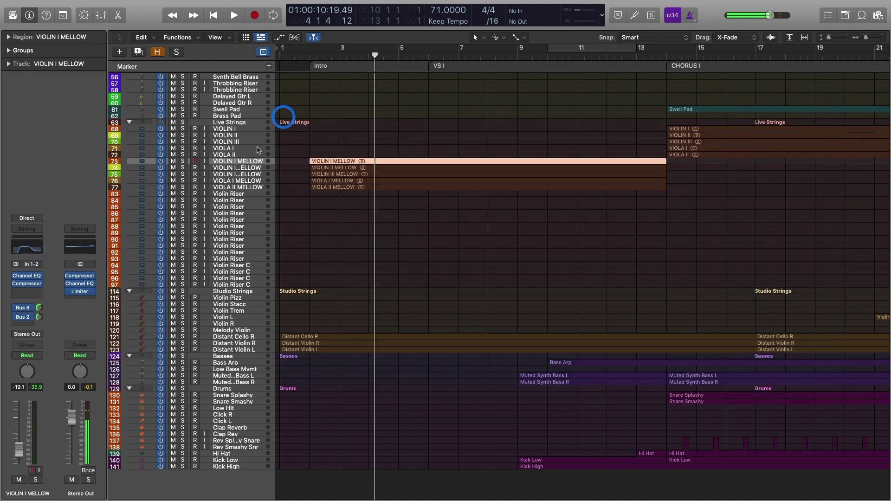
- Bypass Channel EQ on the five mellow violin and viola tracks in the Mixer and play them soloed from bar 4 into VS I
click(250, 188)
key(x)
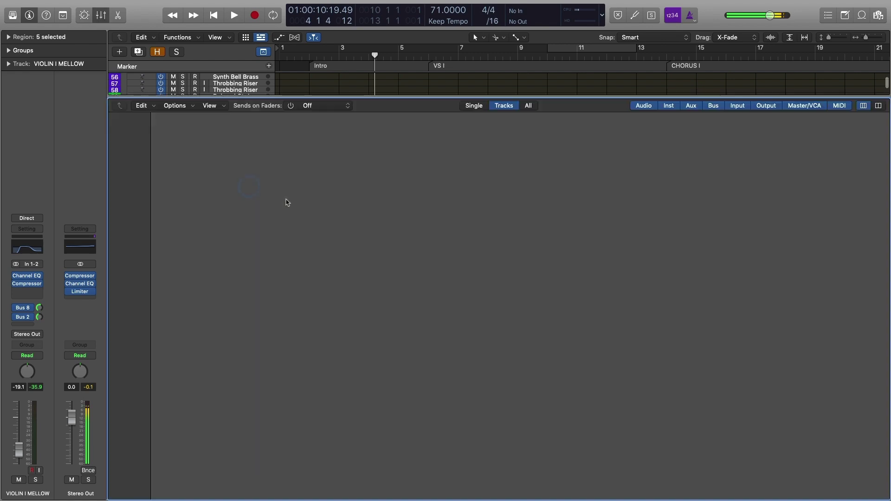
scroll(725, 288, right, 10)
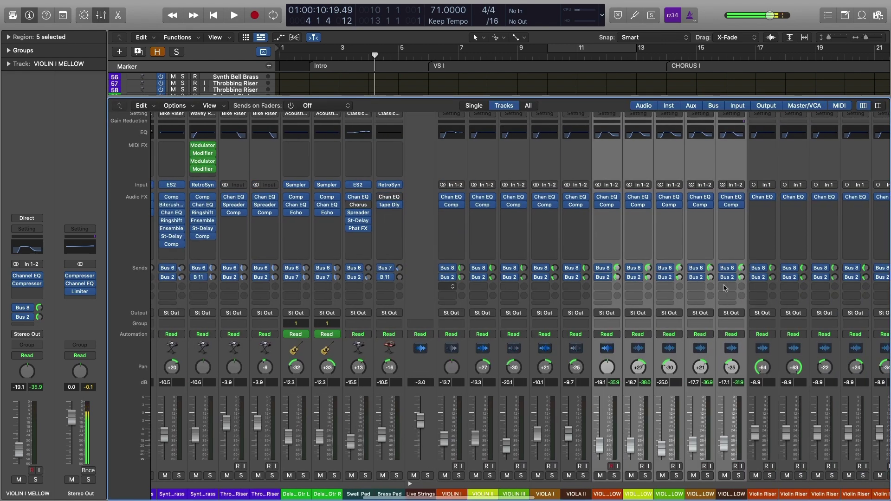
click(480, 197)
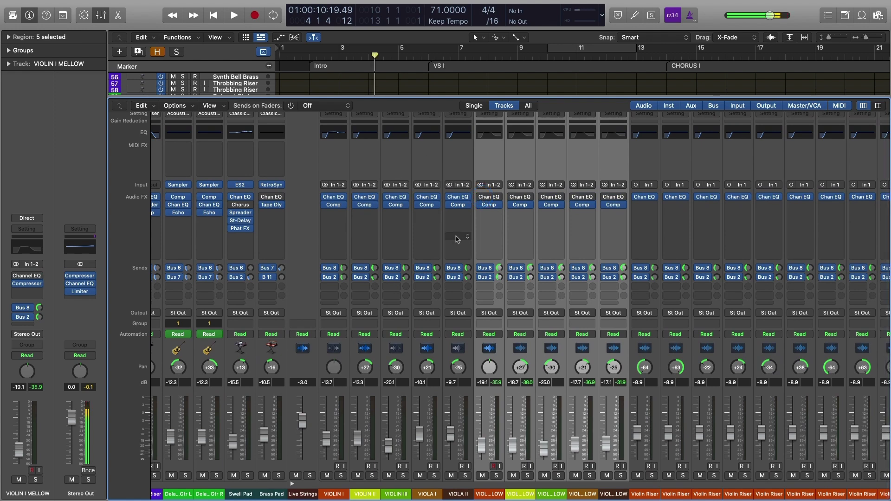
key(s)
key(space)
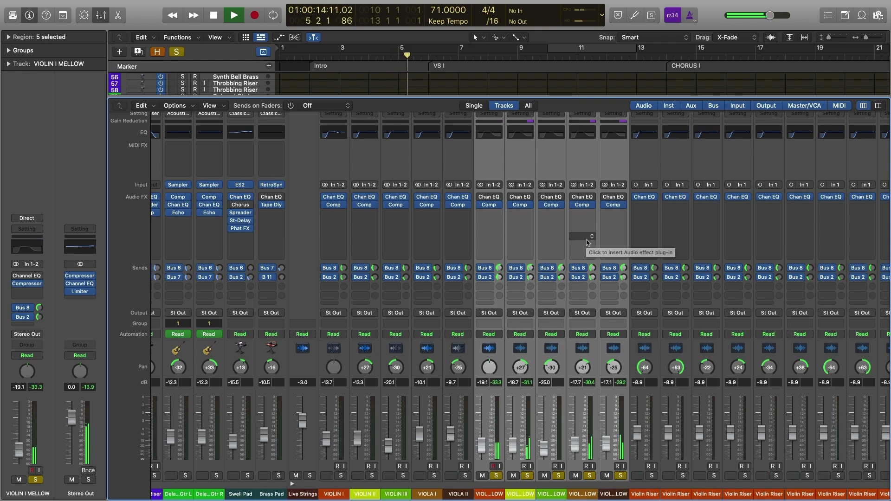
key(space)
key(s)
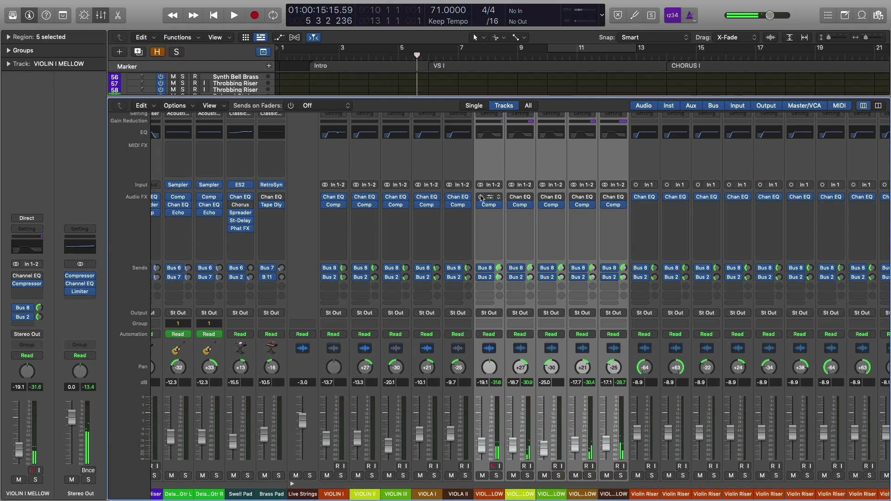
- Re-enable Channel EQ on the five mellow string tracks, play them soloed in bar 5 for comparison, and close the Mixer
key(s)
key(space)
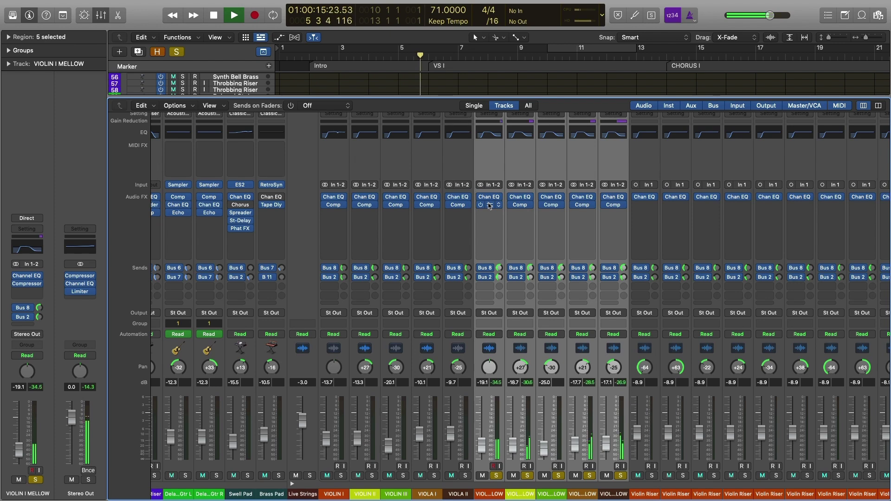
key(space)
key(s)
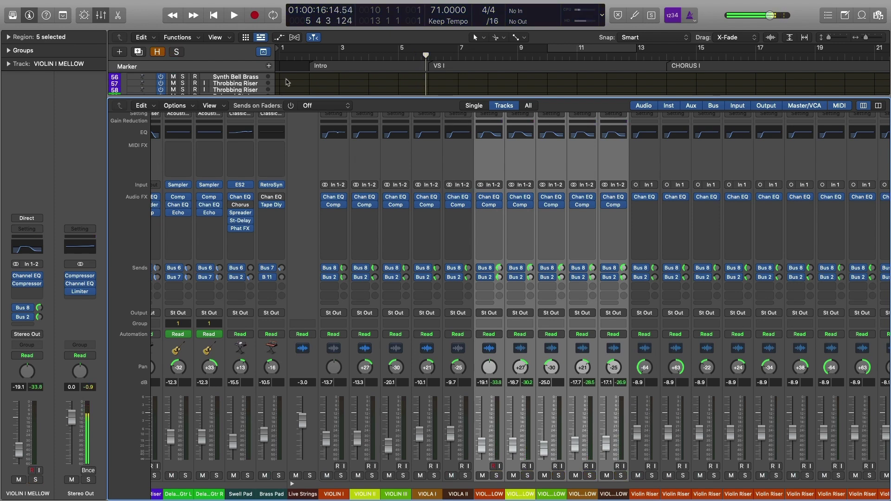
key(x)
click(376, 232)
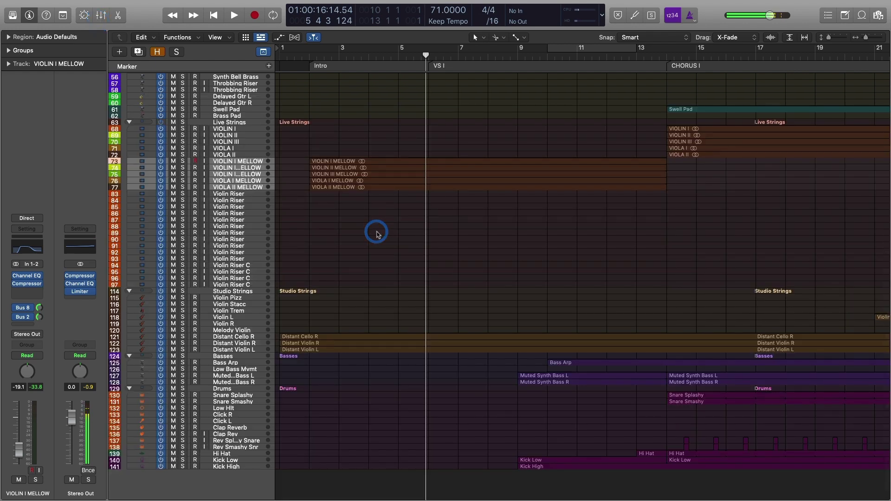
- Play the full mix from the end of the Intro into VS I and stop in bar 7
scroll(376, 232, up, 10)
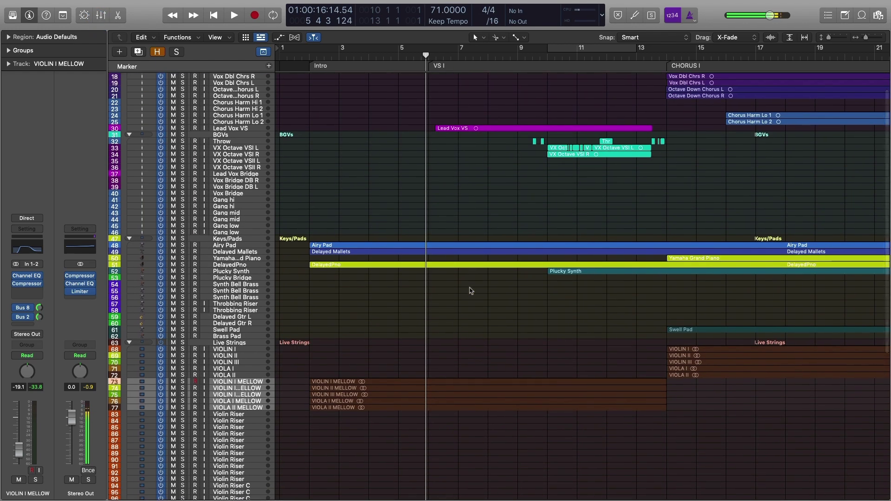
key(space)
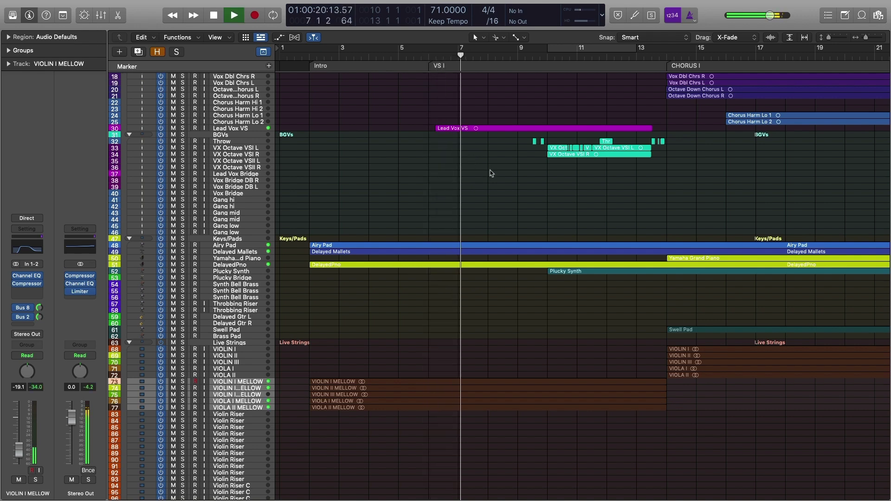
key(space)
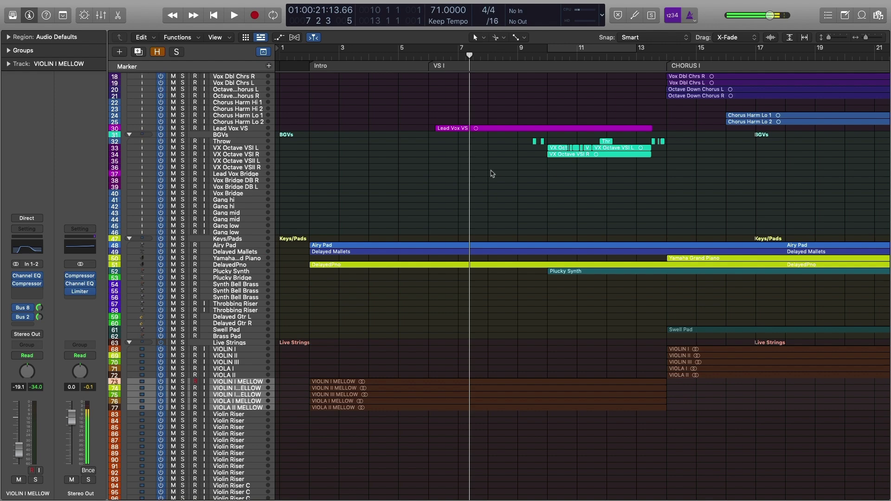
- Position the playhead at bar 9 and review the channel strips of the Snare Splashy and Snare Smashy tracks in the Drums stack
scroll(493, 206, down, 10)
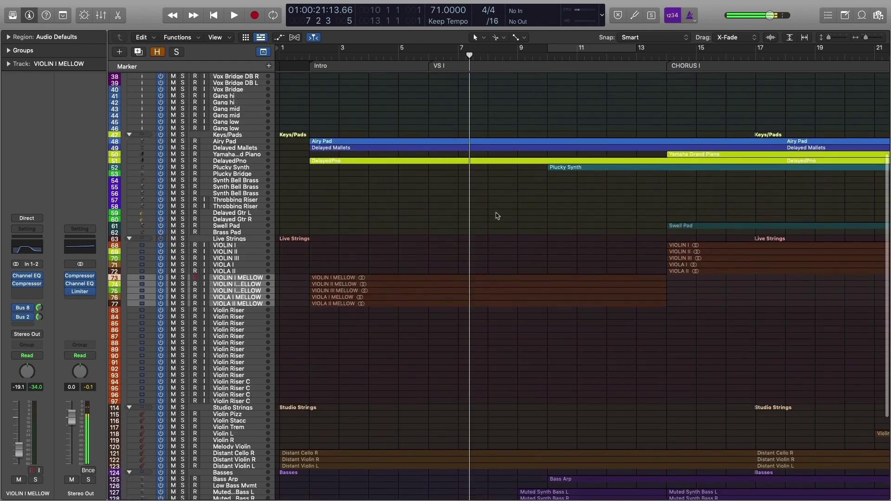
scroll(461, 254, down, 2)
scroll(461, 254, right, 3)
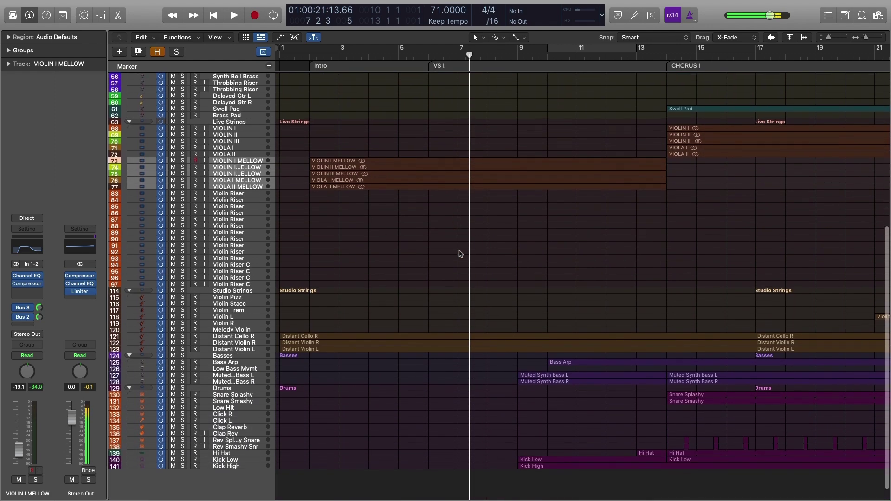
click(453, 54)
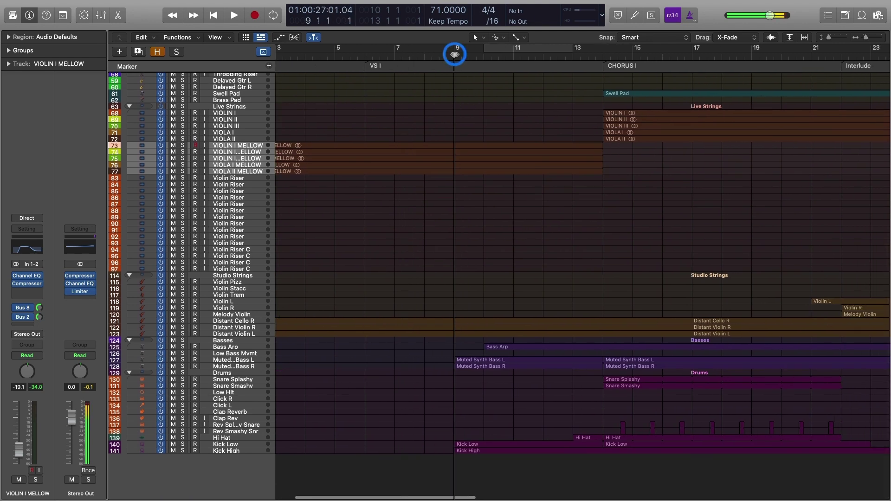
click(237, 445)
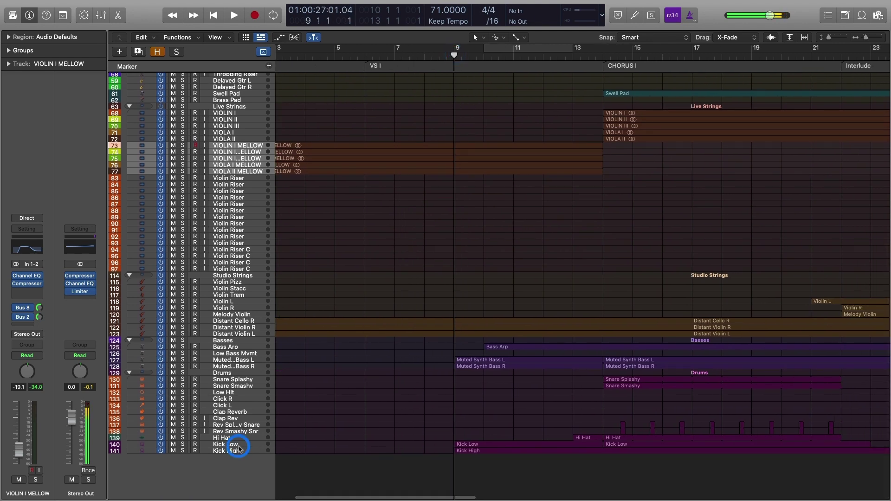
click(234, 380)
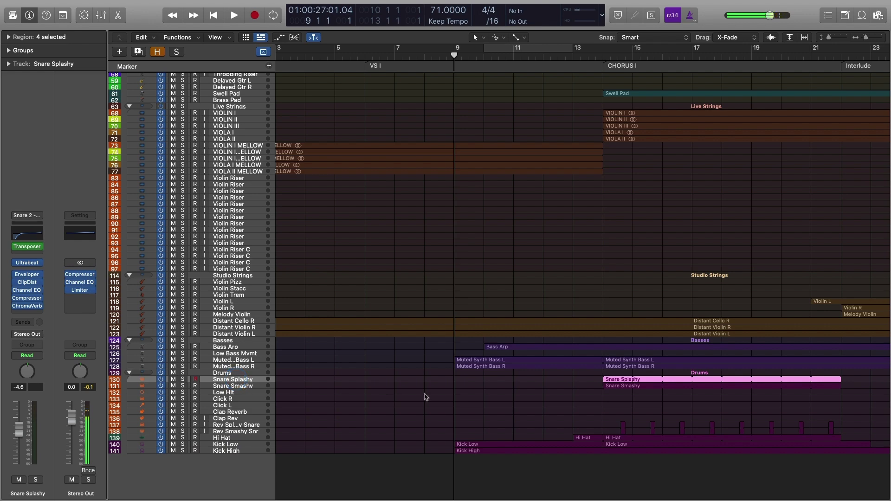
key(Down)
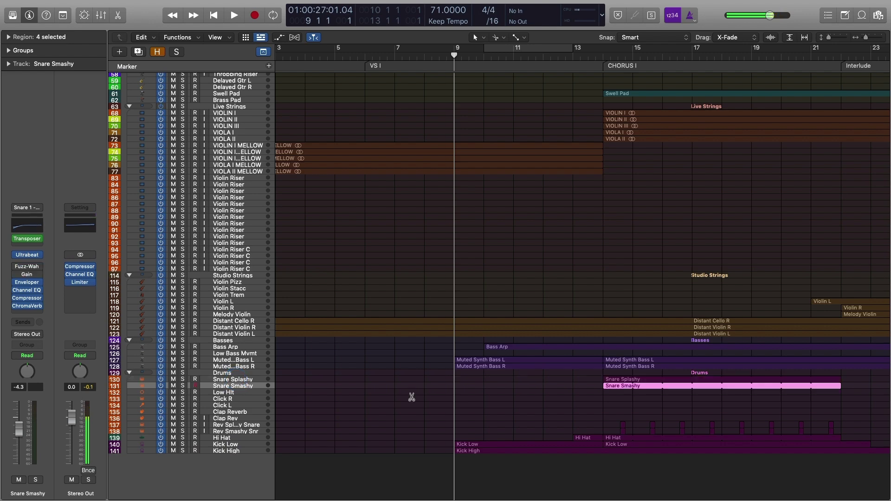
scroll(413, 396, up, 5)
scroll(413, 397, up, 3)
click(412, 411)
scroll(368, 417, down, 5)
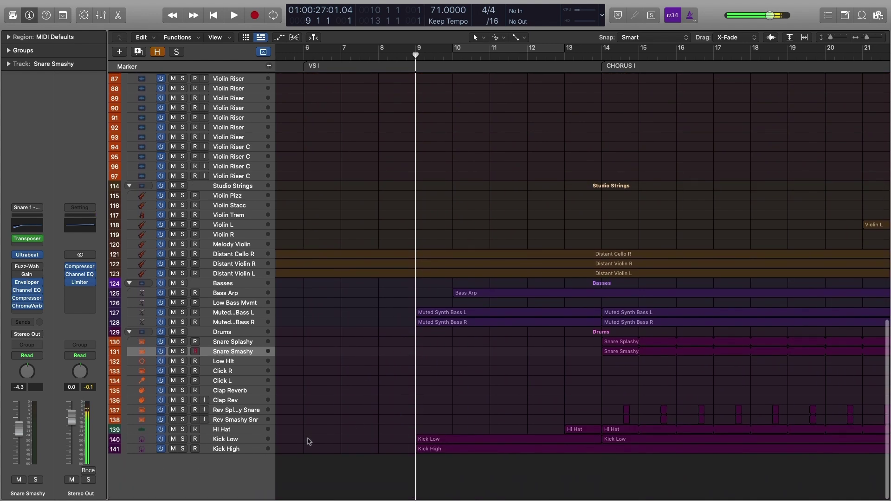
- Compare the instrument and effects chains of the Kick Low and Kick High tracks
click(229, 448)
click(254, 441)
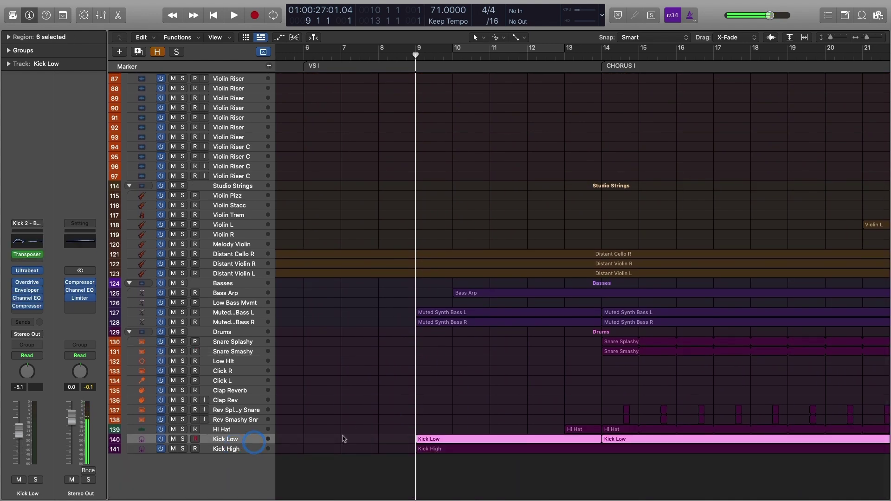
key(Down)
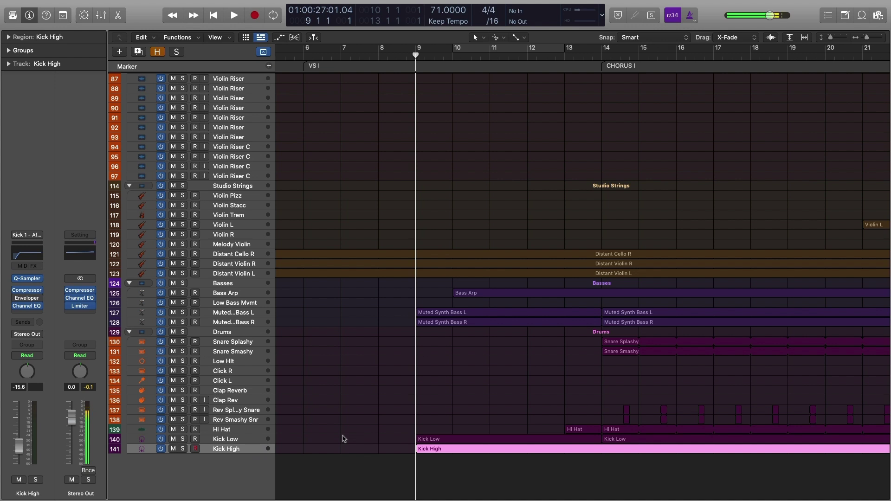
key(Up)
key(Down)
- Play from bar 9, solo the Kick High track during playback, stop in bar 10 and clear the solo
key(space)
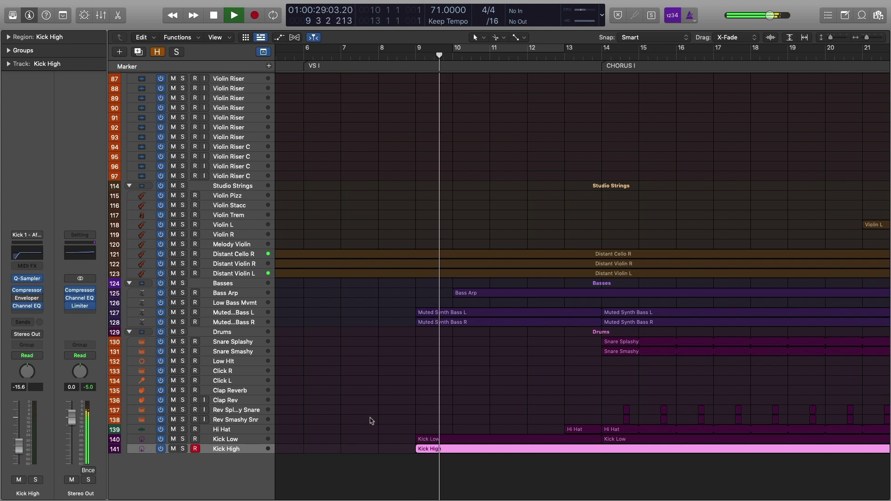
key(s)
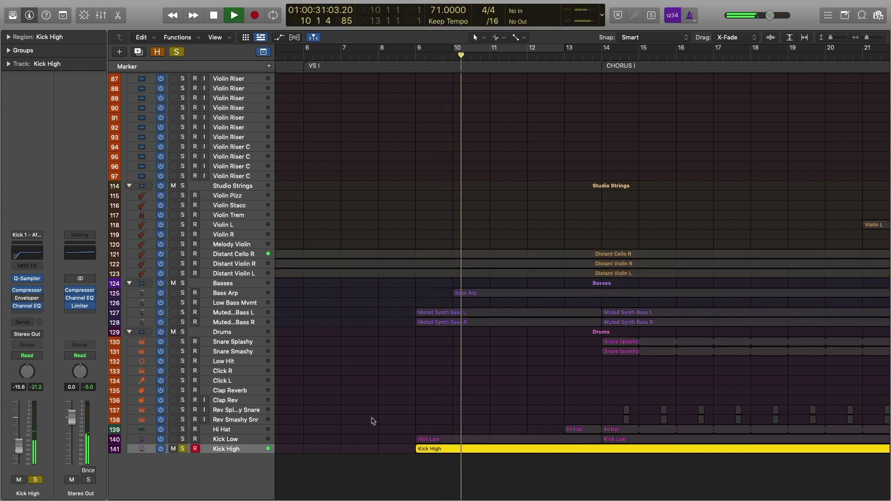
key(space)
key(s)
key(s)
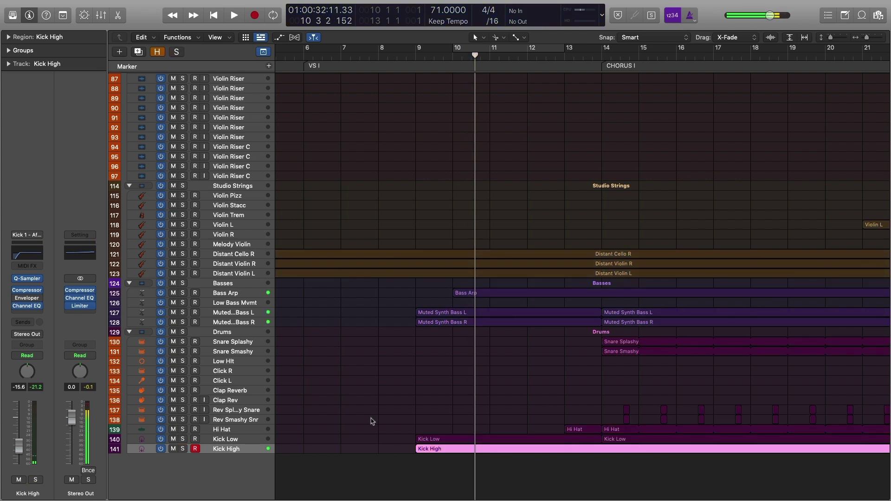
- Play the Kick Low track soloed from bar 10, stop within the bar and clear the solo
click(233, 441)
click(449, 60)
click(449, 60)
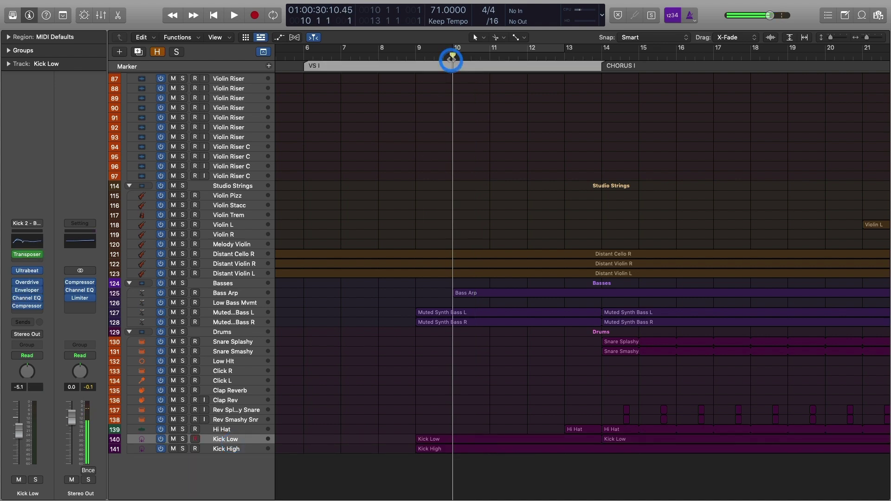
key(s)
key(space)
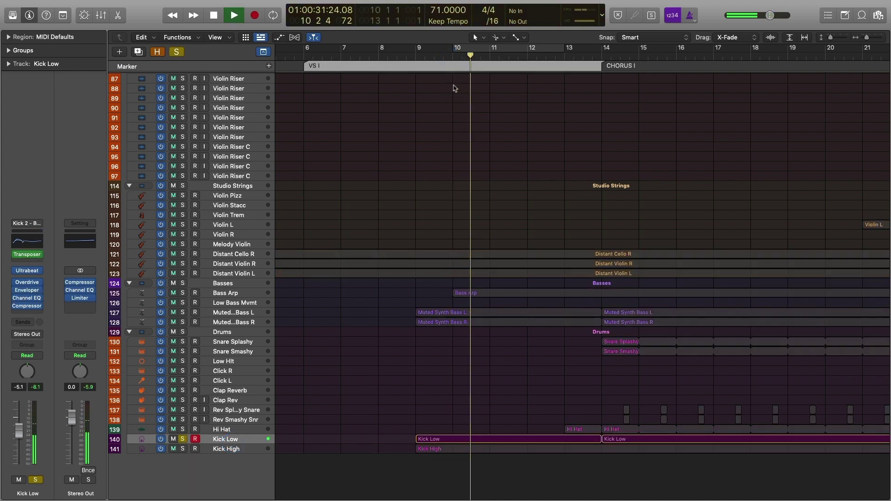
key(space)
key(s)
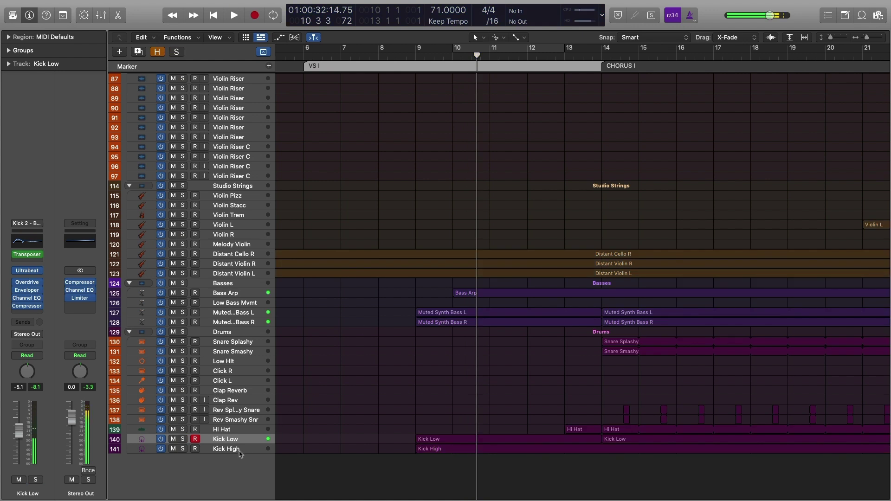
- Play Kick Low and Kick High soloed together from bar 10, stopping within the bar and clearing the solo
shift+click(234, 449)
key(s)
click(454, 56)
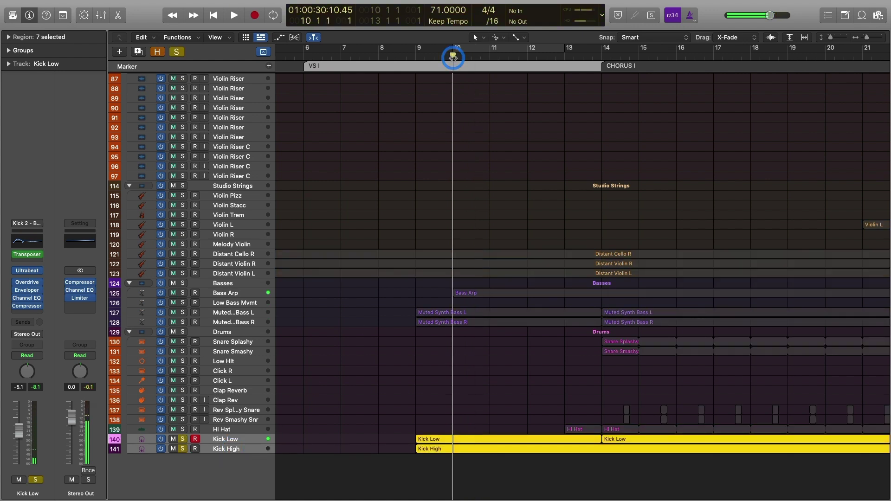
key(space)
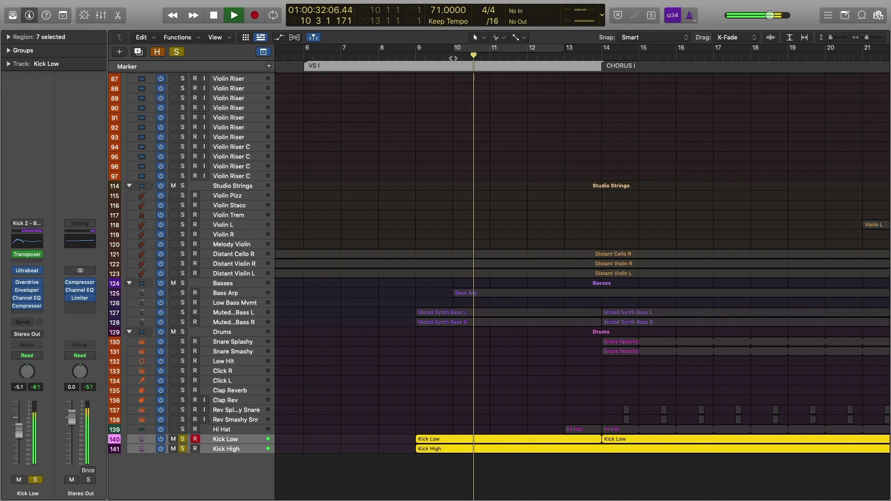
key(space)
key(s)
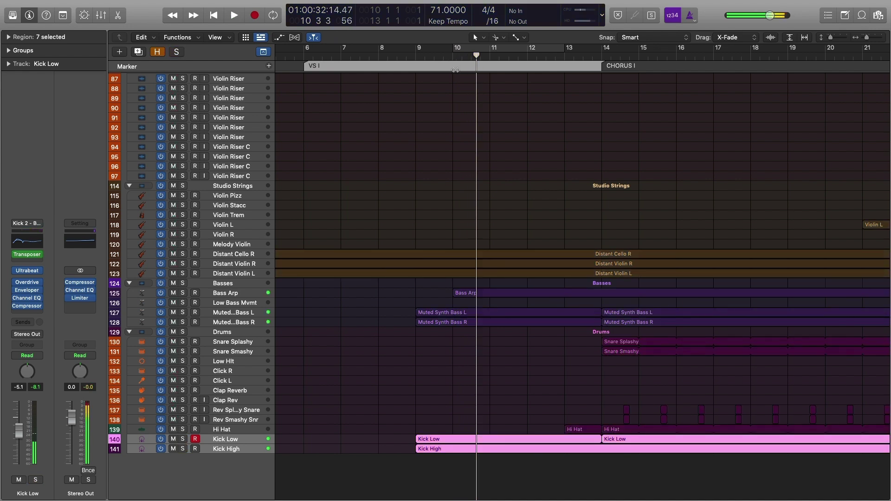
- Raise the Kick High track's volume to -10.6 dB
click(237, 448)
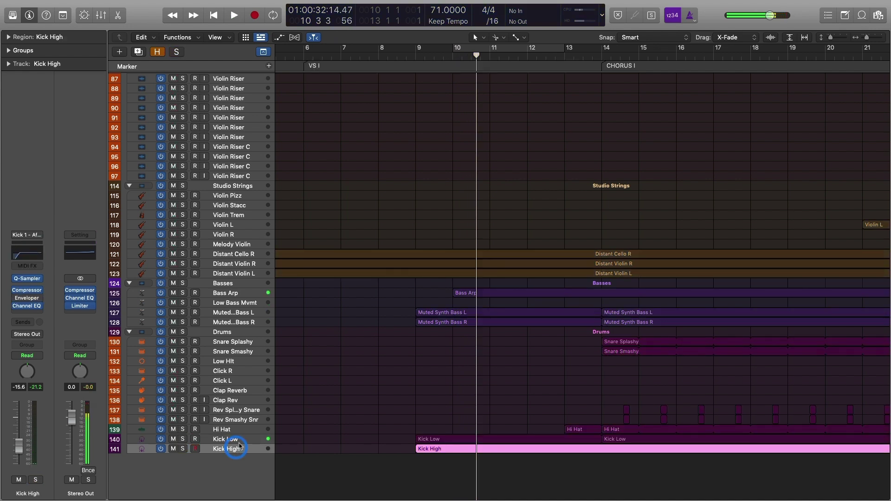
click(234, 440)
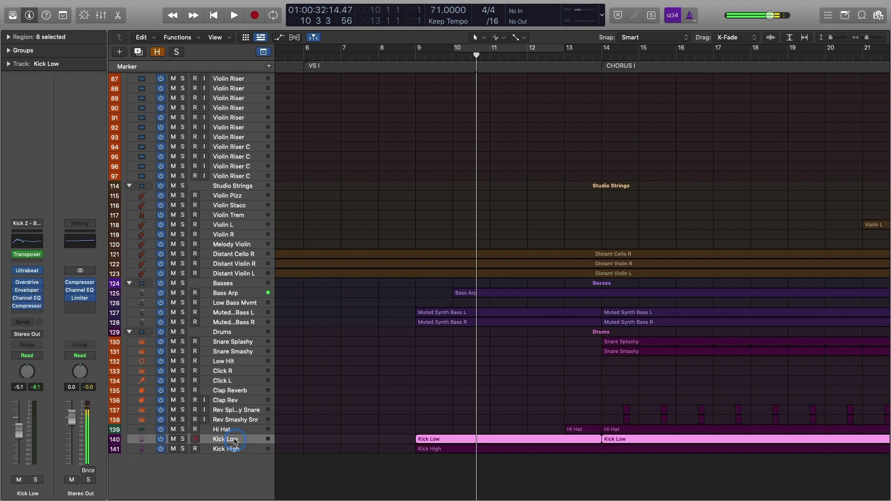
click(233, 448)
drag(19, 446, 19, 438)
- Replay both kick tracks soloed from bar 10 with the raised Kick High level, and clear the solo
shift+click(242, 438)
click(370, 416)
click(452, 58)
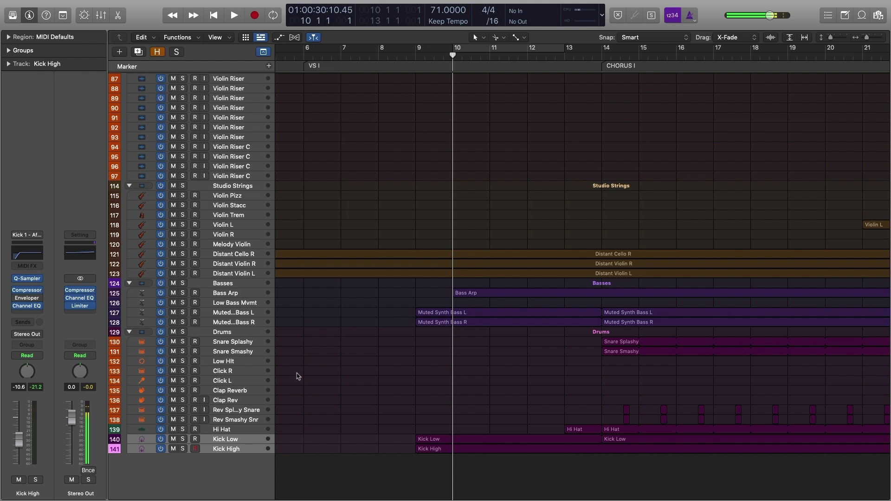
key(space)
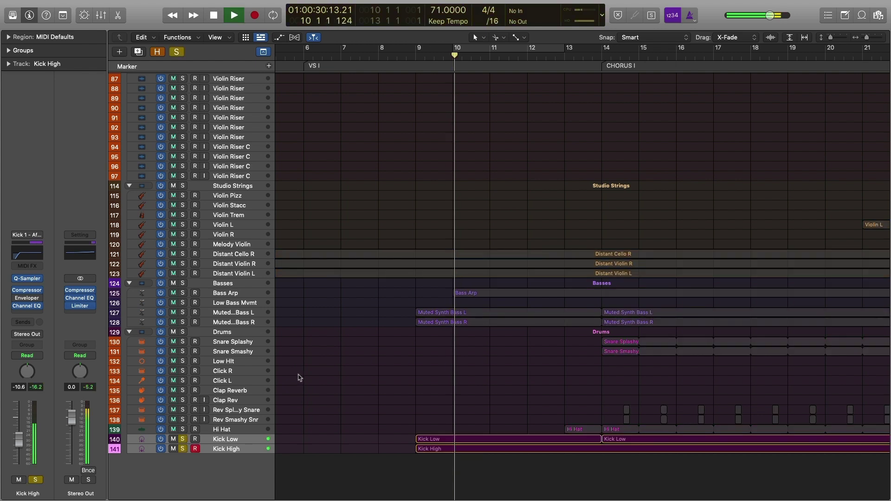
click(248, 448)
click(245, 439)
- Play the Snare Splashy track soloed from bar 14 at CHORUS I, stop on its first hit and clear the solo
scroll(470, 358, right, 4)
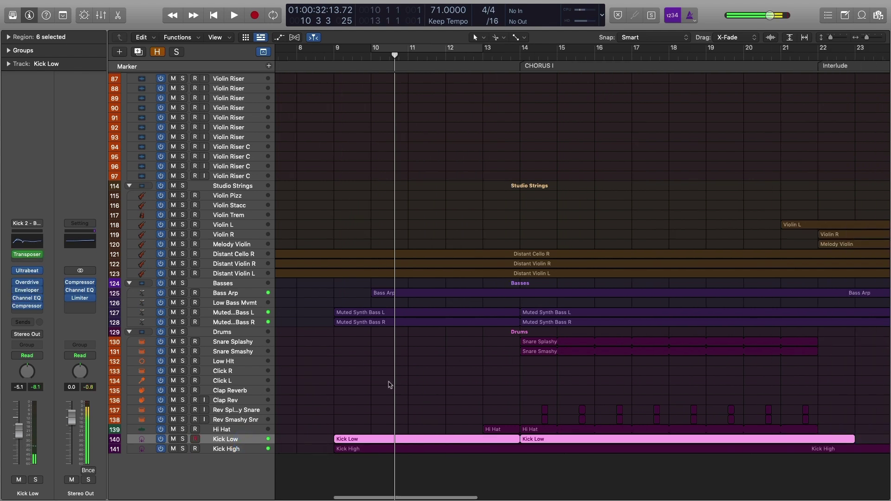
click(237, 420)
click(247, 343)
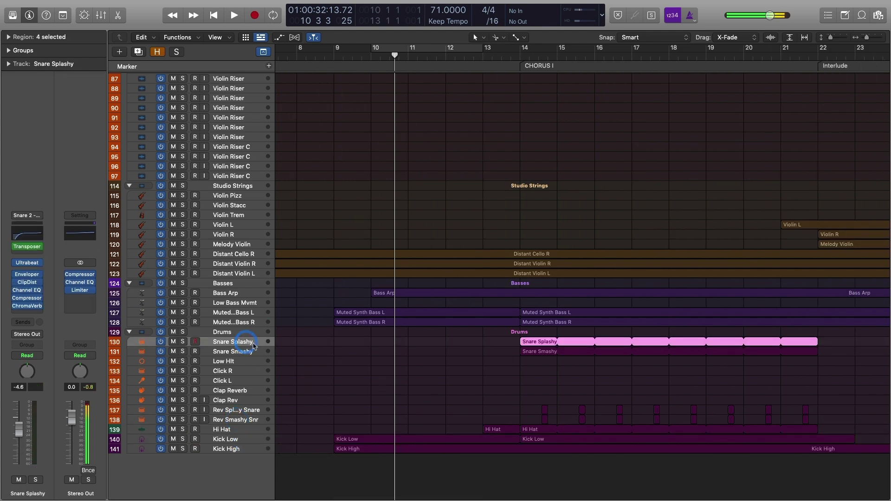
click(521, 58)
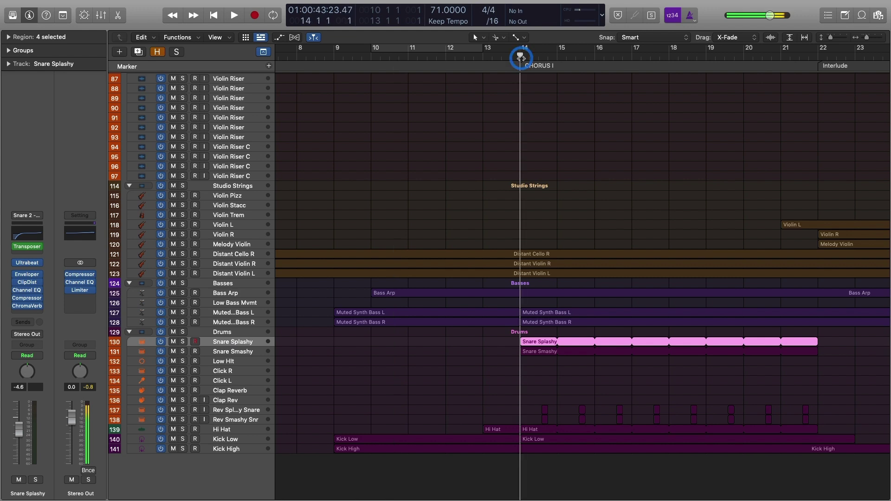
key(s)
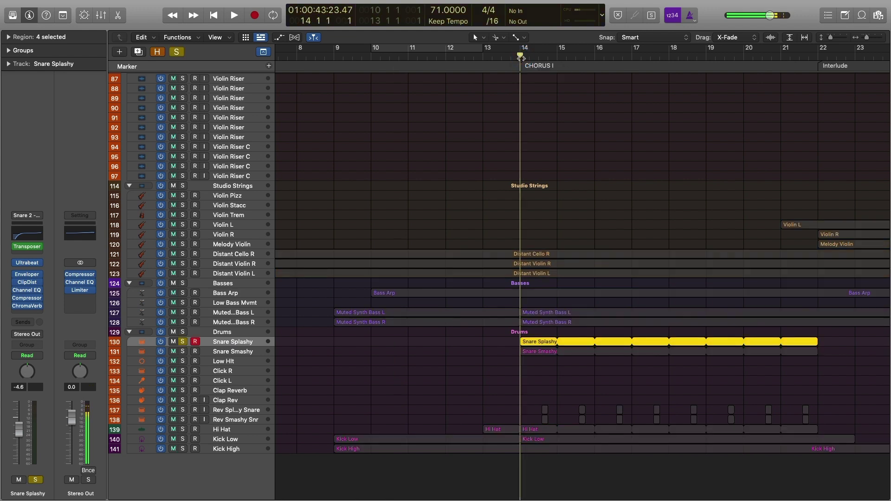
key(space)
key(space)
key(s)
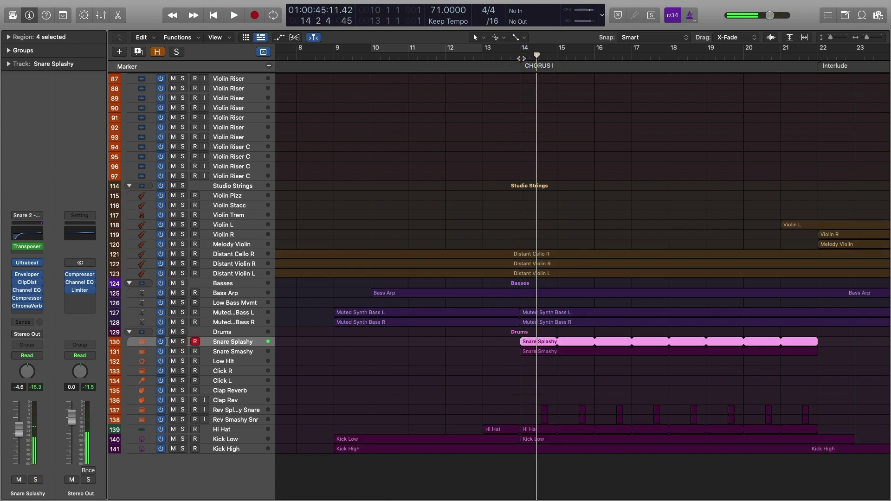
- Play the Snare Smashy track soloed from beat 2 of bar 14, stop within the bar and clear the solo
click(234, 351)
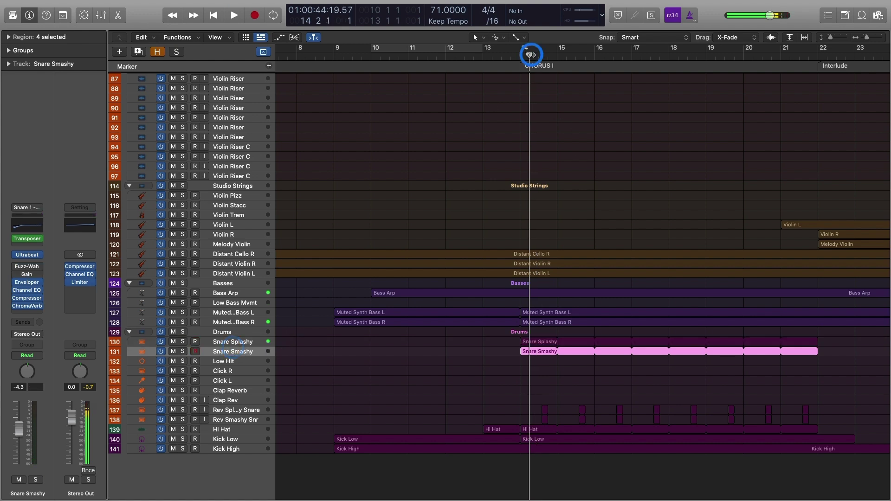
click(531, 55)
key(ctrl+s)
key(space)
key(space)
key(ctrl+s)
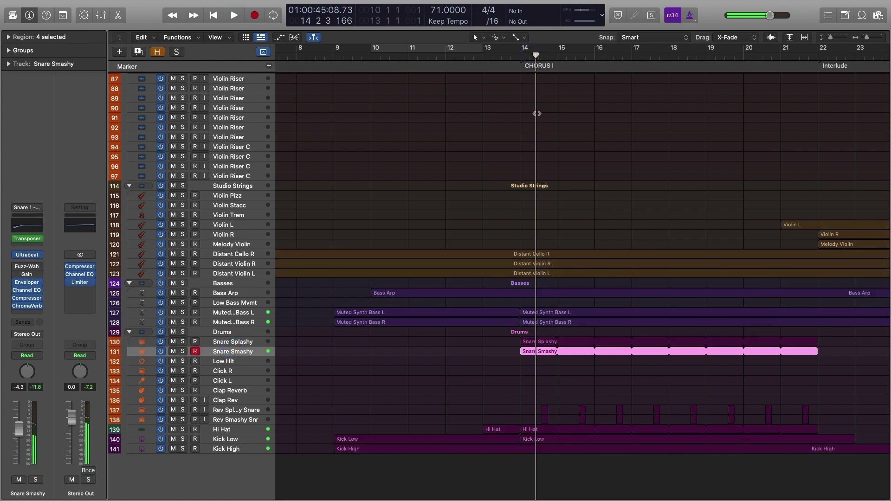
- Play both snare tracks soloed together from bar 14, clear the solo and return the playhead to bar 14
click(518, 56)
shift+click(215, 342)
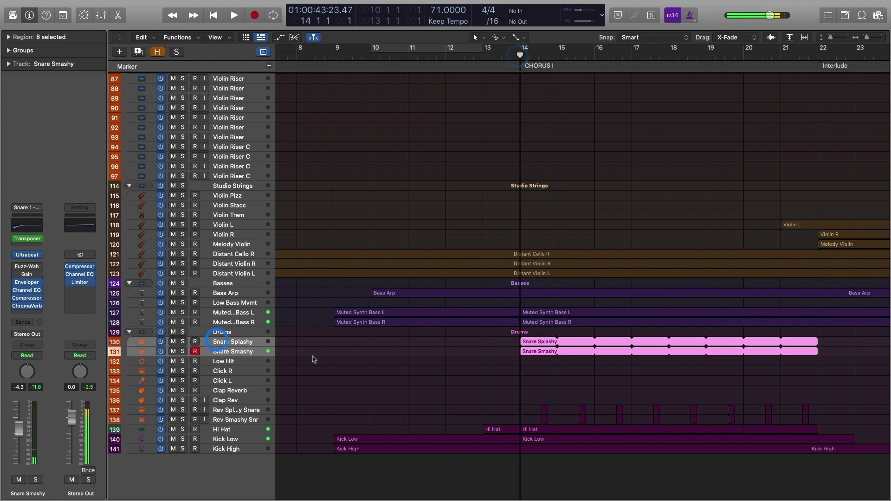
key(ctrl+s)
key(space)
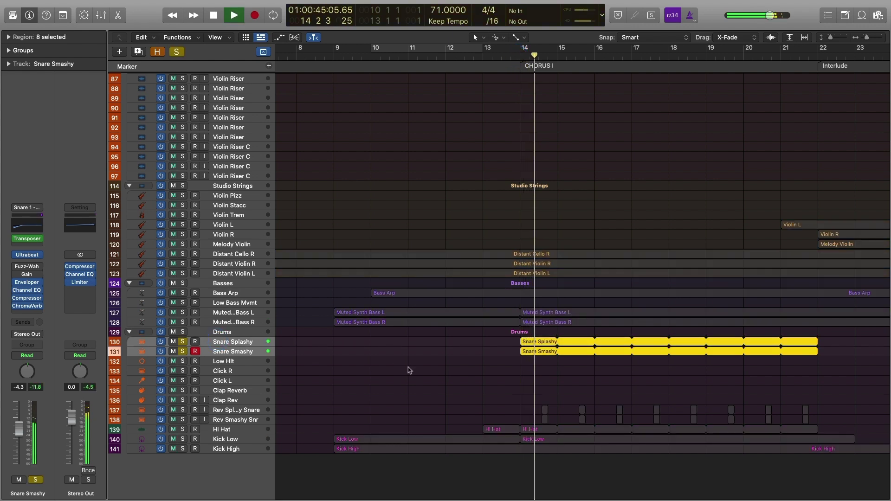
key(space)
key(ctrl+s)
click(520, 56)
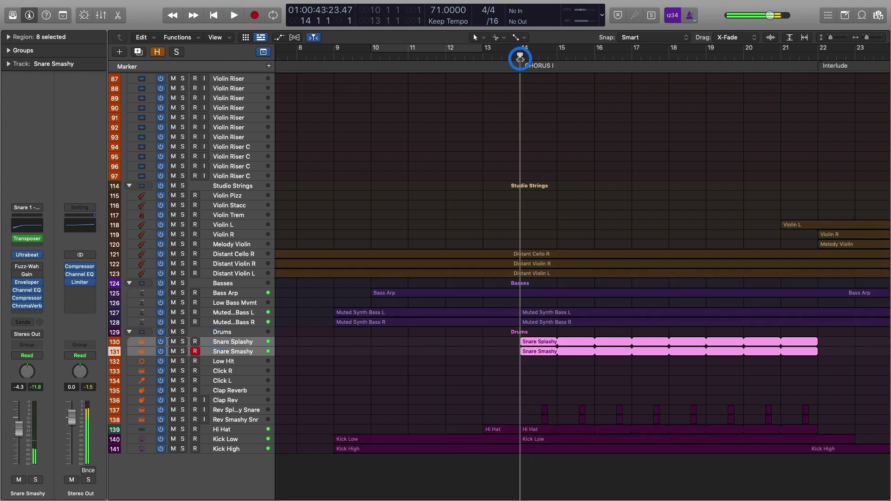
- Play the whole Drums stack soloed from bar 14, clear the solo and stop playback
click(182, 332)
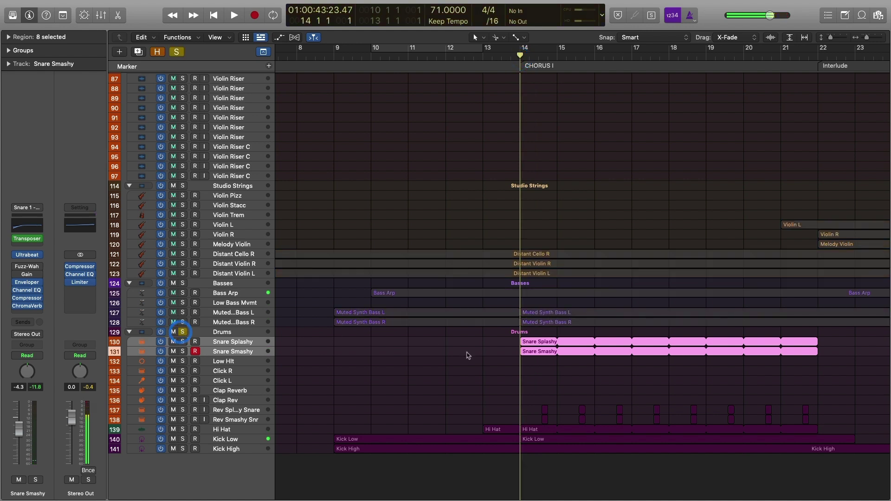
click(182, 332)
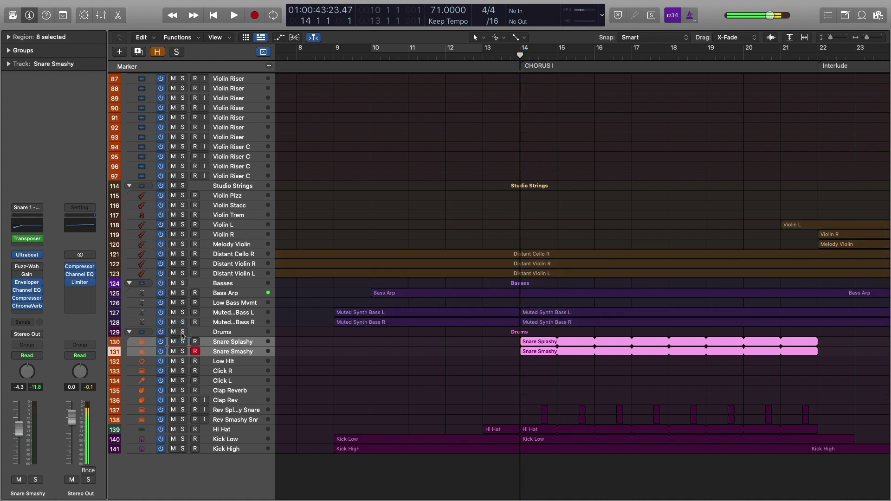
click(182, 332)
key(space)
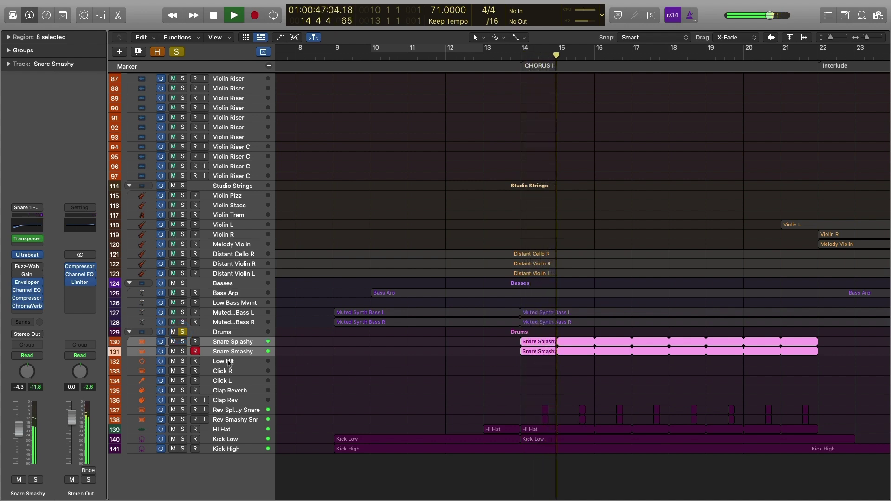
click(182, 331)
key(space)
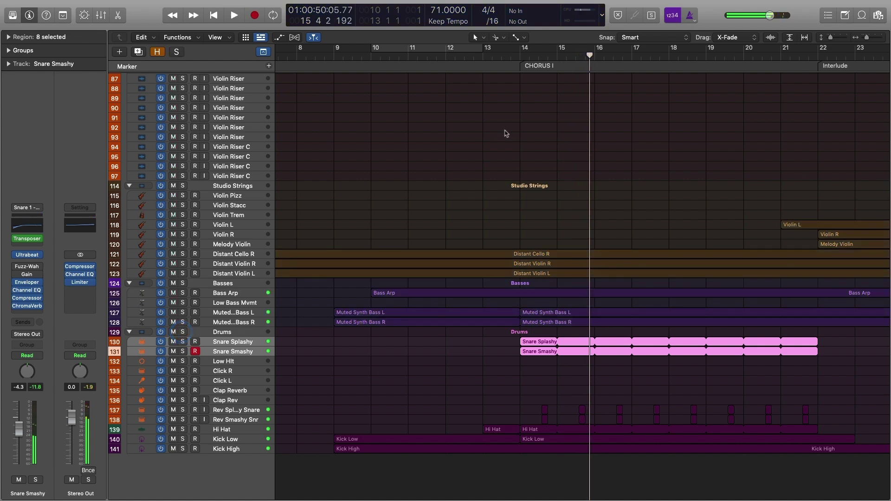
- Replay the full mix from bar 14 at CHORUS I and stop within bar 15
click(519, 55)
key(space)
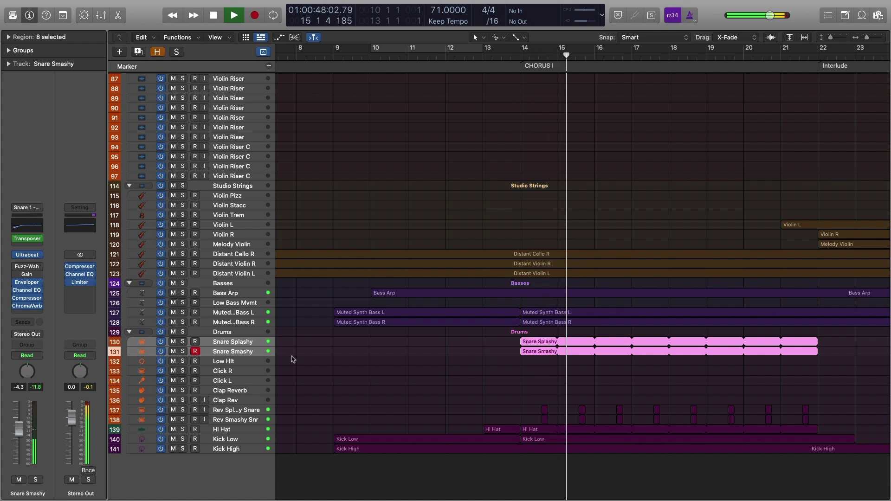
key(space)
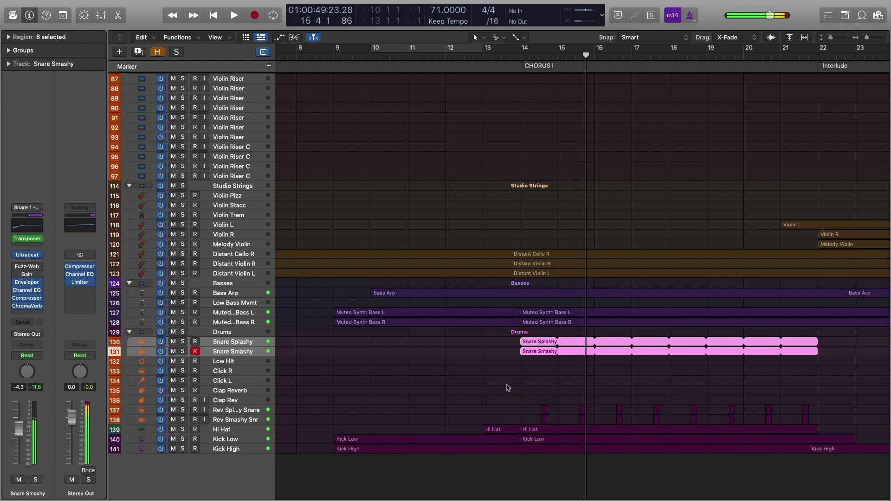
- Examine the Hi Hat track's regions and effects, and put the playhead at bar 14
click(238, 432)
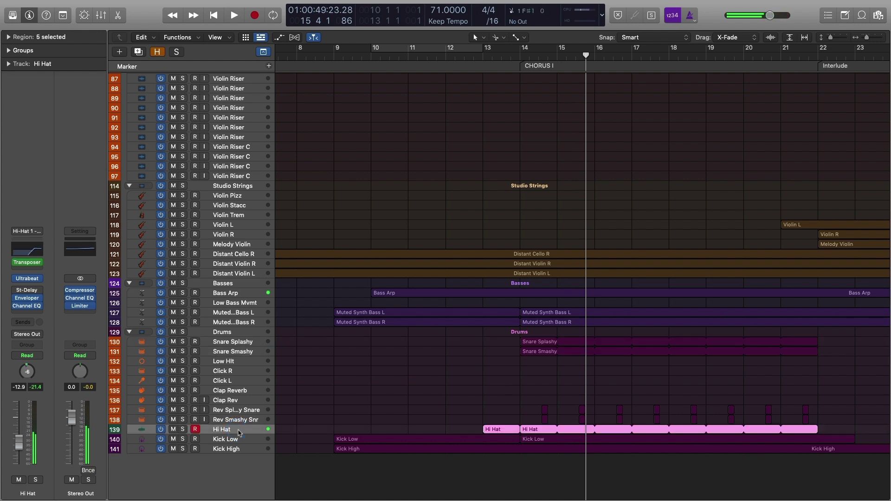
key(z)
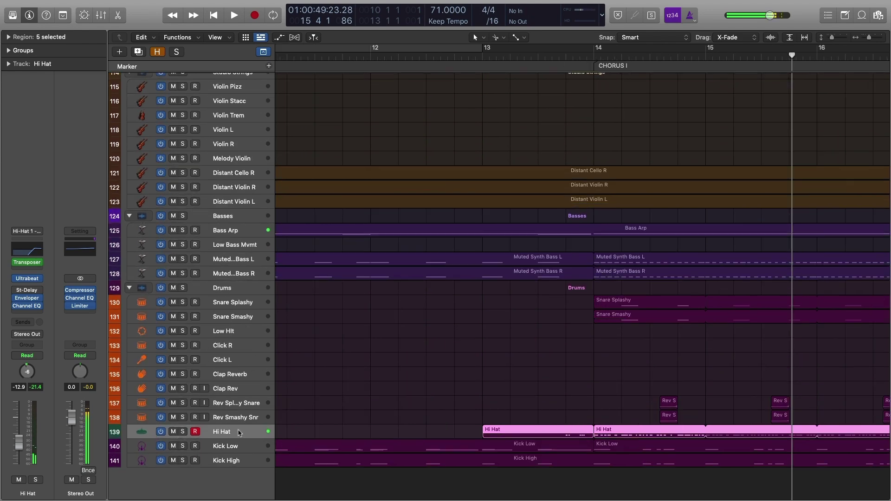
click(646, 402)
click(591, 56)
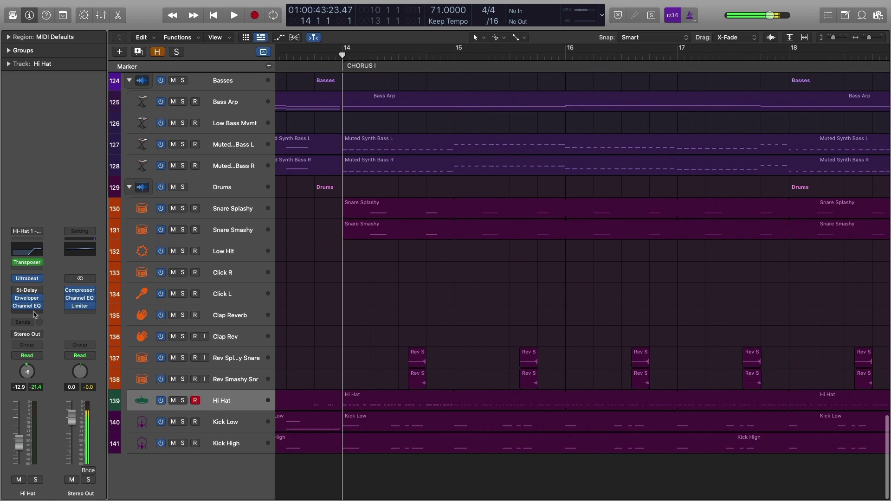
- Compare the effect chains on the Kick High, Kick Low, Snare Smashy and Snare Splashy channel strips
click(232, 424)
click(226, 442)
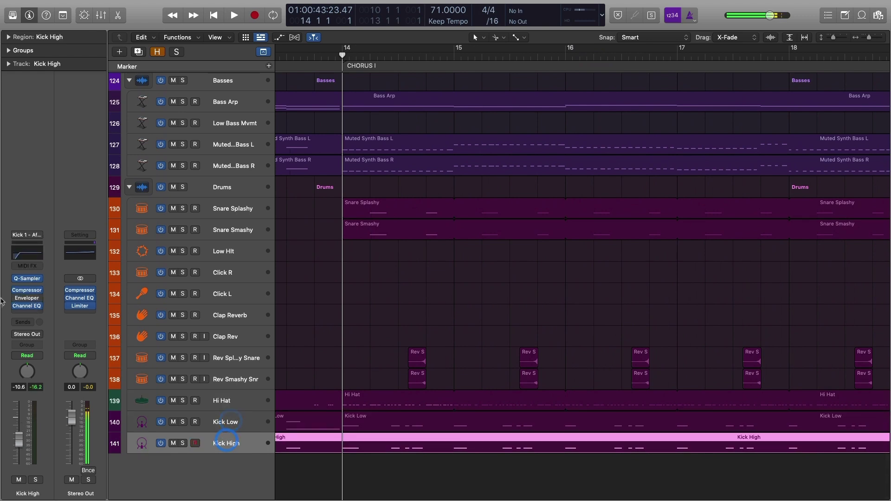
click(239, 423)
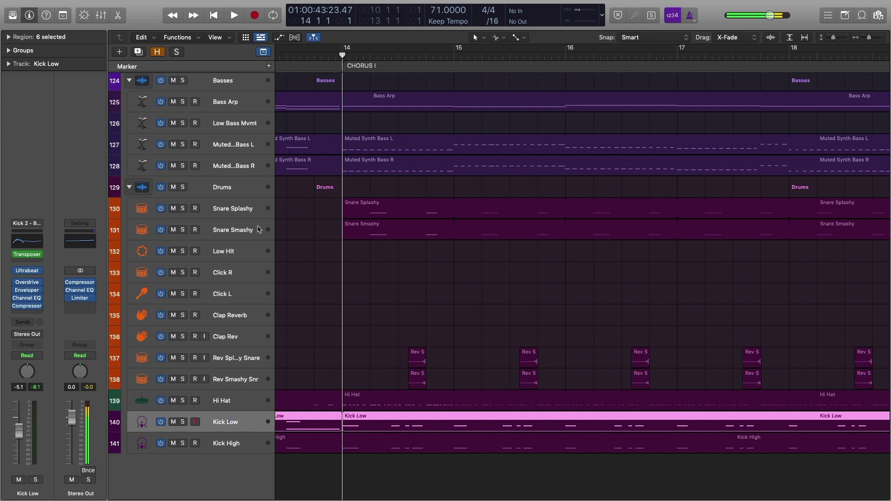
click(236, 231)
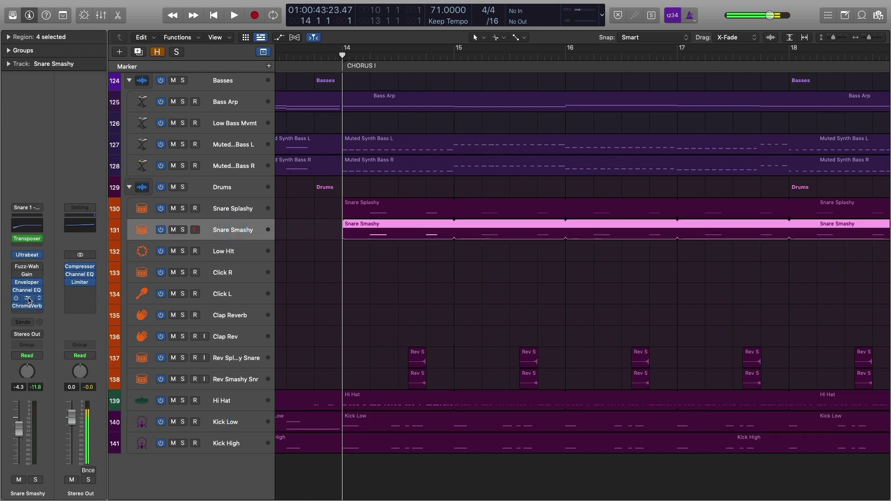
click(243, 210)
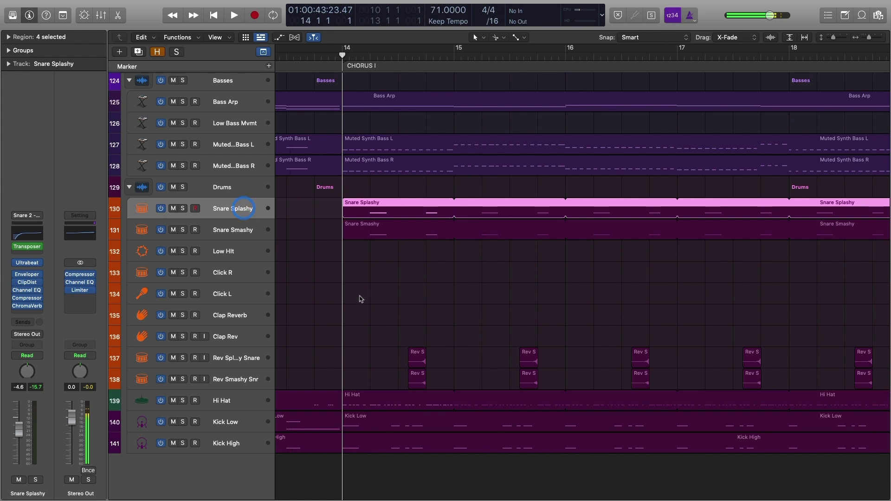
- Compare the Snare Splashy and Snare Smashy regions with the Rev Splashy Snare track
scroll(361, 299, left, 3)
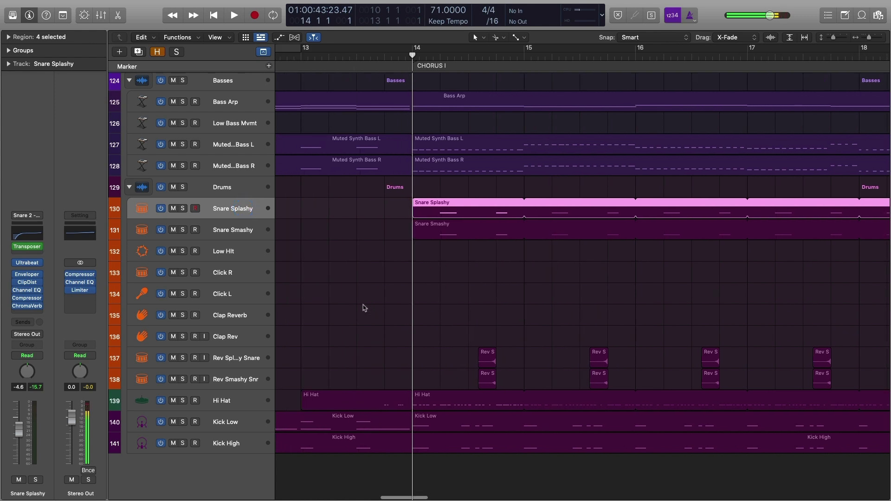
click(262, 357)
click(480, 290)
click(434, 212)
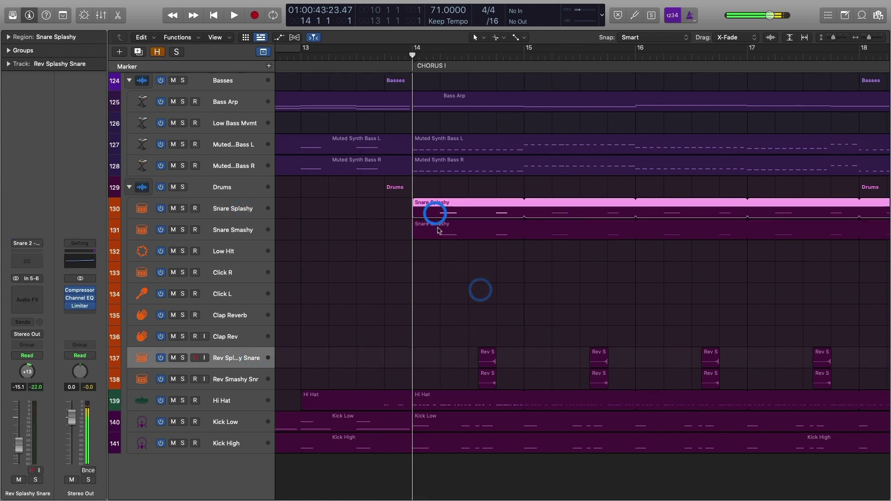
click(437, 228)
click(468, 296)
click(251, 361)
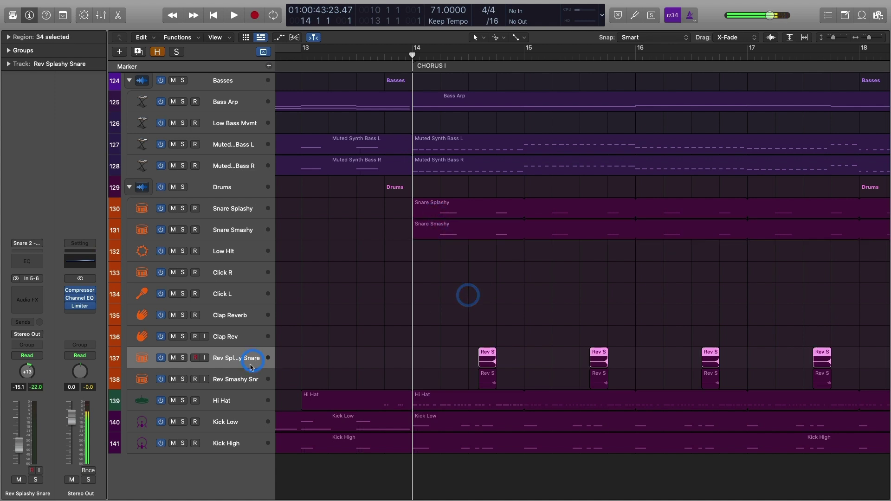
- Select both reversed snare regions in bar 14, play them soloed from just before their start, and clear the solo
drag(449, 350, 504, 378)
key(super+Right)
key(super+Right)
key(super+Right)
key(super+Right)
key(super+Right)
click(464, 58)
key(s)
key(space)
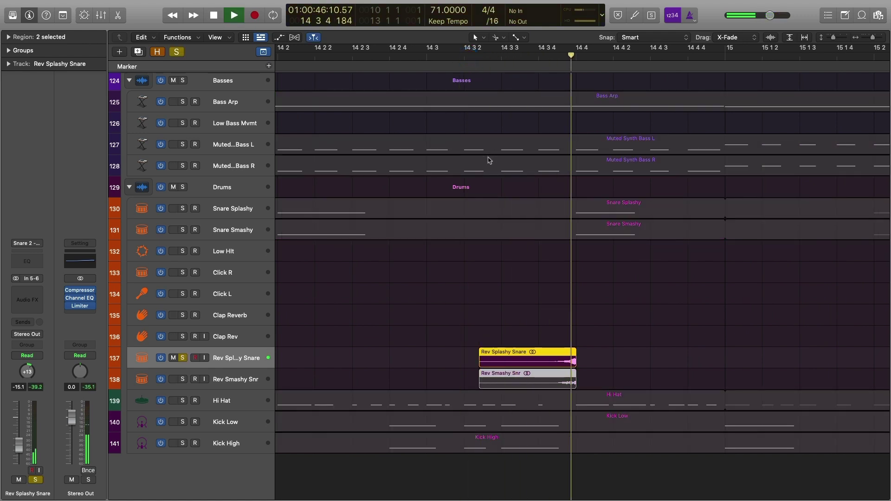
key(space)
key(s)
- Play the Drums stack soloed from beat 3 of bar 14 through the reversed snares, stop and clear the solo
click(443, 54)
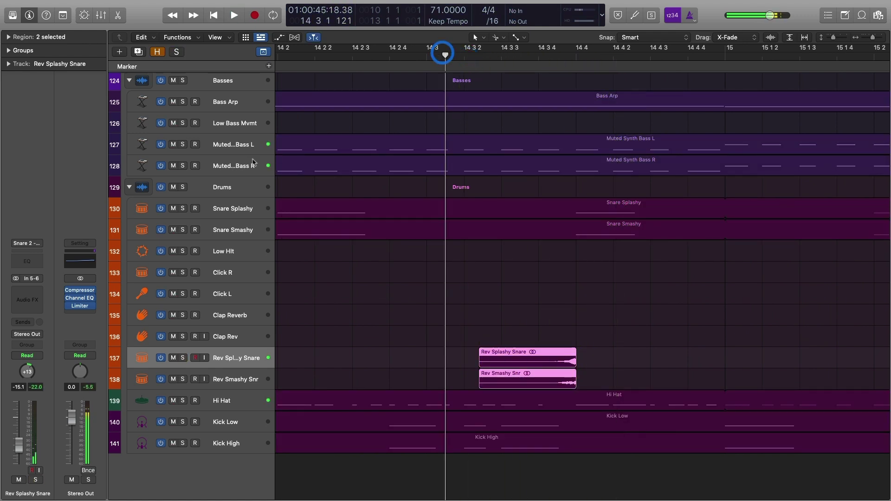
click(183, 187)
key(space)
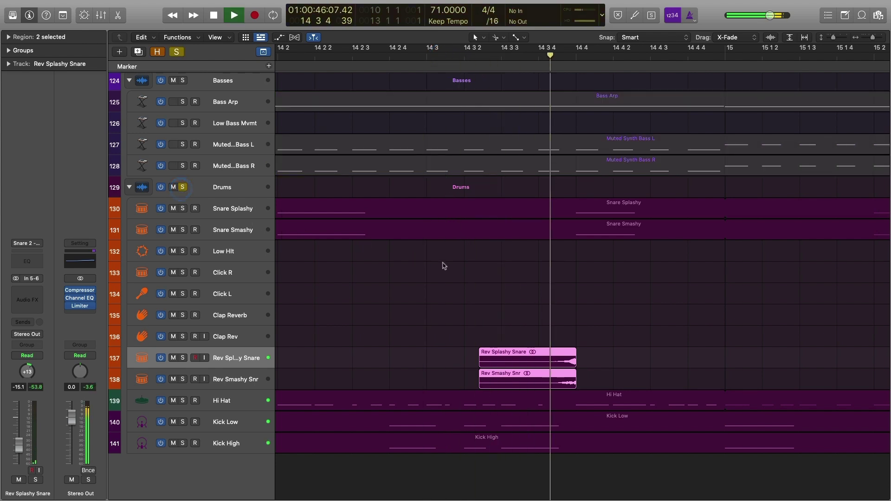
key(space)
click(182, 187)
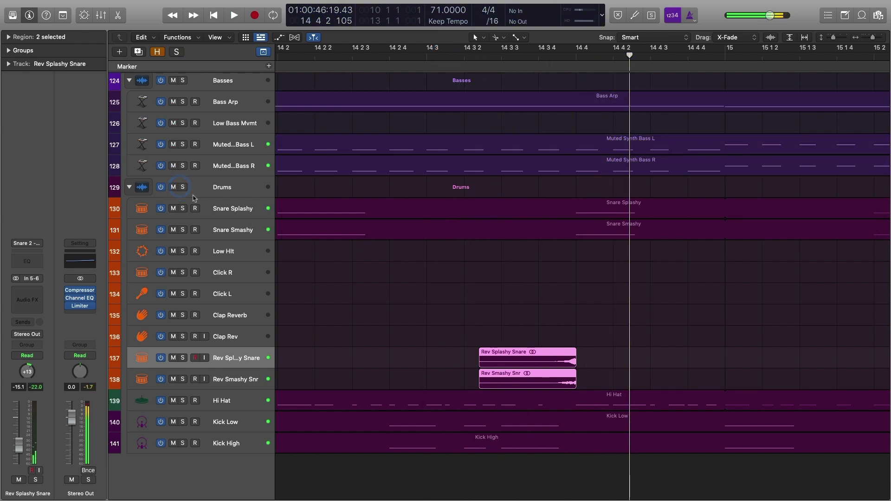
- Look over the reversed snare regions throughout CHORUS I up to the Interlude
key(super+Left)
key(super+Left)
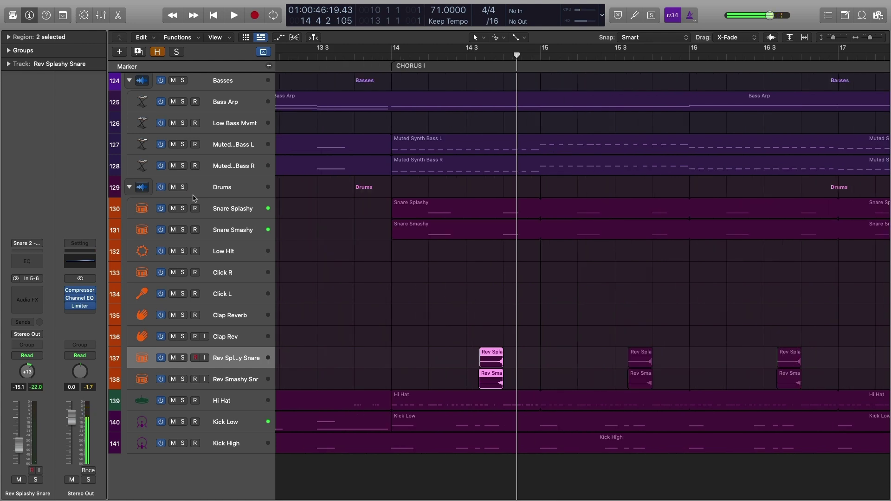
scroll(459, 280, right, 20)
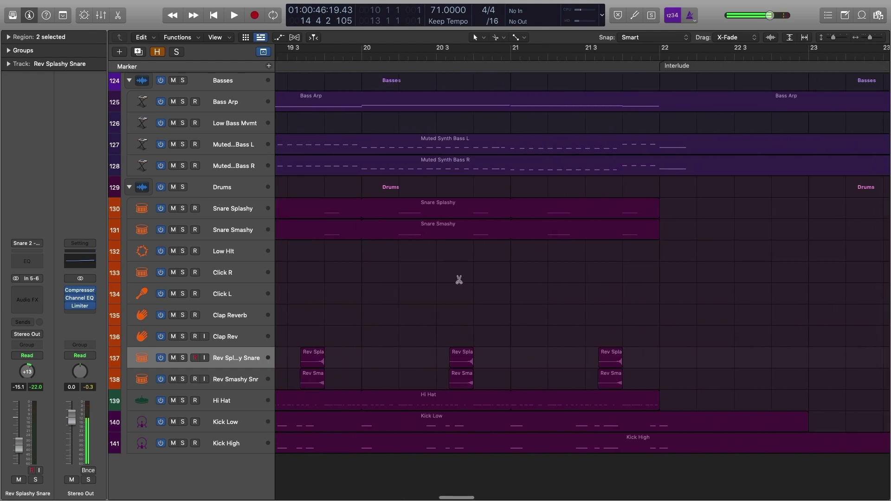
key(super+Left)
key(super+Left)
scroll(459, 280, left, 15)
scroll(459, 280, up, 5)
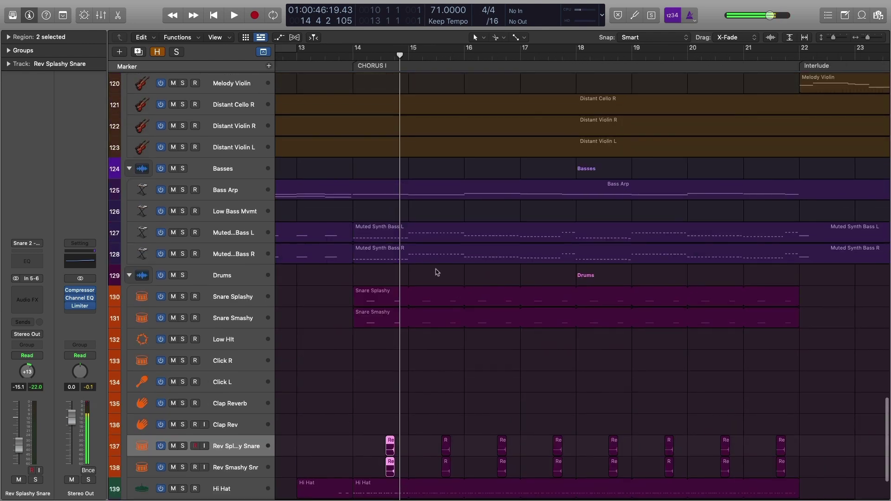
- Play the Muted Synth Bass L and R tracks soloed before CHORUS I, stop in bar 11 and clear the solo
click(249, 265)
scroll(250, 260, up, 2)
scroll(250, 260, left, 3)
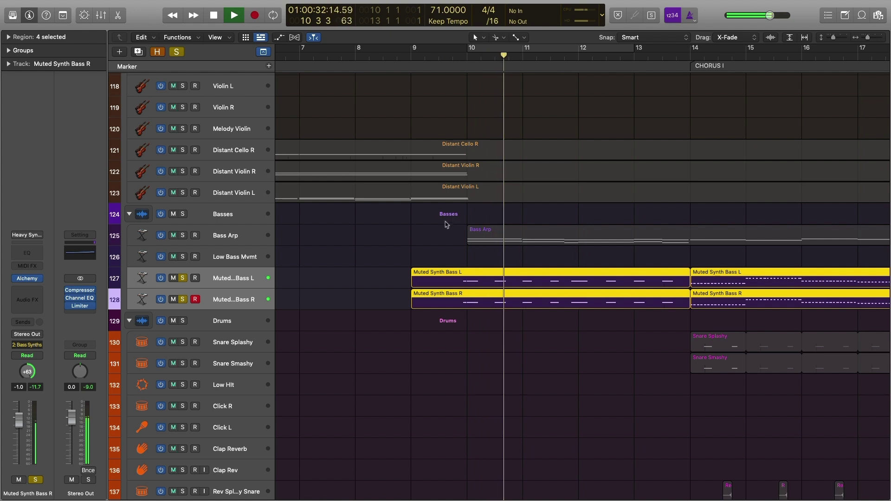
key(space)
key(s)
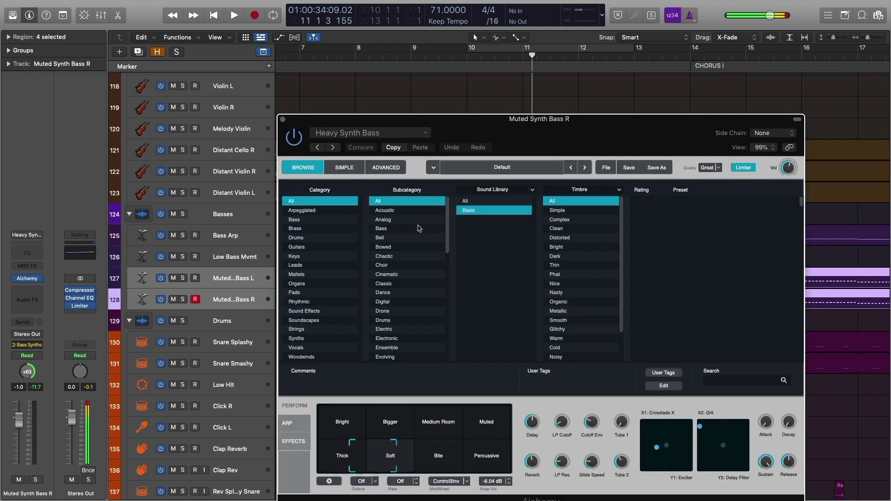
- Examine the Alchemy synth settings of the Muted Synth Bass R track and close its window
drag(606, 140, 542, 80)
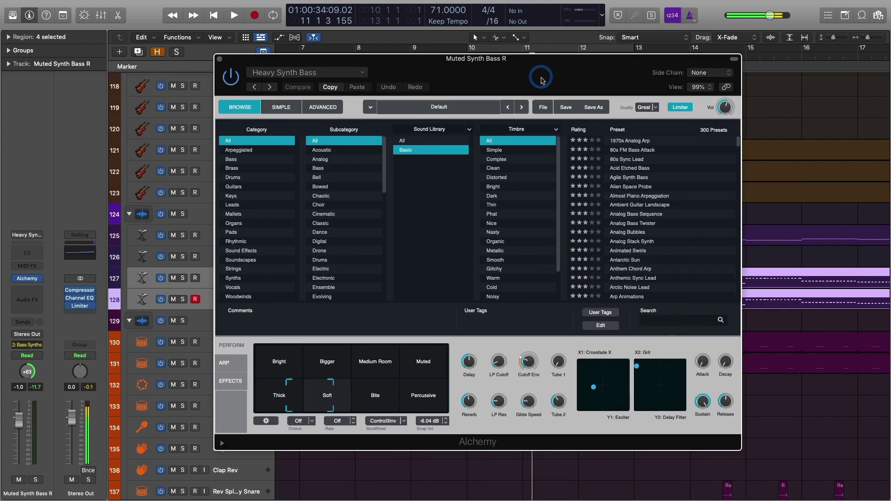
click(221, 59)
click(396, 281)
click(355, 248)
- Play the Bass Arp track soloed from bar 10, clear the solo and return the playhead to bar 10
click(253, 253)
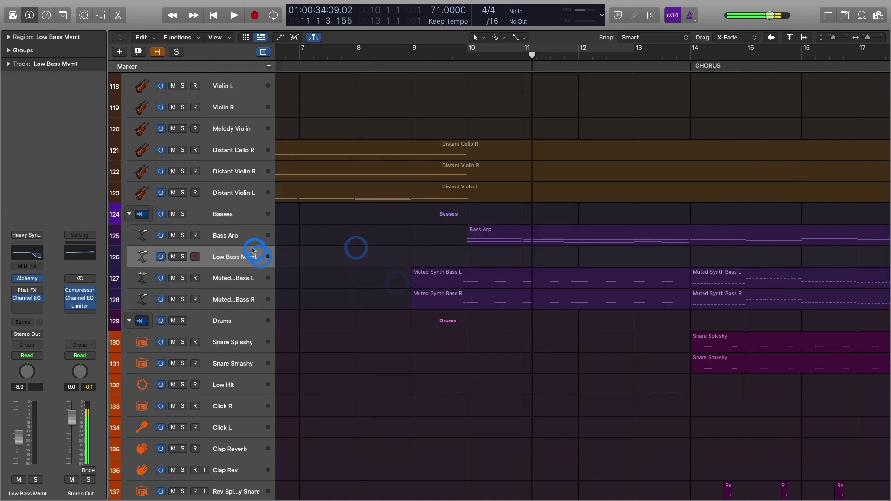
click(252, 245)
click(466, 56)
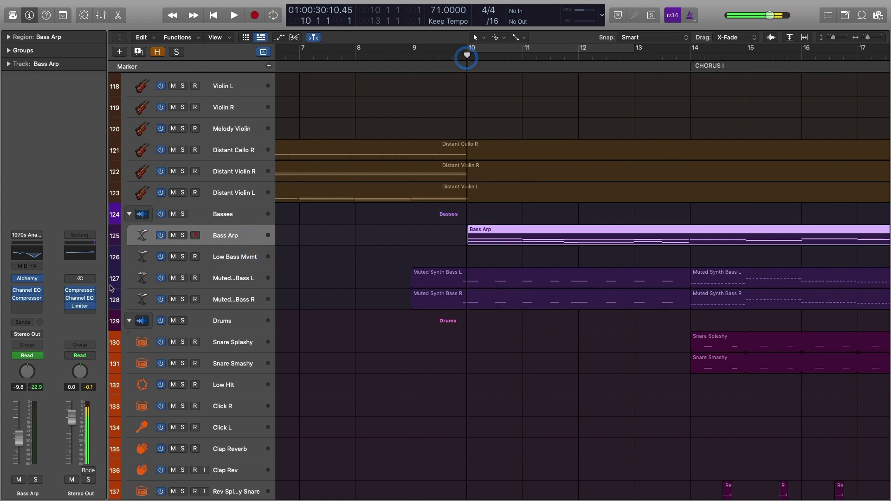
click(446, 225)
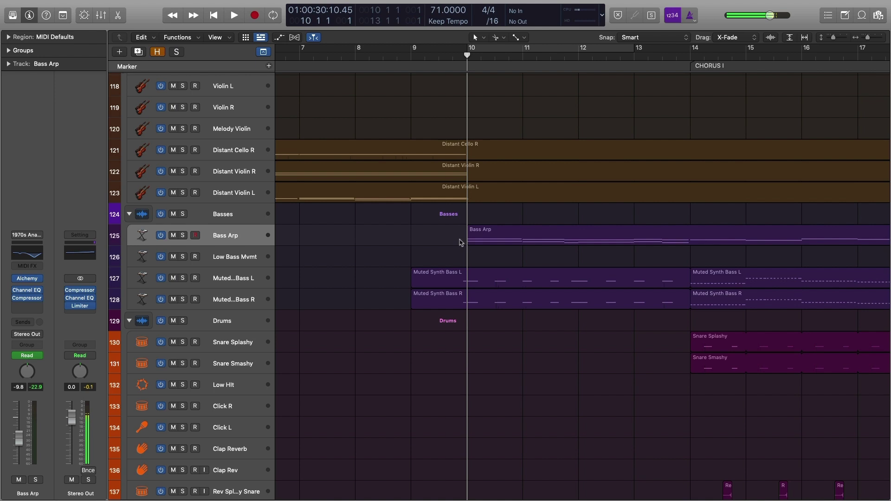
key(space)
key(s)
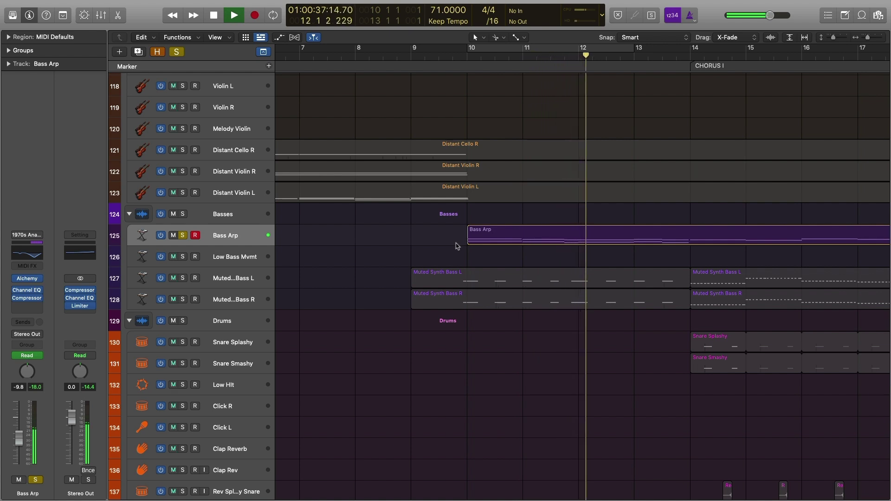
key(space)
key(s)
click(468, 56)
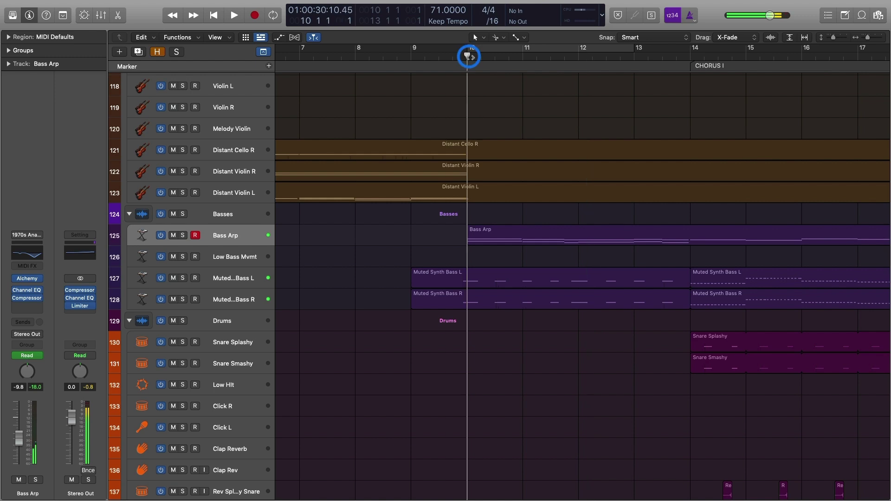
- Play the full mix from bar 10 with the arrangement from Intro to CHORUS II in view, and stop in bar 12
key(super+Left)
key(super+Left)
key(super+Left)
key(super+Left)
key(super+Left)
key(super+Up)
key(super+Up)
key(super+Up)
key(super+Up)
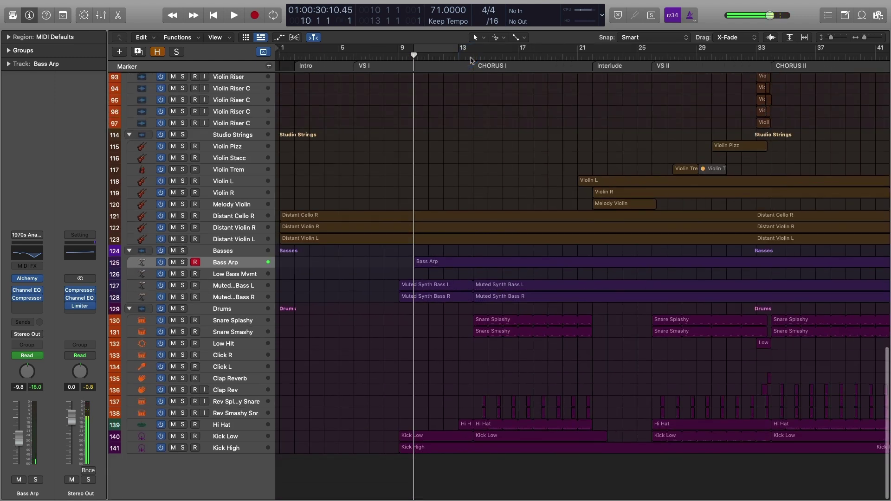
key(space)
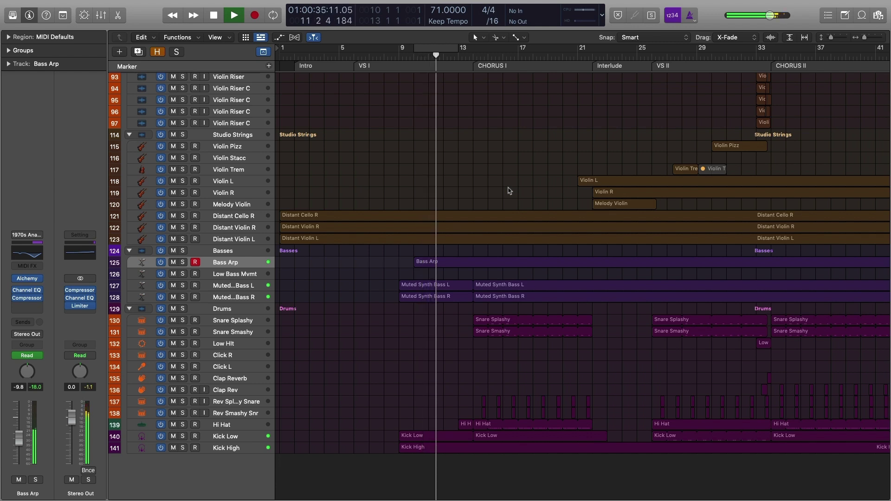
key(space)
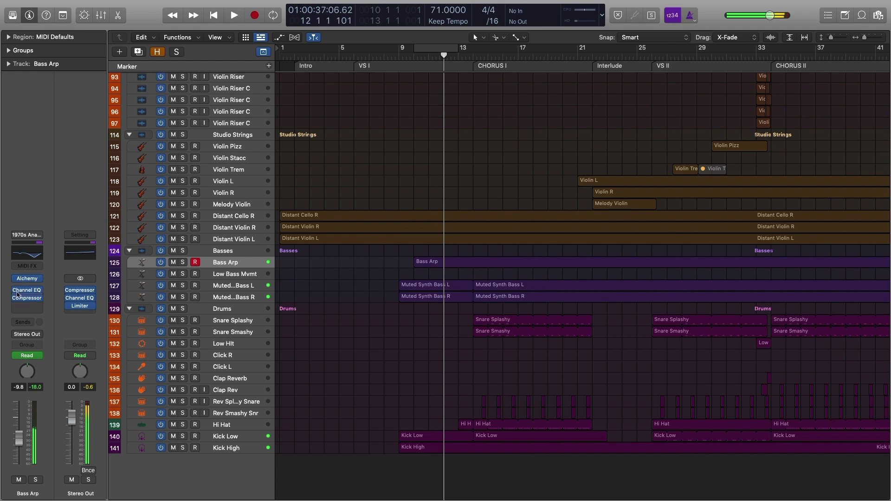
- Open the Bass Arp track's Channel EQ, bypass it and play the track soloed from bar 12
click(27, 291)
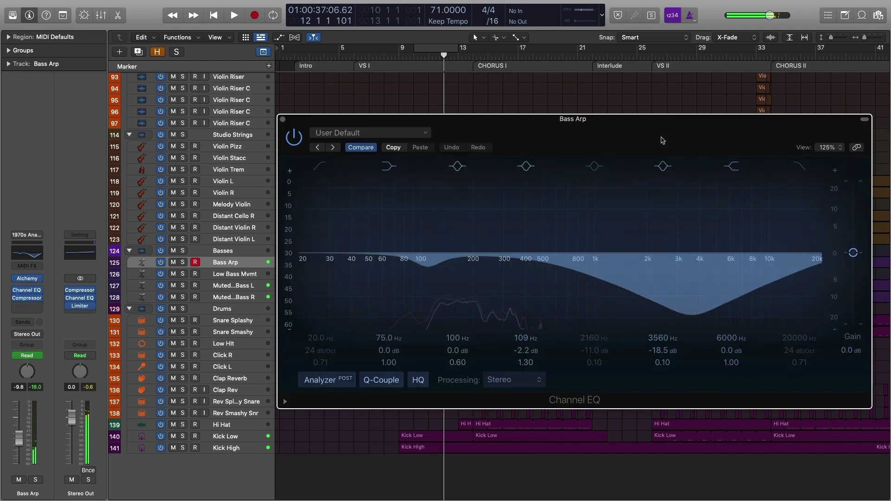
drag(701, 119, 502, 11)
click(135, 22)
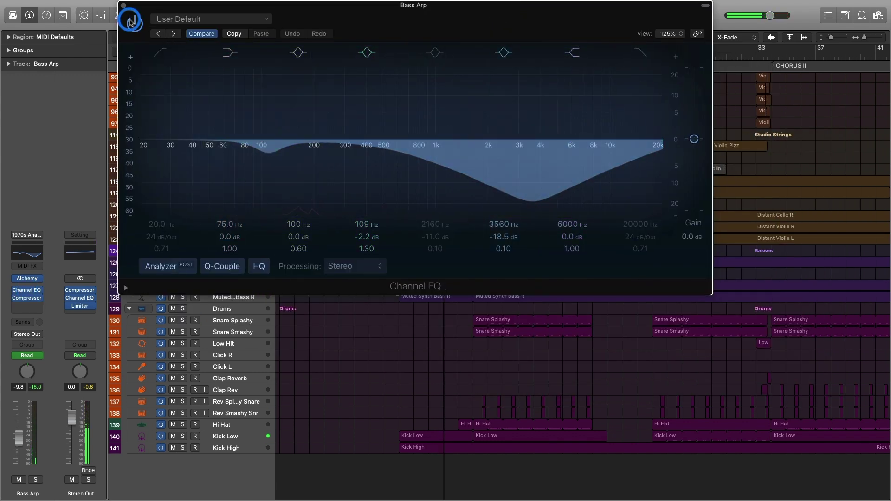
key(space)
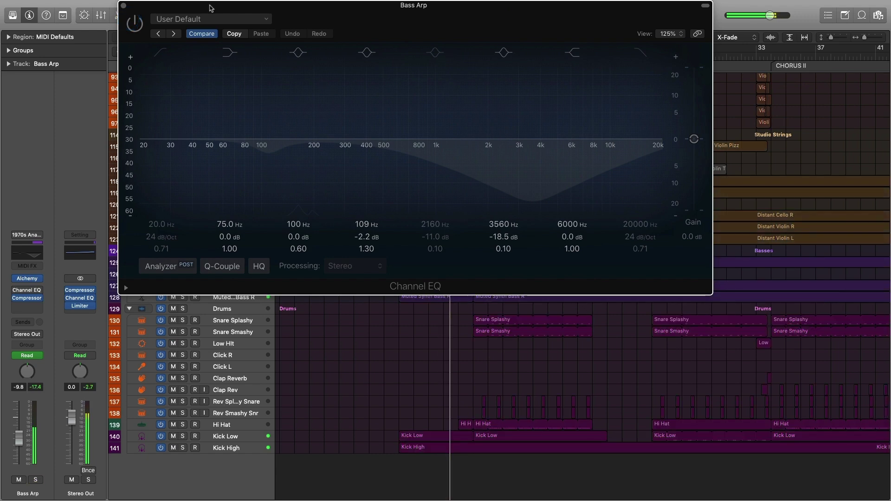
key(s)
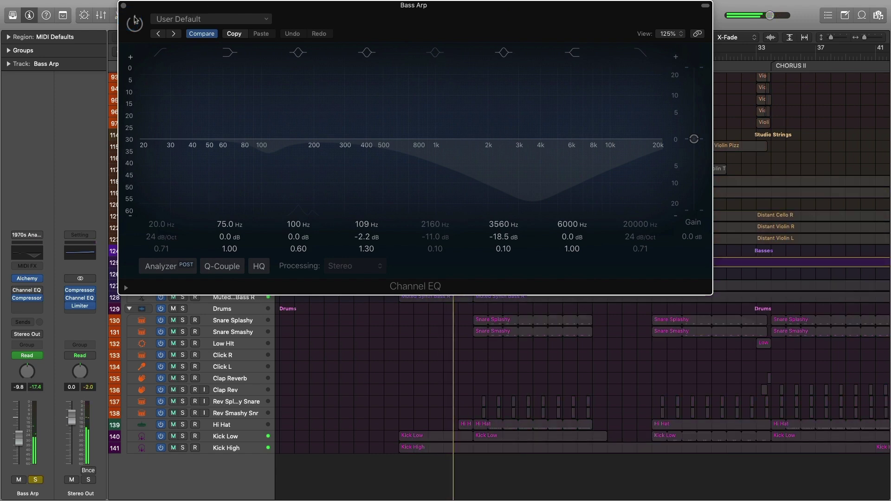
- Clear the Bass Arp solo, stop playback, re-enable its Channel EQ and close the plug-in window
click(123, 5)
key(s)
key(space)
key(space)
click(17, 291)
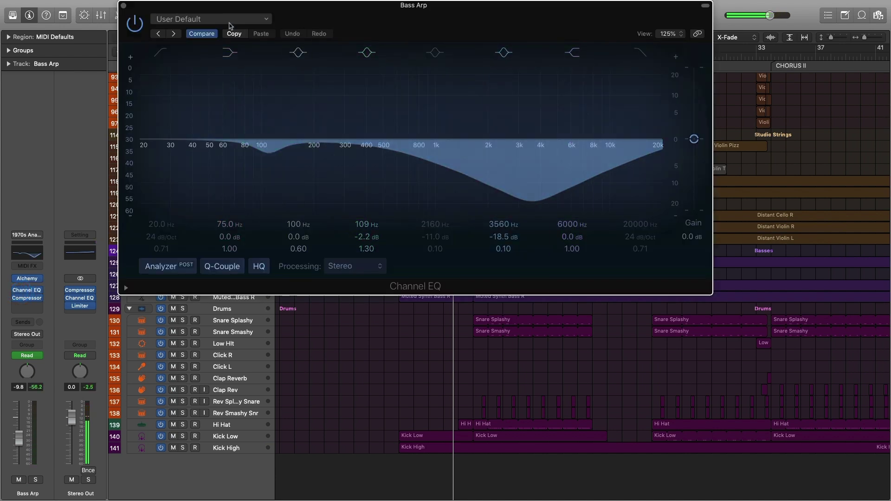
click(124, 5)
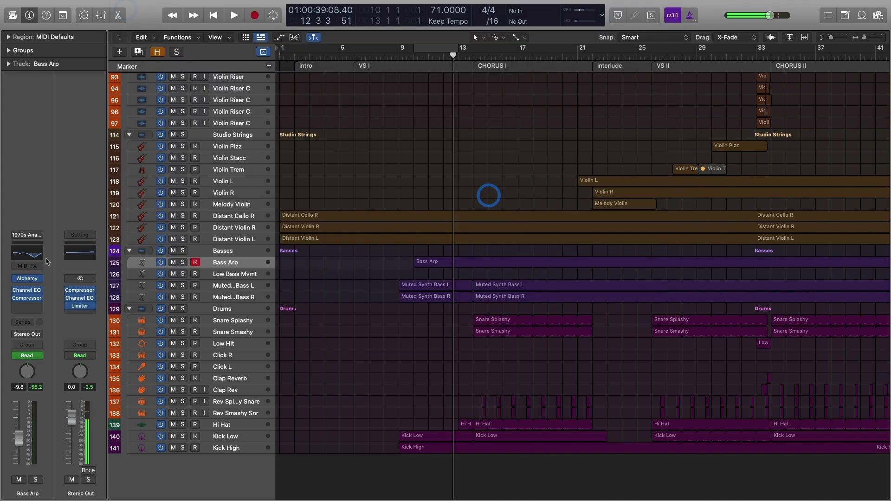
- Bypass the Bass Arp track's Channel EQ and play the full mix from bar 10, stopping in bar 12
click(16, 290)
click(416, 59)
key(space)
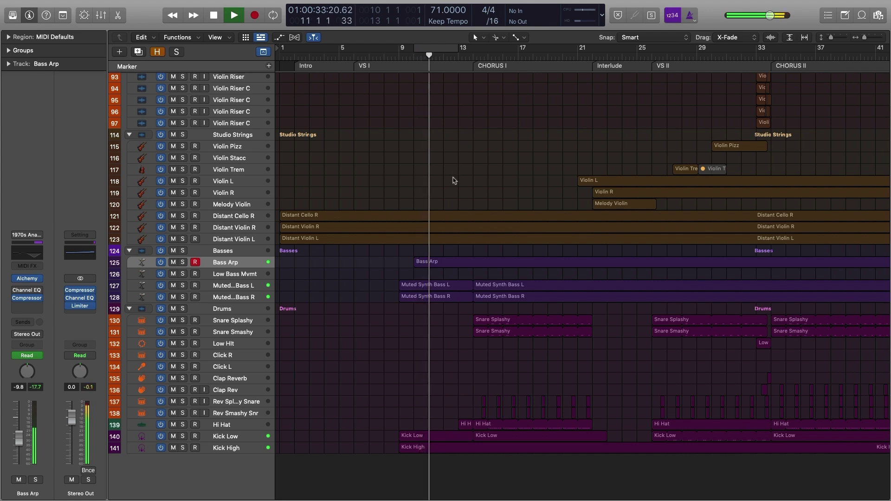
scroll(454, 180, up, 8)
scroll(454, 180, up, 15)
key(space)
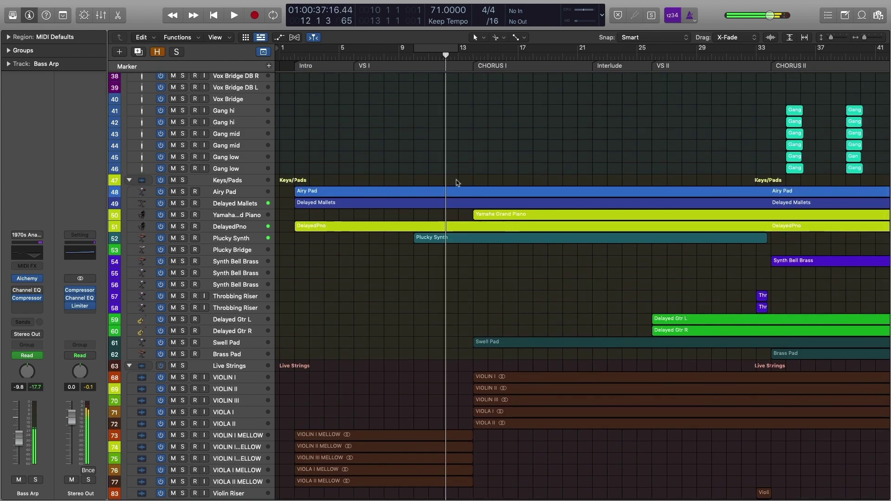
key(space)
key(space)
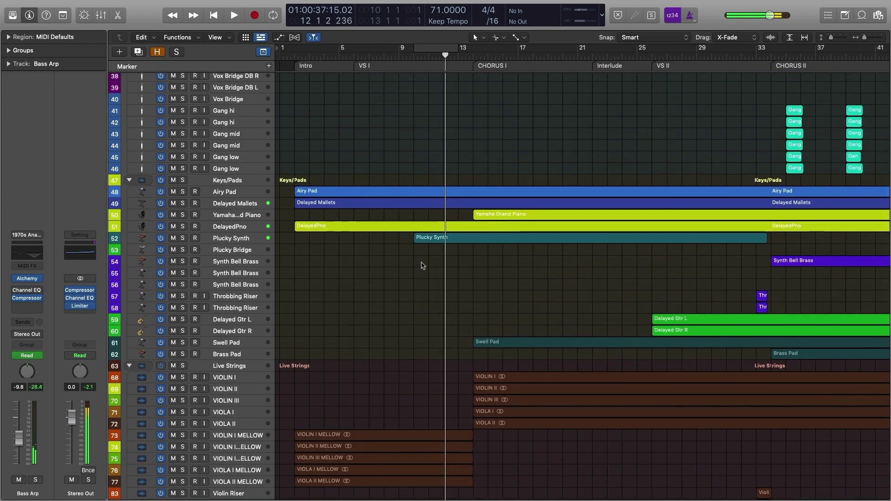
- Replay the mix from bar 10, select the five mellow violin and viola tracks and stop playback
scroll(420, 279, down, 10)
click(414, 55)
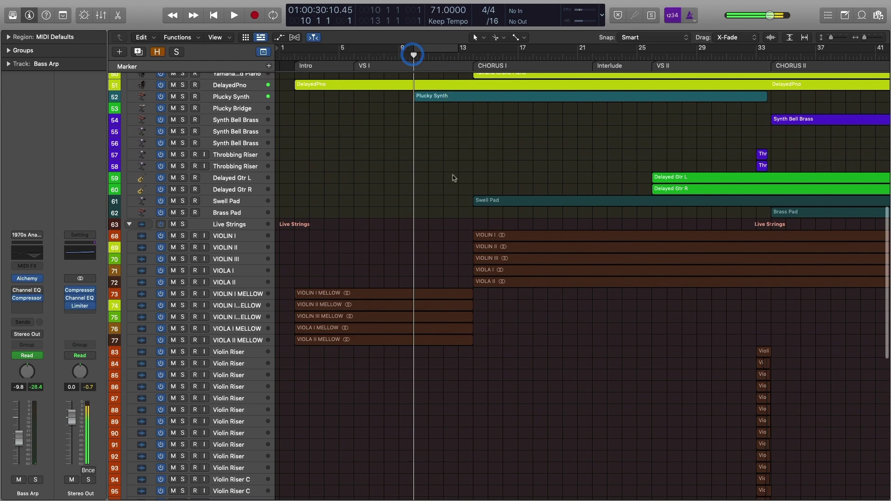
scroll(423, 288, down, 12)
key(space)
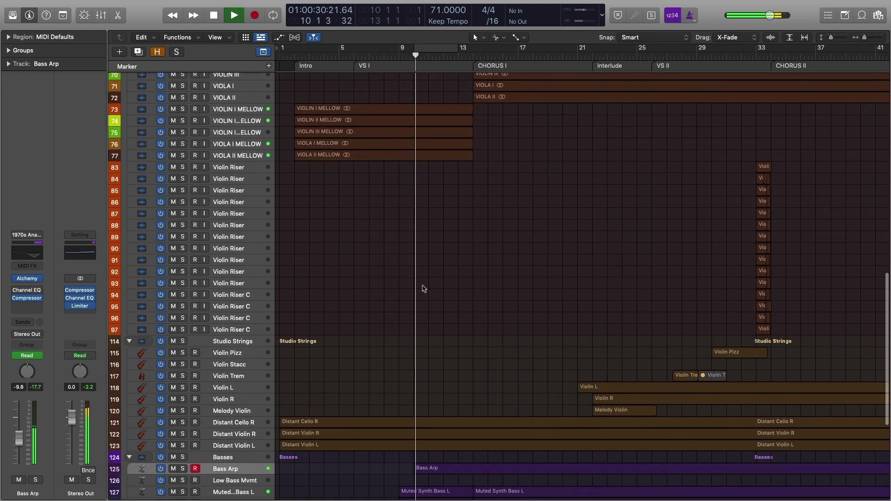
scroll(422, 288, up, 5)
click(248, 194)
shift+click(251, 238)
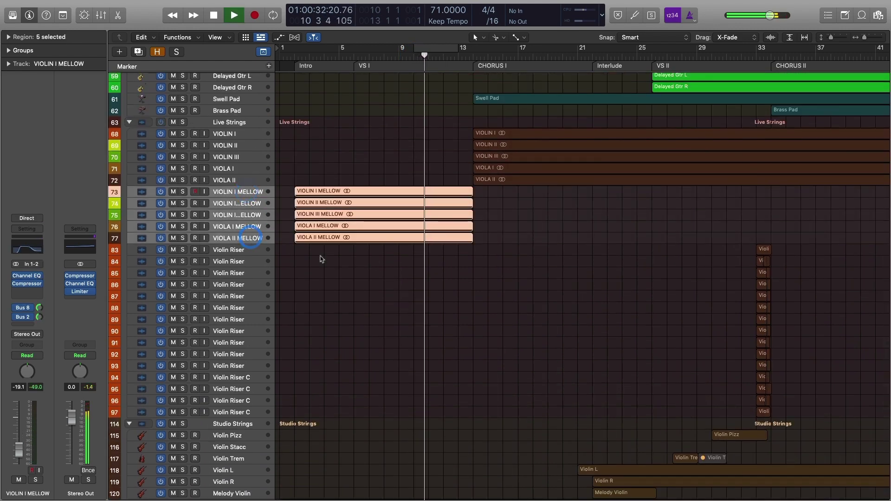
key(space)
- Solo the Keys/Pads tracks from Airy Pad to Plucky Synth and play them from bar 10
scroll(452, 228, up, 5)
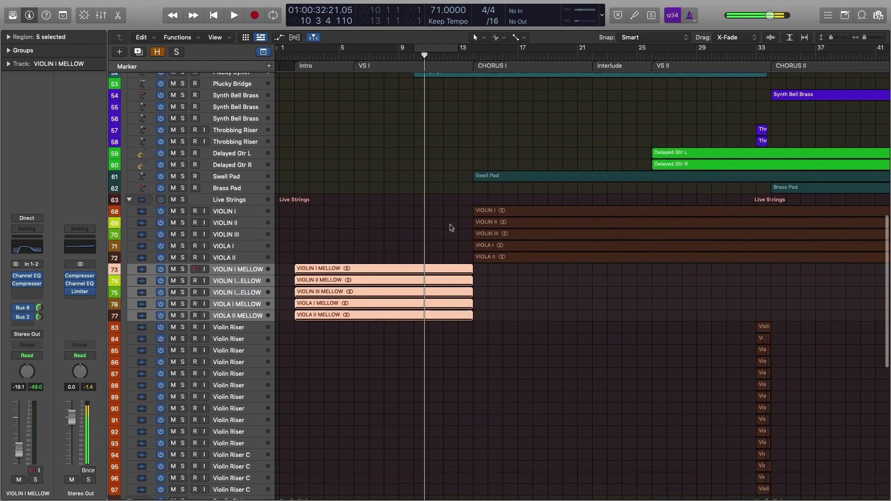
scroll(452, 229, up, 5)
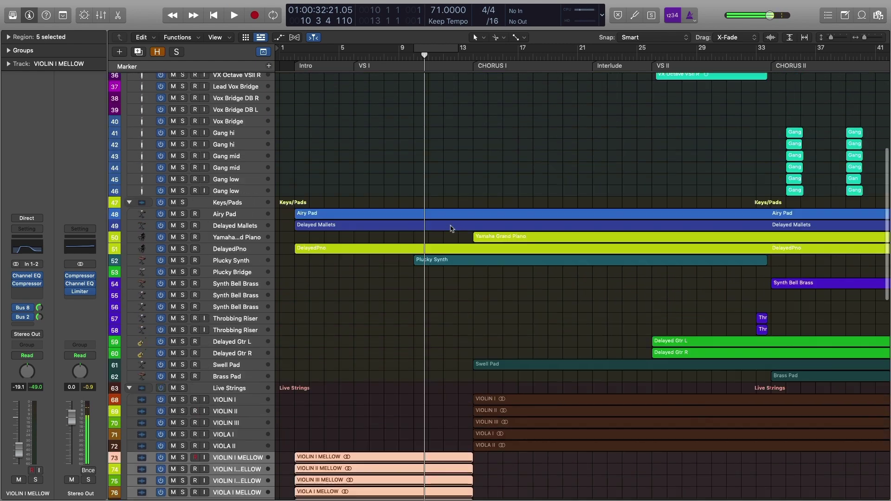
click(436, 326)
key(super+Right)
key(super+Right)
key(super+Right)
key(super+Down)
key(super+Down)
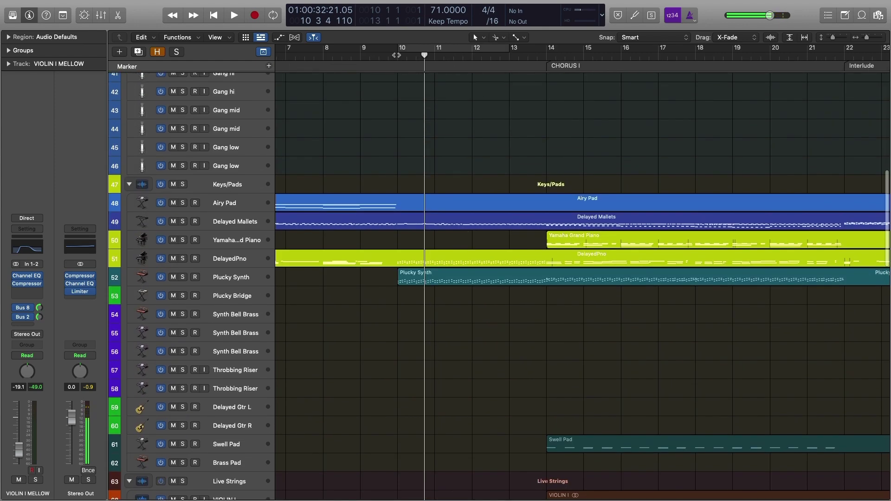
click(395, 55)
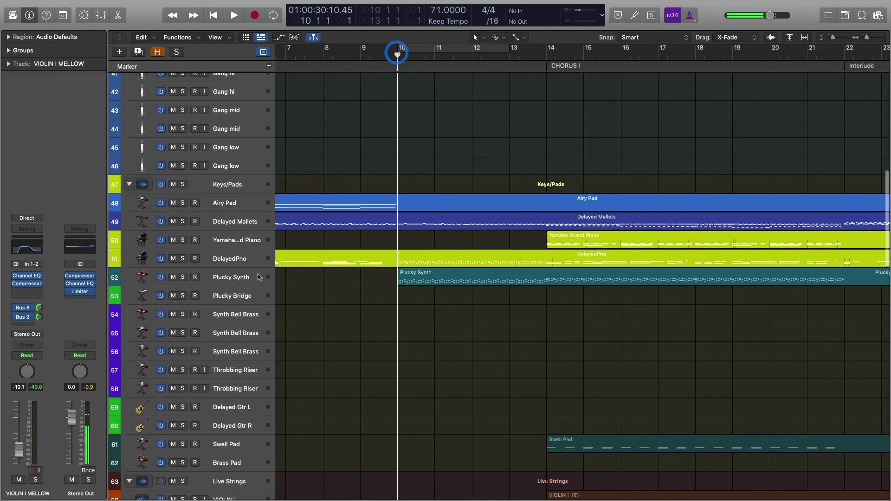
click(234, 283)
shift+click(239, 207)
key(s)
key(space)
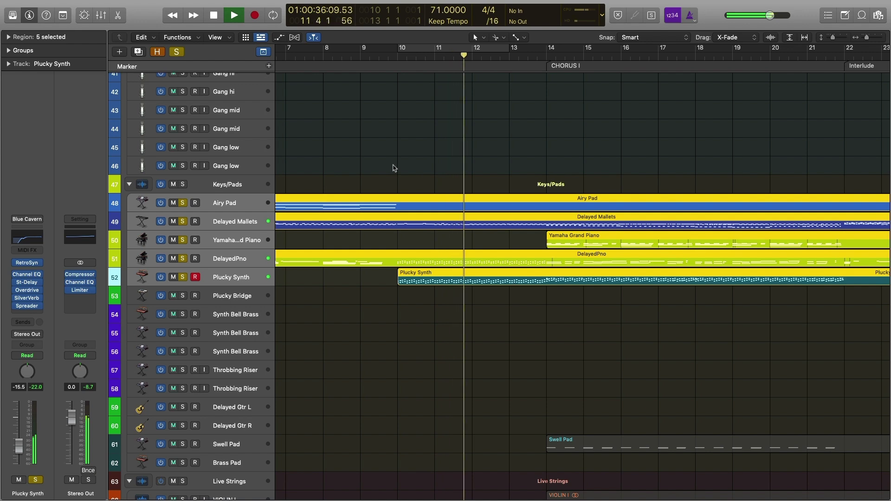
- Clear the solo on the Keys/Pads tracks, stop playback in bar 12 and deselect their regions
key(super+Left)
key(super+Left)
key(super+Left)
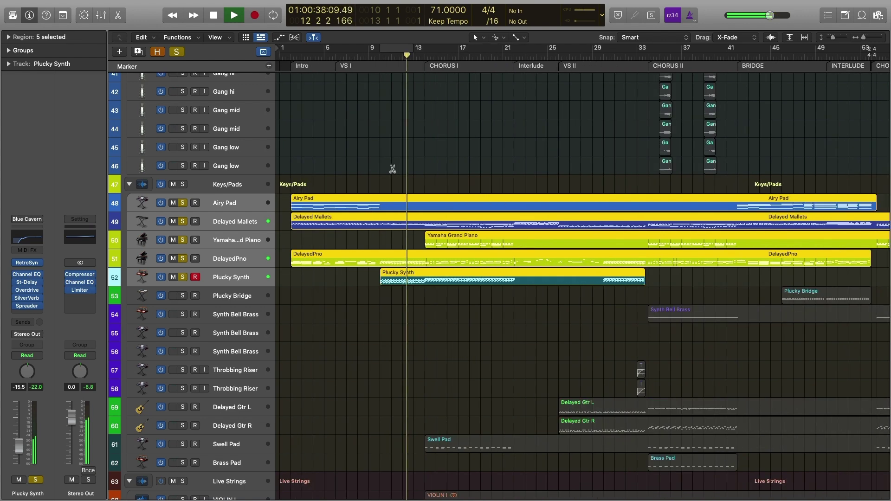
key(s)
key(space)
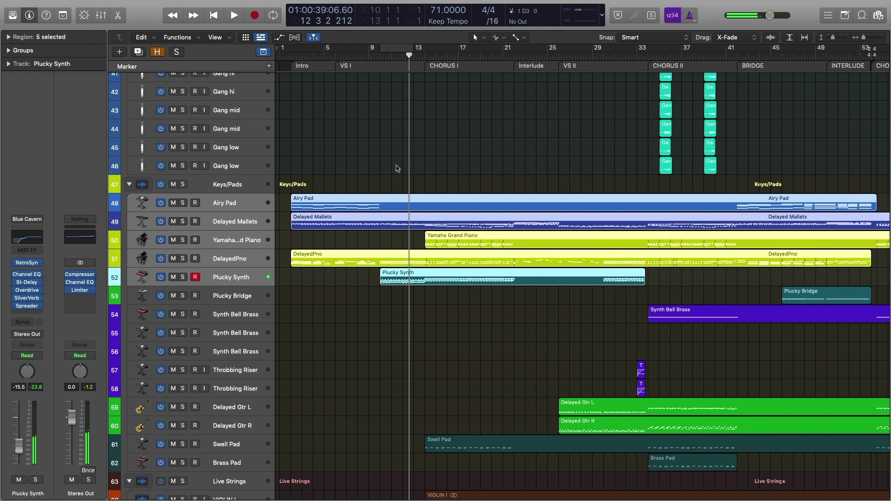
click(398, 169)
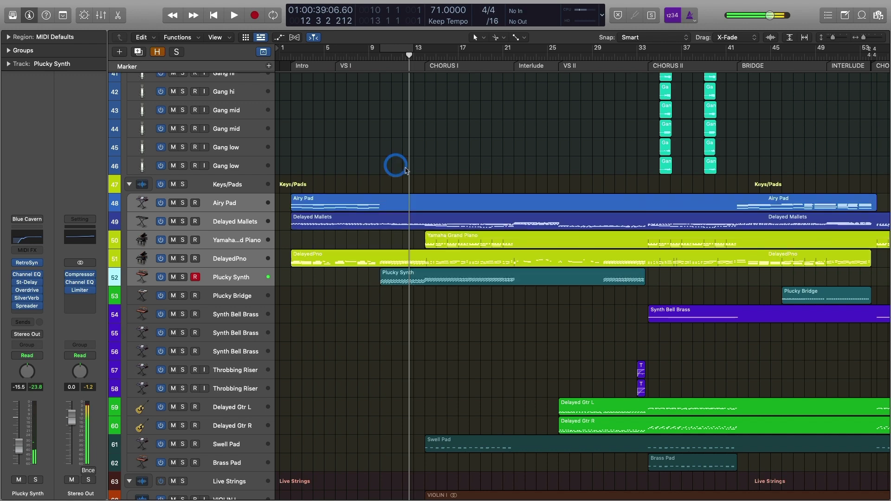
- Select the Throw track in the BGVs group and play the VS I vocals in the mix from bar 9
scroll(399, 169, up, 15)
scroll(402, 171, down, 5)
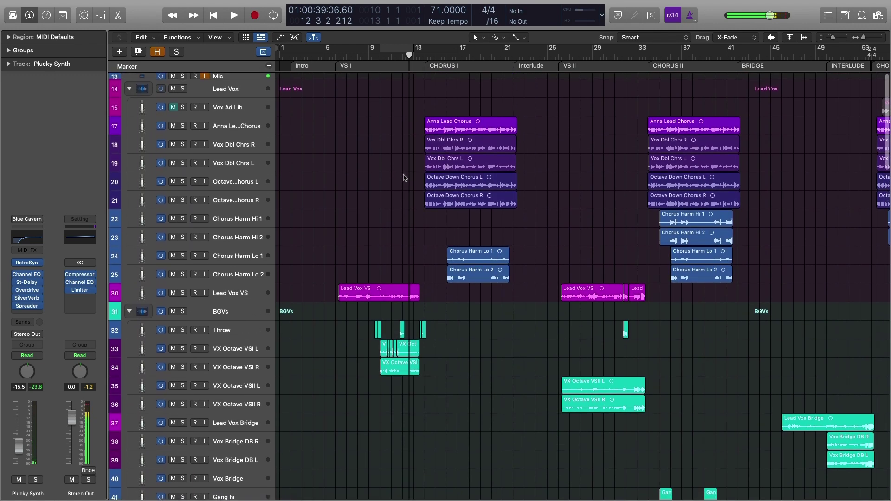
scroll(403, 178, up, 6)
scroll(404, 176, left, 10)
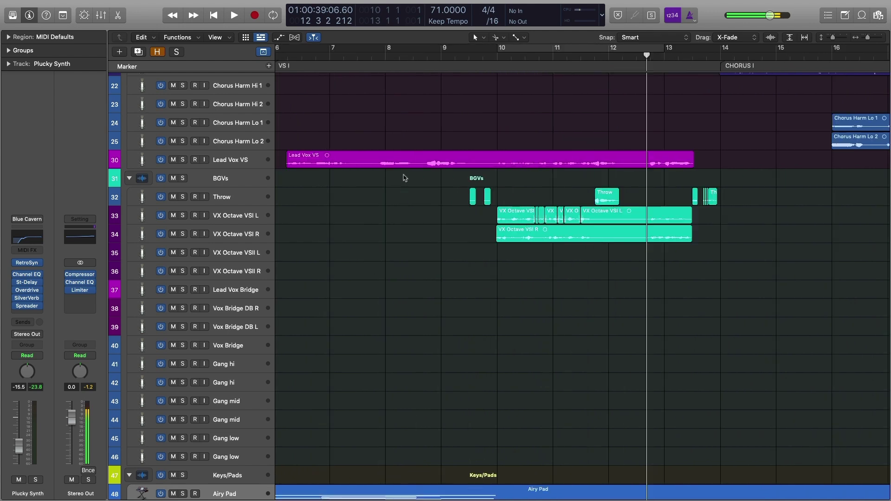
click(494, 57)
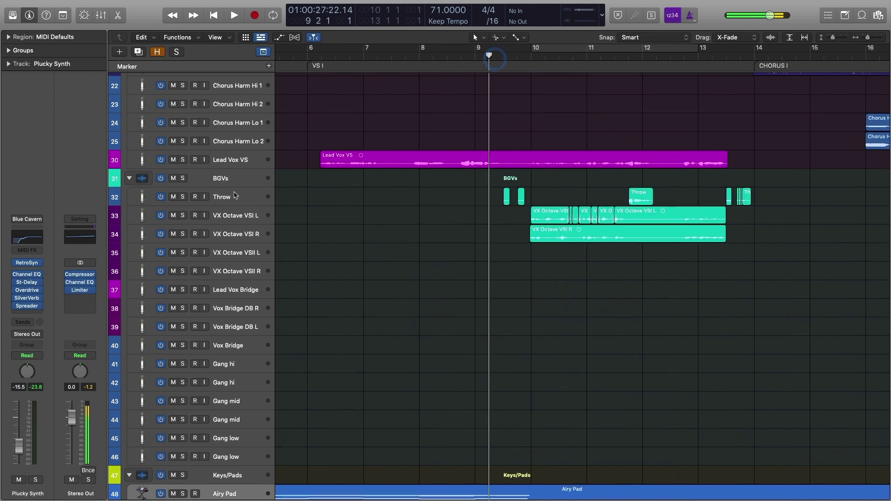
click(434, 203)
key(space)
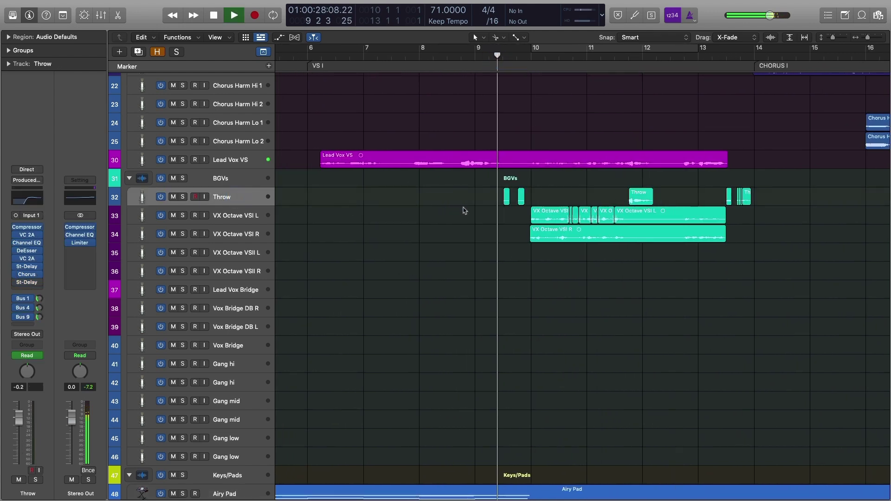
- Replay the mix from bar 8 with the Throw and VX Octave VSI waveforms enlarged, stopping in bar 10
click(463, 57)
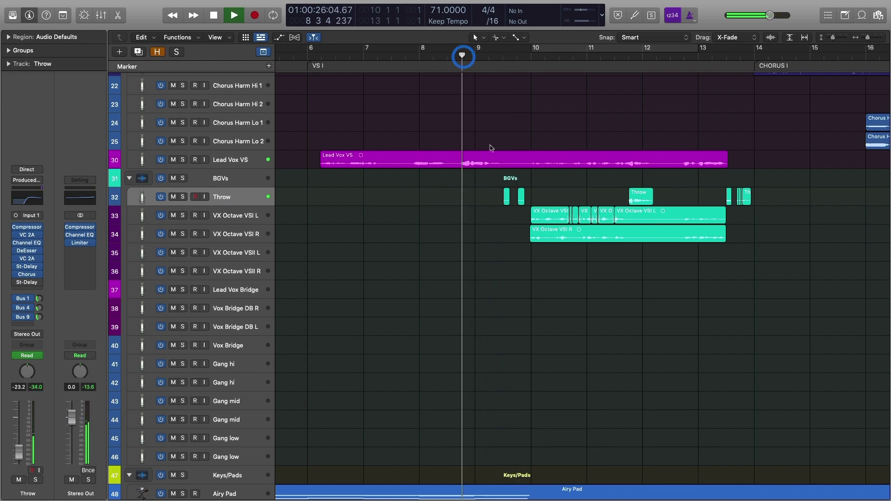
click(489, 203)
key(super+Right)
key(super+Right)
key(super+Right)
key(super+Right)
key(super+Right)
key(super+Right)
key(super+Right)
key(super+Right)
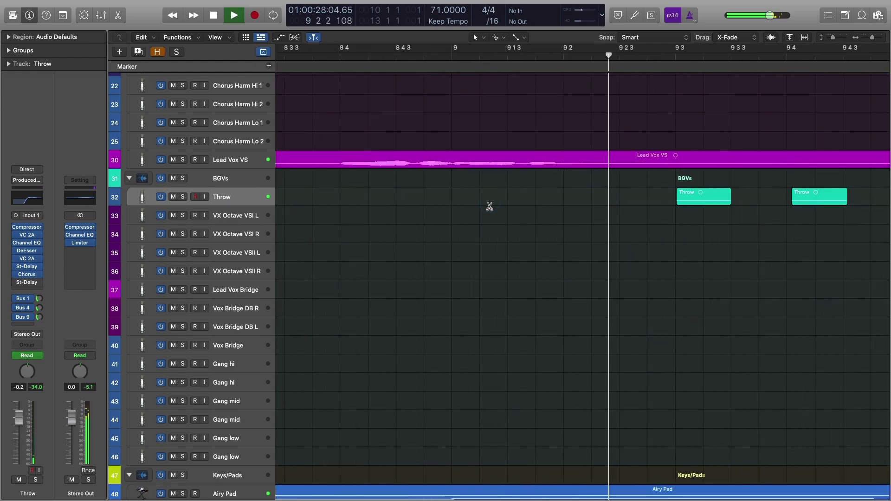
key(super+Down)
key(super+Down)
key(super+Down)
key(super+Down)
key(super+Down)
key(super+Down)
key(super+Down)
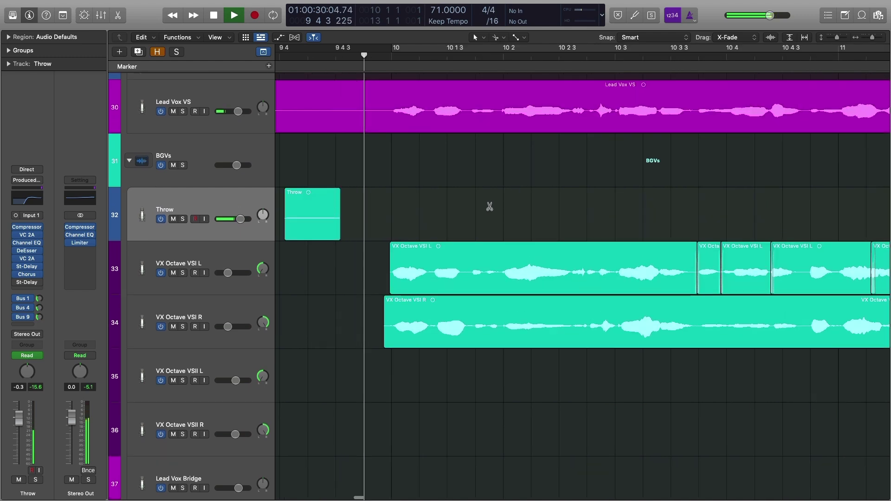
key(super+Left)
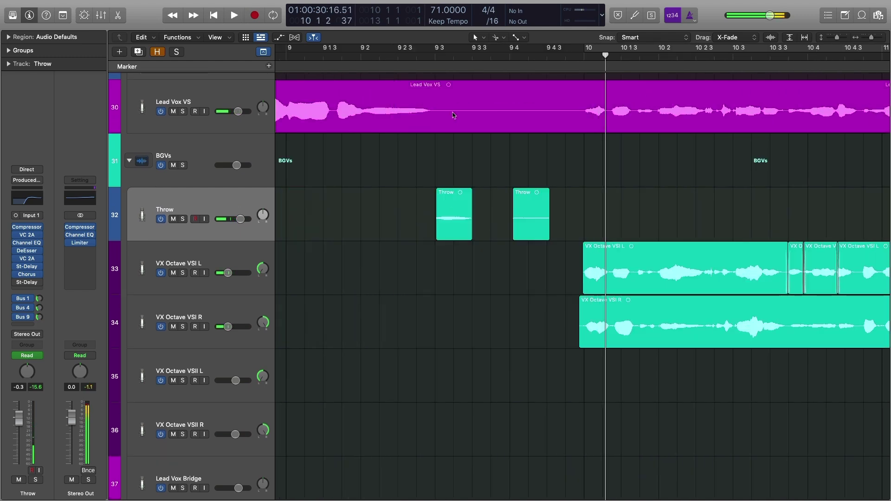
- Play the Throw track soloed from its first region in bar 9, stop and clear the solo
click(436, 56)
click(475, 186)
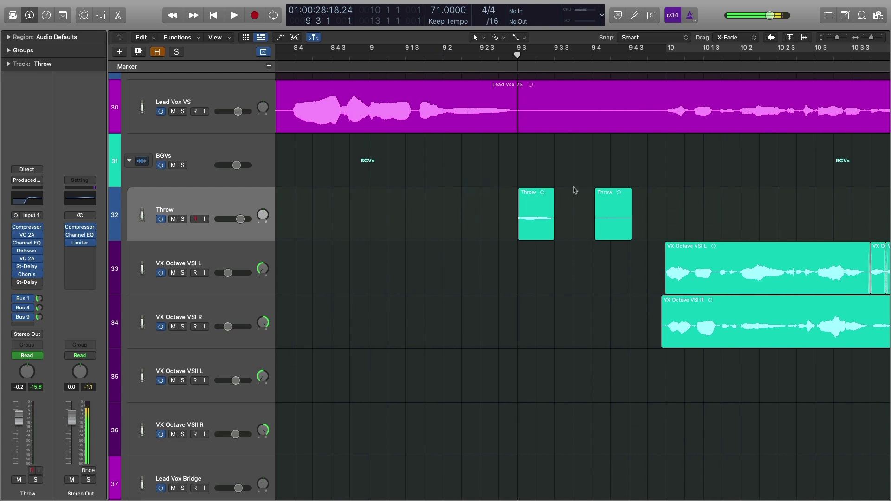
key(s)
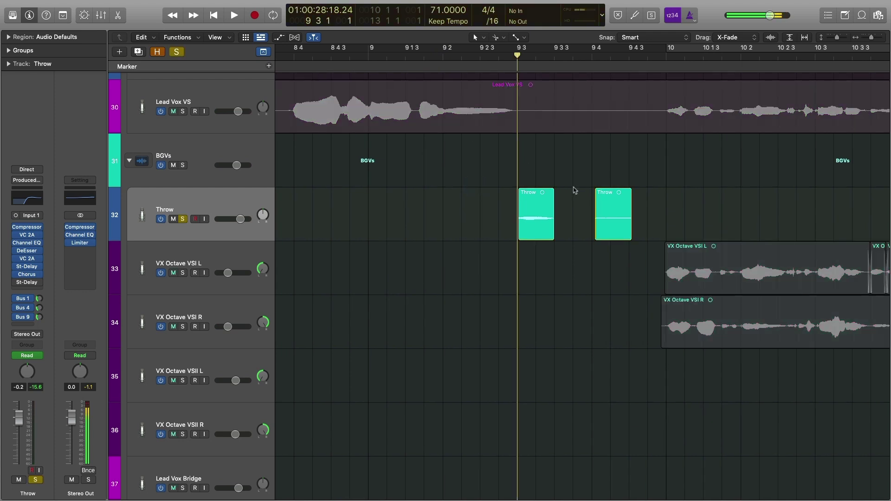
key(space)
key(space)
key(s)
click(431, 216)
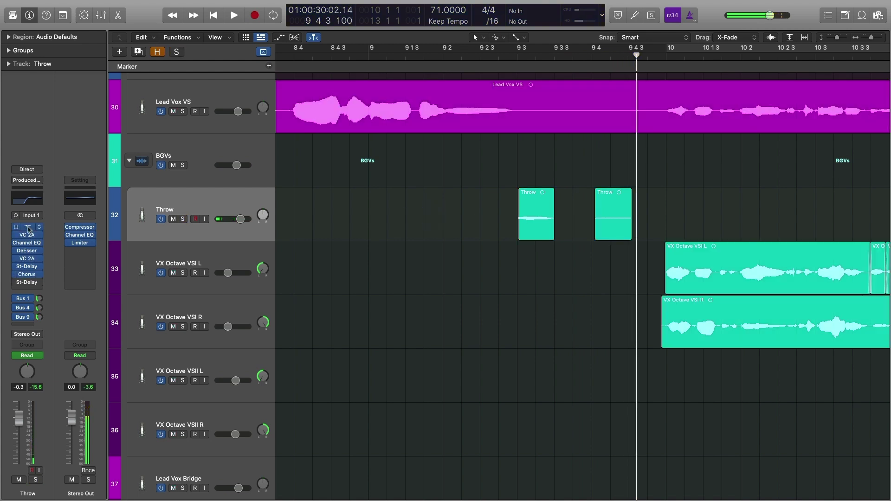
- Examine the Throw track's Channel EQ and Stereo Delay settings, closing each plug-in window
click(26, 243)
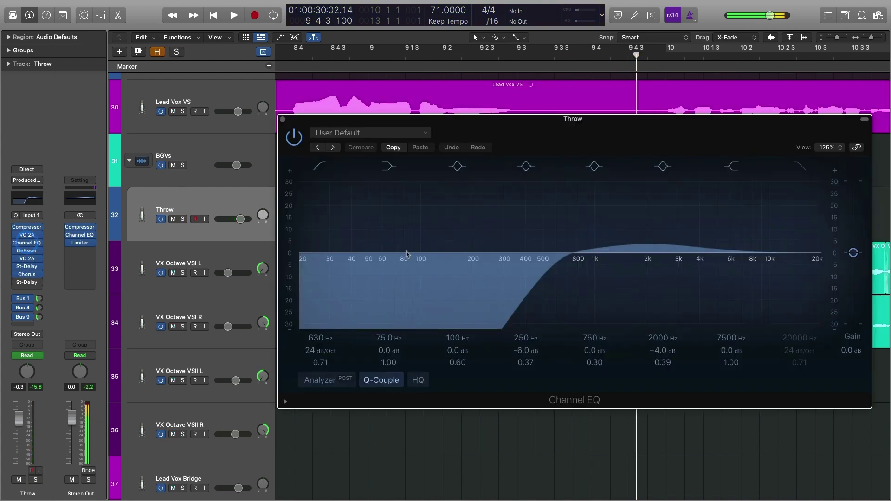
click(282, 119)
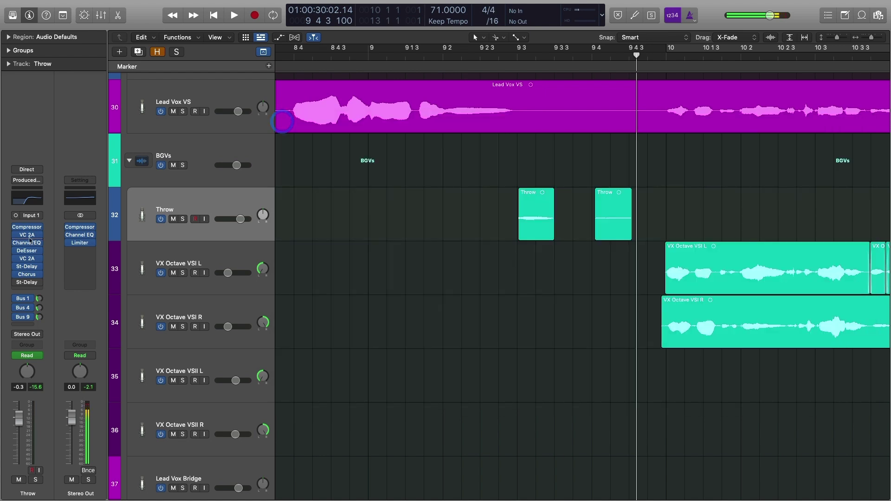
drag(31, 271, 31, 284)
click(27, 267)
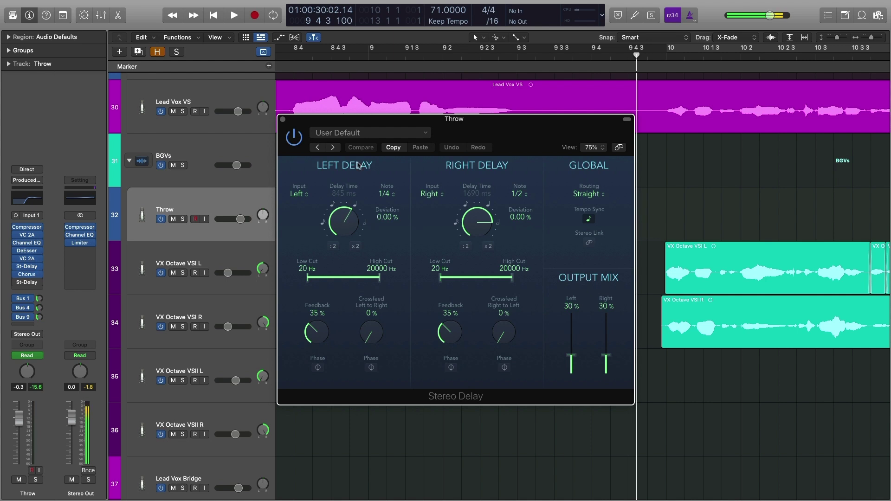
click(282, 119)
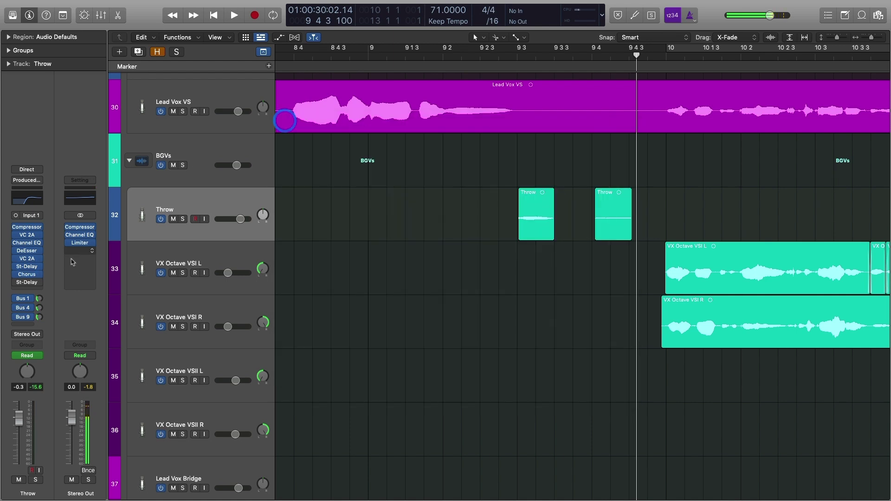
- Check the Throw track's Chorus plug-in and close it, and show the destination channels of its Bus 1, Bus 4 and Bus 9 sends
click(27, 275)
click(282, 119)
click(16, 300)
click(16, 307)
click(16, 308)
click(39, 299)
click(40, 308)
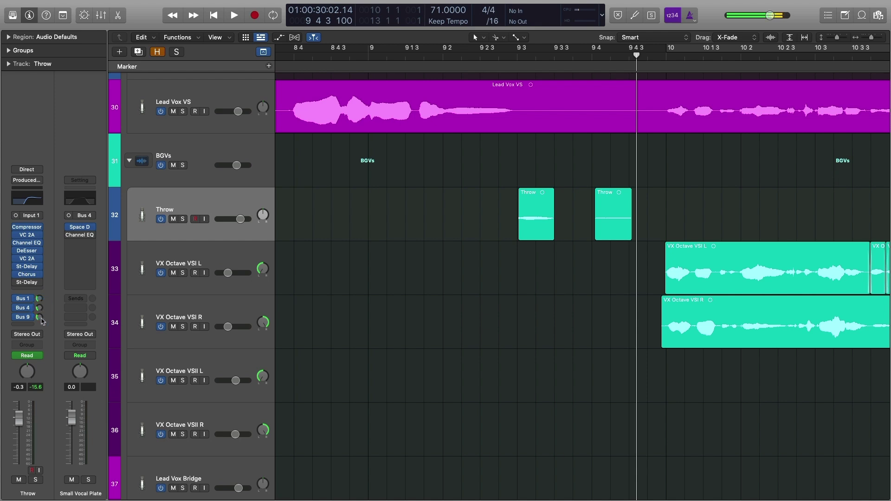
click(40, 317)
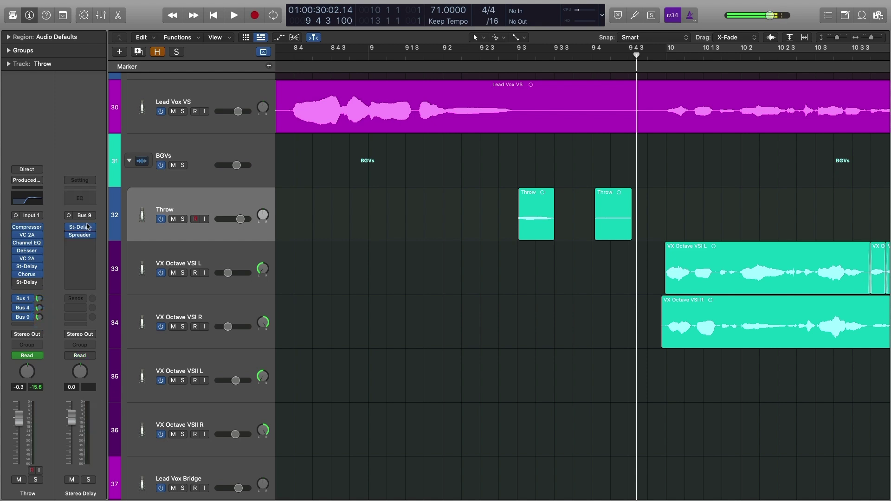
- Open the Throw region at bar 9 beat 3 in the Flex Pitch editor and examine the formant shift of both regions' notes
click(518, 55)
double_click(540, 209)
scroll(438, 245, right, 3)
scroll(438, 246, down, 7)
scroll(445, 246, left, 1)
scroll(453, 248, left, 5)
mouse_move(355, 346)
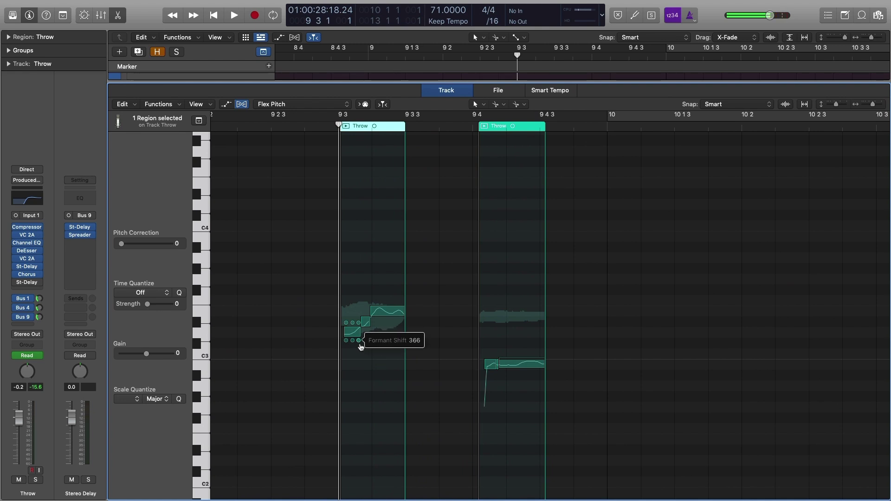
mouse_move(542, 376)
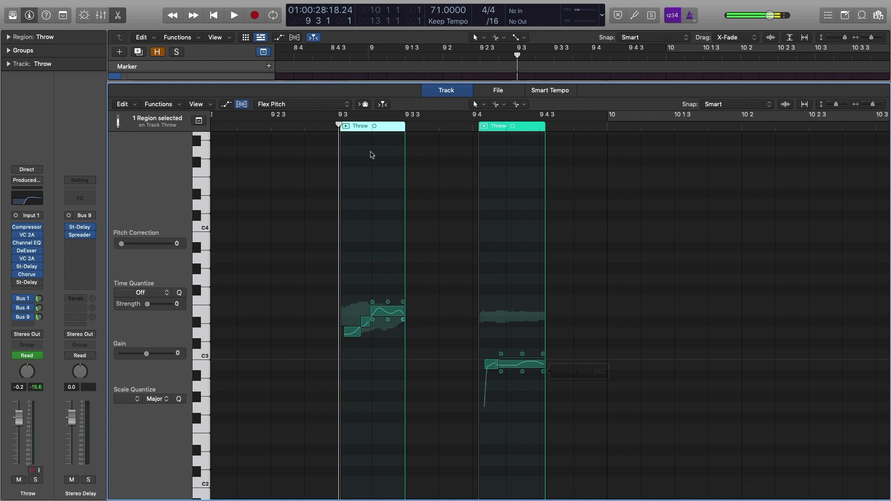
- Play the two Throw regions in the mix from bar 9 beat 3, stop after the second one and close the audio editor
key(space)
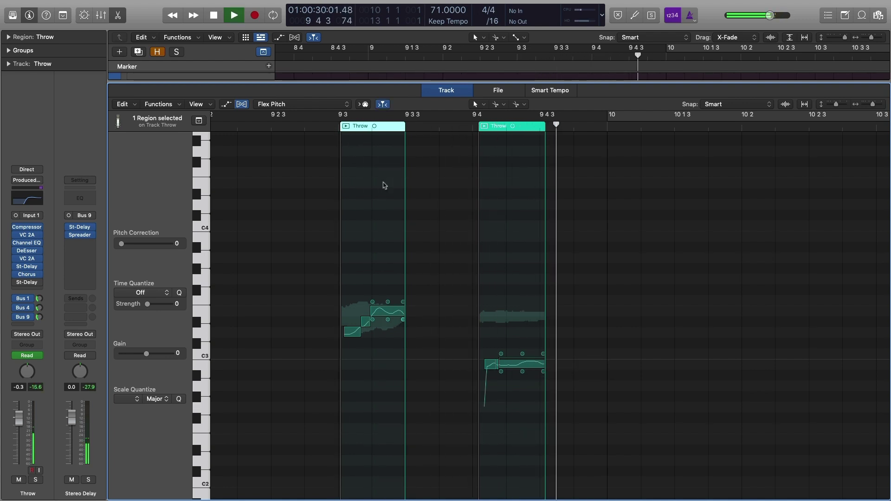
key(space)
click(118, 16)
click(468, 202)
scroll(469, 203, right, 1)
scroll(462, 176, right, 2)
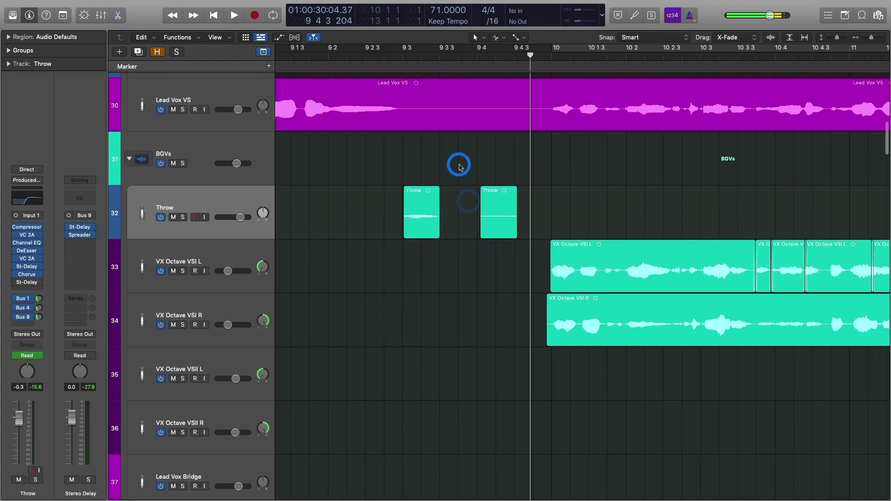
click(222, 199)
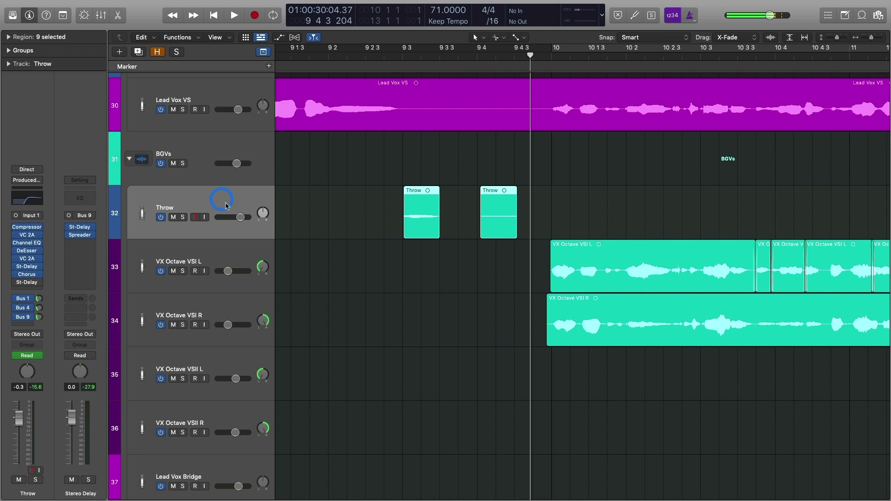
scroll(557, 217, right, 1)
click(557, 218)
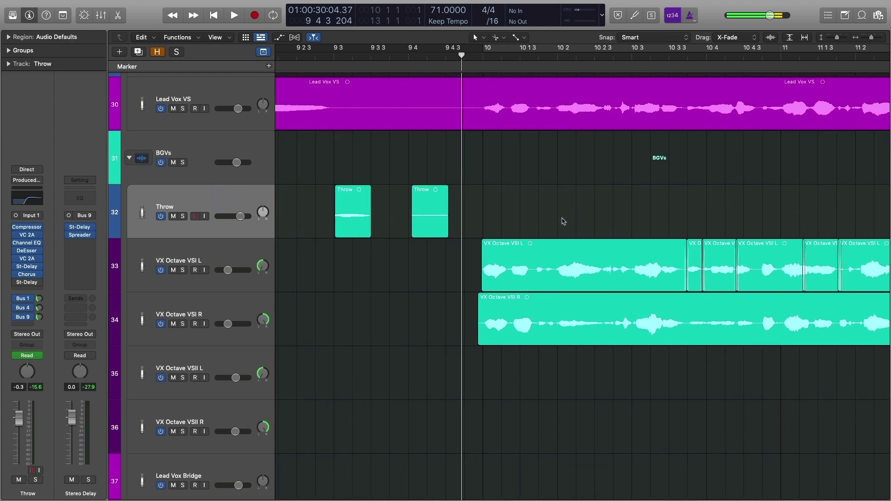
- Show bars 9 to 17, select the tracks from Lead Vox VS to VX Octave VSI R and place the playhead at bar 10
scroll(565, 221, right, 2)
key(super+Left)
key(super+Left)
key(super+Left)
key(super+Left)
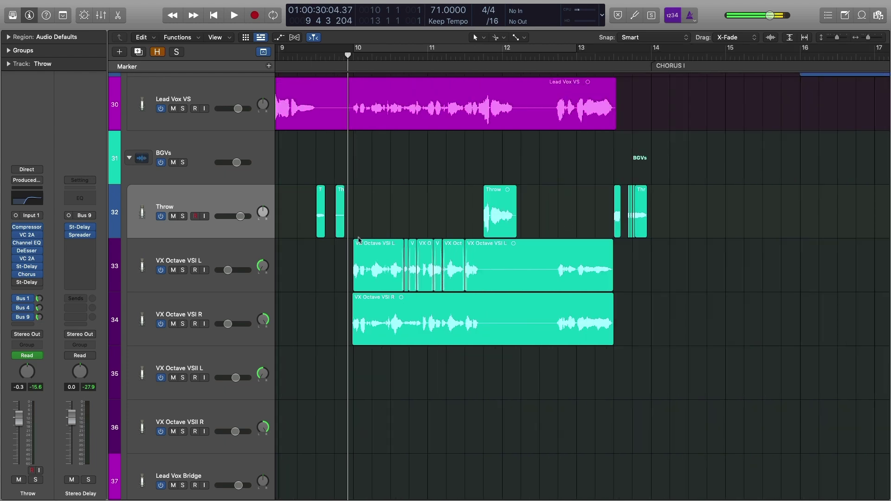
click(217, 251)
shift+click(235, 308)
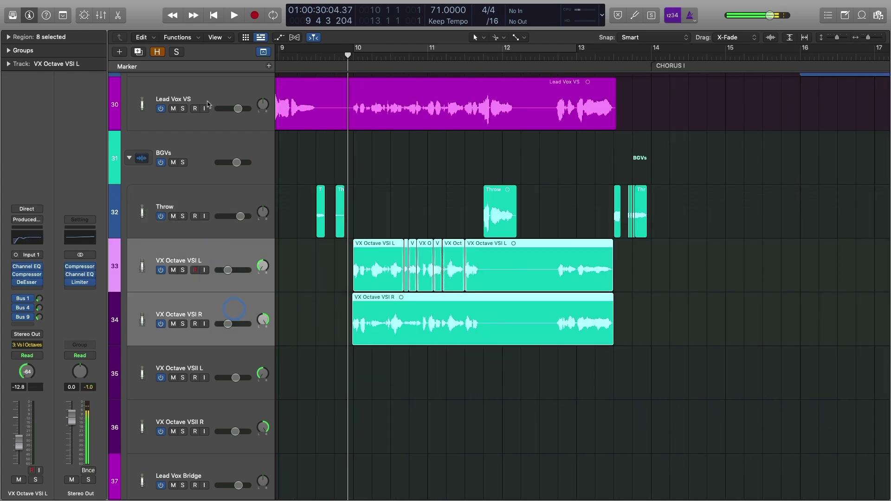
shift+click(221, 88)
click(352, 55)
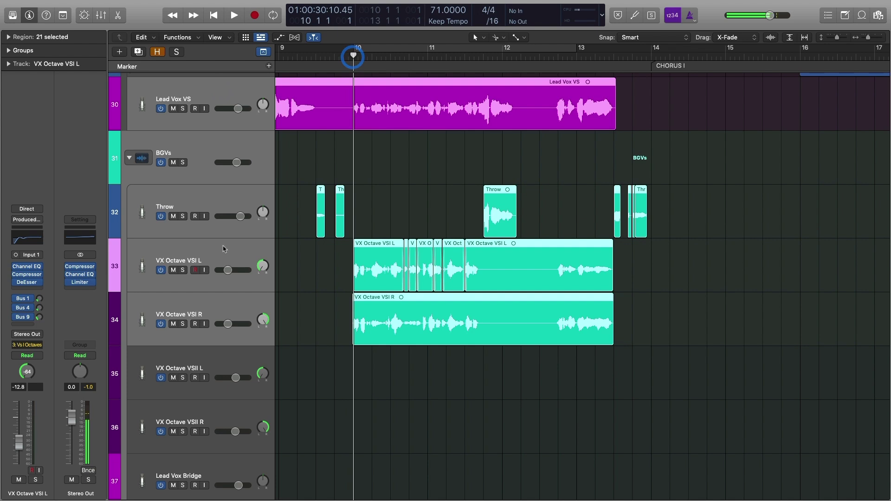
- Reselect Lead Vox VS through VX Octave VSI R, play them soloed from bar 10, stop in bar 12 and clear the solo
click(222, 246)
click(241, 320)
click(229, 240)
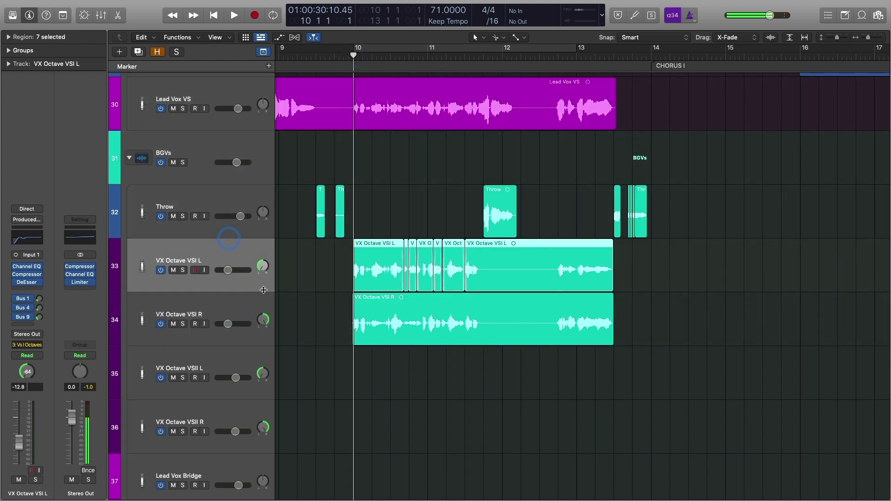
shift+click(233, 308)
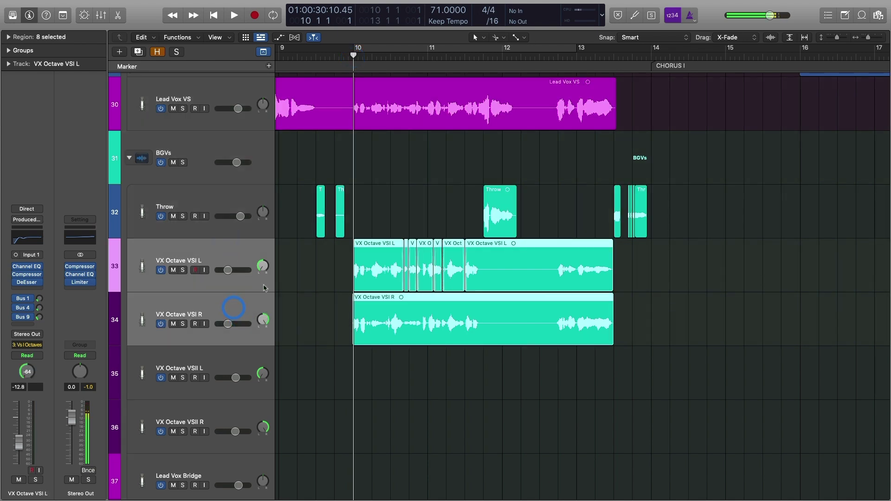
shift+click(233, 97)
key(s)
key(space)
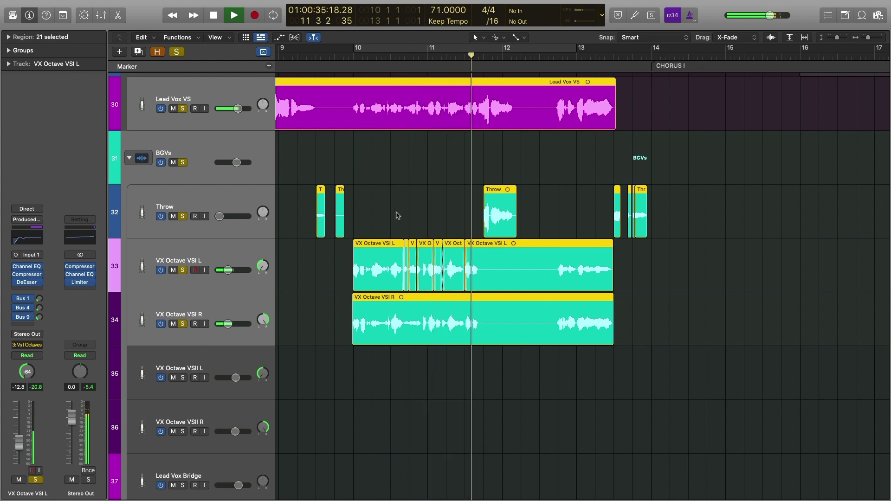
key(space)
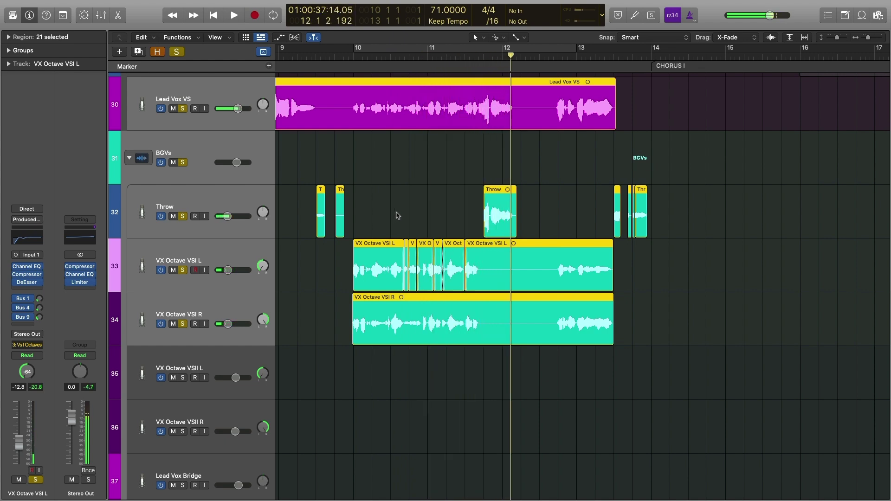
key(ctrl+s)
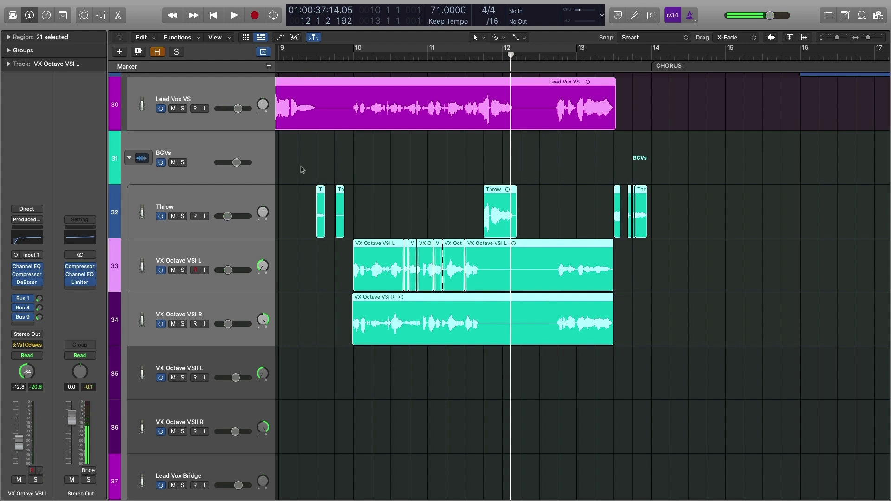
- Play only the Throw track soloed from bar 11 beat 4, stop in bar 12 and clear the solo
click(234, 198)
click(483, 55)
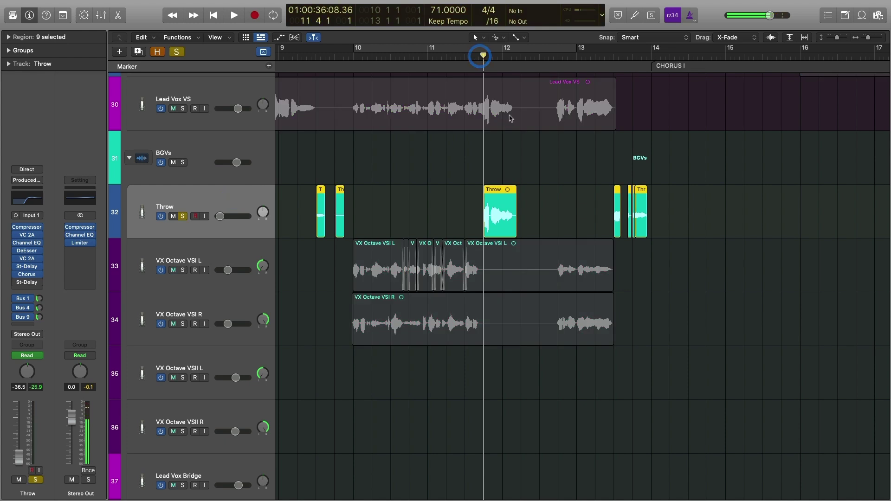
key(space)
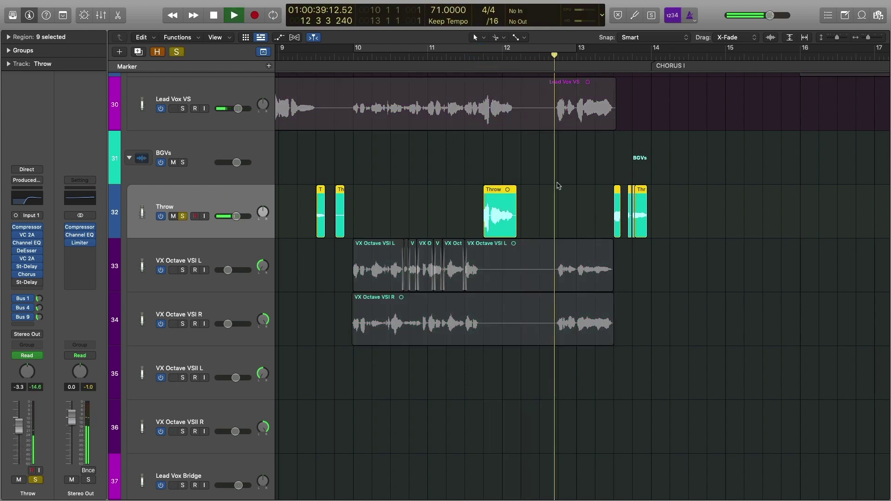
key(space)
click(553, 191)
click(199, 193)
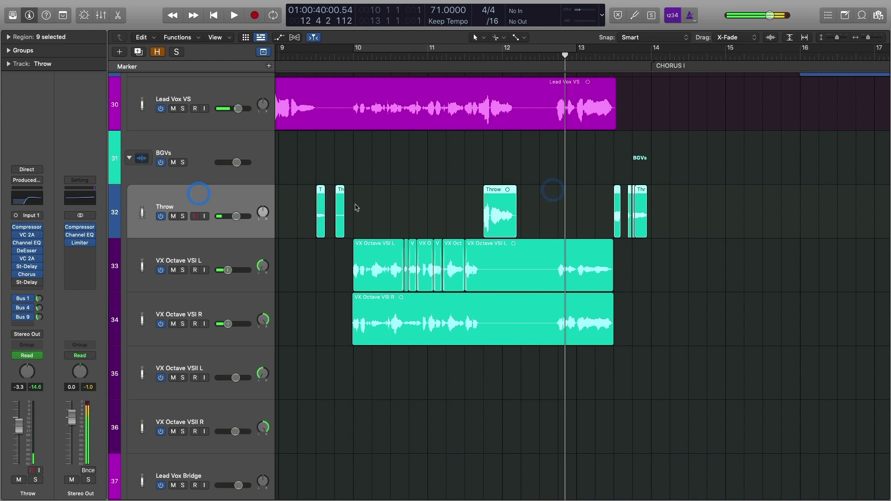
- Examine the Throw track's Stereo Delay settings and the Flex Pitch notes of its region at bar 11 beat 4, closing both windows
click(27, 267)
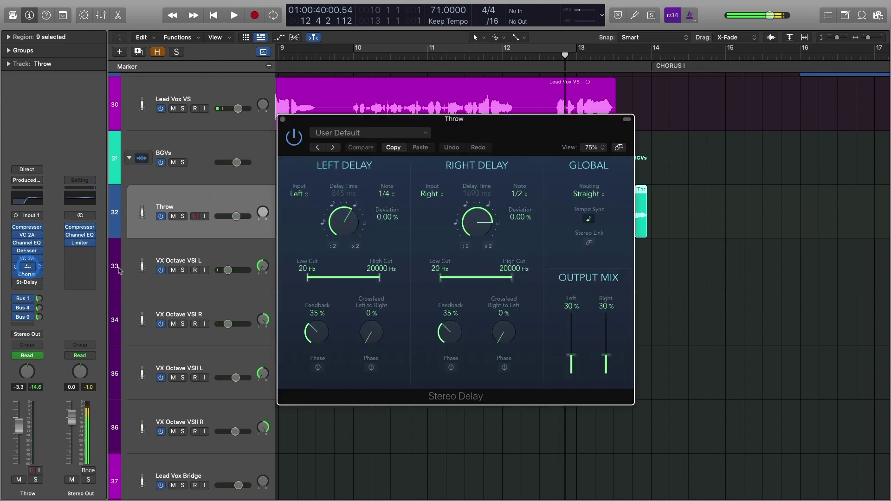
click(283, 119)
double_click(485, 201)
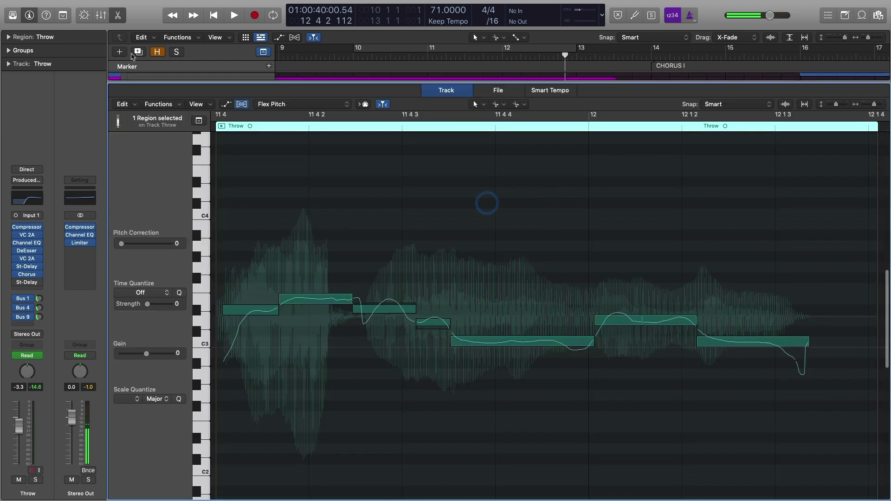
click(118, 15)
scroll(469, 148, up, 2)
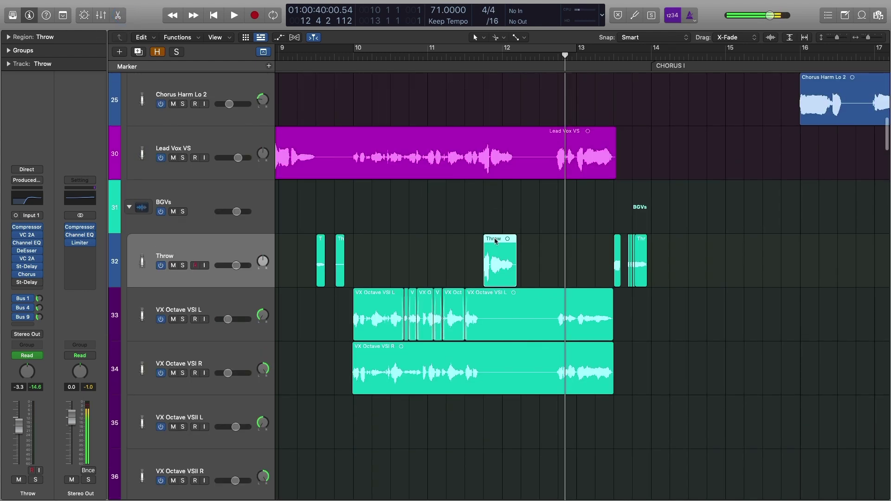
- Point out the Throw region at bar 11 beat 4, placing the playhead at its start and at bar 12 beat 4
click(504, 261)
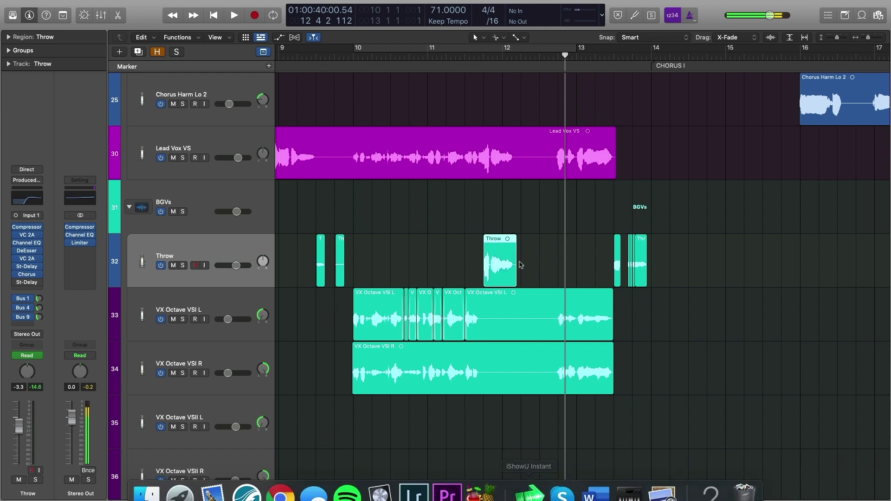
click(491, 248)
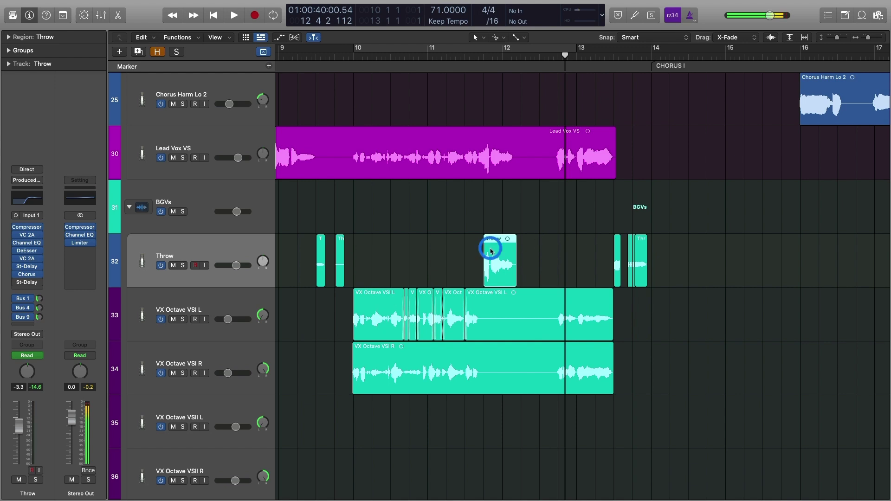
click(480, 55)
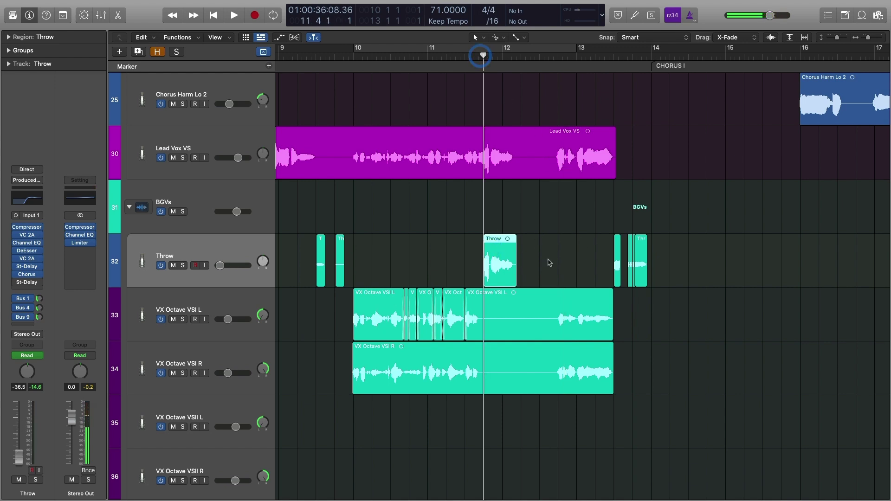
click(589, 223)
click(559, 54)
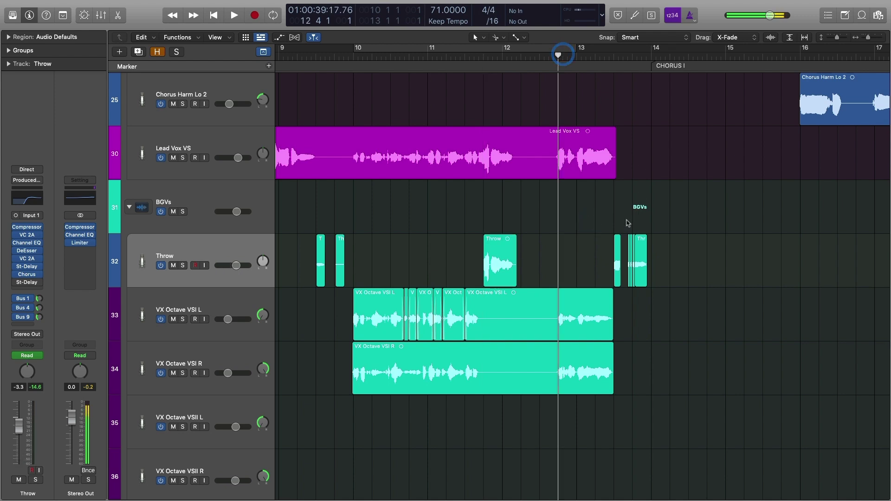
- Play briefly around bar 13 beat 3, stop, return the playhead there and enlarge the Throw regions before the chorus
scroll(627, 224, right, 3)
click(535, 67)
double_click(533, 55)
key(space)
click(531, 60)
key(super+Right)
key(super+Right)
key(super+Right)
key(super+Right)
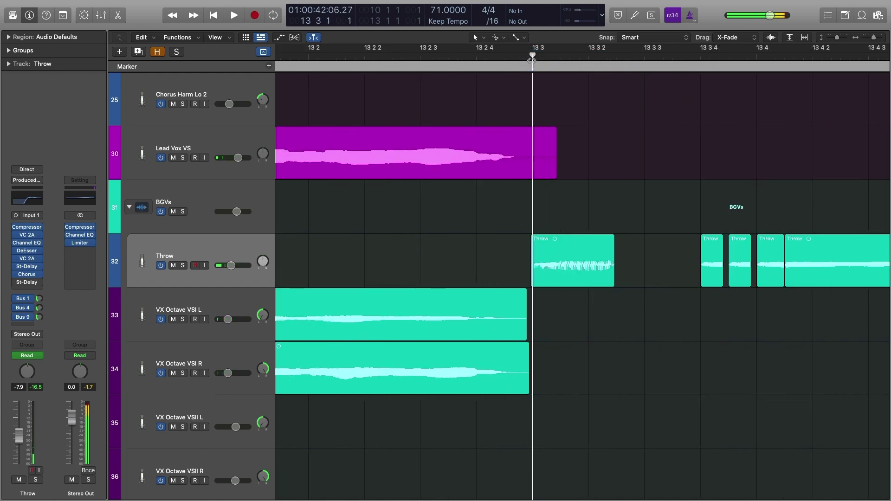
- Open the Throw region at bar 13 beat 3 in the Flex Pitch editor and examine the formant shift of its notes
scroll(573, 338, right, 3)
click(572, 339)
click(486, 258)
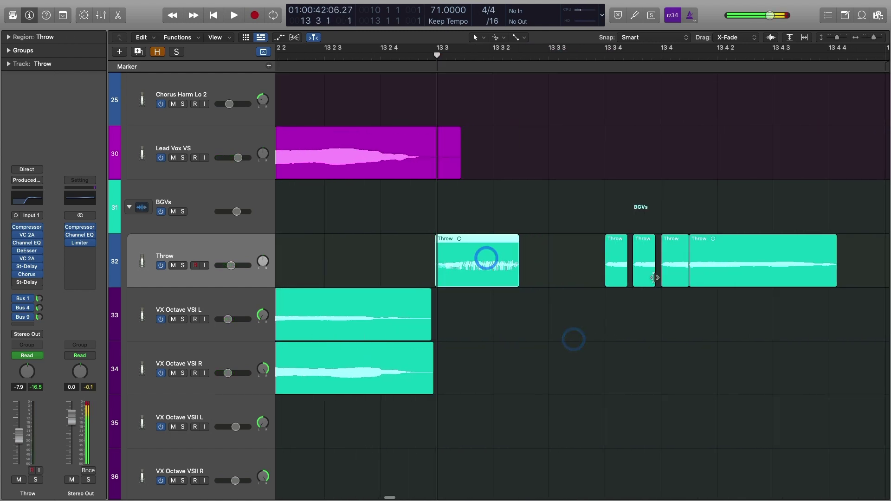
double_click(499, 269)
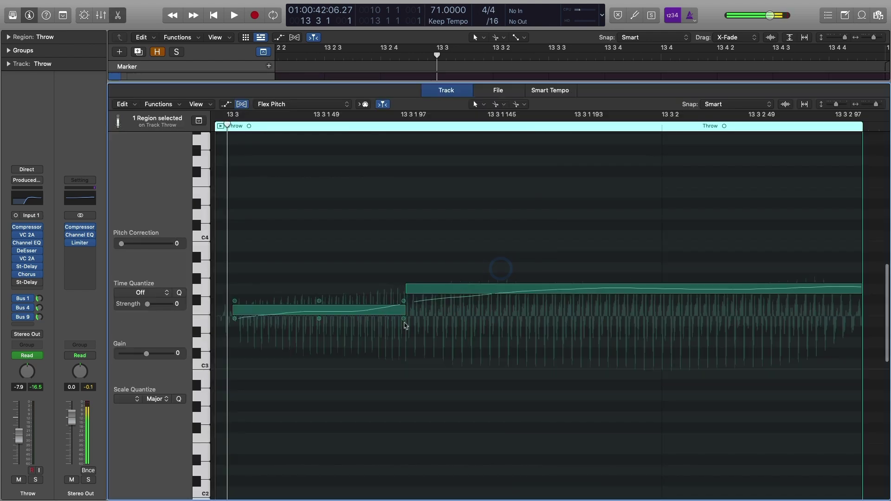
mouse_move(861, 301)
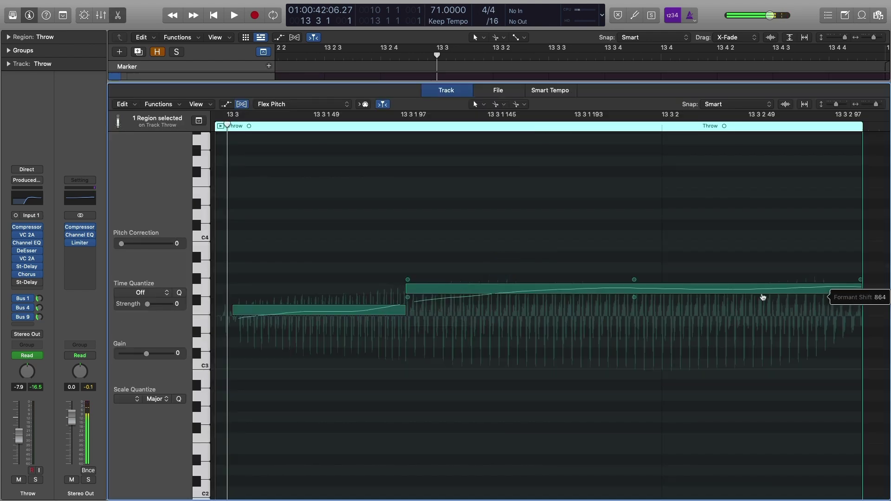
click(589, 255)
- Show all the Throw regions of bar 13 in the Flex Pitch editor, select the notes and inspect the first region's formant shift
key(super+Left)
key(super+Left)
key(super+Left)
key(super+Left)
key(super+Left)
key(super+Left)
scroll(558, 255, left, 10)
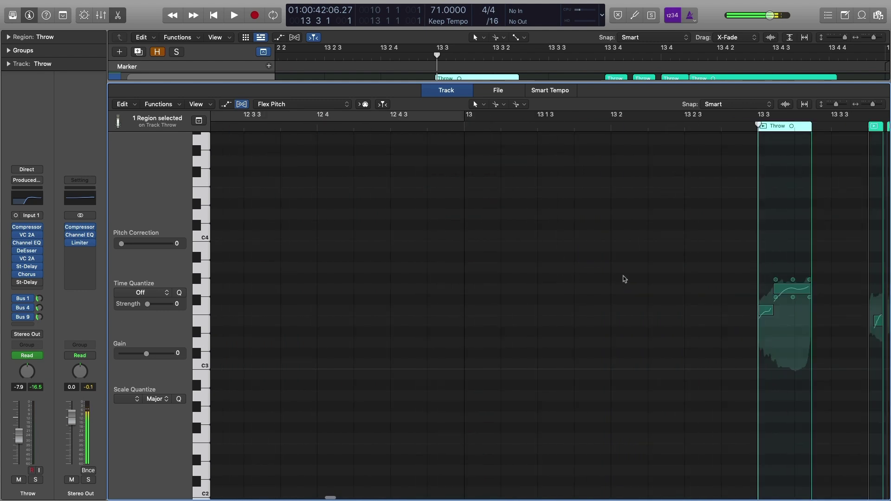
scroll(623, 277, right, 10)
drag(564, 266, 603, 327)
mouse_move(608, 300)
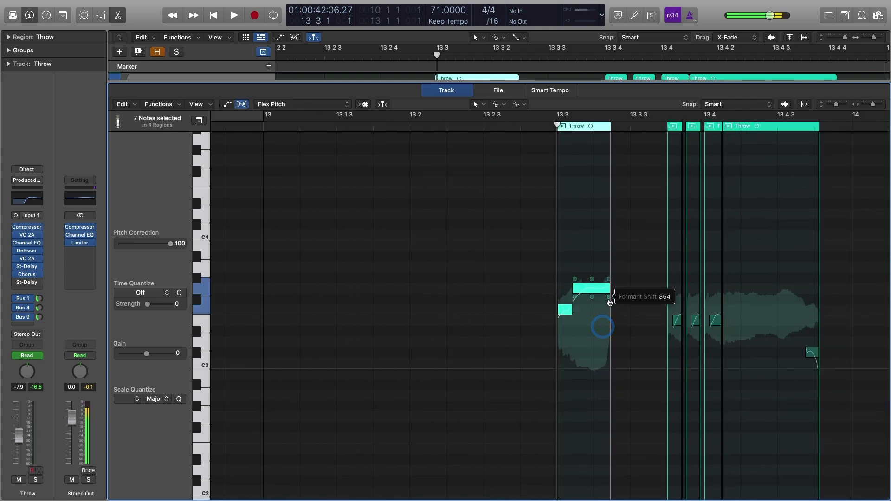
- Play the Throw track soloed from bar 13 beat 3 several times, selecting the region's first note, and clear the solo and note selection
key(s)
scroll(624, 312, down, 1)
key(space)
key(space)
click(555, 125)
click(566, 307)
key(space)
key(space)
click(555, 123)
key(space)
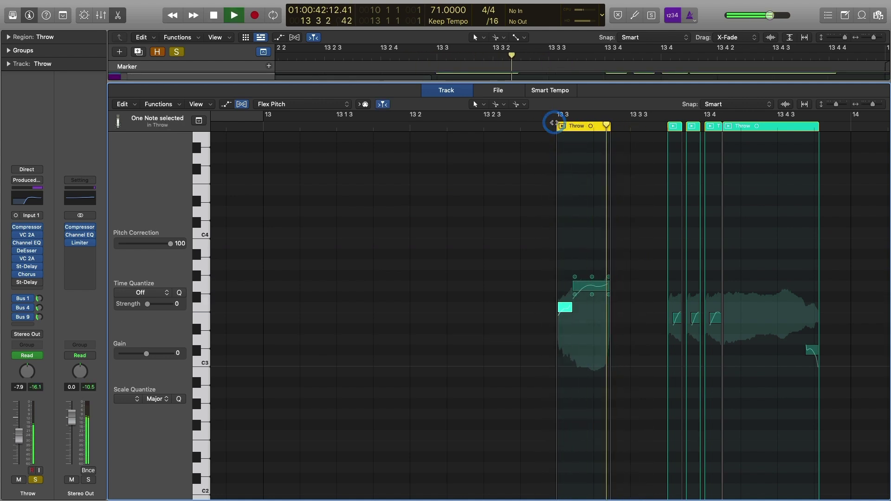
key(space)
key(s)
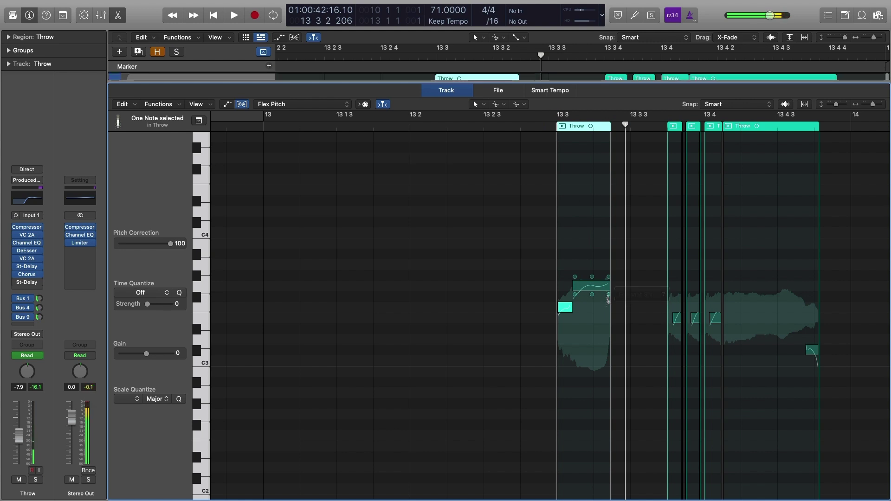
click(598, 235)
scroll(608, 208, right, 5)
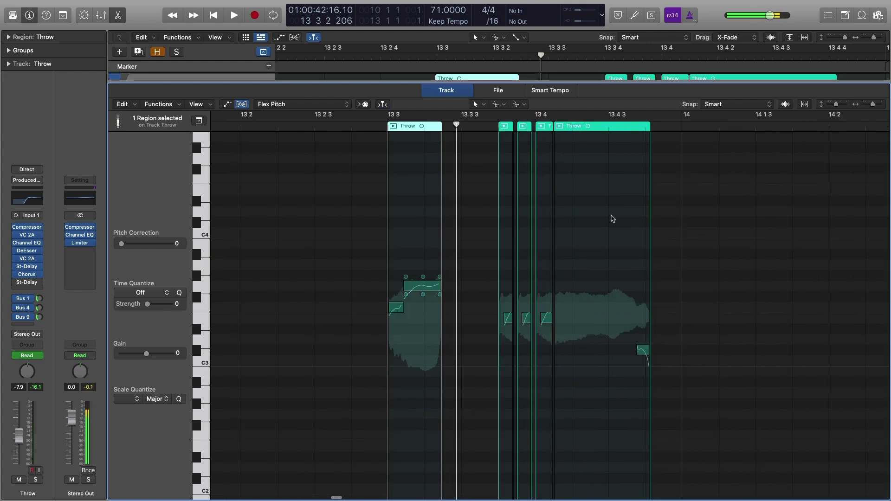
- Play the Throw regions, close the Flex Pitch editor, and play the full mix through the bar 13 Throws before stopping
key(space)
key(space)
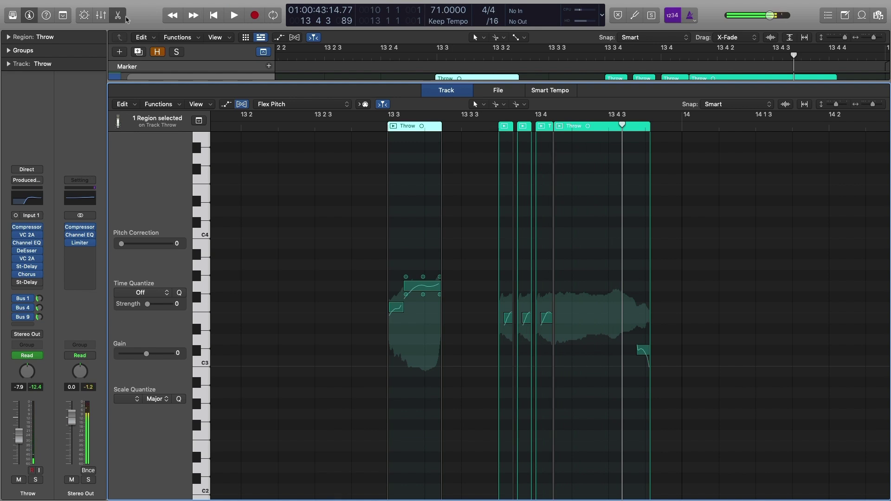
click(122, 16)
double_click(364, 49)
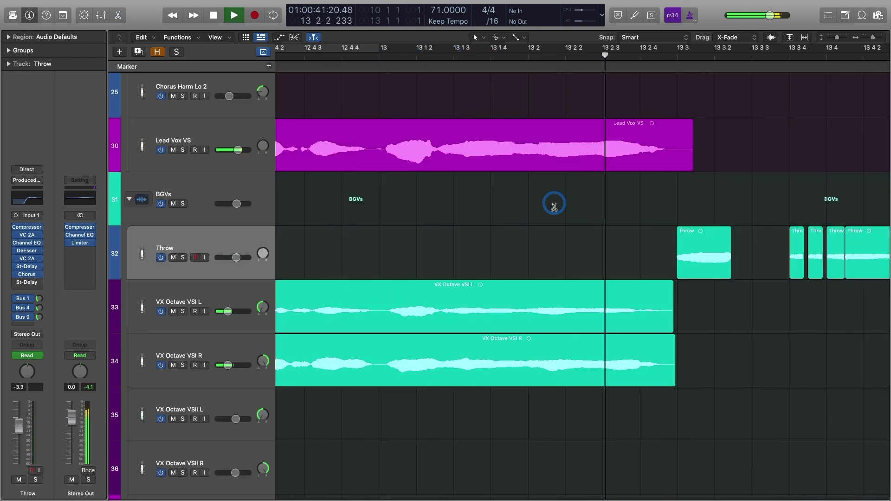
key(space)
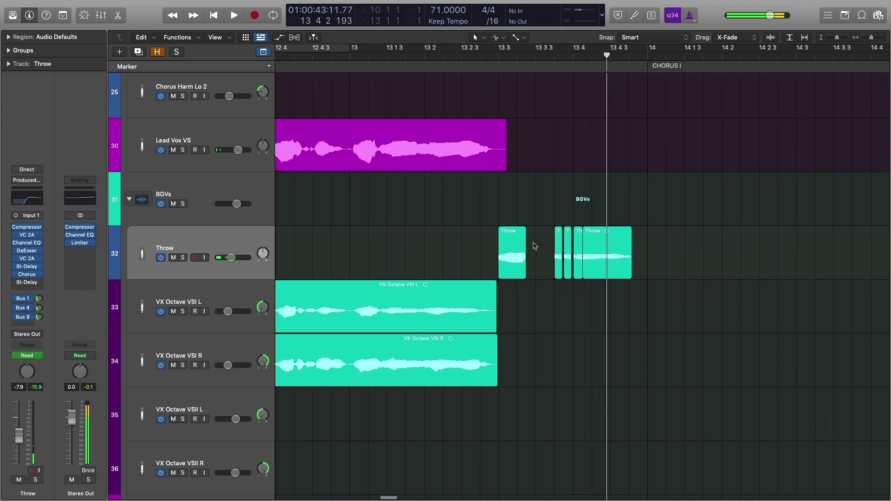
- Select the last Throw region before the chorus, clear the selection, and look over the Chorus I vocal tracks
click(599, 244)
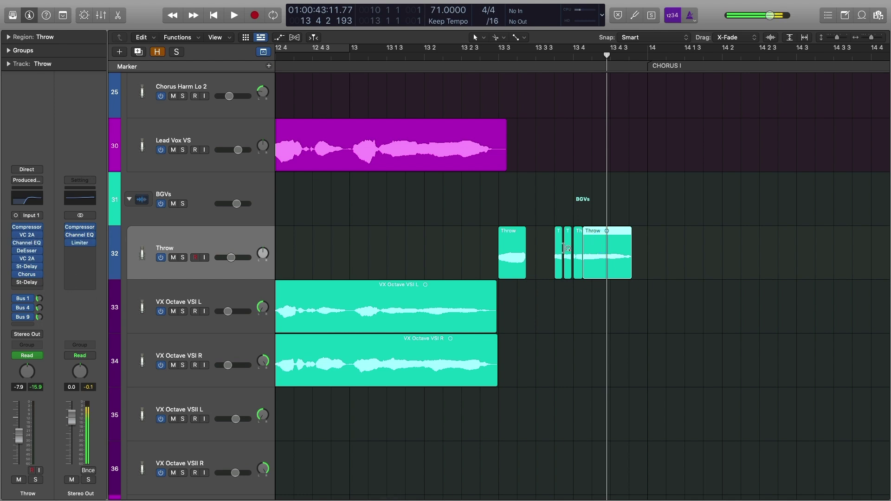
click(541, 264)
key(super+Left)
key(super+Left)
key(super+Left)
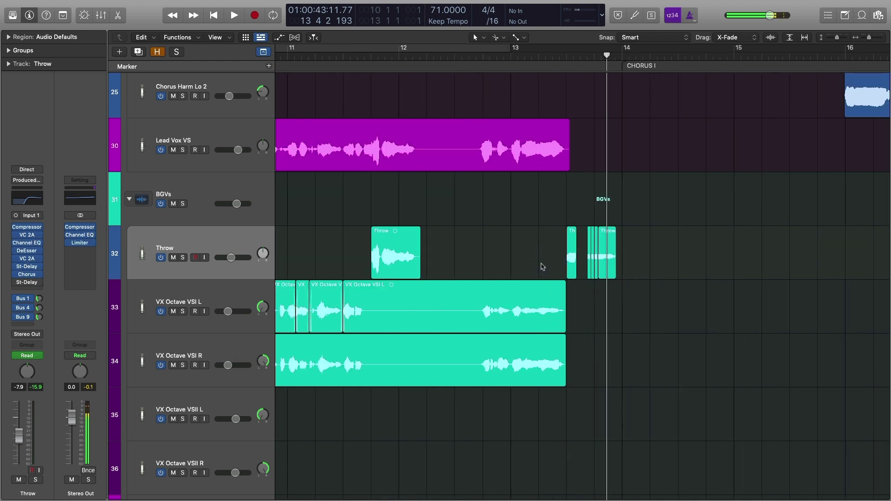
key(super+Up)
key(super+Up)
key(super+Up)
key(super+Up)
scroll(543, 266, right, 5)
scroll(543, 266, up, 5)
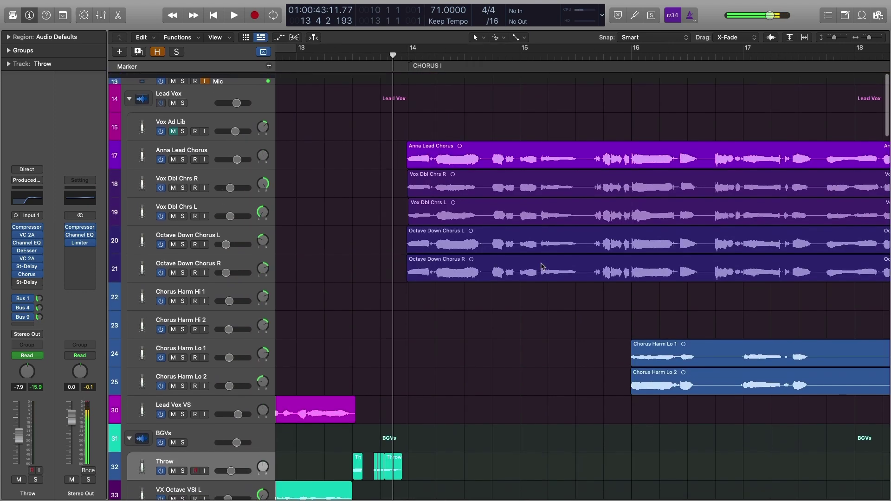
- Select the chorus vocal tracks from the lead to Chorus Harm Lo 2 and single out the lead and Vox Dbl Chrs regions
drag(388, 139, 504, 265)
click(236, 145)
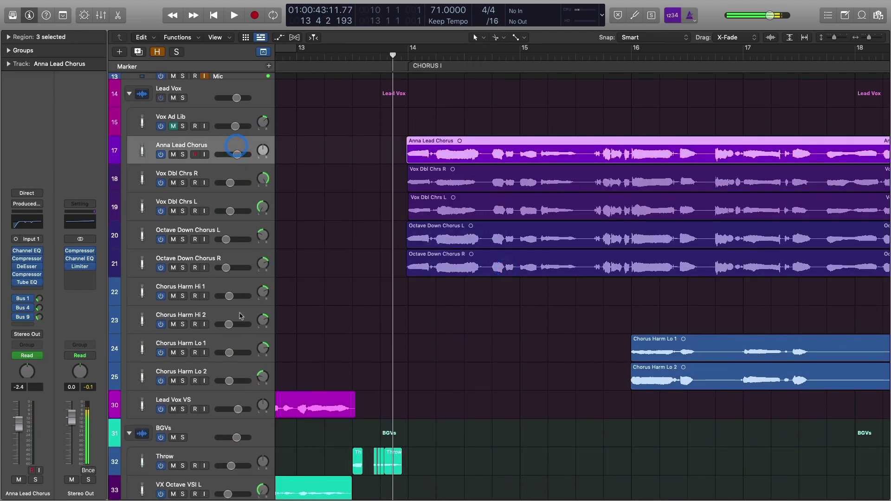
shift+click(245, 368)
click(437, 304)
click(439, 172)
click(439, 152)
click(440, 179)
click(444, 207)
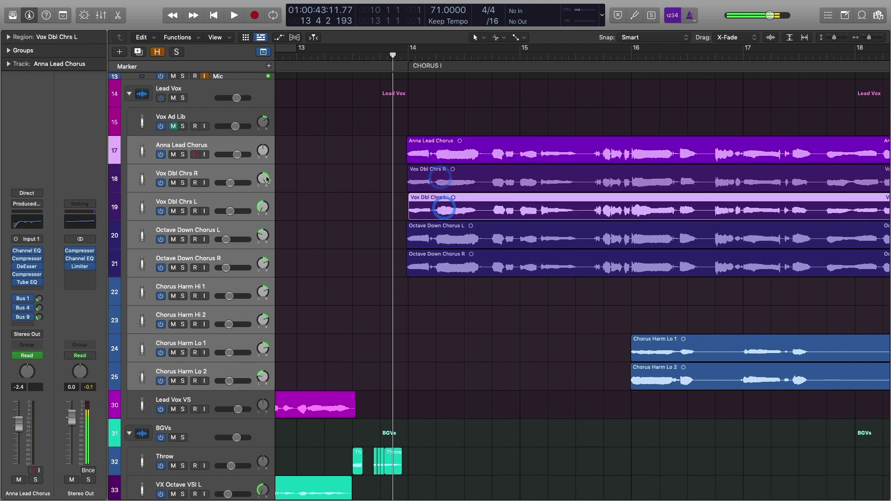
- Solo the lead chorus vocal with Vox Dbl Chrs R and L, play from bar 14, stop, and clear the solo and region selection
click(249, 198)
shift+click(236, 146)
click(407, 59)
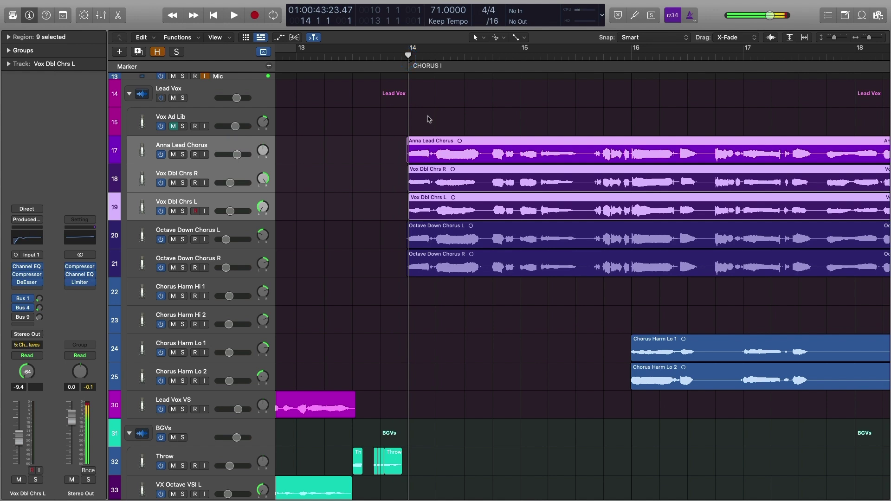
key(s)
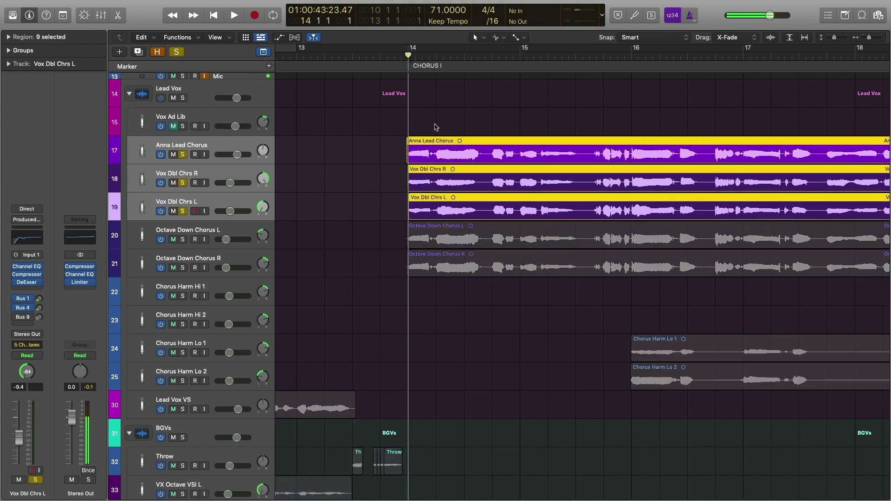
key(space)
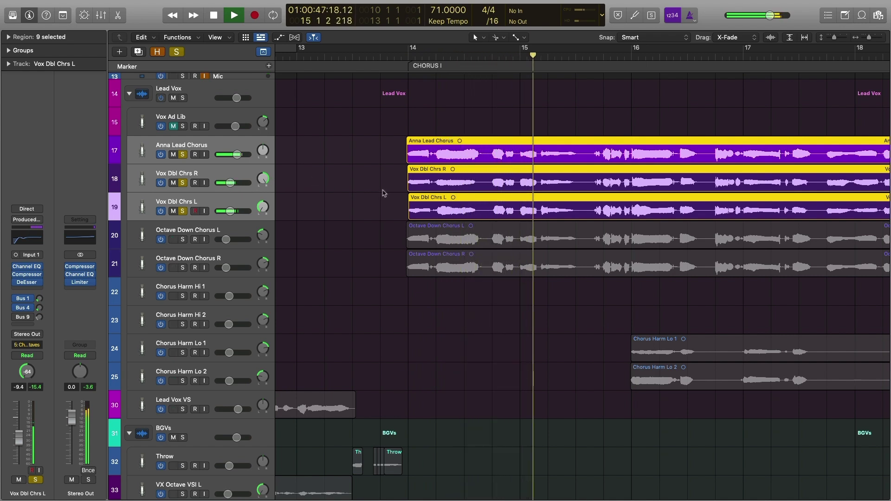
scroll(384, 194, right, 3)
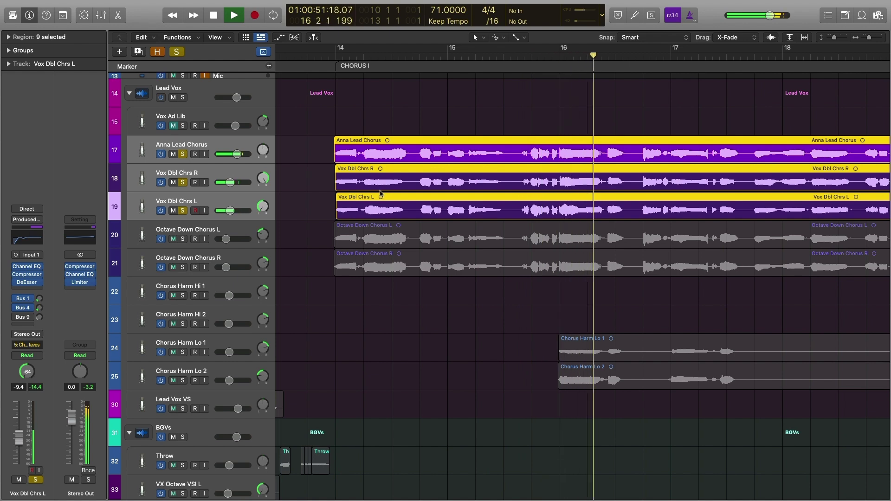
key(space)
key(s)
click(367, 113)
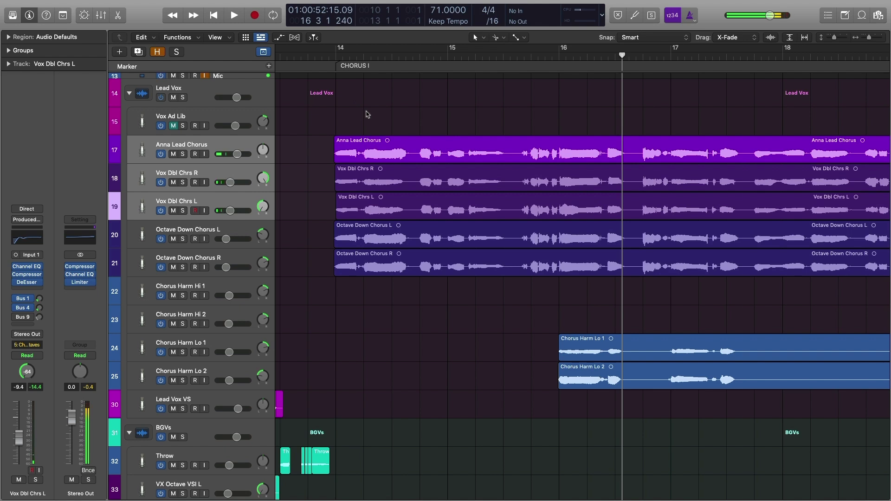
- Play the Octave Down Chorus L and R tracks soloed from bar 14, stop, and clear the solo and region selection
click(336, 55)
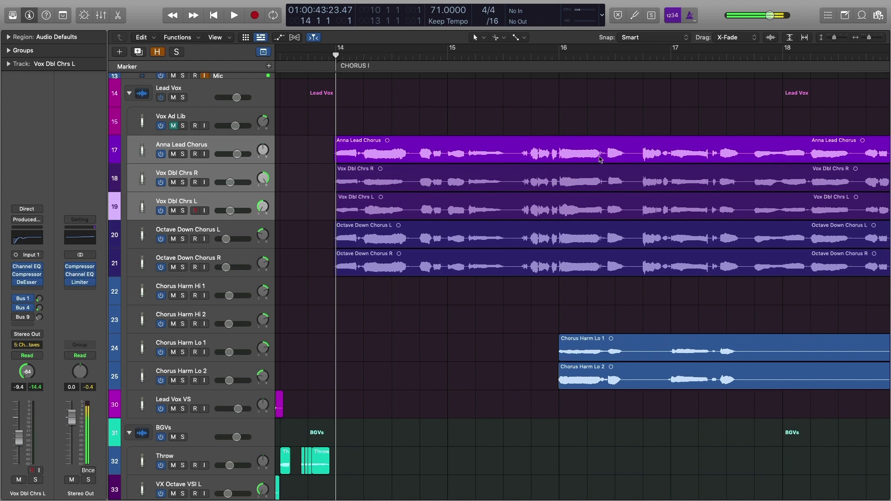
scroll(519, 126, left, 5)
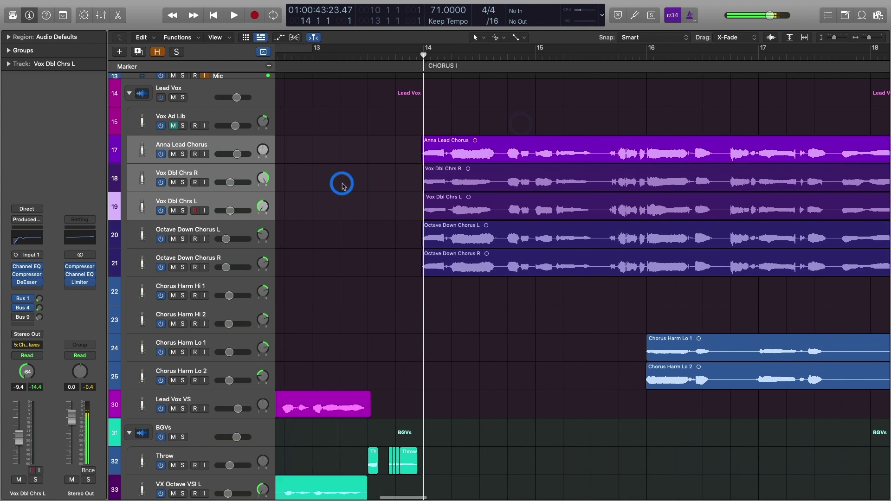
click(224, 231)
click(234, 257)
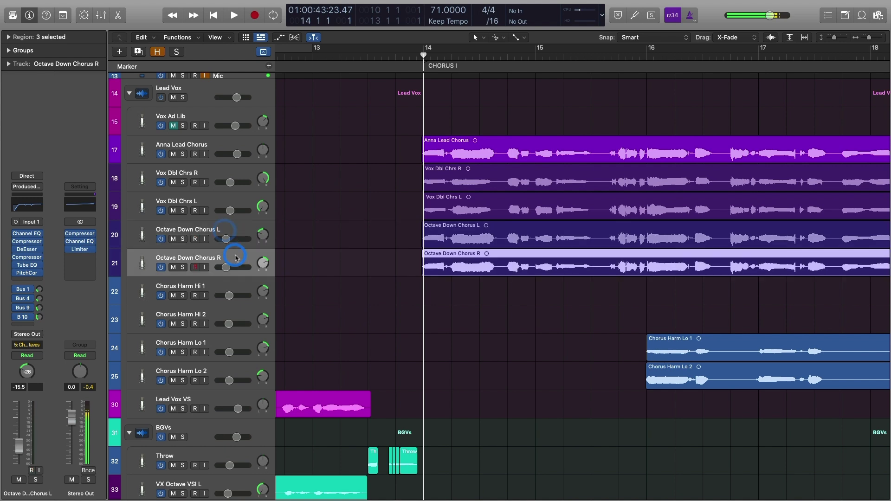
shift+click(239, 231)
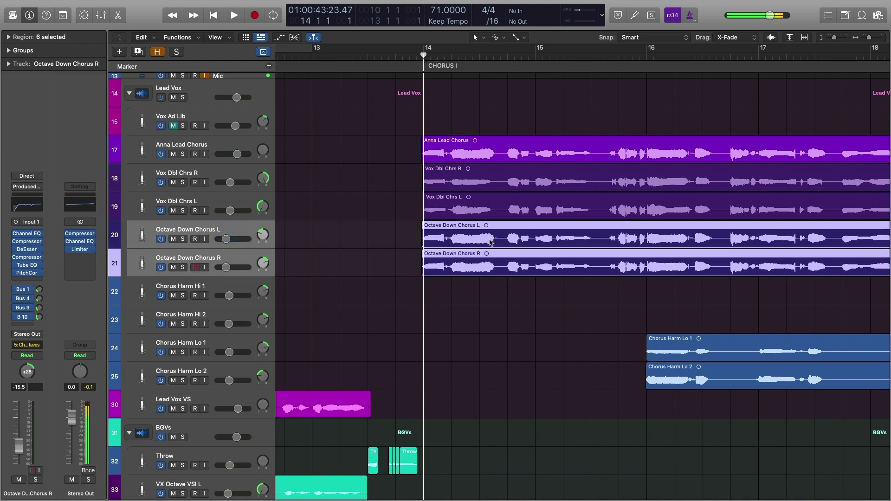
key(s)
key(space)
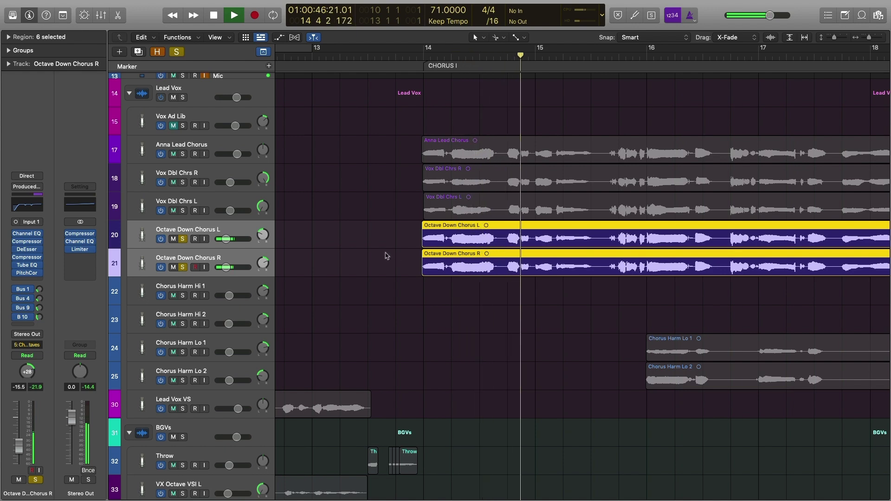
key(space)
key(s)
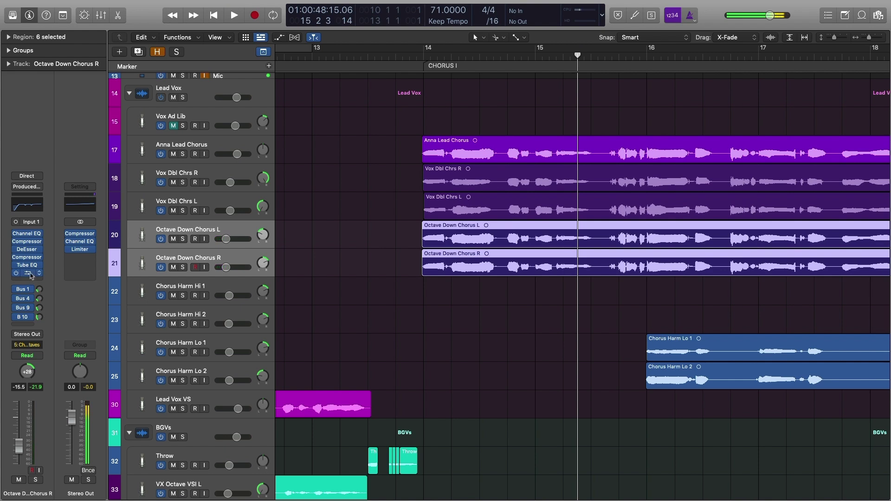
click(493, 301)
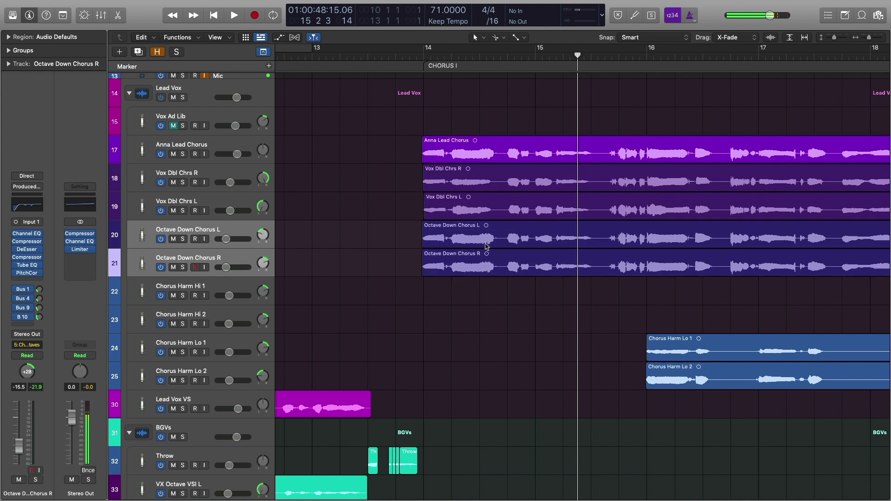
- Compare the lead chorus region with the Octave Down Chorus L and R regions, selecting them in turn
click(483, 155)
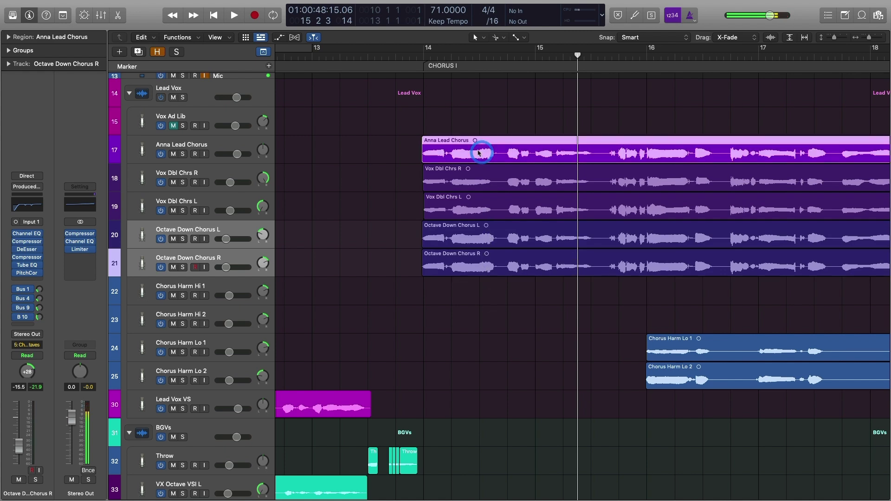
click(461, 241)
click(468, 150)
click(465, 239)
click(469, 266)
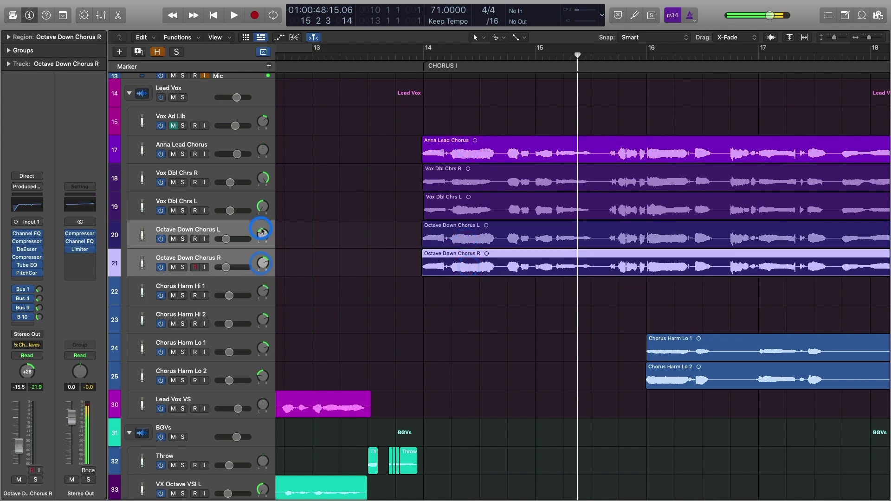
- Open the Octave Down Chorus L region in the Flex Pitch editor, inspect the formant shift of its bar 14 notes, and close the editor
click(412, 231)
double_click(456, 238)
mouse_move(600, 291)
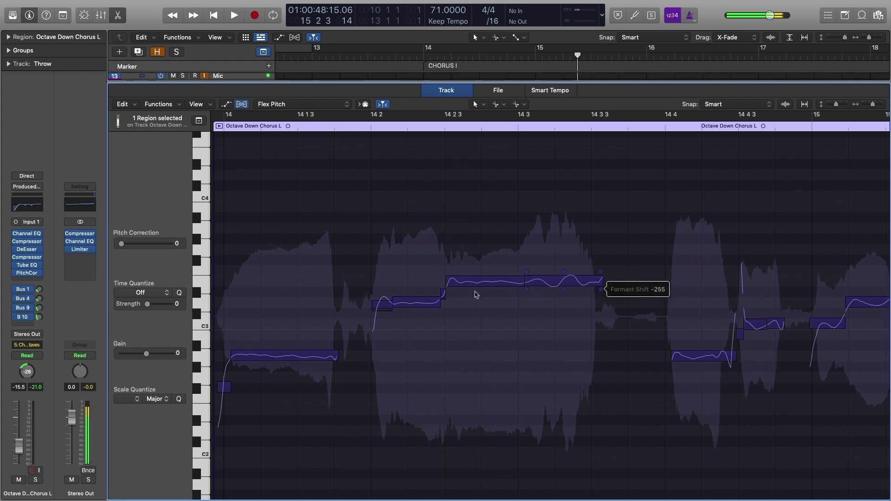
mouse_move(439, 315)
click(118, 14)
- Inspect the formant shift of the Octave Down Chorus R notes in the Flex Pitch editor, close it, and clear the region selection
double_click(448, 255)
mouse_move(438, 315)
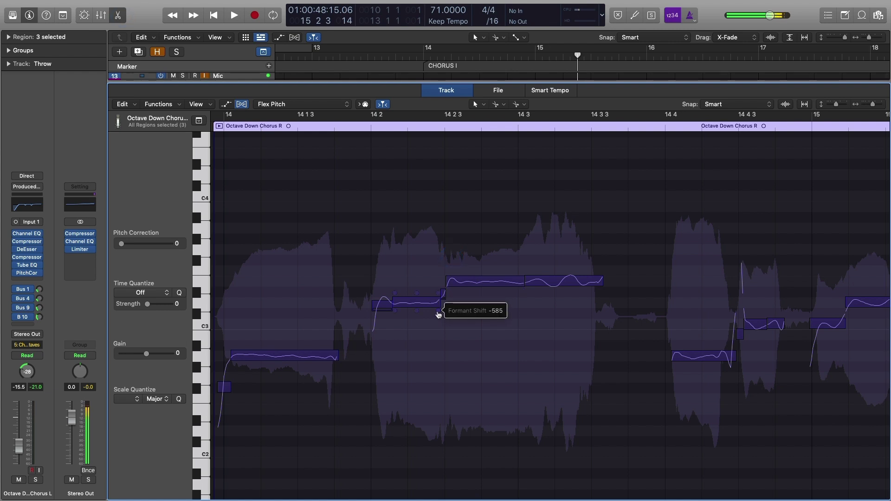
mouse_move(522, 294)
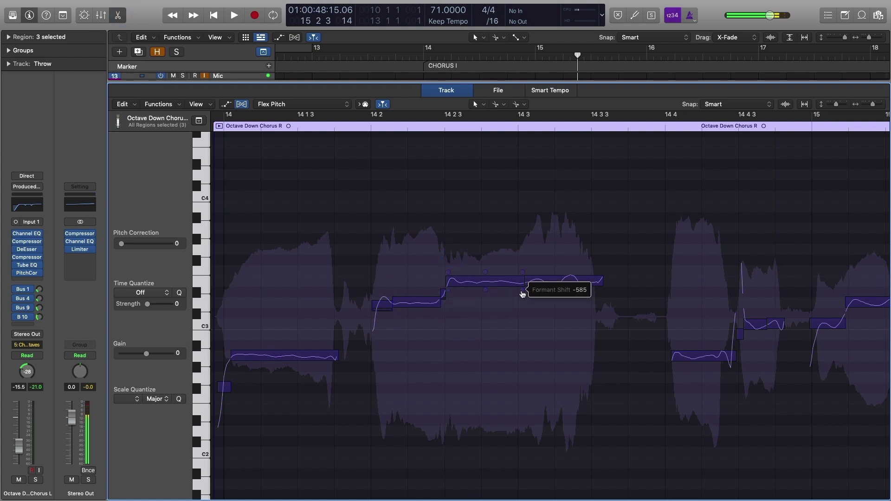
click(438, 180)
click(117, 15)
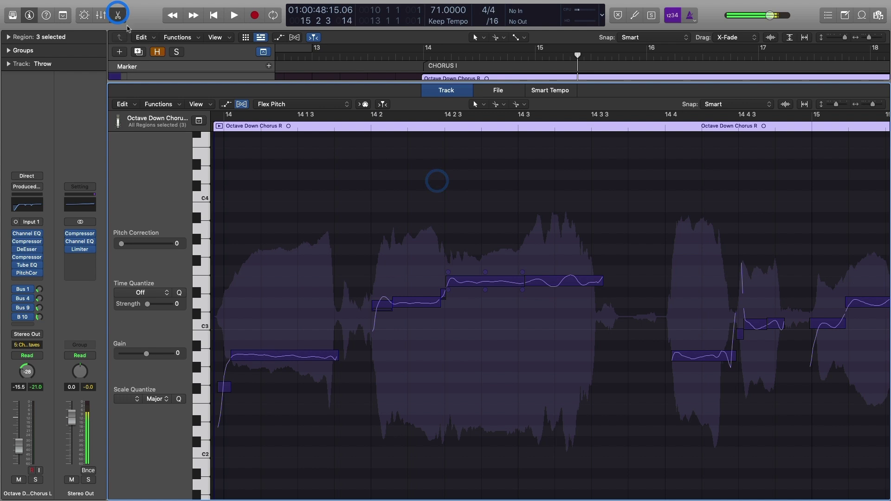
click(500, 268)
scroll(500, 271, up, 6)
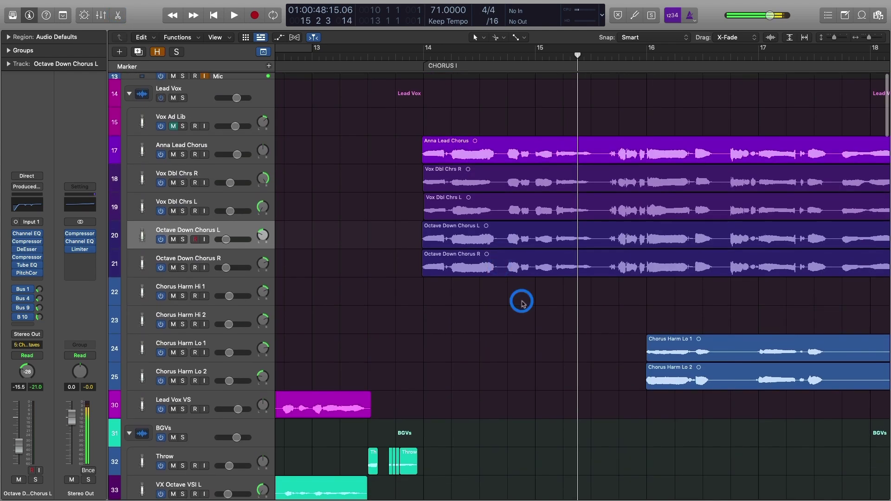
- Solo the lead chorus vocal, both doubles and both octave-down tracks, play them from bar 14, stop, and clear the solo
click(420, 55)
click(228, 119)
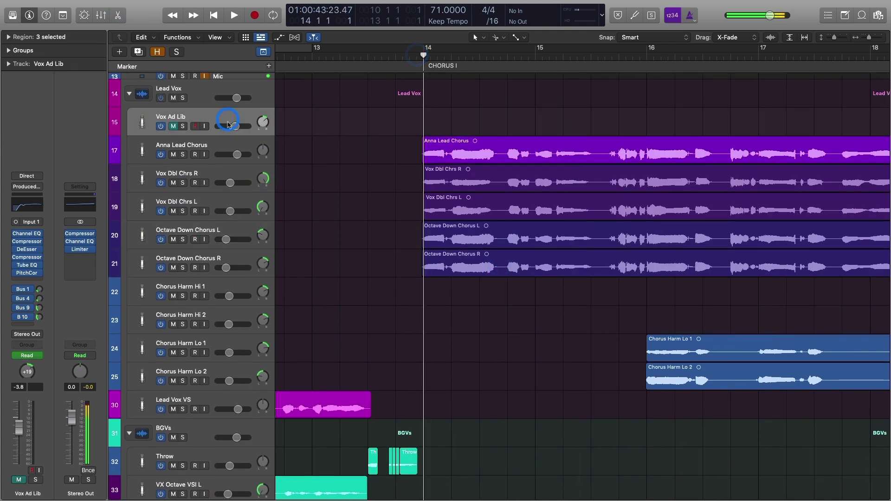
click(228, 143)
shift+click(233, 260)
key(s)
key(space)
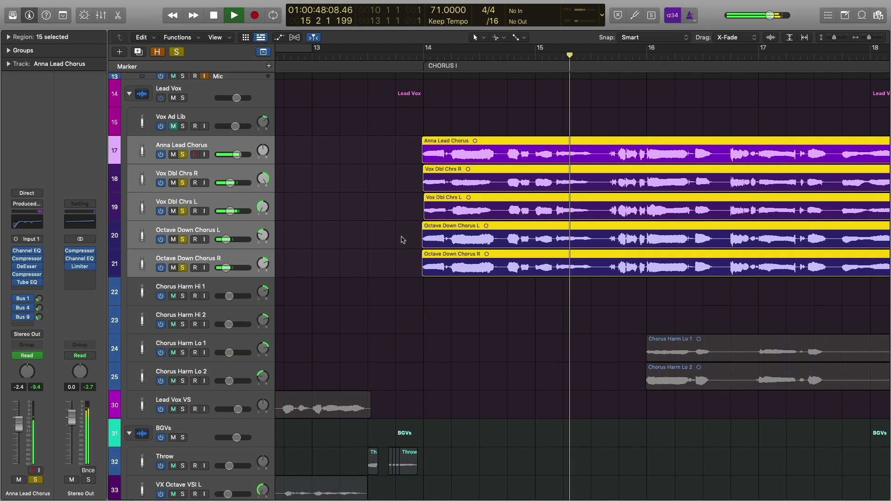
key(space)
key(s)
- Play the full mix from just before Chorus I into bar 16 and stop
click(410, 55)
key(space)
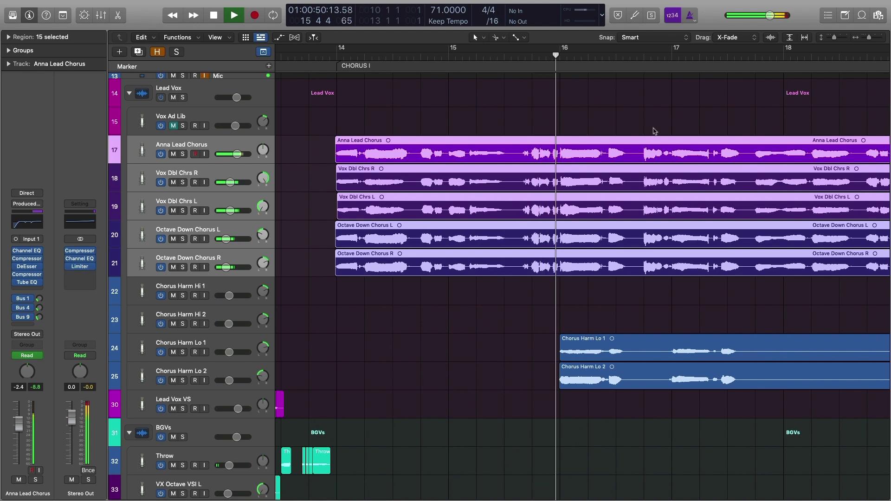
key(space)
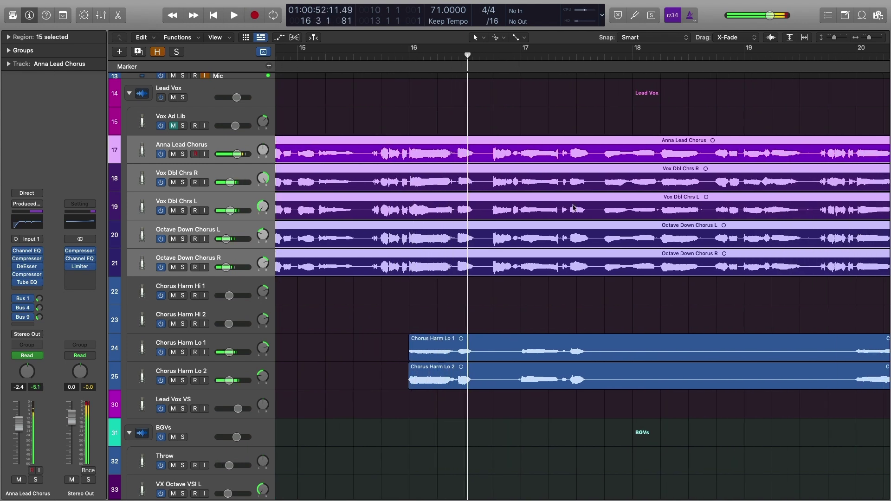
- Solo all chorus vocal tracks from the lead to Chorus Harm Lo 2 and play them from bar 16
click(217, 334)
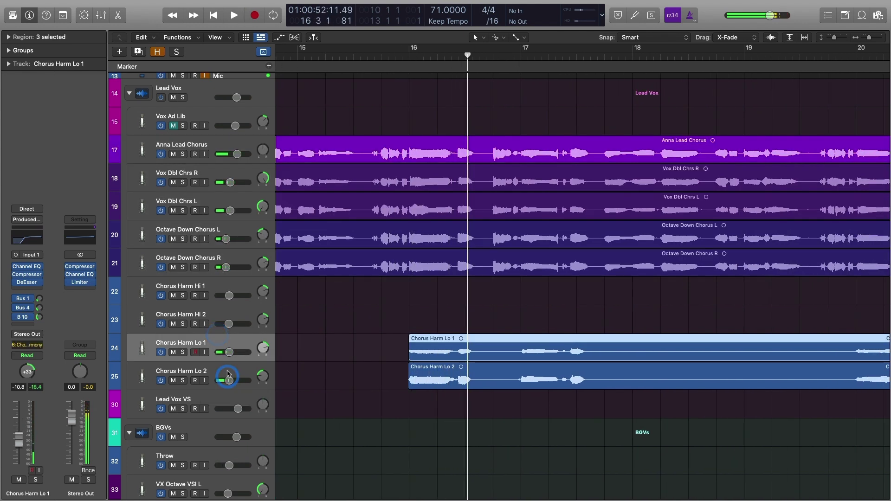
shift+click(227, 371)
shift+click(231, 145)
key(s)
click(412, 54)
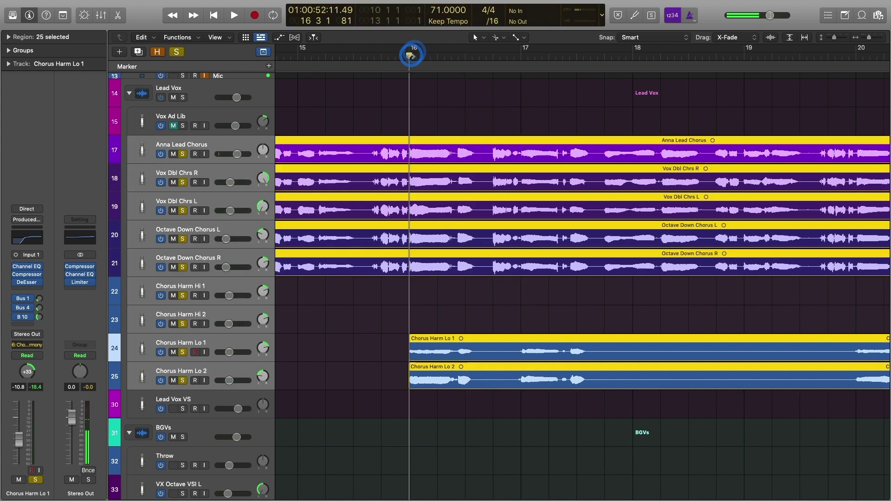
key(space)
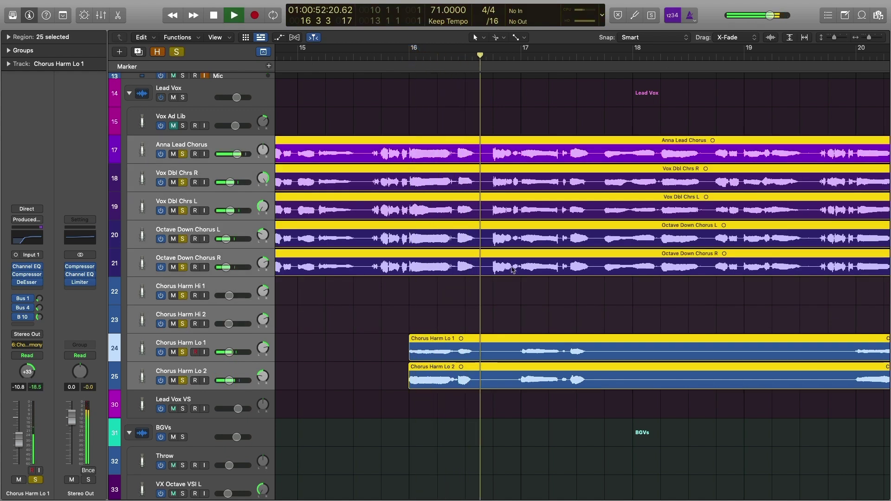
- Stop playback of the chorus vocals, turn off their solo and clear the region selection
scroll(517, 283, right, 5)
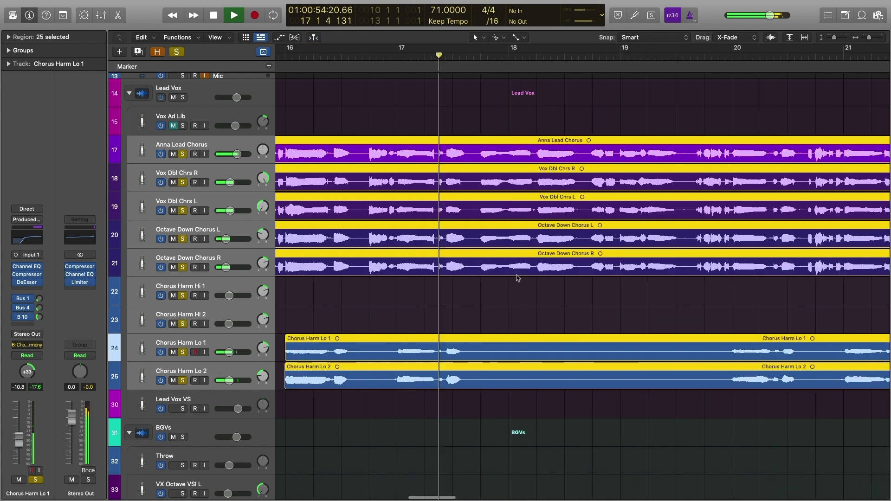
key(space)
key(s)
click(519, 294)
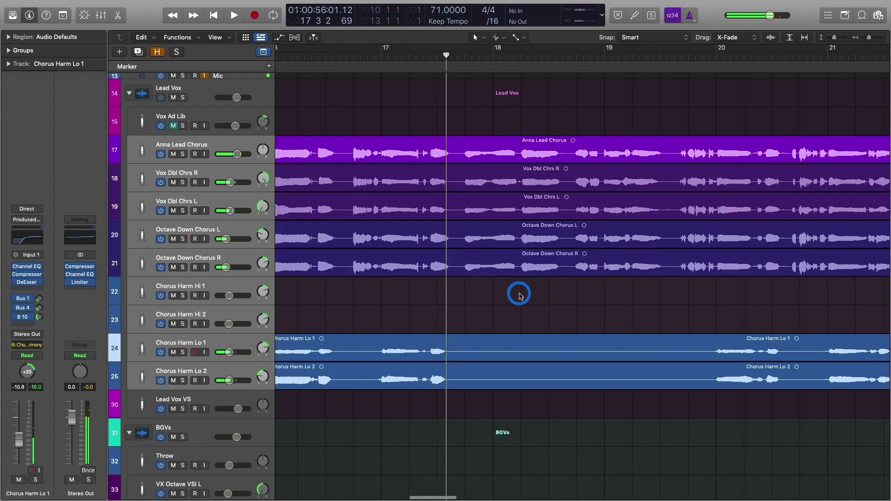
- Examine the vocal, keys and string tracks around CHORUS I in a zoomed-out arrangement
key(super+Left)
key(super+Left)
key(super+Left)
key(super+Left)
key(super+Up)
key(super+Up)
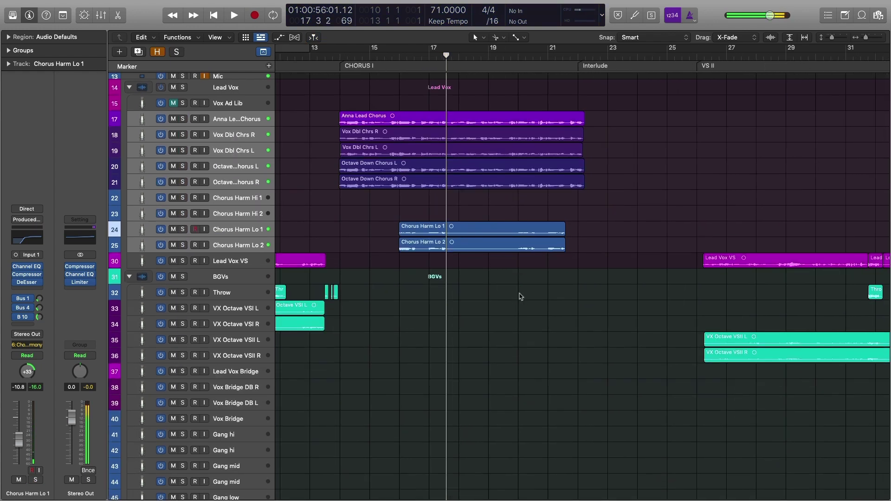
scroll(520, 295, down, 10)
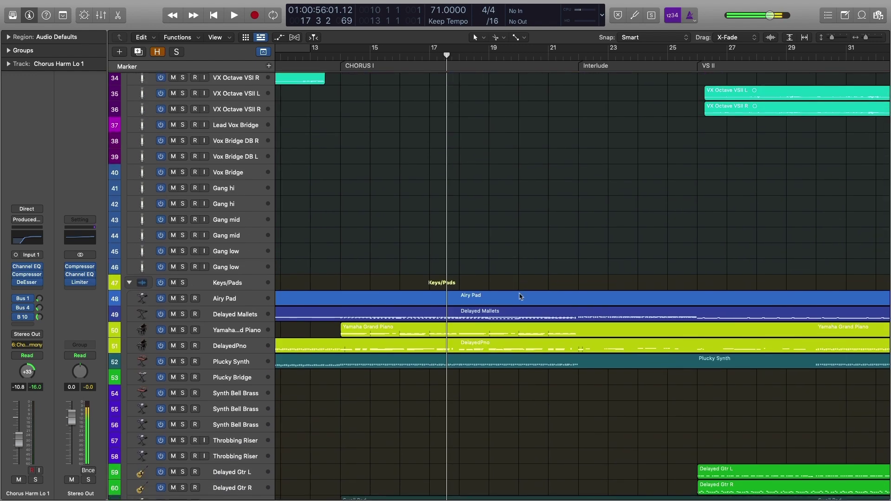
scroll(520, 296, up, 10)
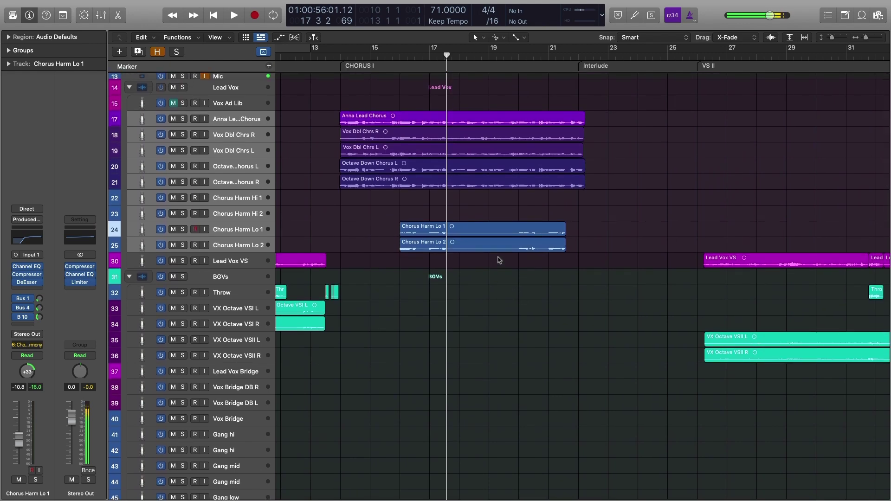
scroll(500, 261, down, 9)
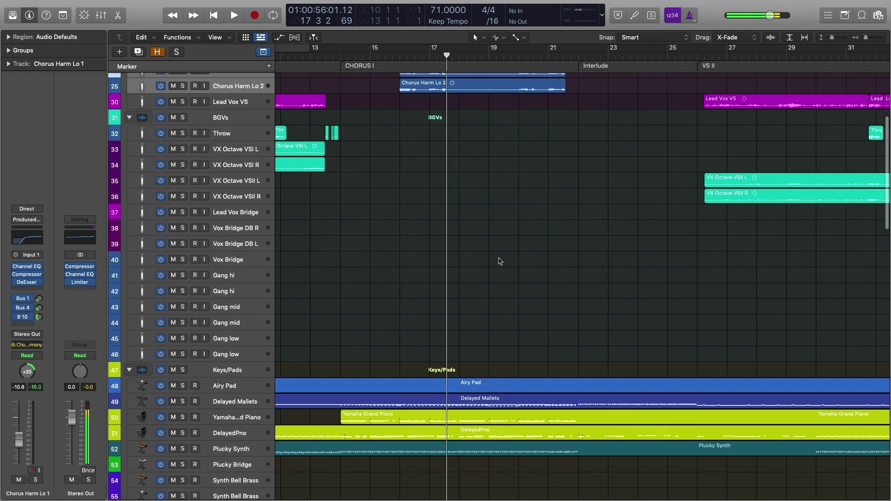
scroll(500, 262, down, 3)
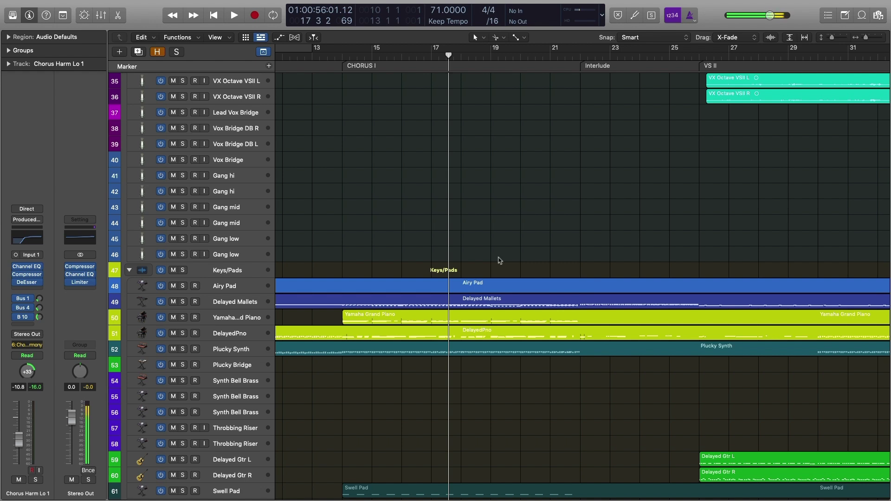
scroll(500, 261, up, 15)
click(494, 211)
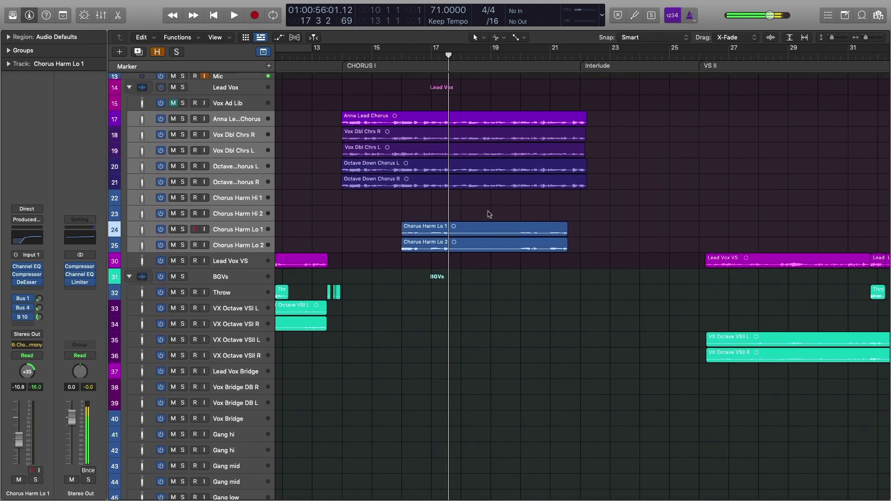
scroll(490, 214, left, 3)
scroll(505, 216, down, 15)
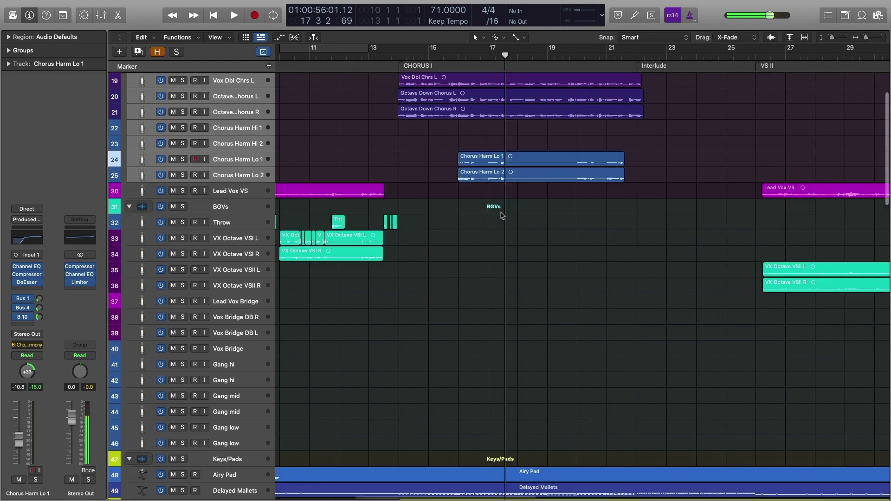
scroll(505, 216, down, 2)
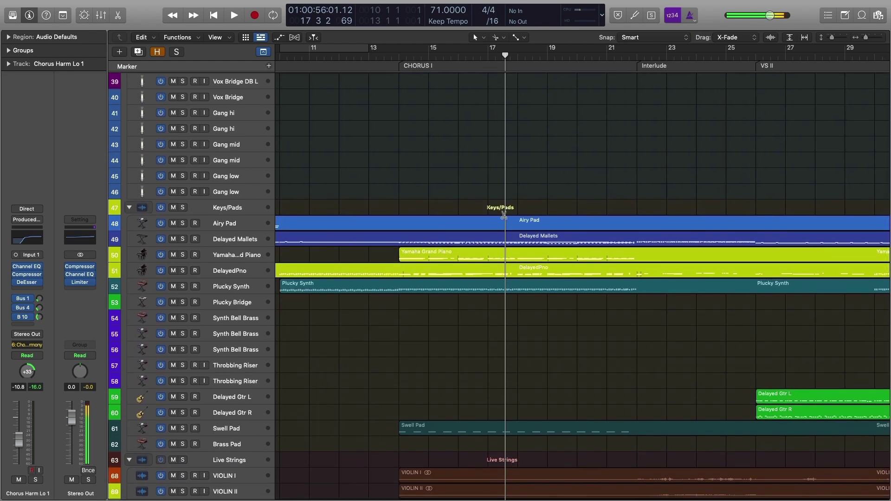
key(super+Left)
key(super+Up)
key(super+Up)
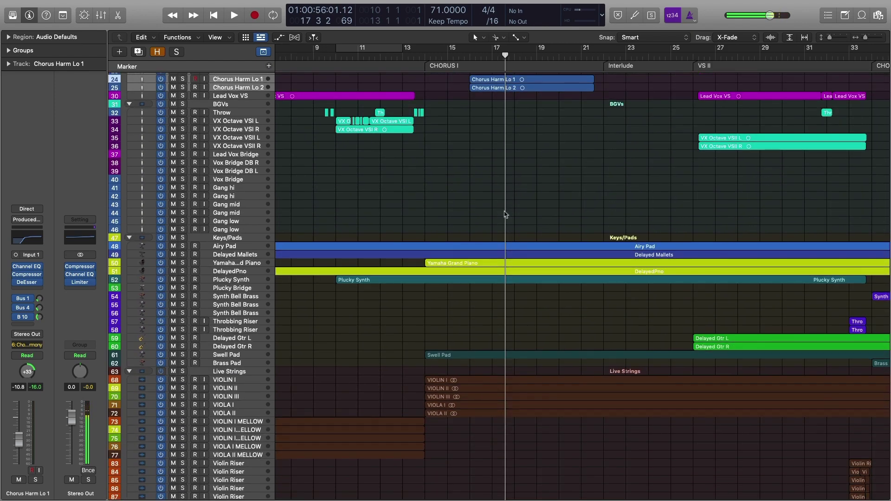
scroll(505, 193, up, 8)
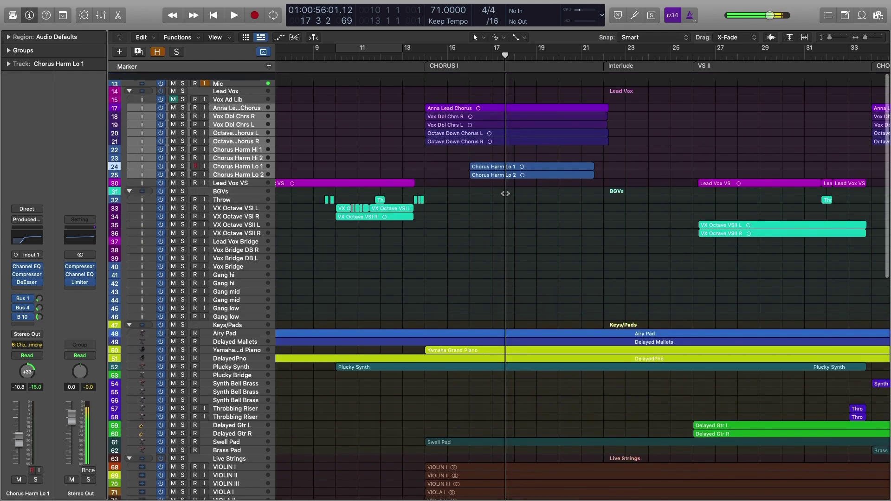
- Select the lead, double and octave chorus vocal tracks in turn, followed by the Vox Bridge DB R track
click(244, 101)
click(245, 109)
click(246, 117)
click(246, 125)
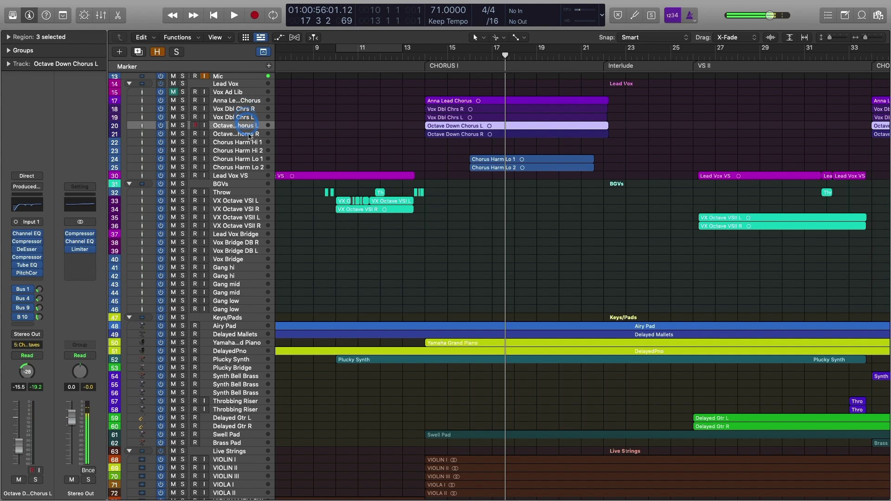
click(480, 255)
click(244, 244)
click(422, 254)
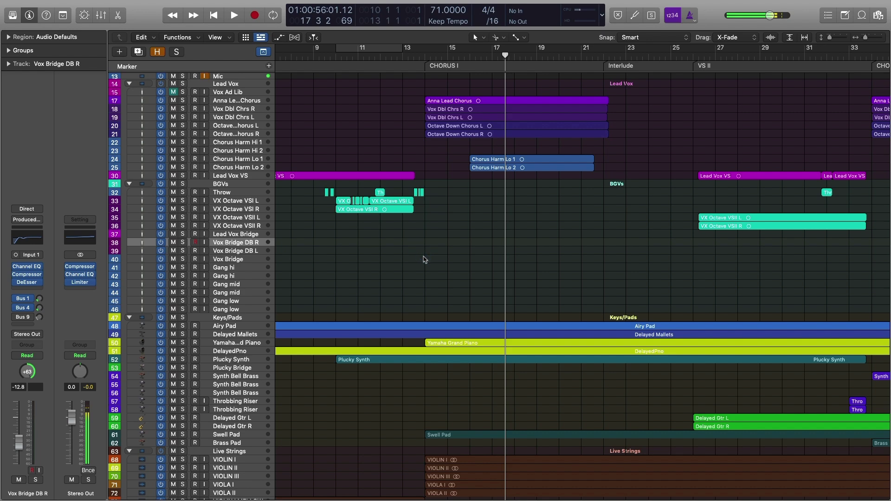
- Select the Airy Pad track and enlarge the Keys/Pads tracks around CHORUS I
scroll(447, 255, down, 5)
click(453, 269)
click(241, 187)
click(383, 249)
key(super+Down)
key(super+Down)
key(super+Down)
key(super+Down)
key(super+Down)
key(super+Down)
key(super+Down)
key(super+Down)
key(super+Down)
key(super+Down)
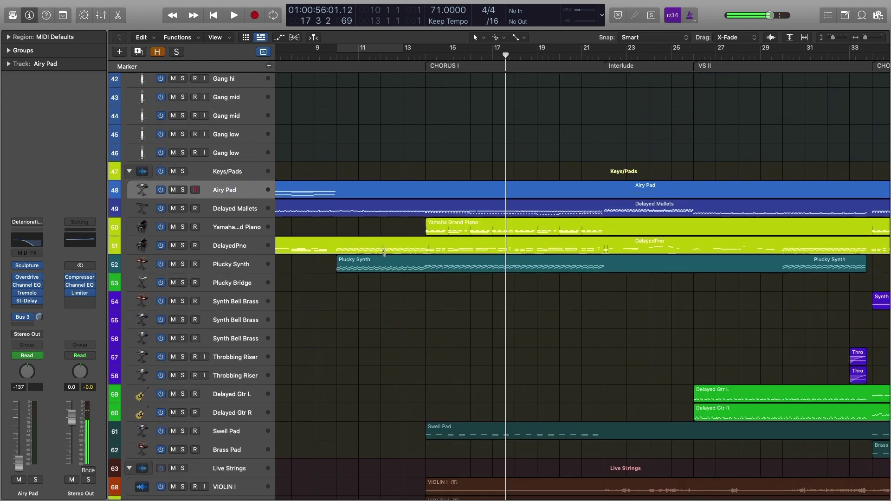
key(super+Right)
key(super+Right)
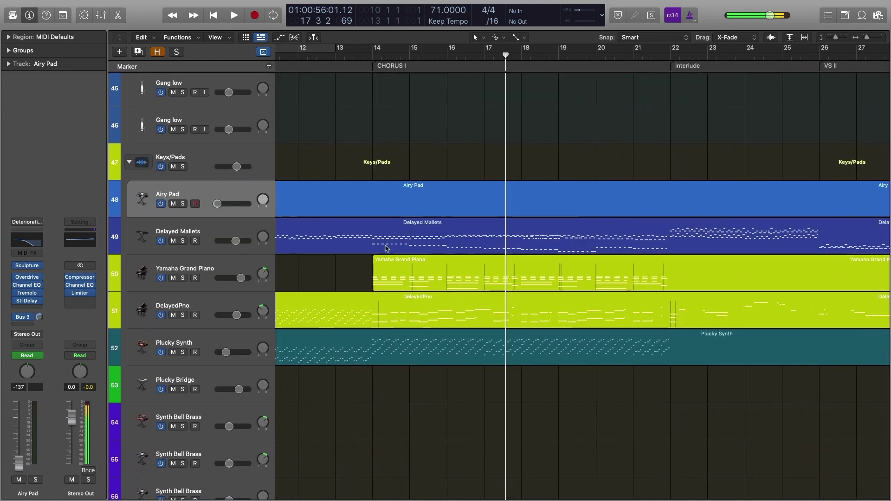
- Audition the Delayed Mallets, Yamaha Grand Piano, DelayedPno and Plucky Synth tracks soloed together from bar 14, and release the solo after stopping
click(371, 53)
click(246, 229)
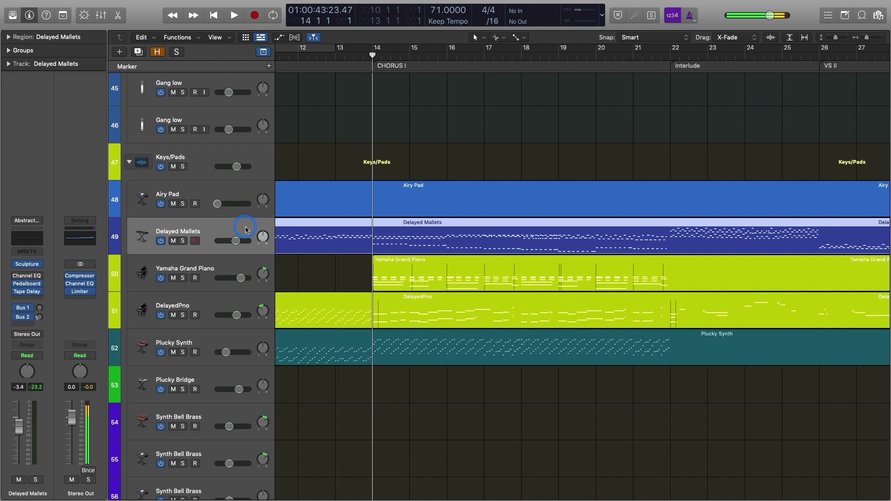
shift+click(228, 332)
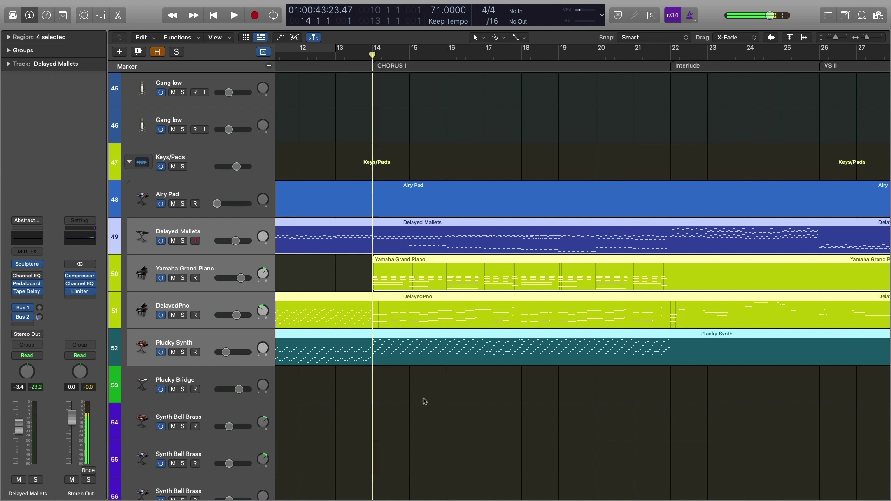
key(s)
key(space)
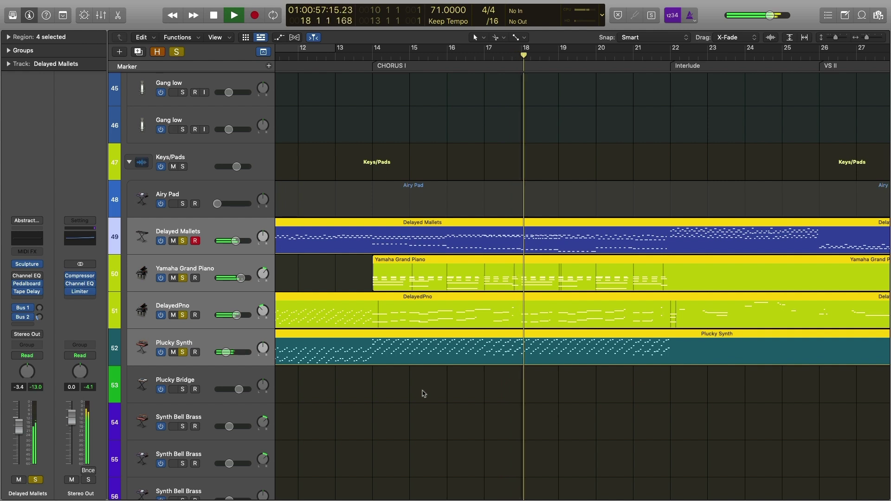
key(space)
key(s)
click(406, 404)
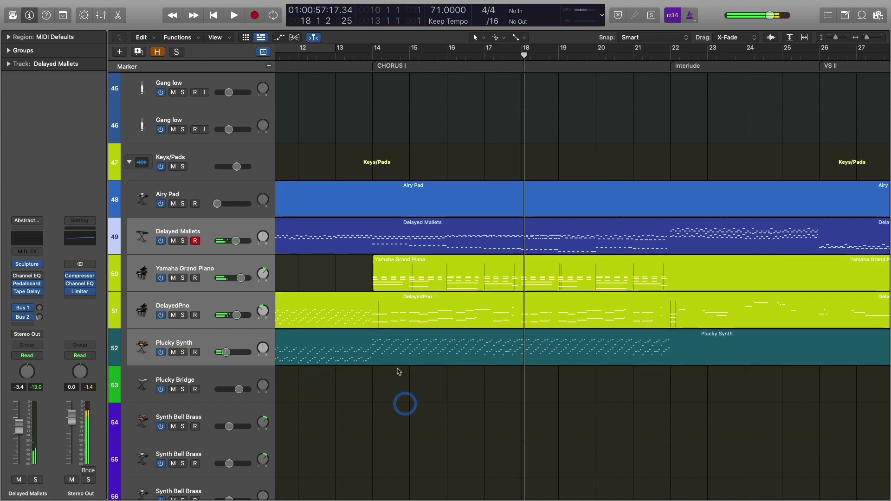
- Select the Plucky Synth, Yamaha Grand Piano and DelayedPno regions one after another
click(399, 347)
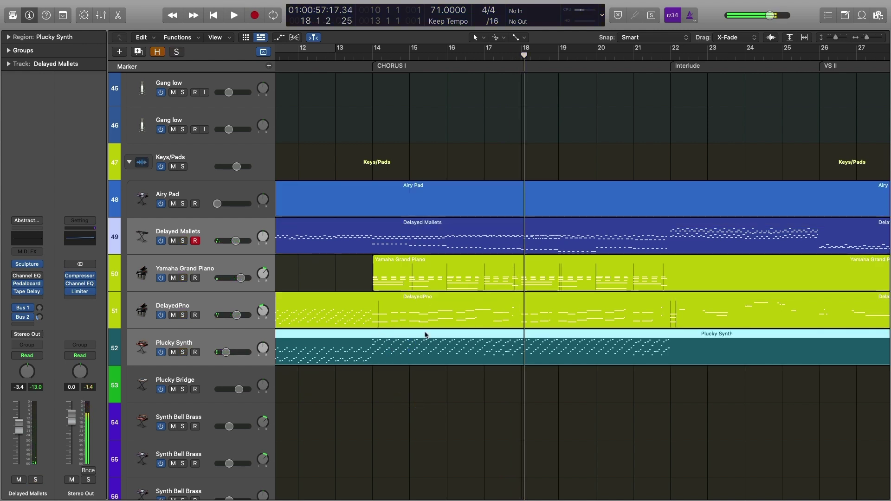
click(434, 274)
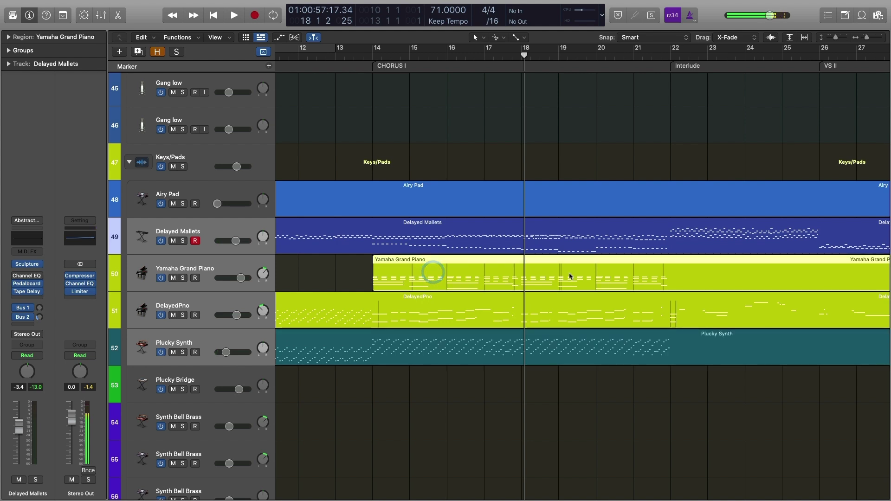
click(405, 312)
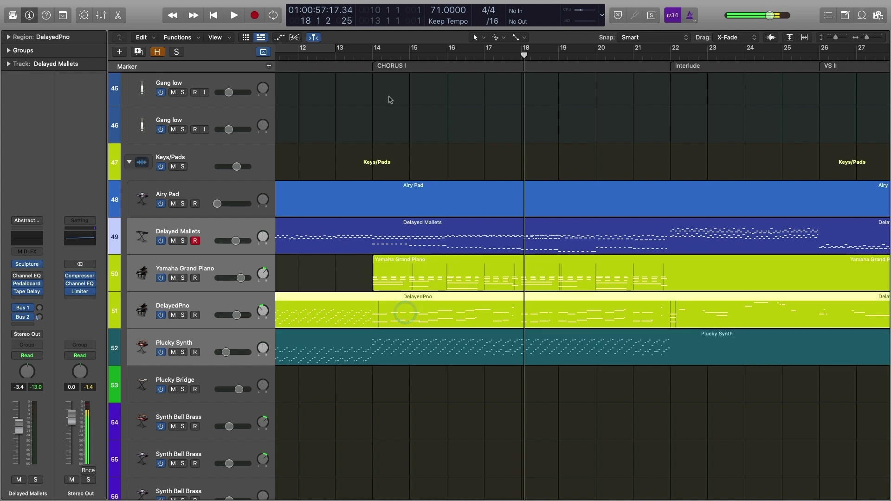
- Audition the DelayedPno track soloed from bar 14, stop playback, turn off its solo and deselect its region
click(374, 57)
click(242, 306)
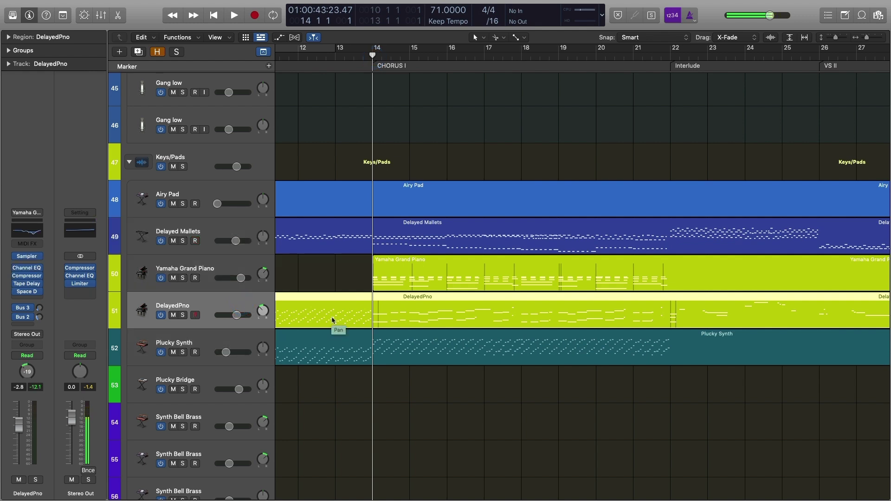
key(s)
key(space)
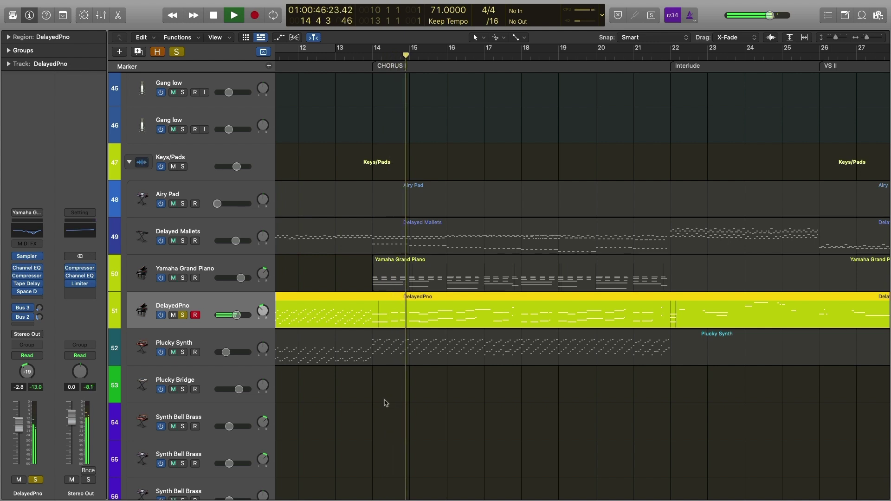
key(space)
key(s)
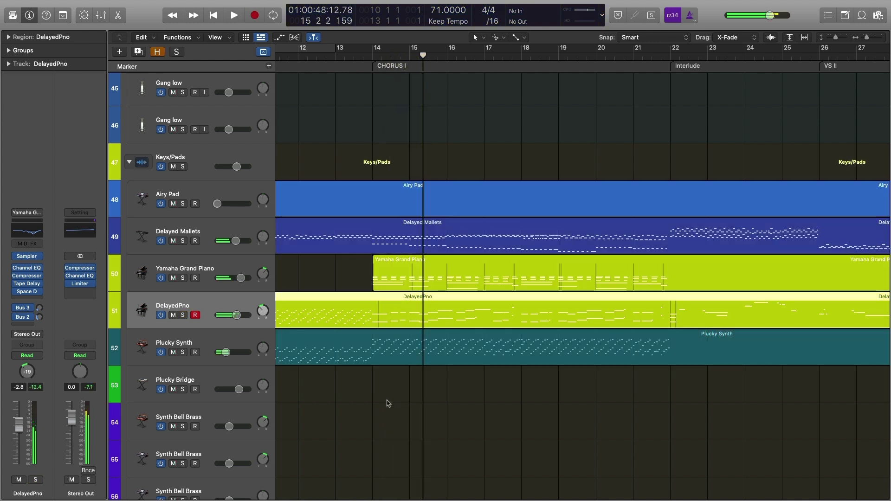
click(387, 92)
- Show the whole song arrangement, play the full mix from bar 14 while viewing the tracks, and stop playback
click(372, 57)
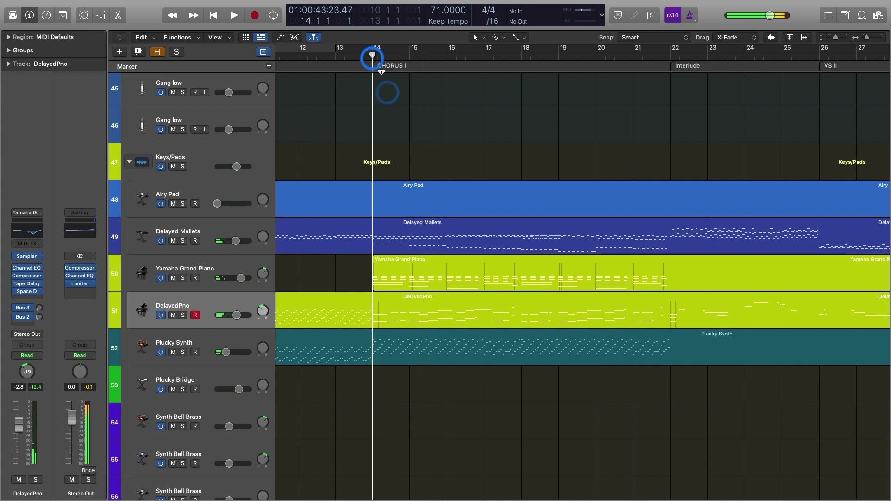
key(z)
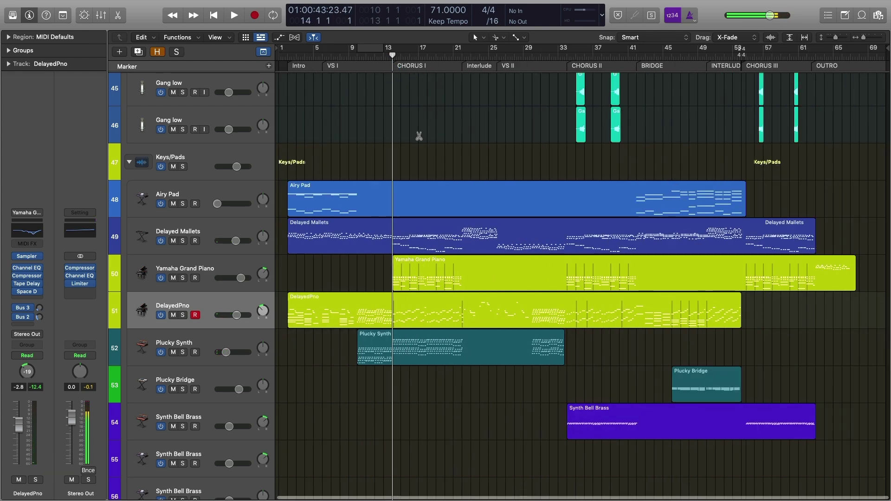
key(super+Up)
key(super+Up)
key(super+Up)
key(super+Up)
key(super+Up)
key(super+Up)
click(419, 133)
key(space)
click(424, 161)
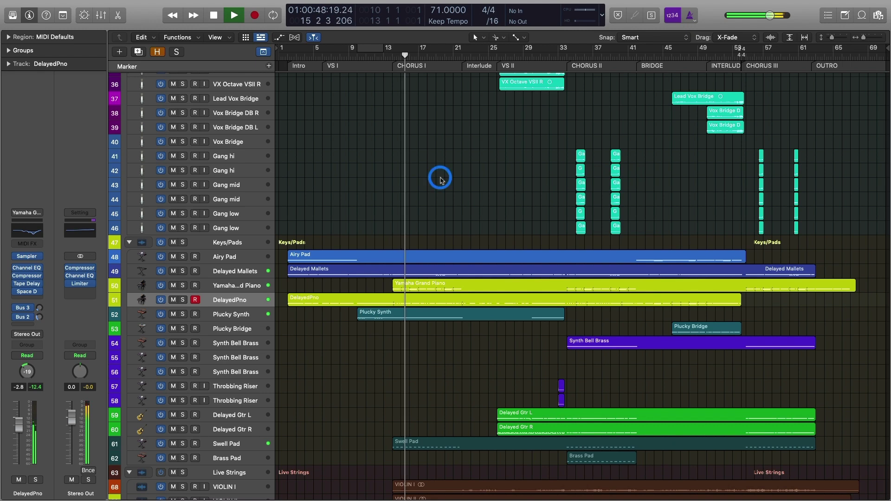
scroll(440, 180, down, 10)
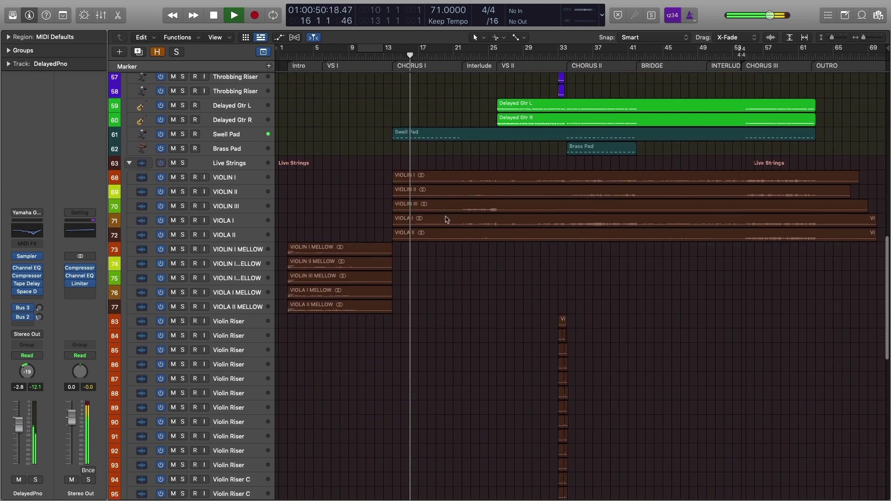
scroll(444, 199, up, 8)
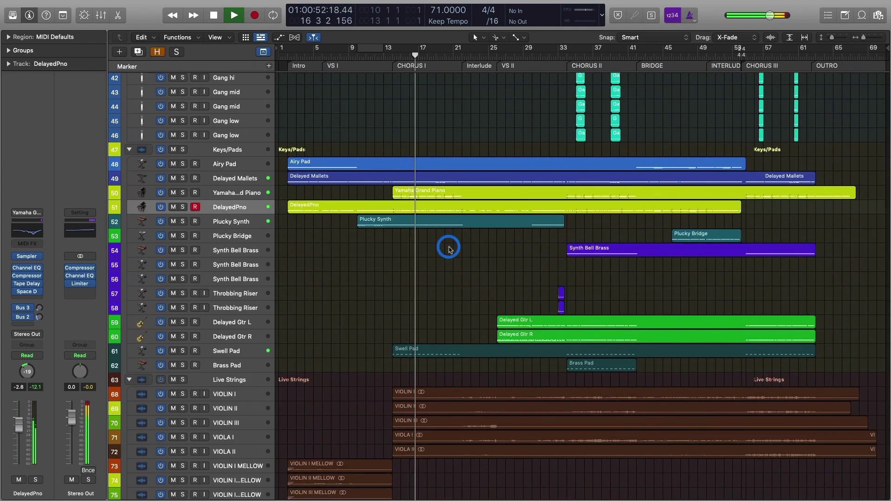
scroll(449, 250, up, 10)
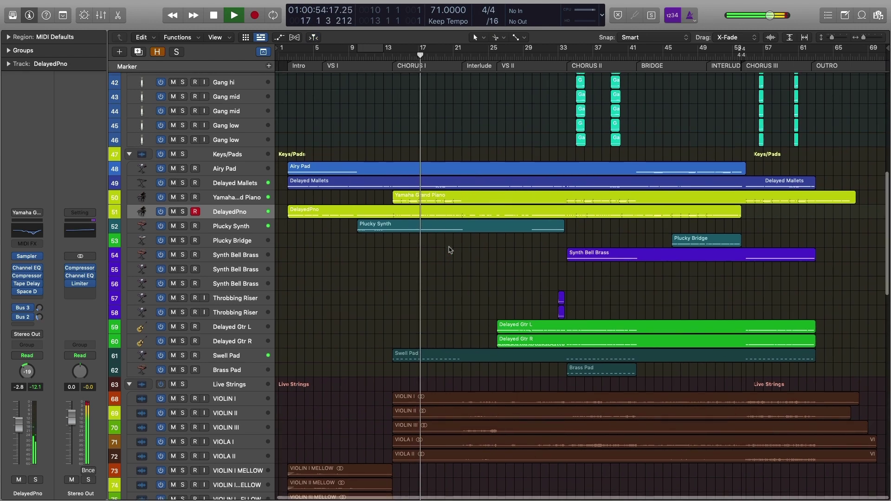
key(space)
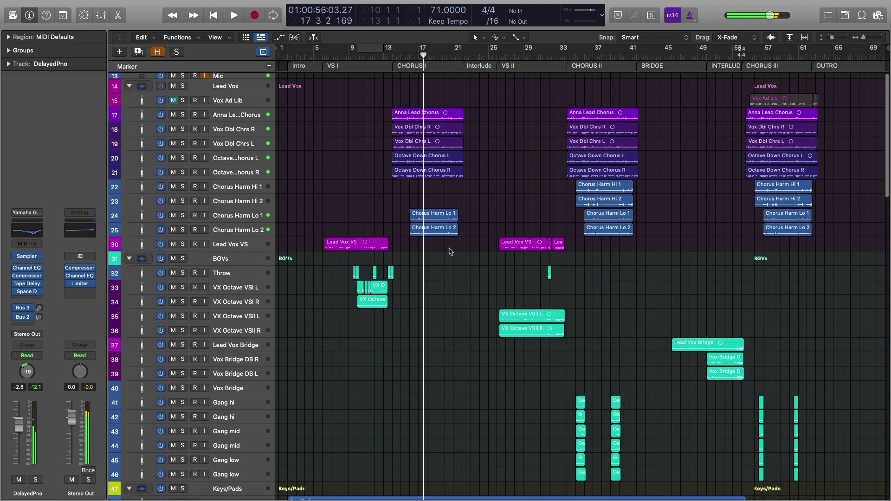
- Examine the gang vocal, Keys/Pads and Live Strings tracks across the whole arrangement
scroll(449, 249, down, 4)
scroll(446, 269, down, 5)
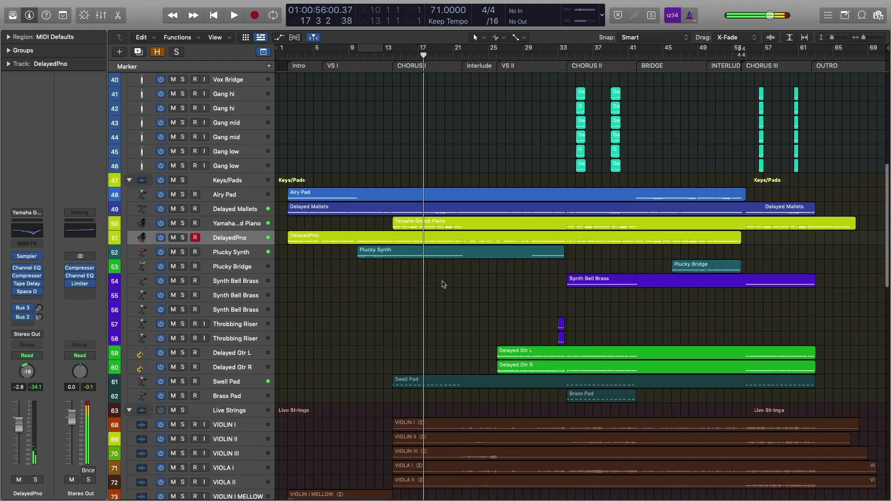
scroll(443, 285, down, 1)
scroll(445, 284, down, 5)
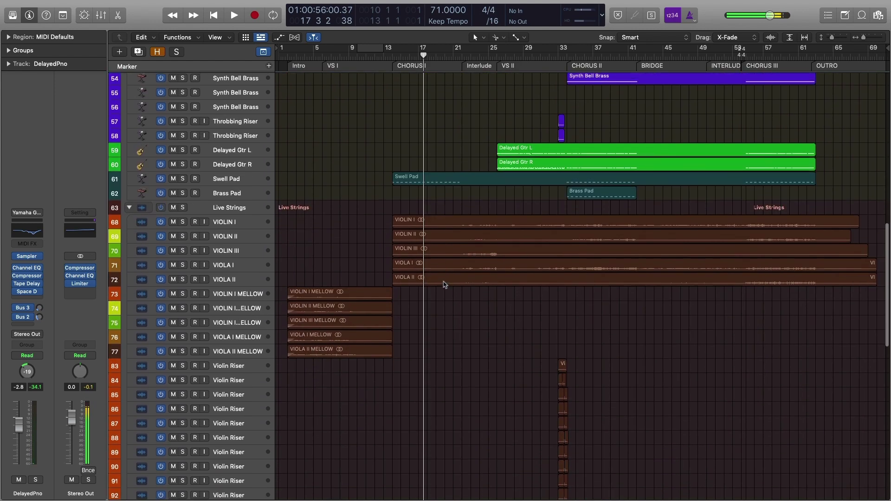
- Look over the vocal, Keys/Pads and Live Strings tracks, and place the playhead at bar 22, the start of the Interlude
scroll(444, 284, up, 15)
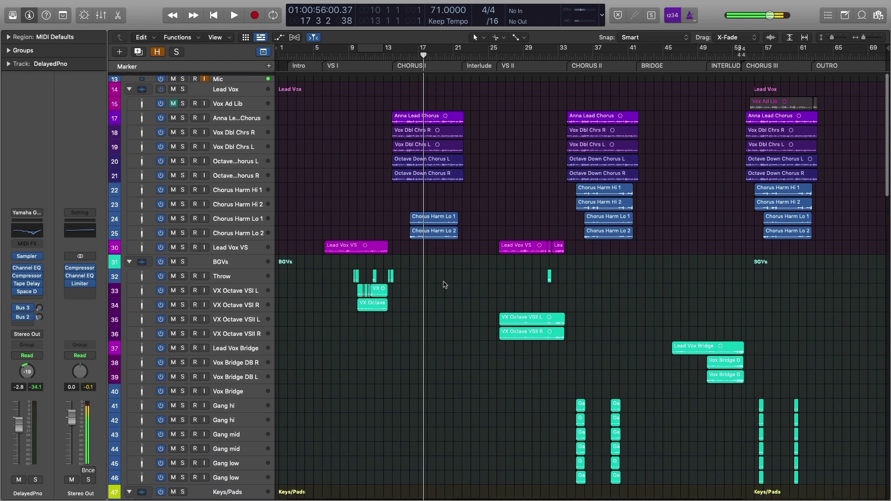
scroll(464, 314, down, 8)
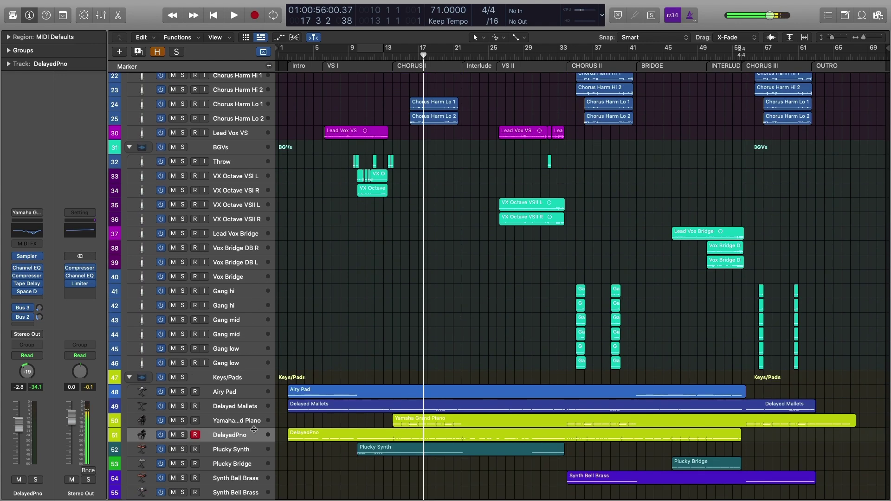
click(250, 431)
click(387, 342)
scroll(434, 309, up, 8)
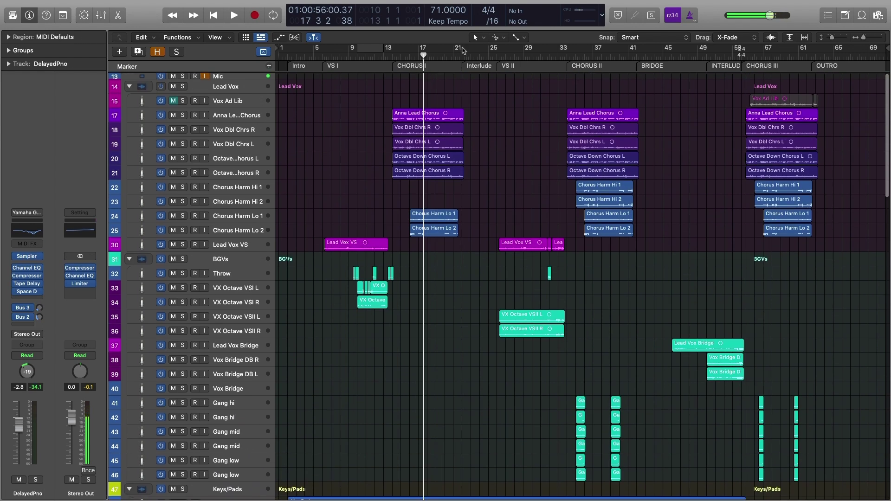
click(463, 56)
scroll(484, 267, down, 20)
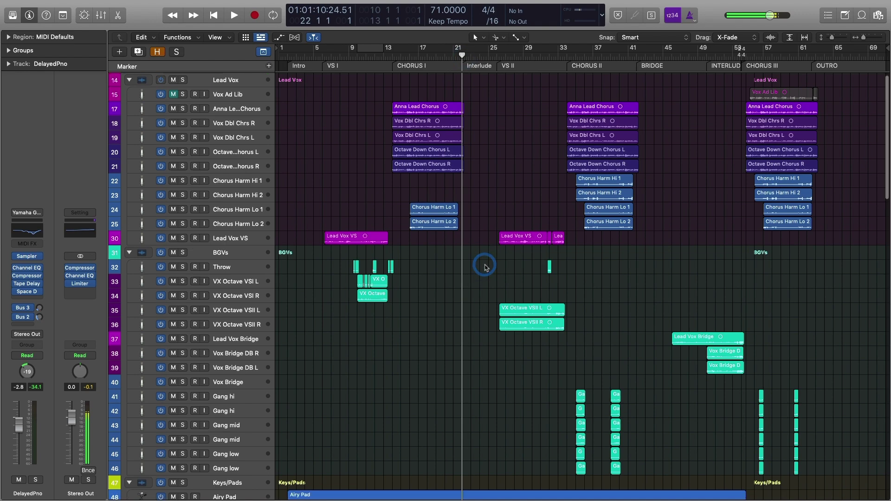
scroll(488, 269, down, 8)
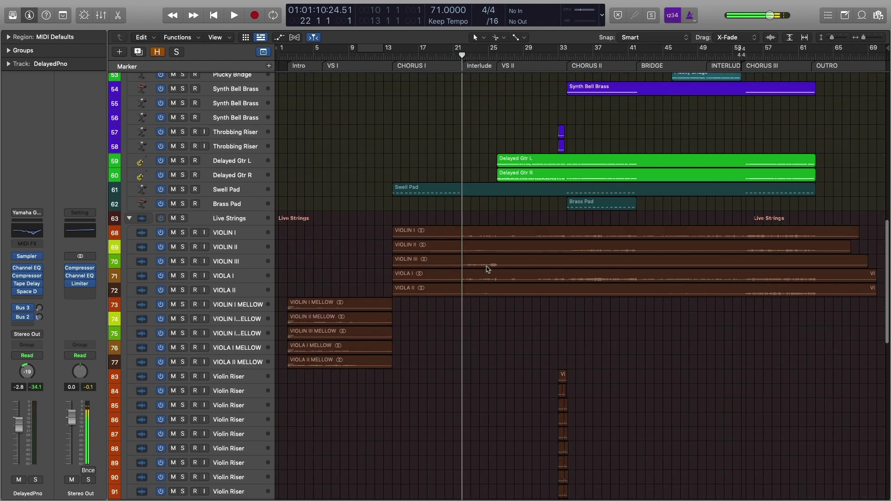
- Examine the Live Strings regions closely around the Interlude, and survey the Violin Riser, Studio Strings and Keys/Pads tracks
key(super+Right)
key(super+Right)
key(super+Right)
key(super+Down)
key(super+Down)
key(super+Down)
key(super+Down)
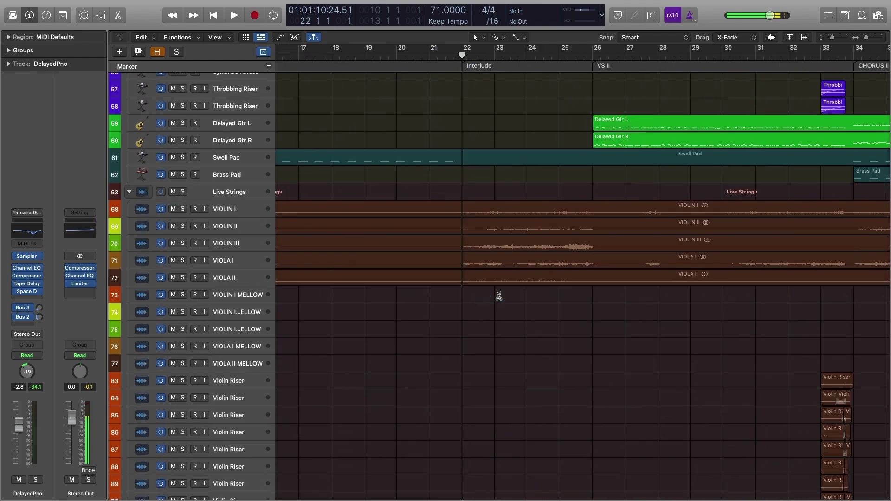
key(super+Left)
key(super+Left)
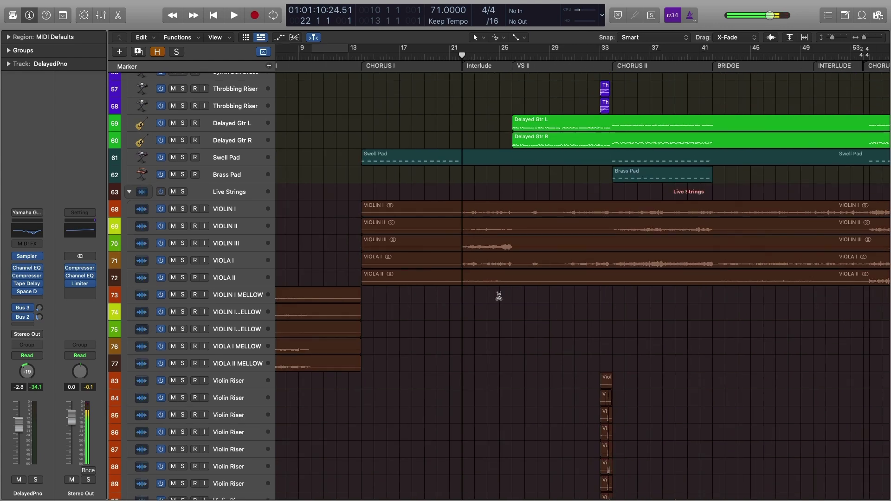
key(super+Up)
key(super+Up)
key(super+Up)
scroll(498, 296, down, 3)
scroll(499, 296, up, 3)
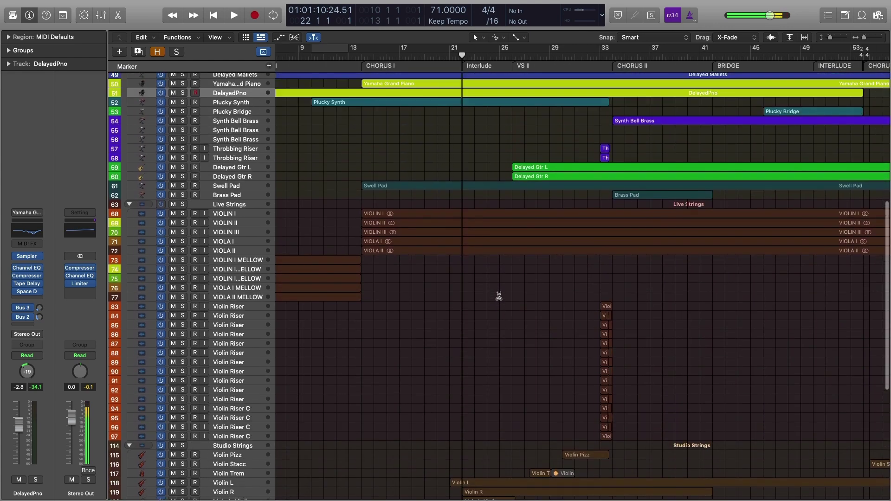
scroll(500, 295, down, 12)
scroll(500, 296, up, 15)
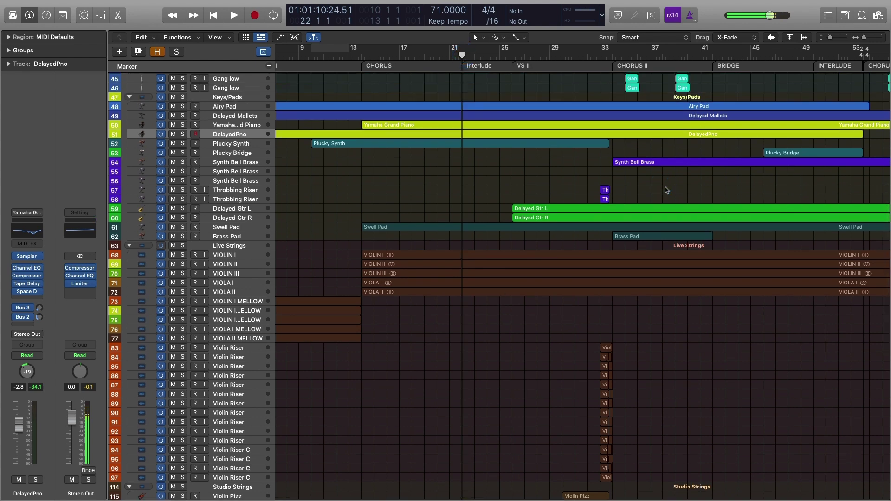
- Play the full mix from bar 22 through VS II while viewing the vocal and keys tracks, and stop as Chorus II begins
key(space)
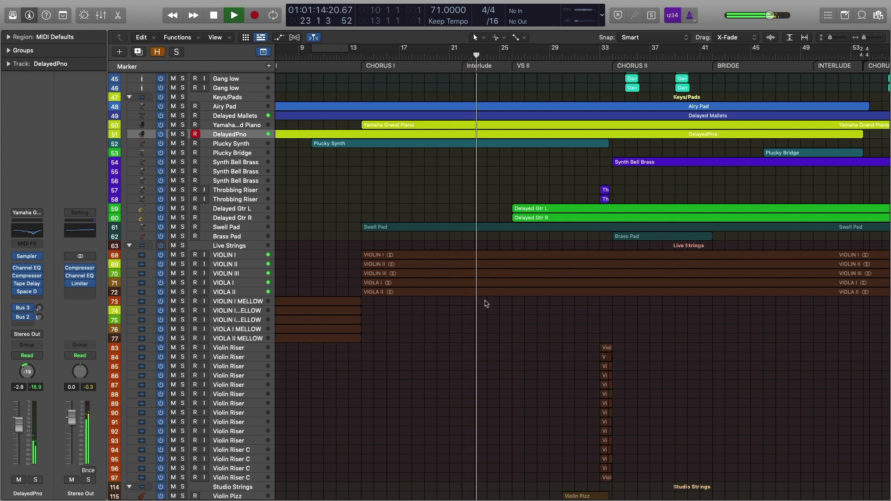
scroll(486, 303, up, 4)
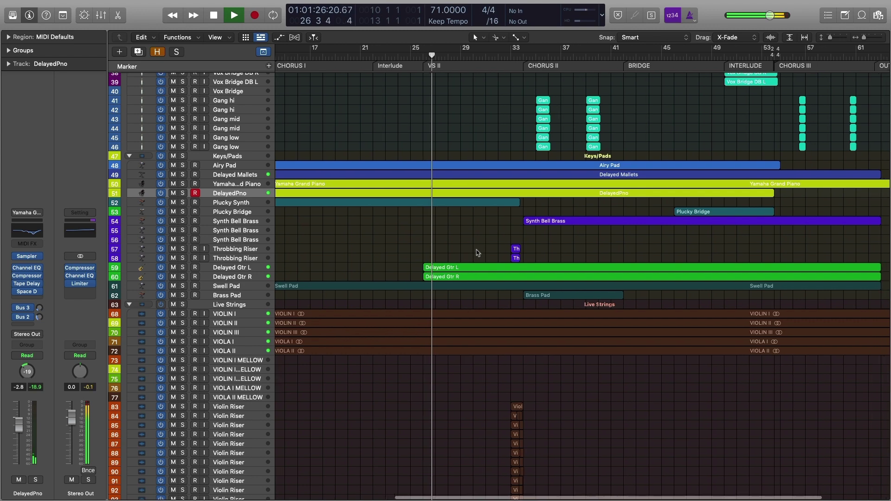
scroll(563, 250, up, 8)
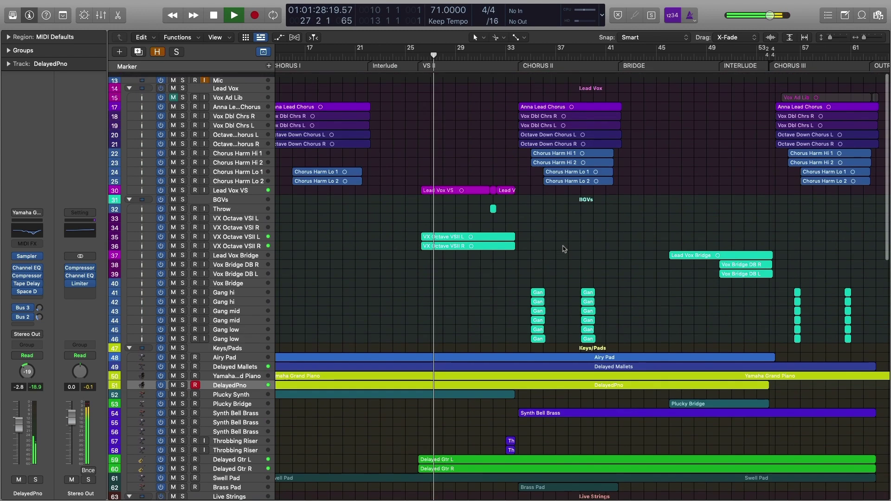
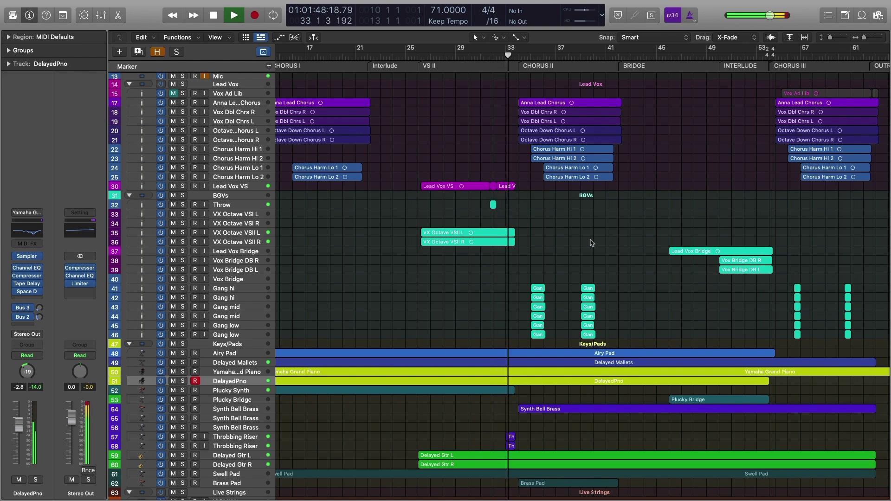
scroll(592, 243, down, 5)
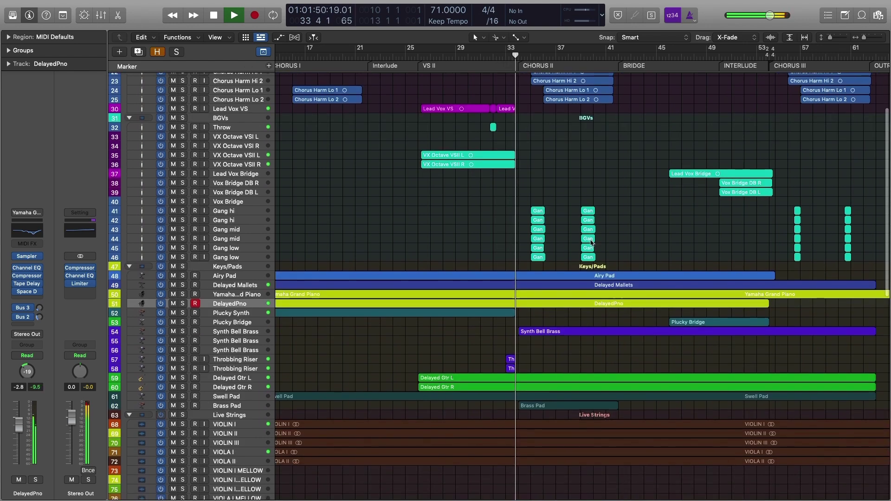
key(space)
scroll(592, 242, up, 2)
click(551, 189)
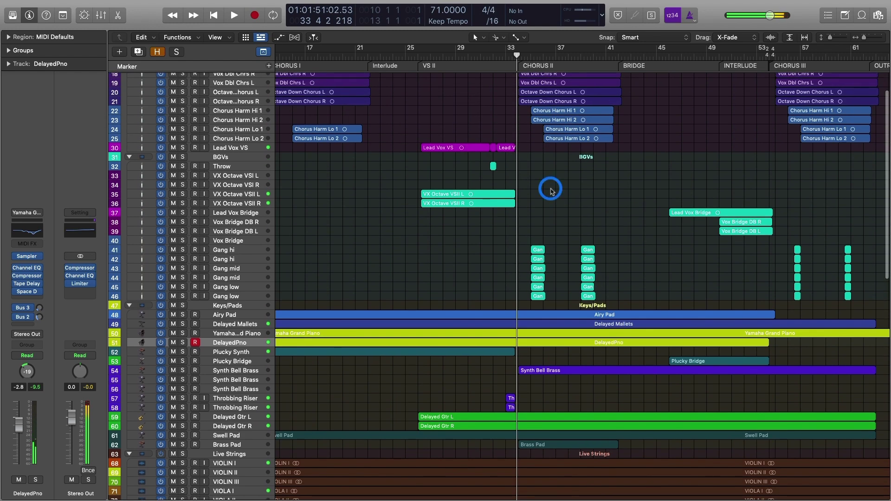
- Place the playhead at bar 26 and show the Lead Vox VS regions of VS II close up
click(418, 55)
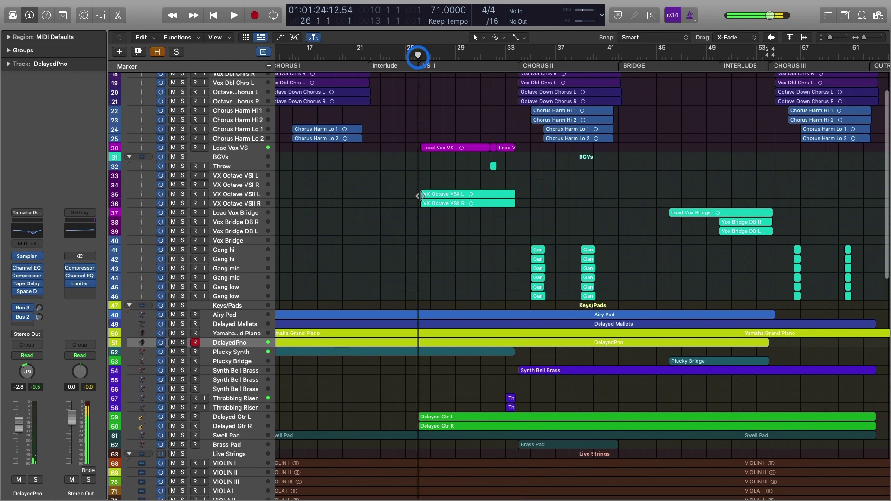
click(234, 149)
key(z)
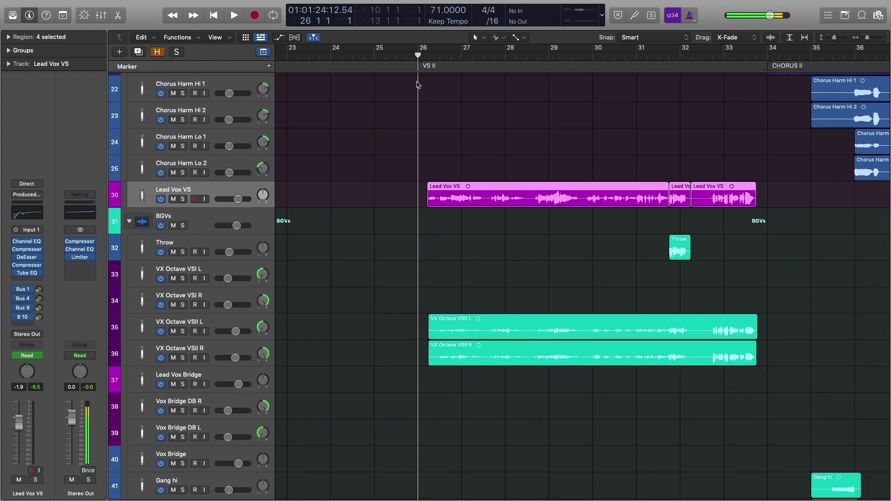
- Play from bar 26, select the tracks from Lead Vox VS through VX Octave VSII R, audition them soloed, and stop playback
key(space)
key(super+a)
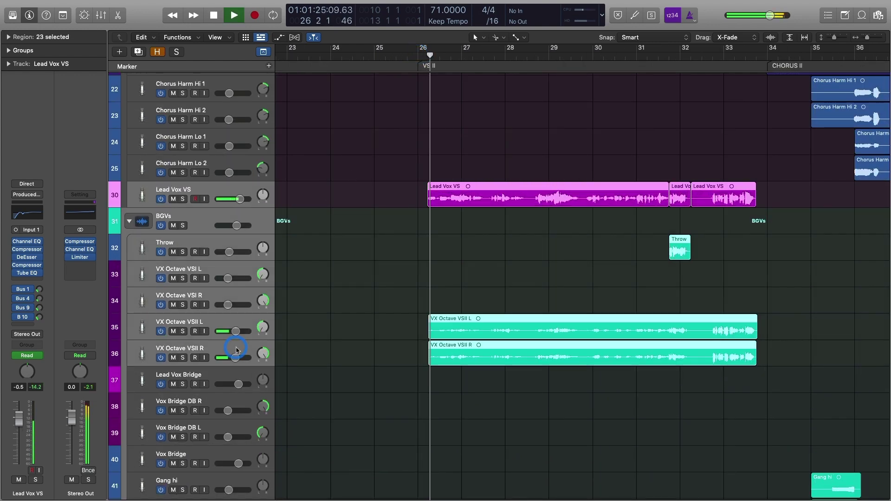
key(ctrl+s)
key(a)
key(ctrl+s)
key(a)
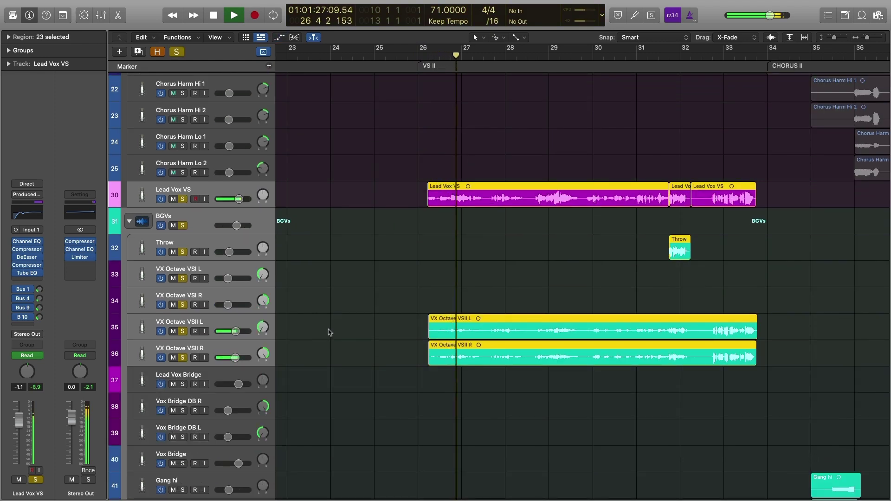
key(space)
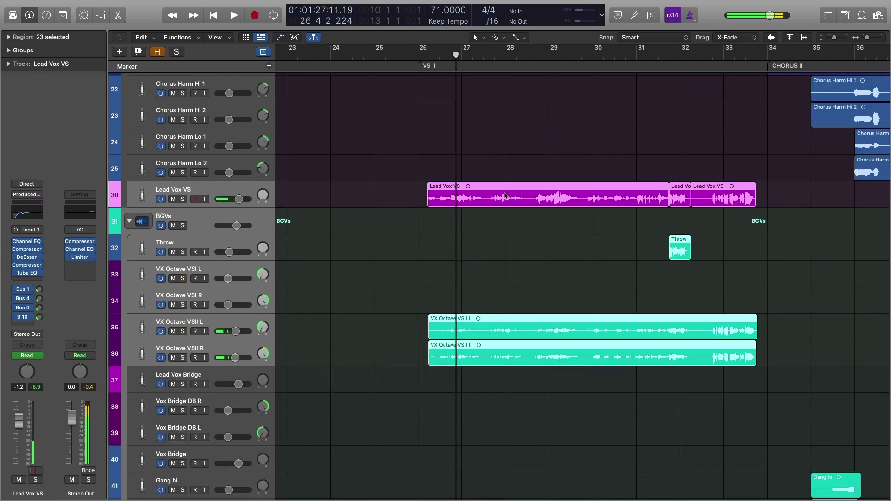
- Continue auditioning the selected verse vocal tracks soloed into bar 28, stop playback and turn off their solo
key(ctrl+s)
key(space)
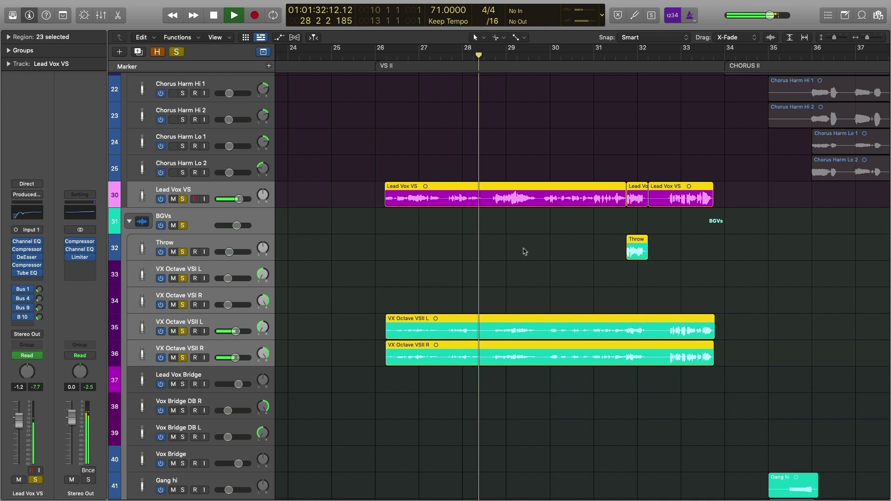
key(space)
key(ctrl+s)
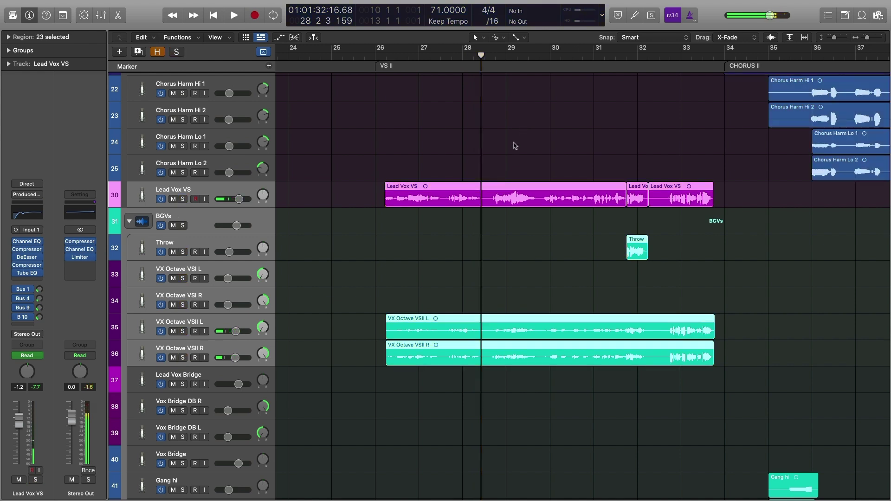
- Audition the same verse vocal tracks soloed from bar 30, stop at bar 31 and turn off their solo
click(548, 55)
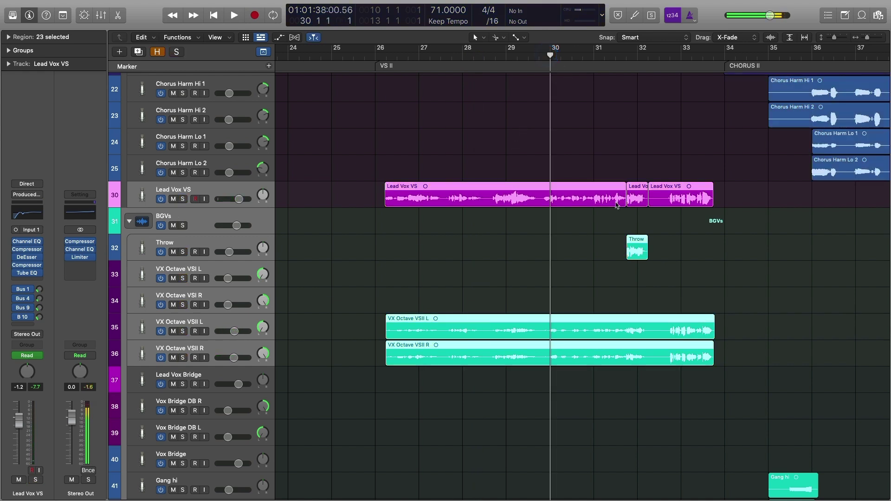
key(ctrl+s)
key(space)
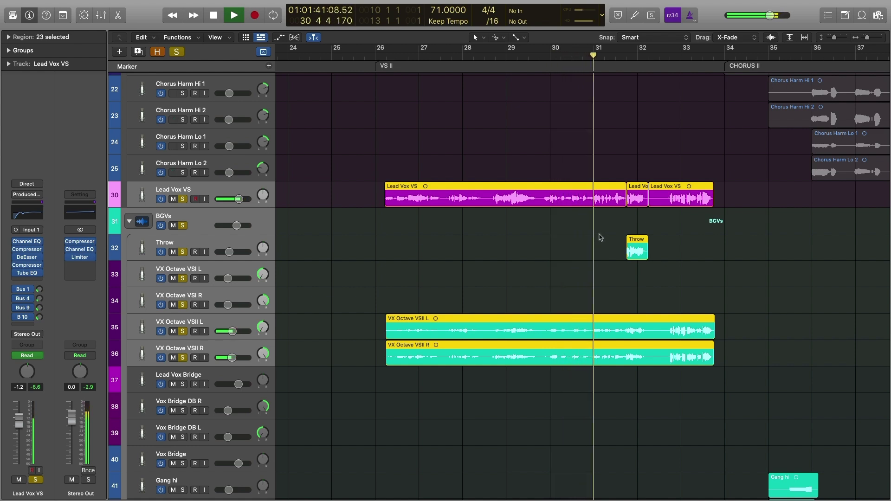
key(space)
key(ctrl+s)
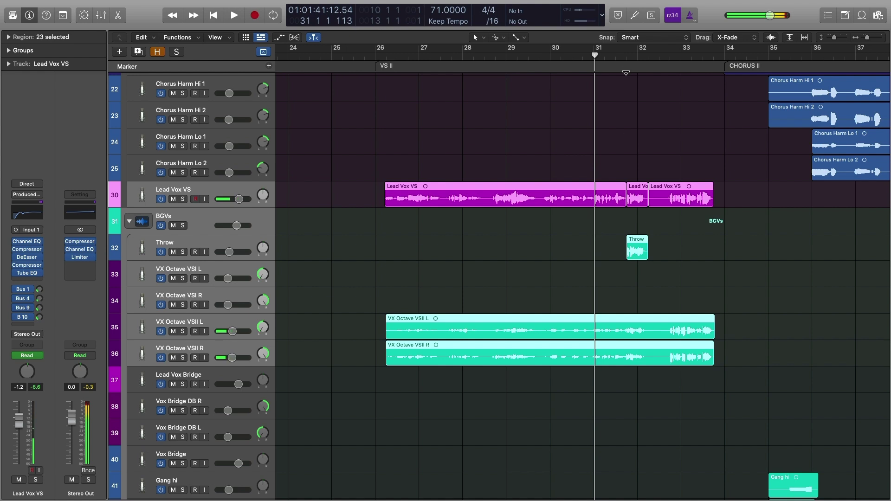
- Deselect the regions, audition the soloed verse vocals from the Throw region at bar 31 beat 4, stop and turn off solo
scroll(619, 272, right, 3)
click(620, 272)
click(546, 55)
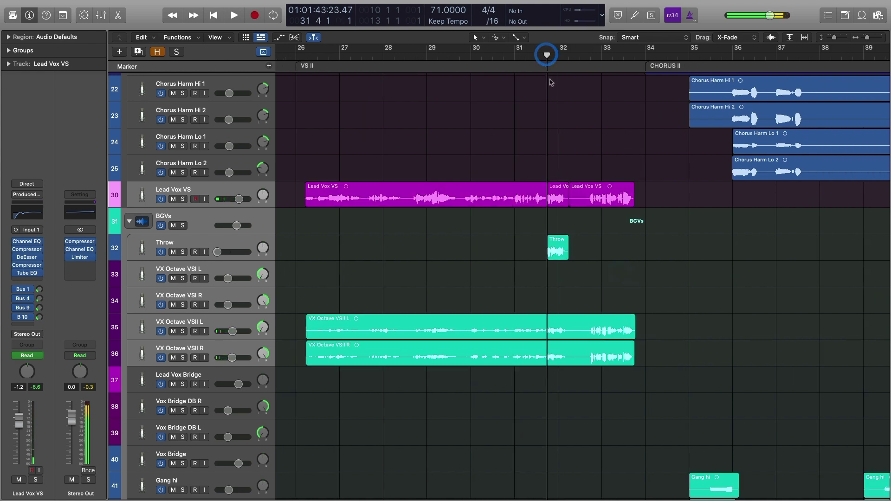
key(ctrl+s)
key(space)
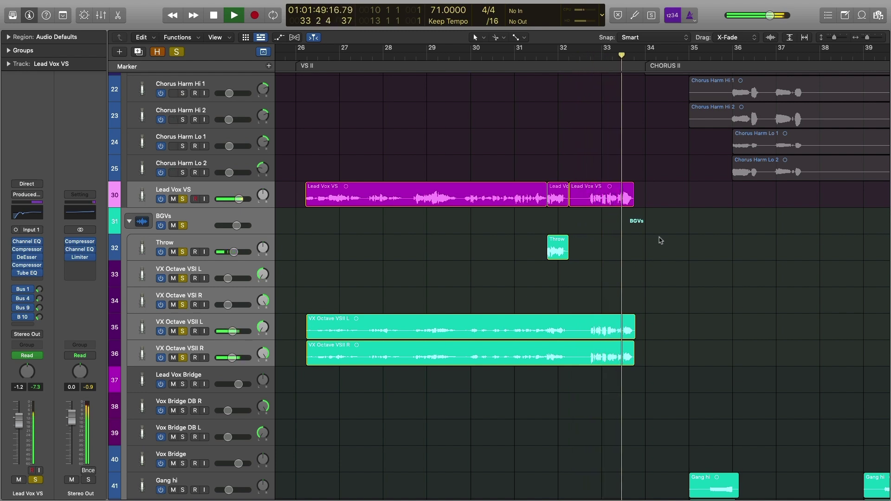
key(space)
key(ctrl+s)
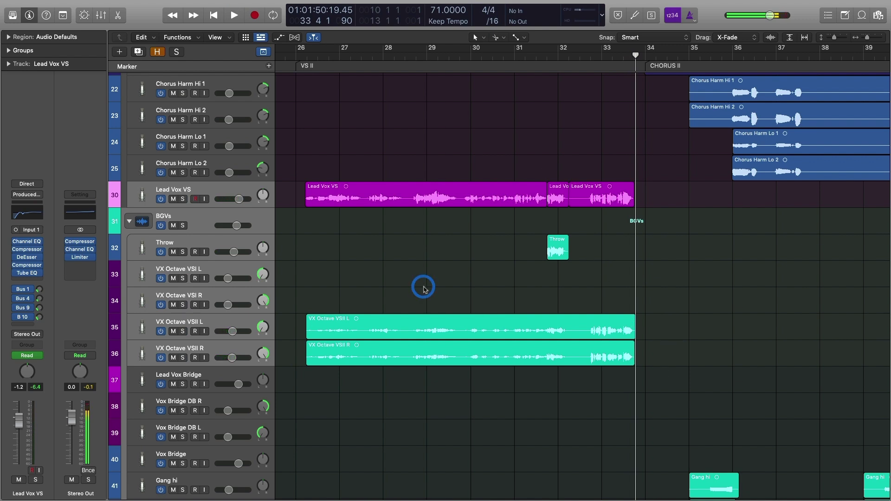
- Select the first VS II Lead Vox VS region with both VX Octave VSII regions, and clear the selection
drag(301, 143, 343, 351)
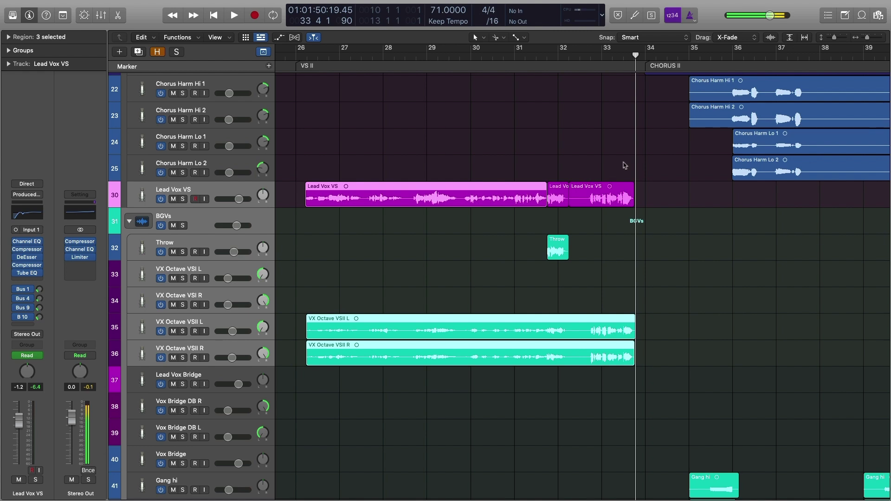
click(599, 246)
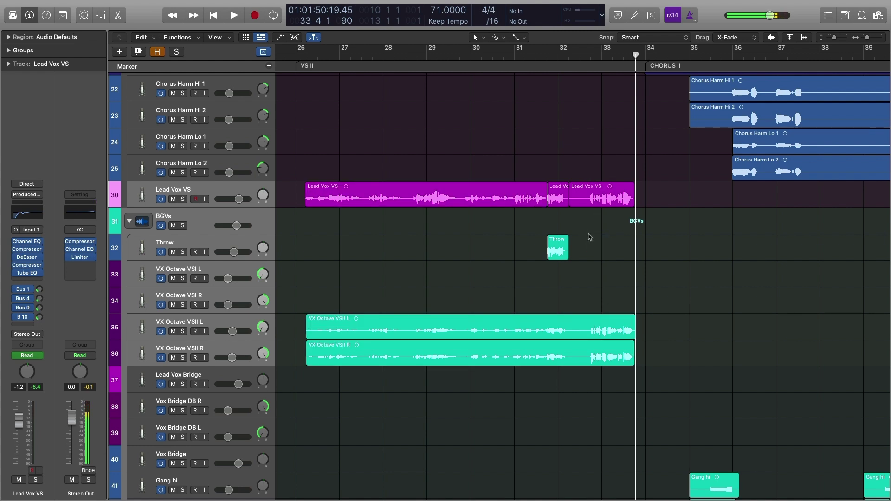
scroll(590, 238, down, 3)
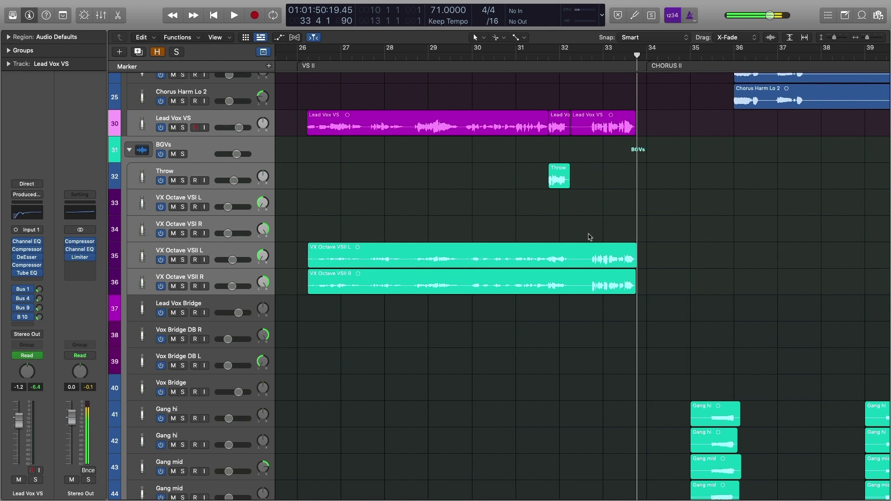
- Show the keys and strings tracks around Chorus II and place the playhead at bar 33, where the Violin Risers begin
key(z)
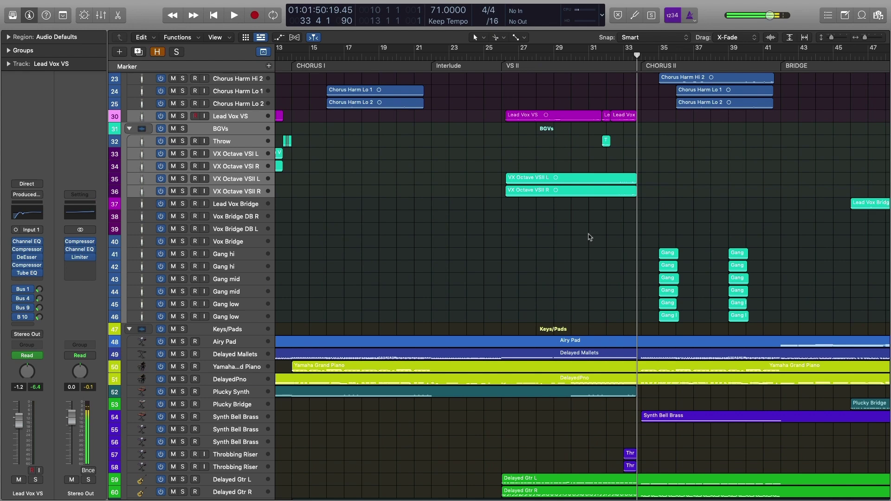
scroll(590, 237, down, 10)
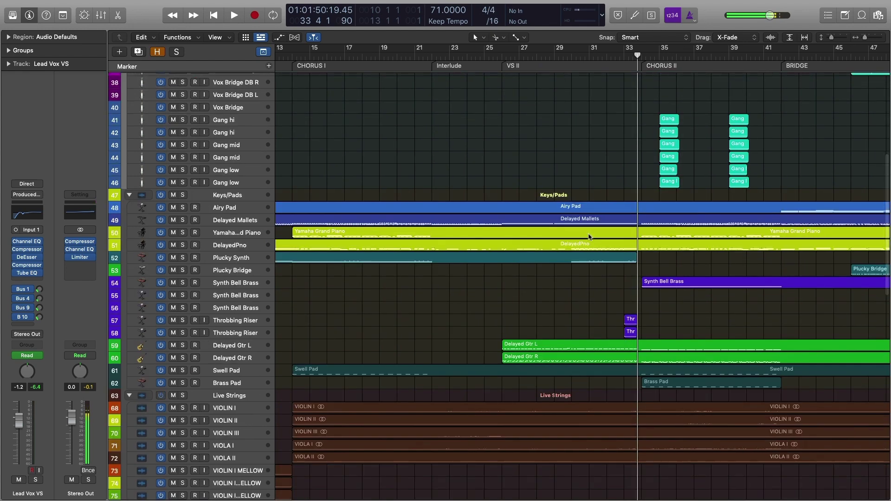
scroll(594, 278, right, 8)
scroll(602, 331, down, 10)
scroll(602, 331, up, 4)
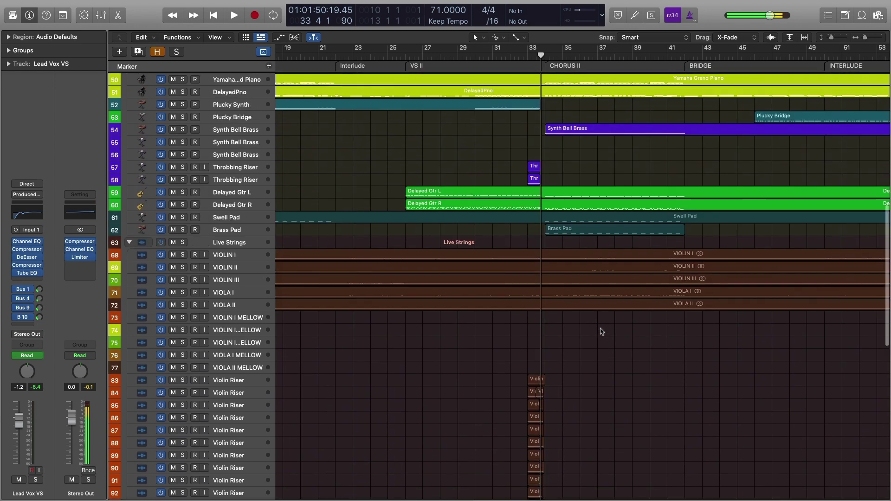
click(527, 56)
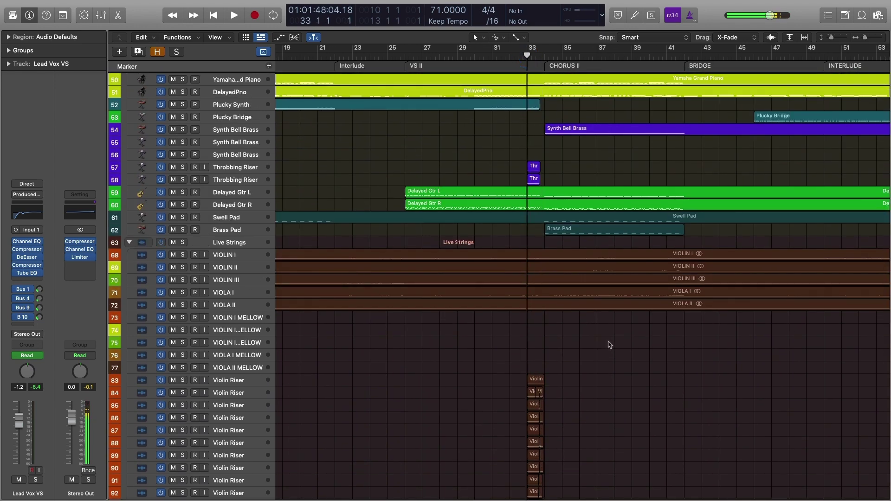
- Audition the full mix from bar 33 towards Chorus II, stop it, and select the first Throbbing Riser track
key(space)
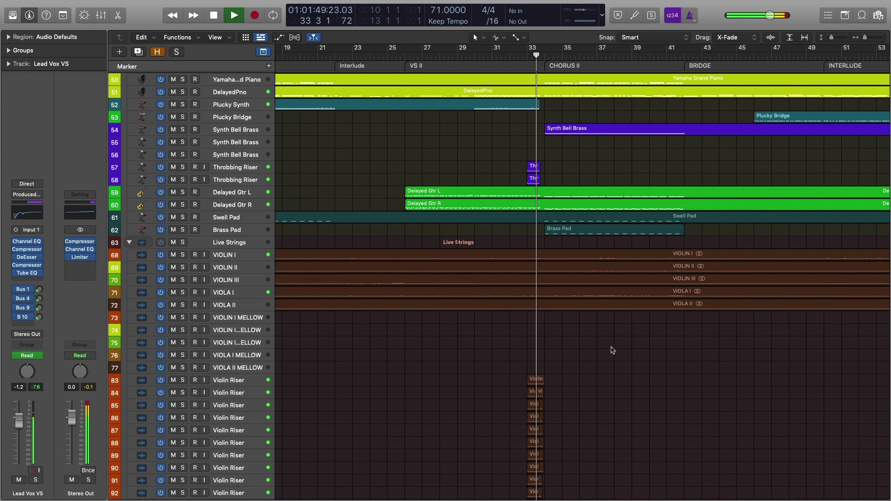
scroll(611, 350, down, 6)
scroll(612, 350, up, 5)
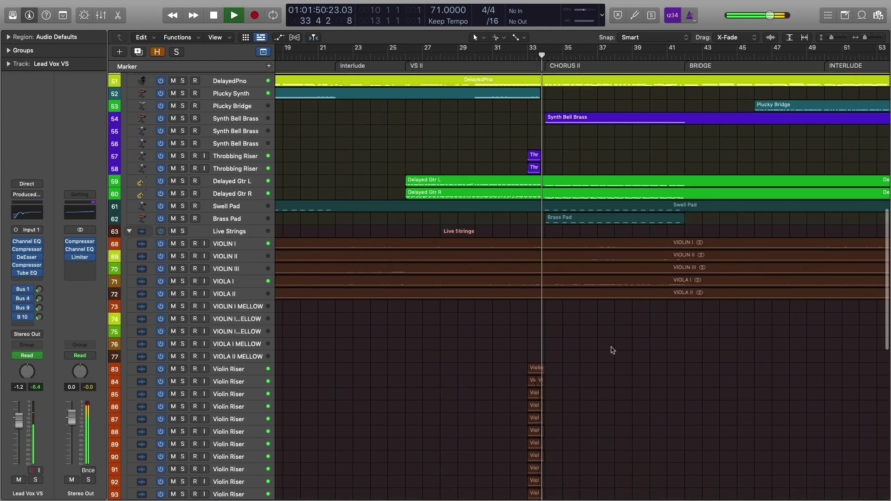
click(225, 156)
scroll(395, 214, down, 10)
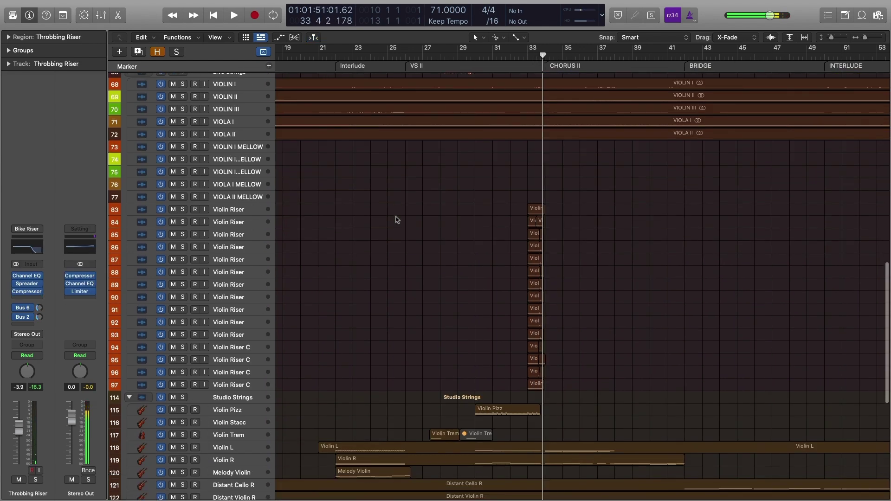
- Select all Violin Riser and Violin Riser C tracks, enlarge their regions and place the playhead at bar 33
drag(517, 187, 581, 338)
click(468, 231)
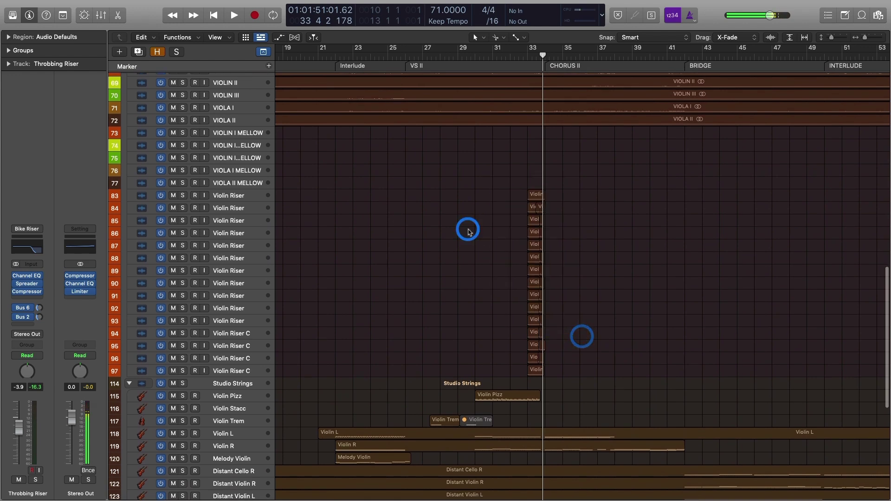
click(229, 195)
shift+click(249, 371)
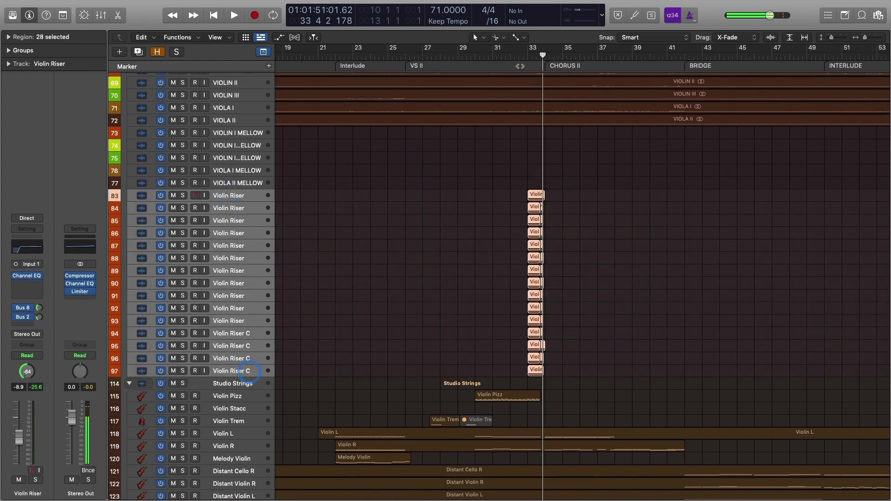
key(z)
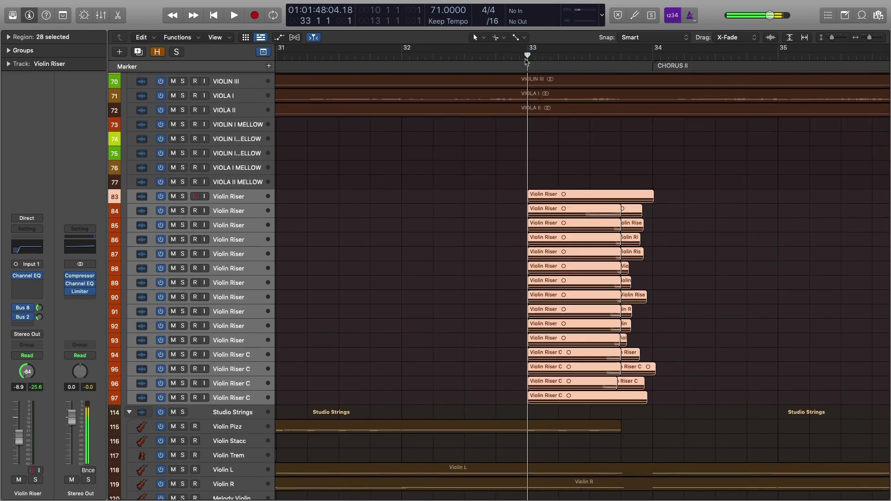
key(super+Down)
key(super+Down)
scroll(528, 78, down, 7)
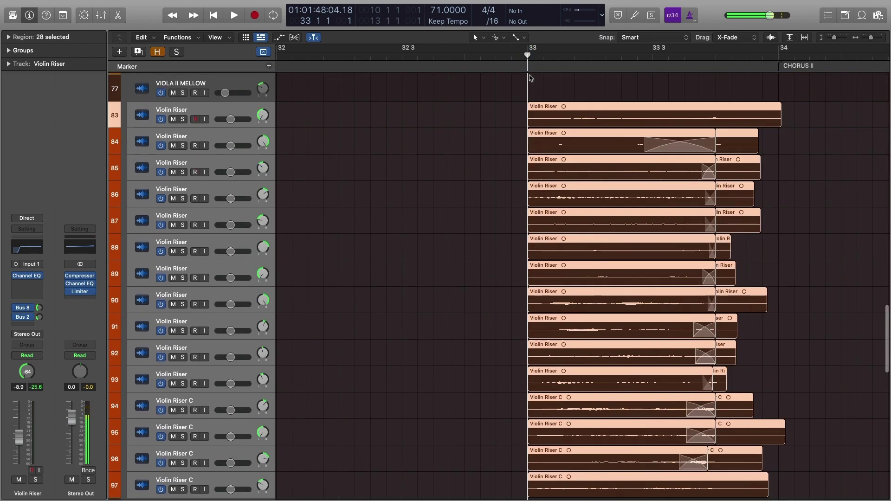
- Audition the violin risers soloed from bar 33, stop before Chorus II and turn off their solo
key(ctrl+s)
key(space)
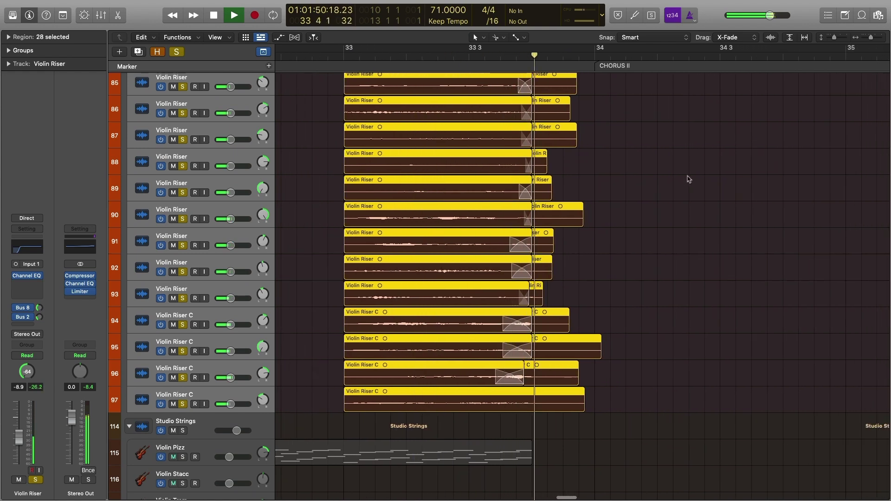
key(space)
key(ctrl+s)
- Examine the stacked violin riser layers on tracks 83 to 97 and the live strings above, and deselect the regions
scroll(688, 179, up, 5)
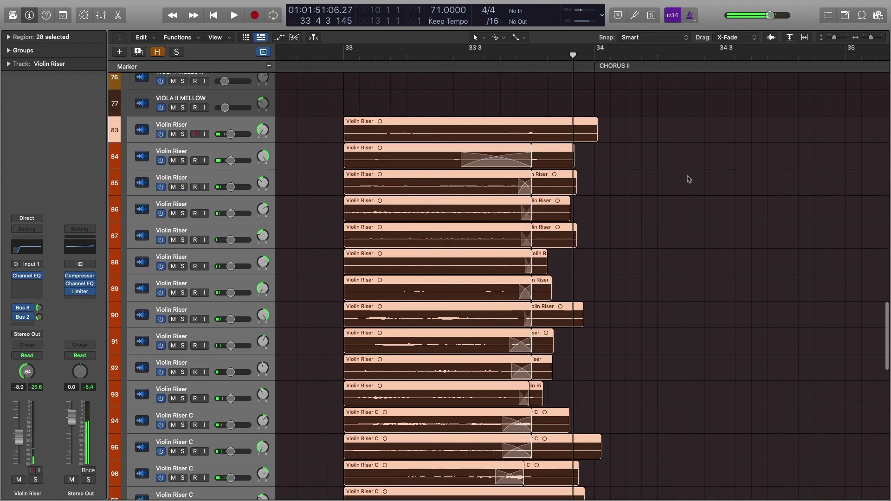
scroll(688, 179, left, 2)
scroll(317, 139, down, 3)
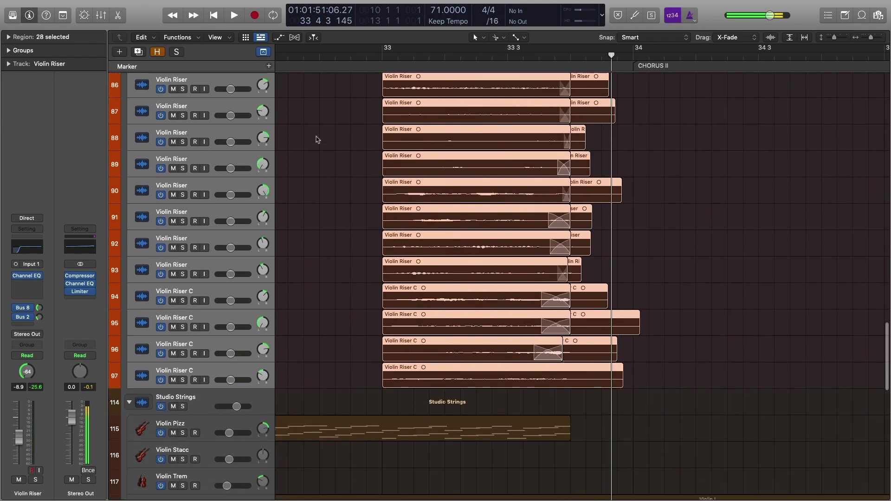
scroll(553, 277, up, 1)
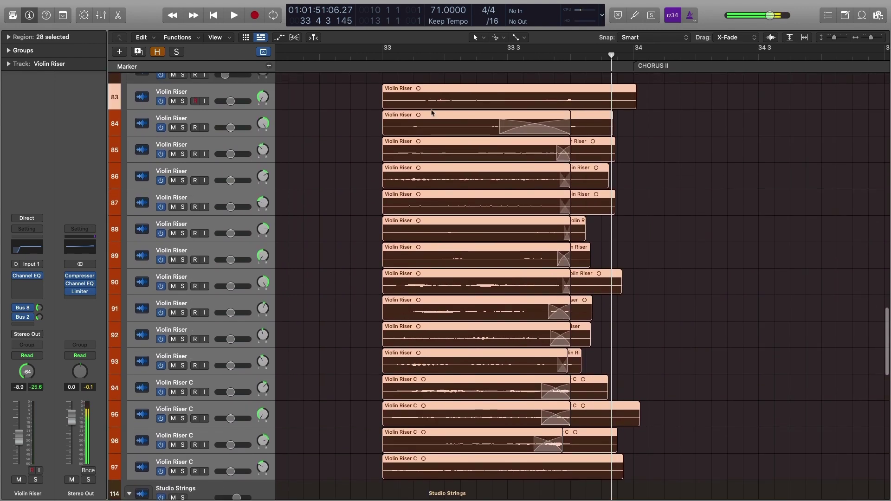
scroll(524, 159, down, 5)
scroll(524, 159, up, 8)
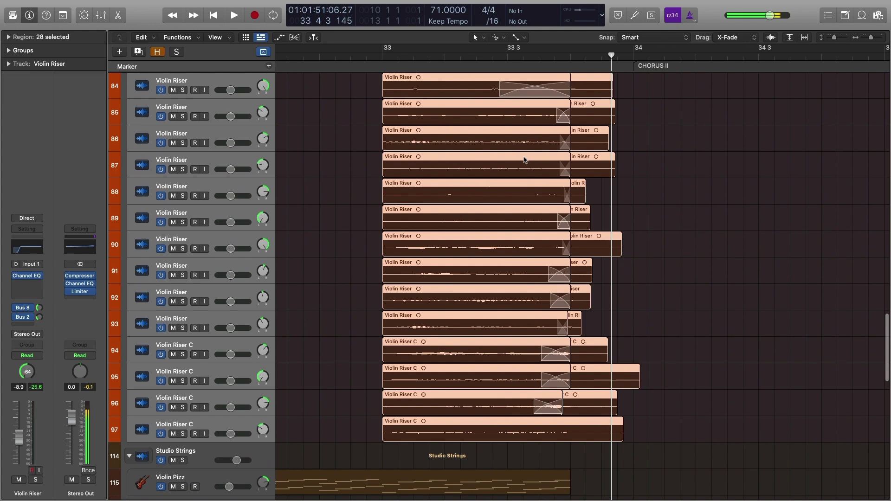
scroll(523, 159, up, 5)
click(533, 277)
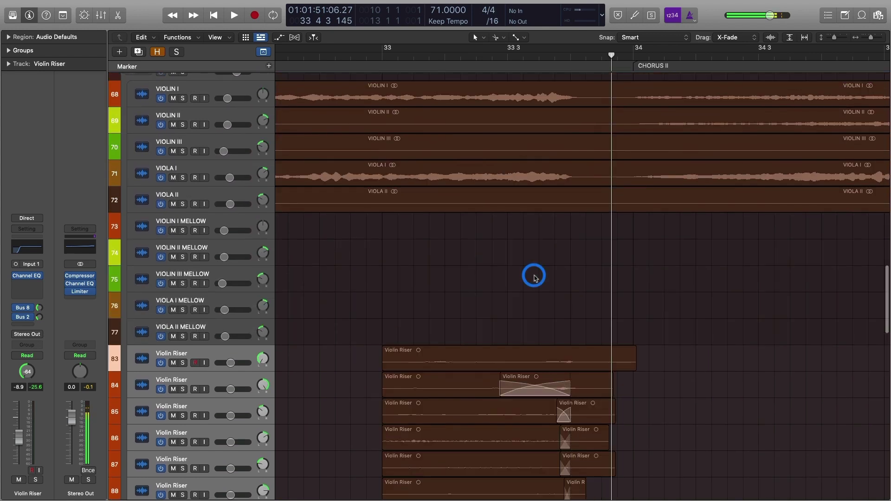
- Show the keys, strings and riser tracks together around bar 33 and select both Throbbing Riser tracks
key(super+Left)
key(super+Left)
key(super+Left)
key(super+Up)
key(super+Up)
key(super+Up)
key(super+Up)
key(super+Up)
key(super+Up)
key(super+Up)
key(super+Up)
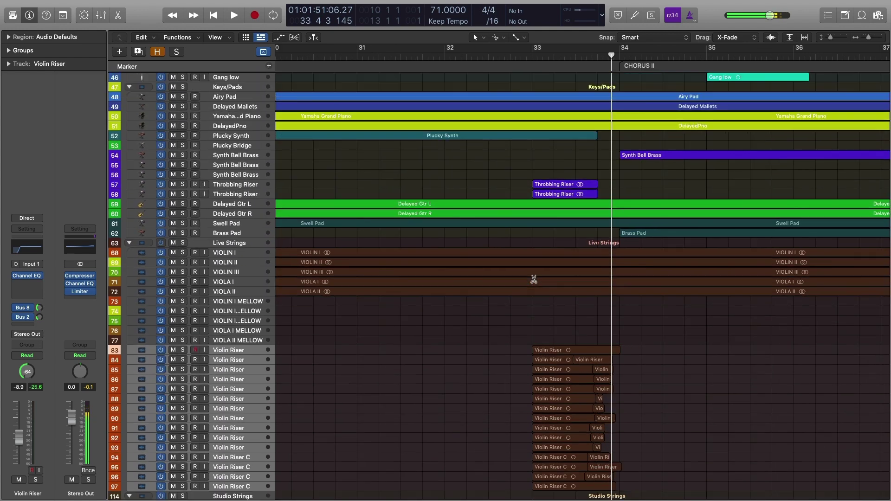
key(super+Up)
click(240, 187)
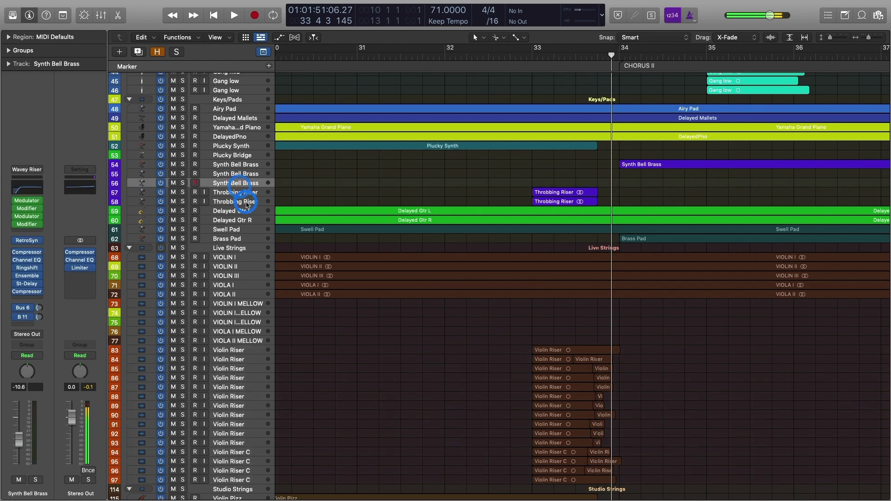
shift+click(245, 201)
click(254, 192)
shift+click(256, 200)
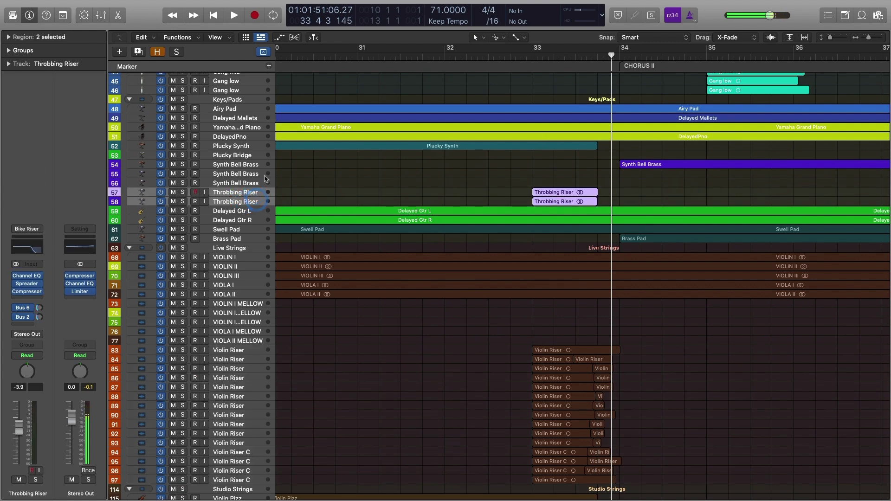
- Try the Wavey Riser and Bike Riser patches on the empty Synth Bell Brass tracks and view the Arrangement FX synthesizer presets
click(236, 185)
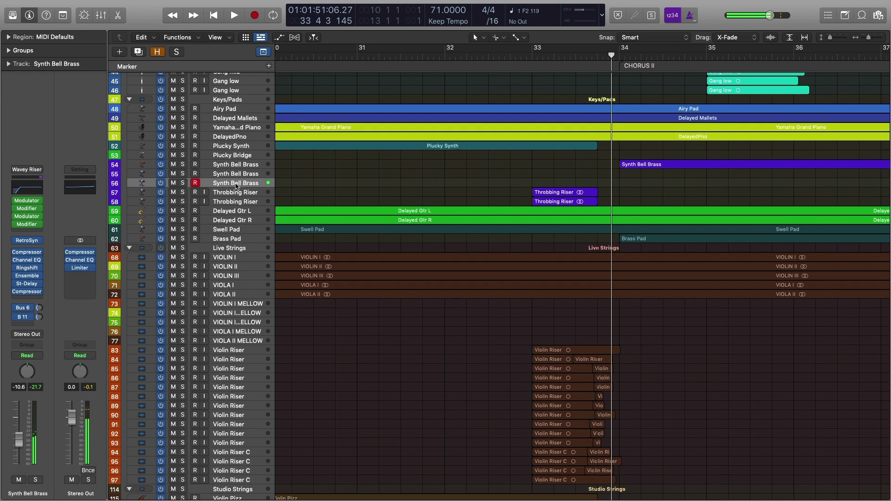
key(Up)
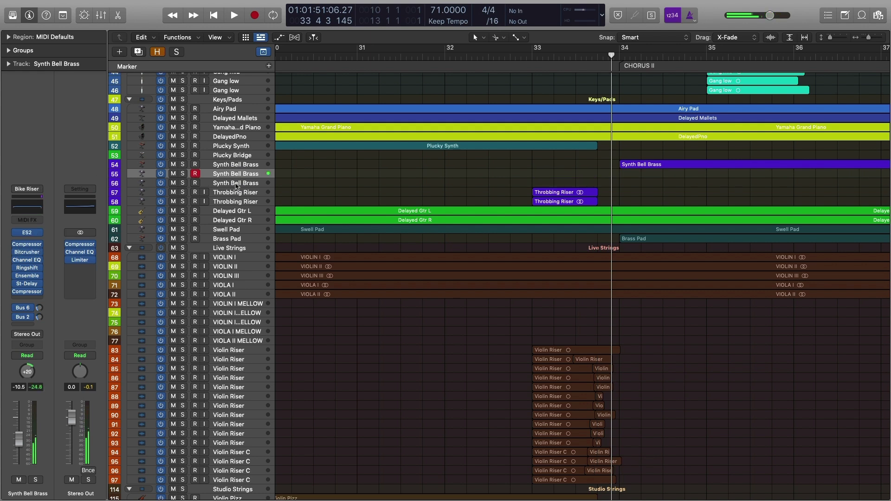
click(12, 15)
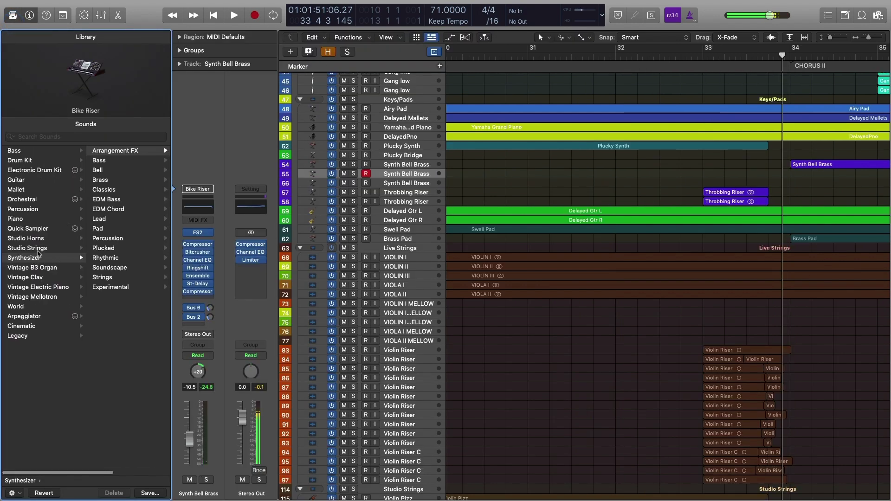
click(106, 152)
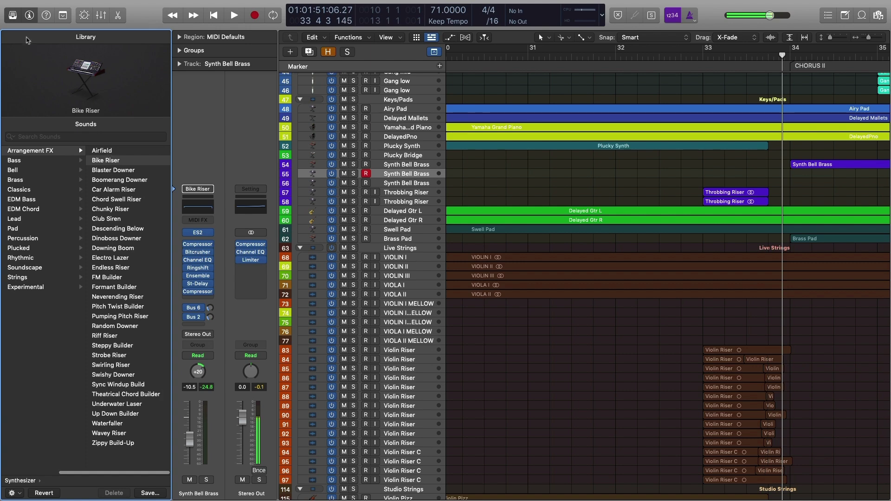
key(y)
- Select both Throbbing Riser tracks, place the playhead at bar 33 and enlarge their regions
click(238, 194)
shift+click(240, 201)
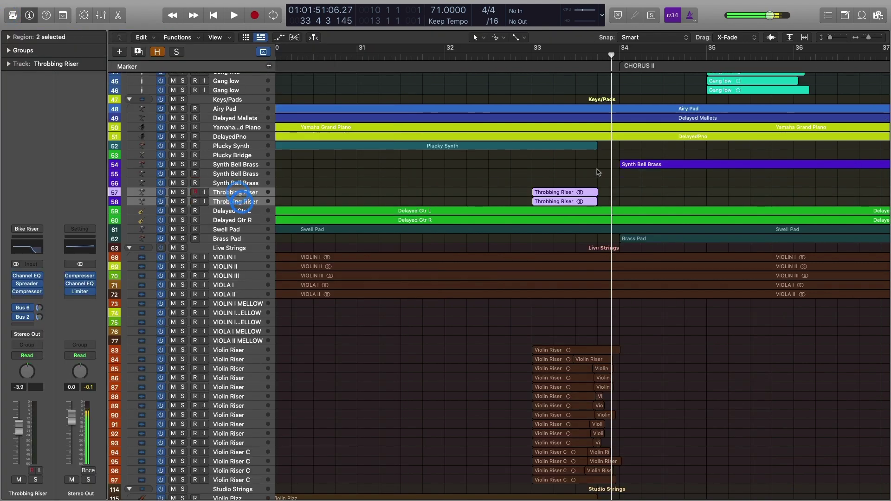
click(531, 56)
key(super+Right)
key(super+Down)
key(super+Down)
key(super+Down)
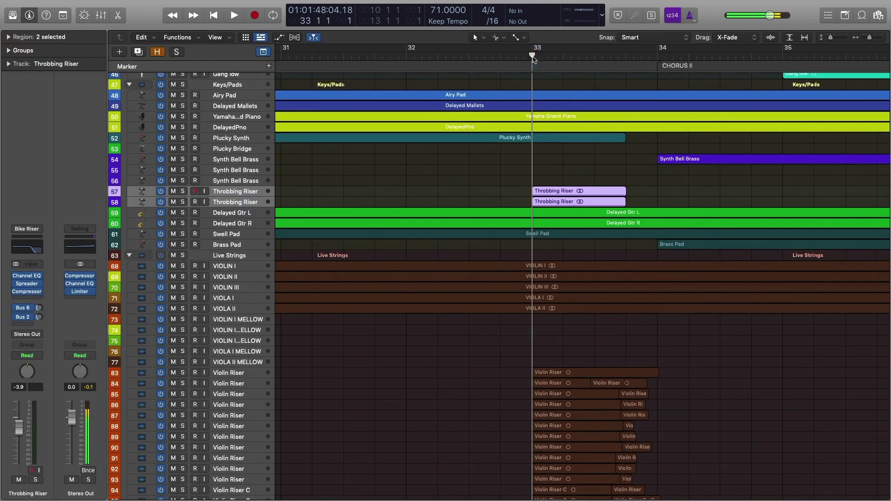
key(super+Down)
key(super+Down)
key(super+Down)
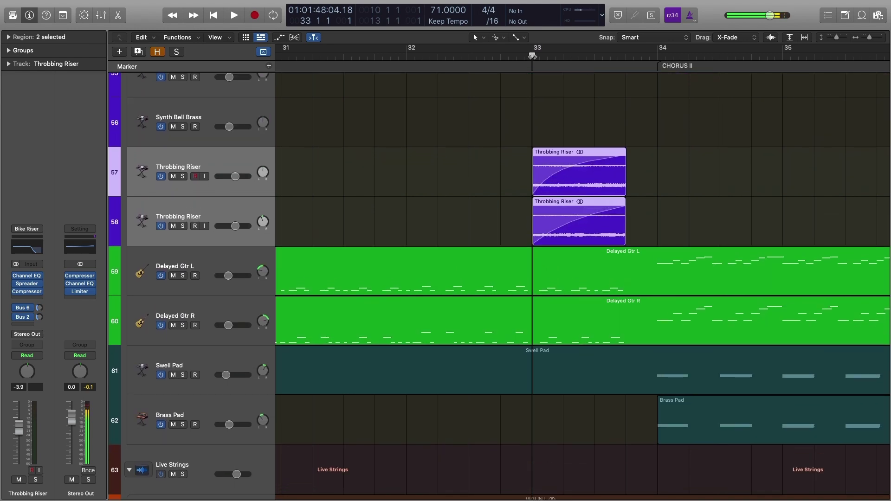
scroll(734, 209, right, 3)
- Audition the two Throbbing Risers soloed from bar 33, stop before Chorus II and turn off their solo
key(ctrl+s)
key(space)
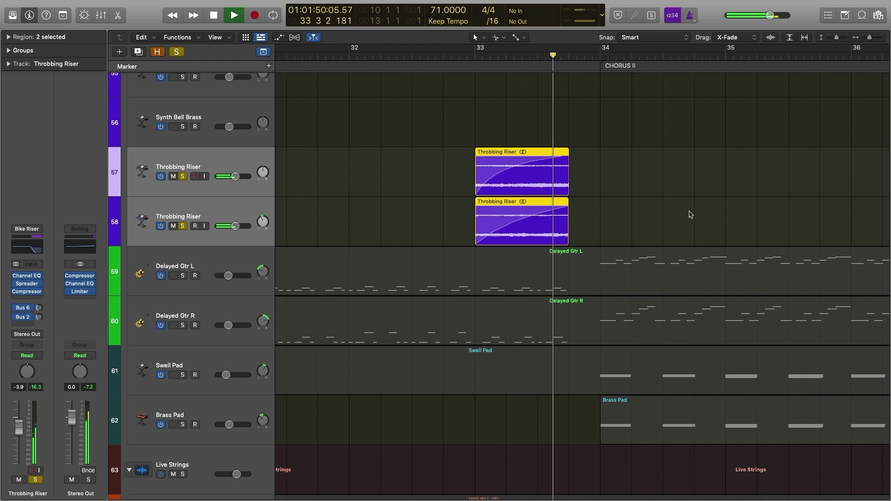
key(space)
key(ctrl+s)
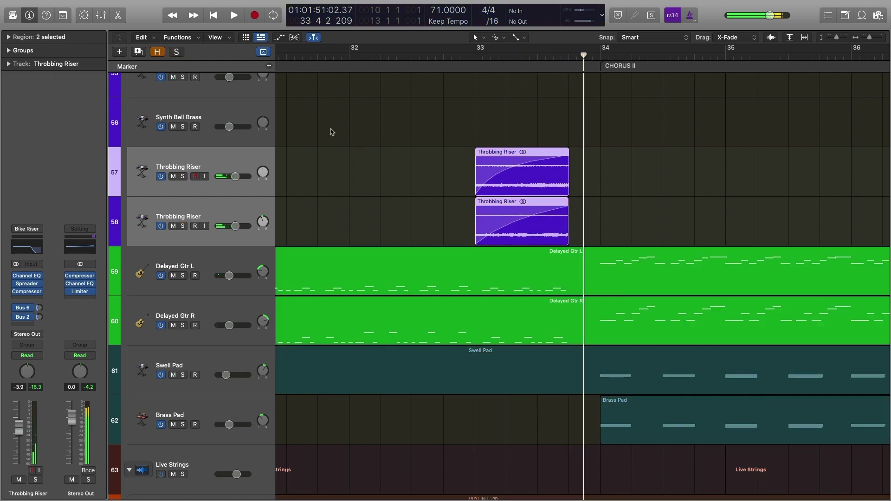
- Deselect the riser regions and play the full mix from just before bar 33 into Chorus II with more tracks in view
click(458, 55)
click(637, 213)
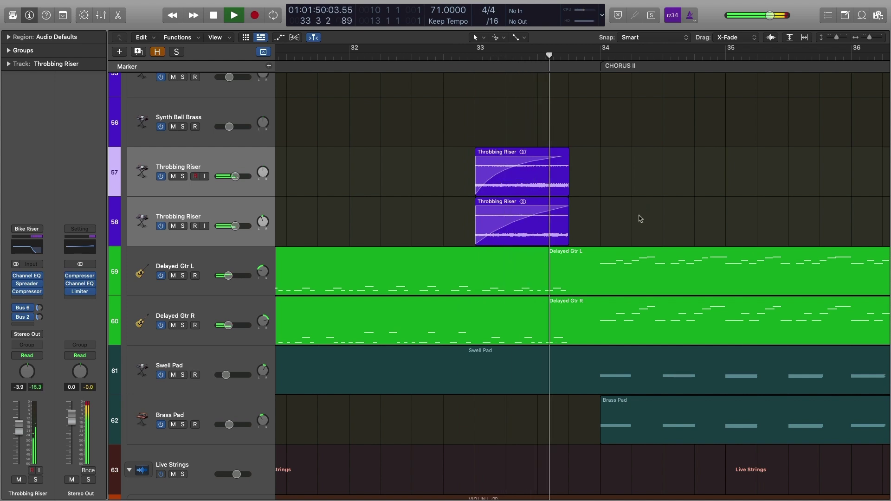
scroll(639, 219, down, 5)
scroll(639, 220, down, 5)
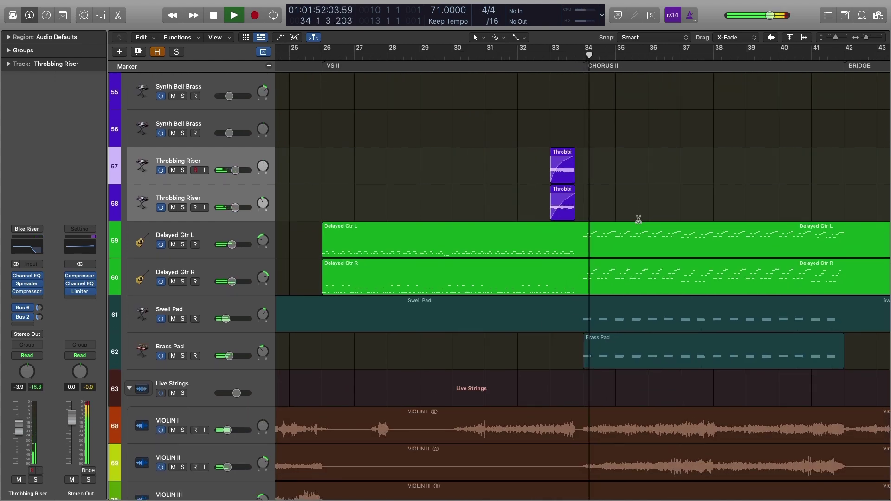
key(super+Up)
key(super+Up)
key(super+Up)
key(super+Up)
key(super+Up)
key(super+Up)
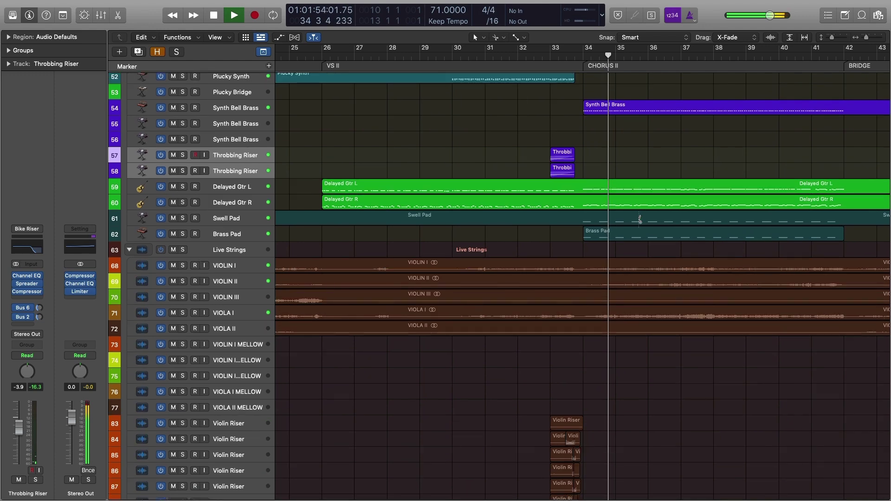
click(673, 314)
scroll(673, 314, right, 5)
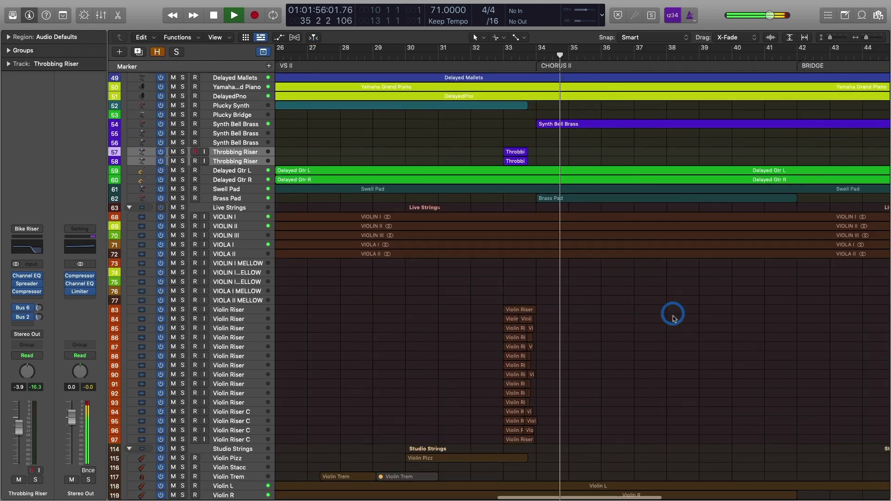
- Review the Chorus II vocal, gang and keys tracks while the full mix plays, and stop in bar 38
scroll(568, 276, up, 10)
scroll(566, 272, up, 4)
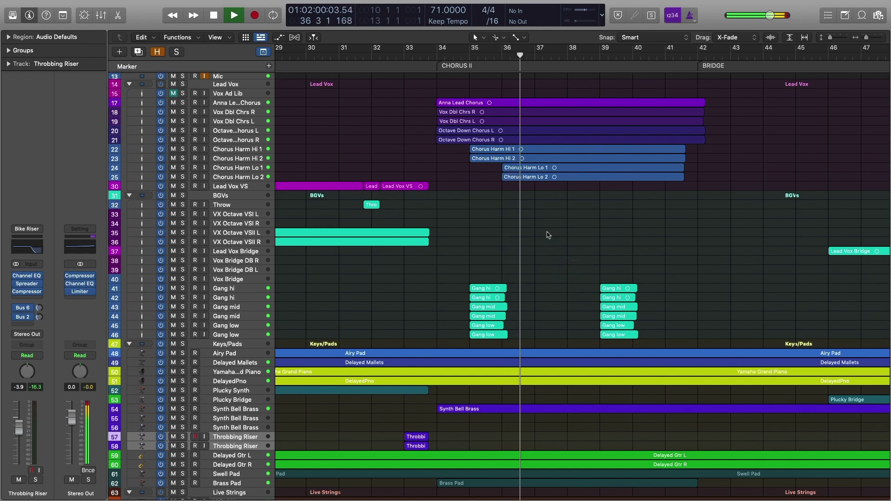
scroll(549, 239, right, 3)
scroll(548, 235, left, 2)
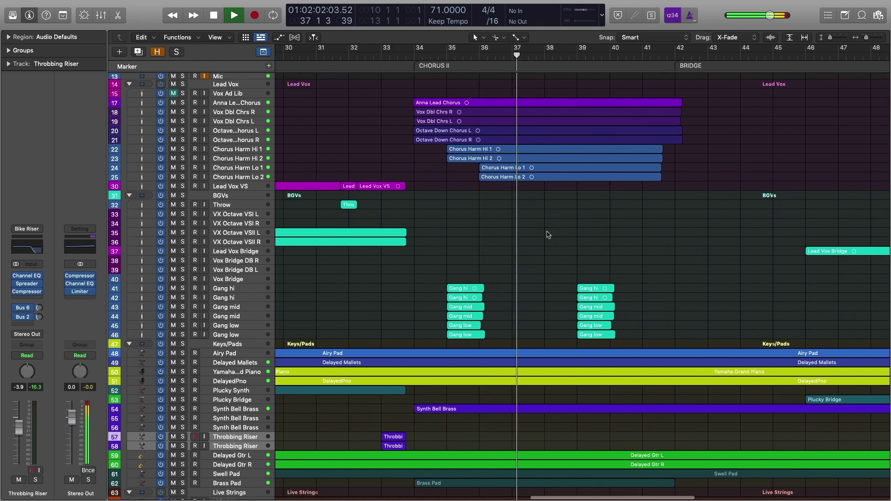
scroll(549, 232, down, 10)
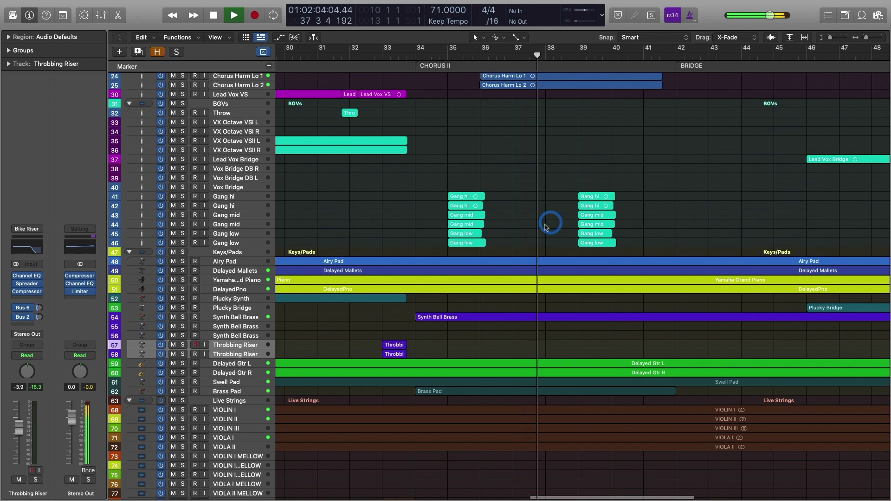
scroll(547, 228, down, 3)
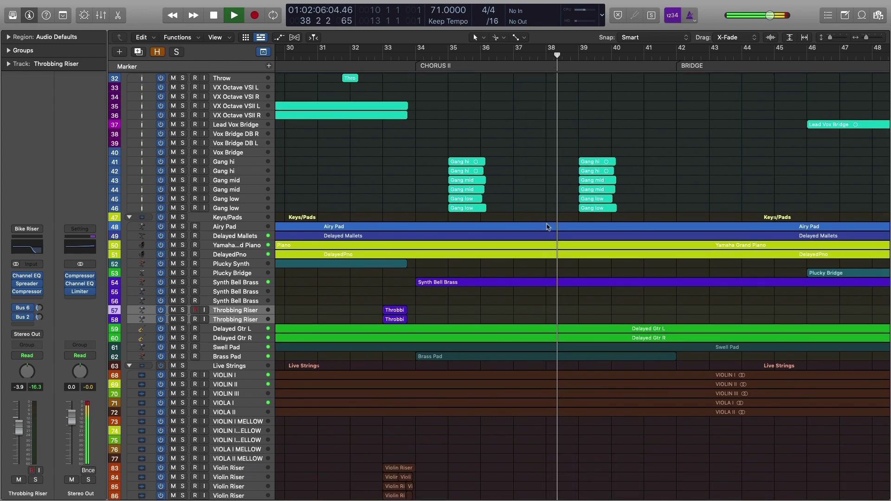
key(space)
- Select the nine Chorus II lead, double, octave and harmony vocal regions on tracks 17 to 25
scroll(549, 227, down, 7)
scroll(550, 228, up, 10)
scroll(550, 228, up, 11)
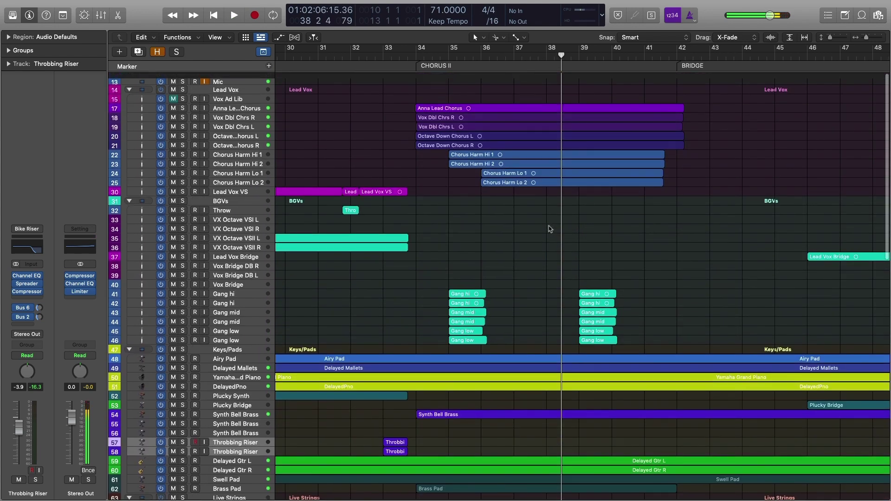
drag(477, 89, 600, 204)
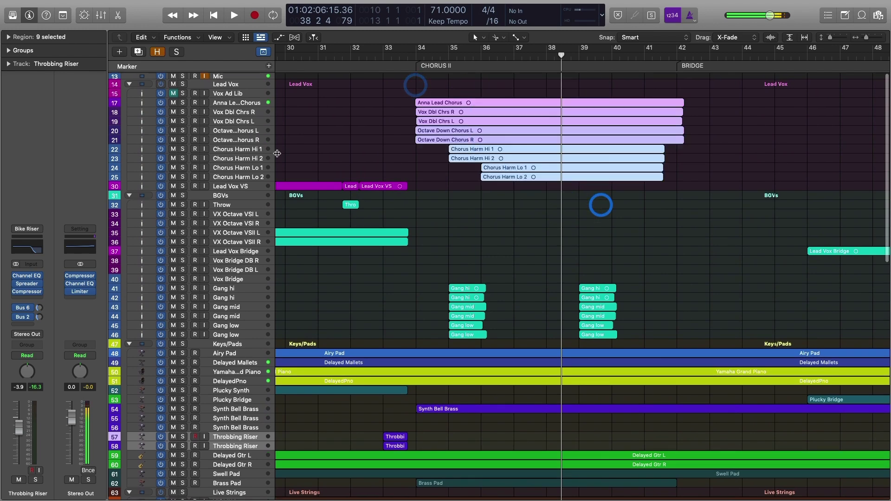
- Select the nine Chorus II vocal tracks from Anna Lead Chorus to Chorus Harm Lo 2
shift+click(229, 176)
click(511, 192)
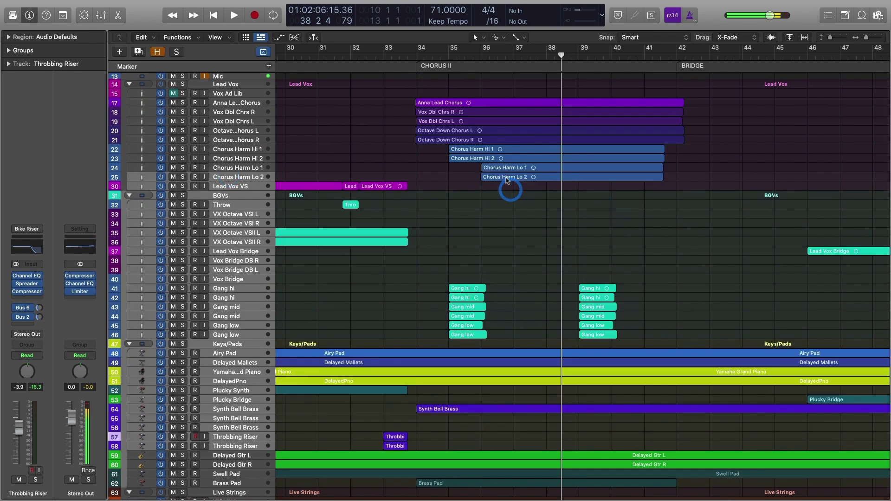
click(505, 170)
click(249, 177)
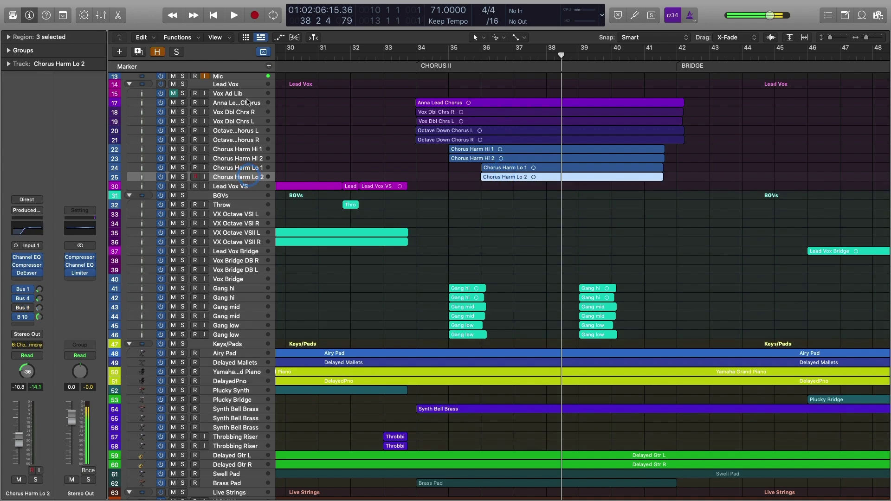
shift+click(247, 102)
- Audition the selected chorus vocals soloed from bars 36 and 35, stop in bar 37 and turn off their solo
click(476, 54)
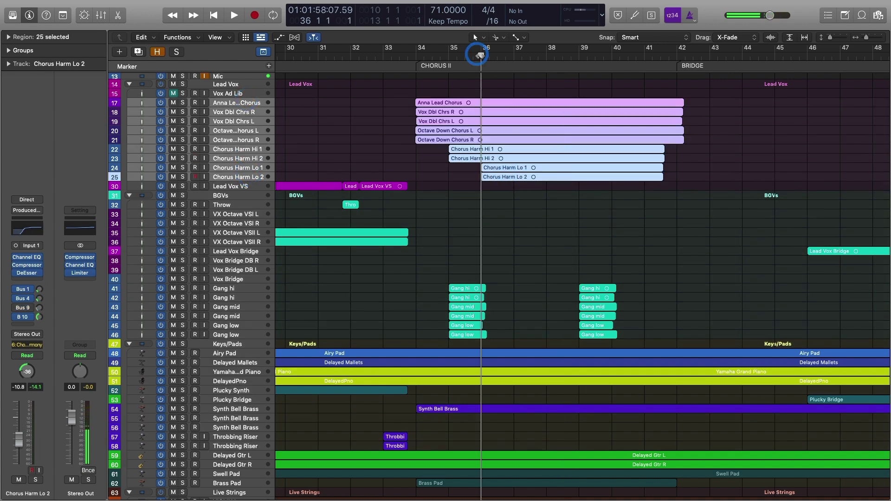
key(ctrl+s)
key(space)
key(space)
click(446, 54)
key(space)
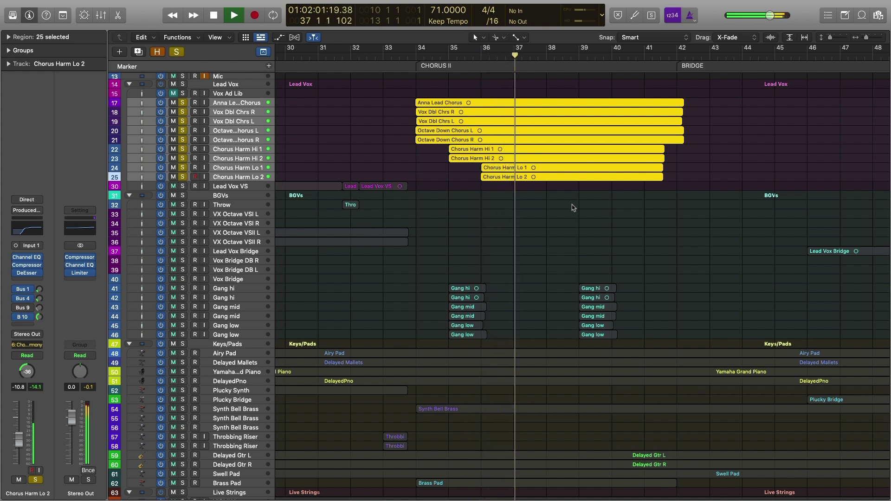
key(space)
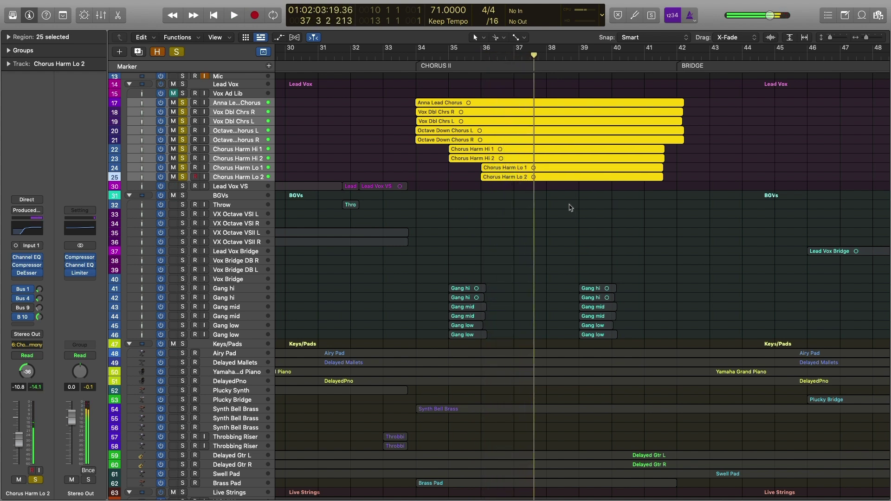
key(s)
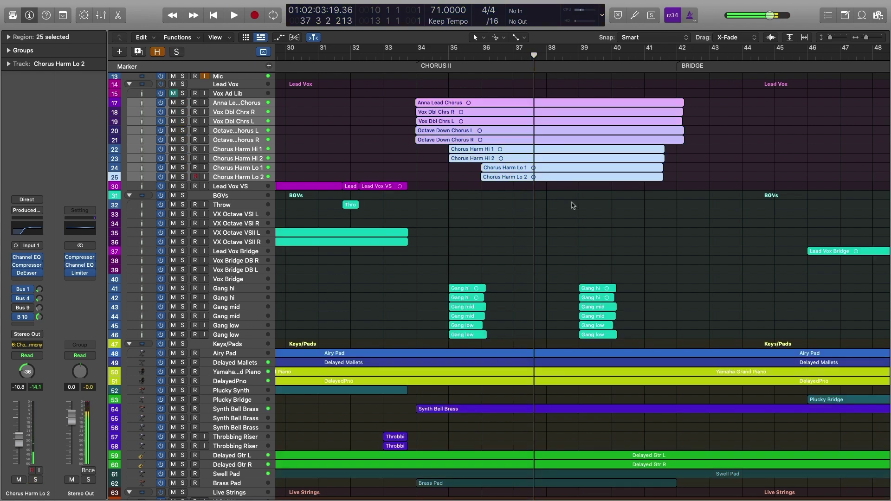
- Deselect the chorus vocal regions and look over the gang, keys and string layers from VS II to Chorus III
click(572, 211)
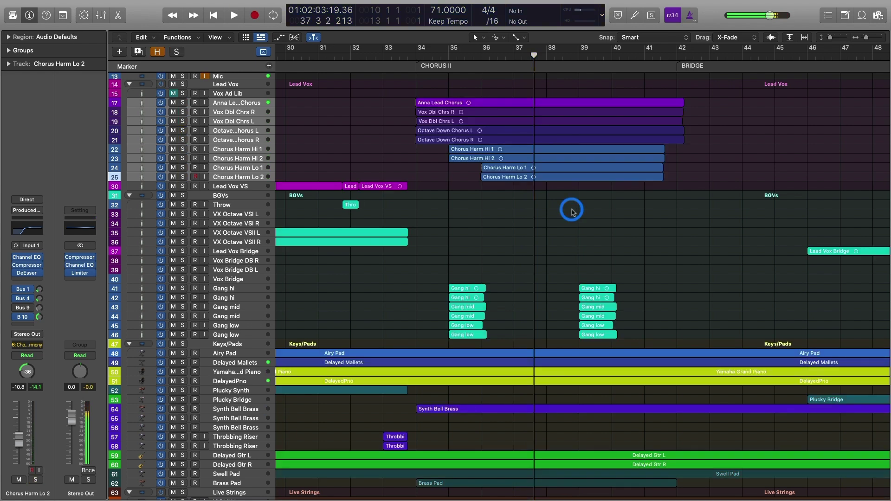
scroll(573, 212, down, 2)
key(super+Left)
key(super+Left)
key(super+Up)
key(super+Up)
key(super+Up)
key(super+Up)
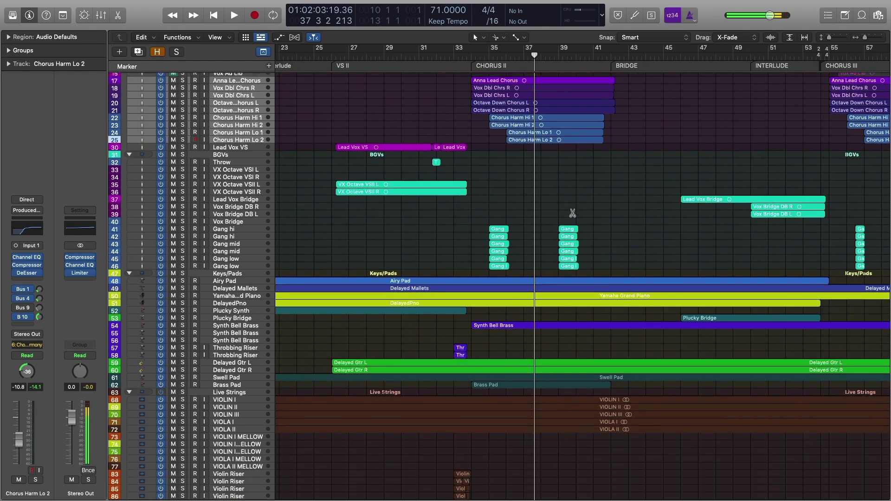
scroll(574, 212, up, 2)
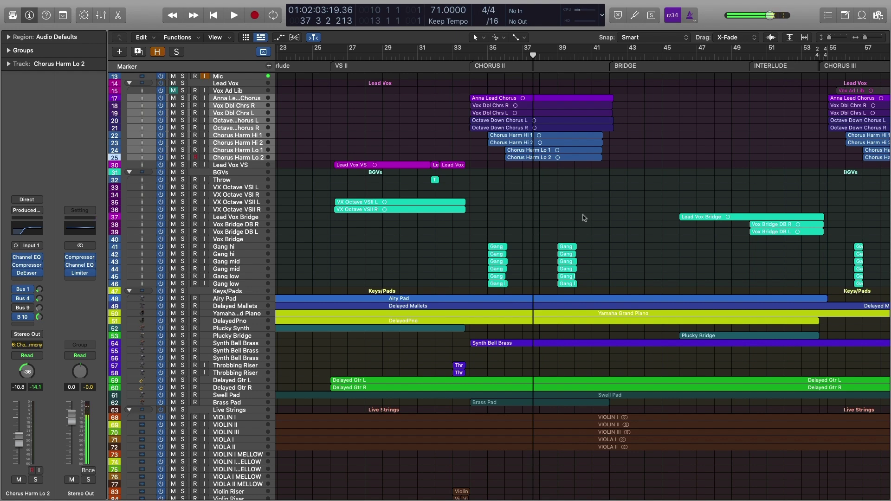
scroll(583, 218, down, 3)
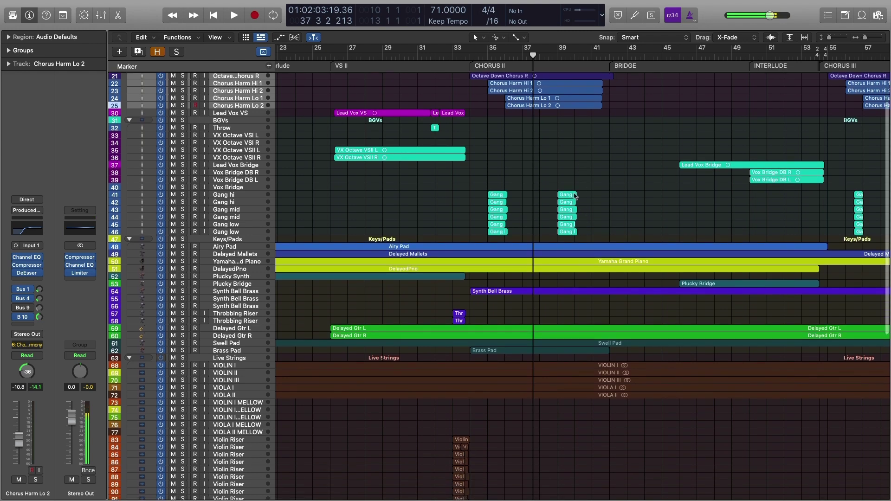
- Place the playhead at bar 34 and select the six Gang hi, mid and low tracks
click(474, 54)
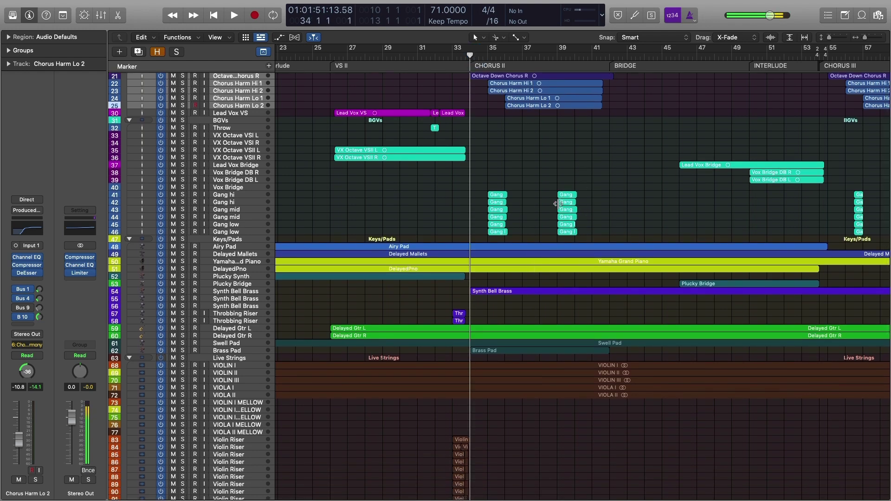
scroll(560, 203, down, 3)
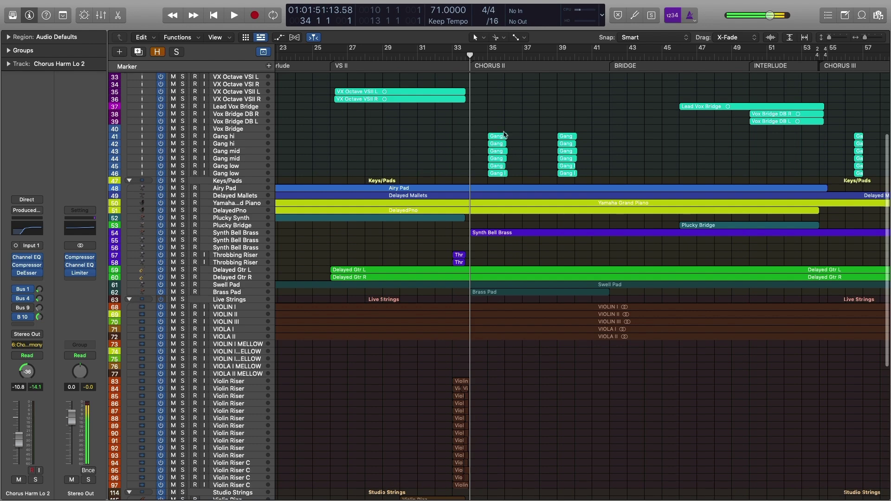
scroll(491, 159, up, 1)
drag(519, 190, 527, 197)
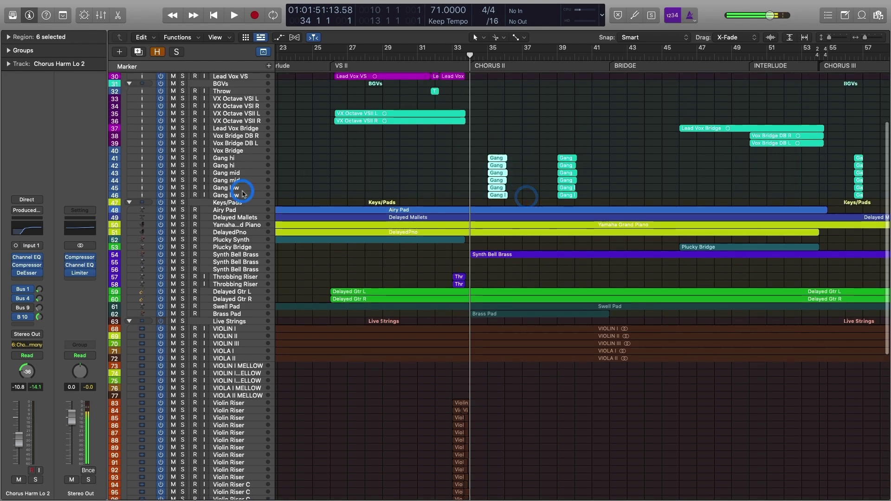
click(241, 191)
shift+click(238, 158)
click(242, 195)
shift+click(238, 158)
- Audition the six gang vocal tracks soloed from bar 34, stop at bar 36 and turn off their solo
key(space)
key(s)
scroll(520, 134, up, 4)
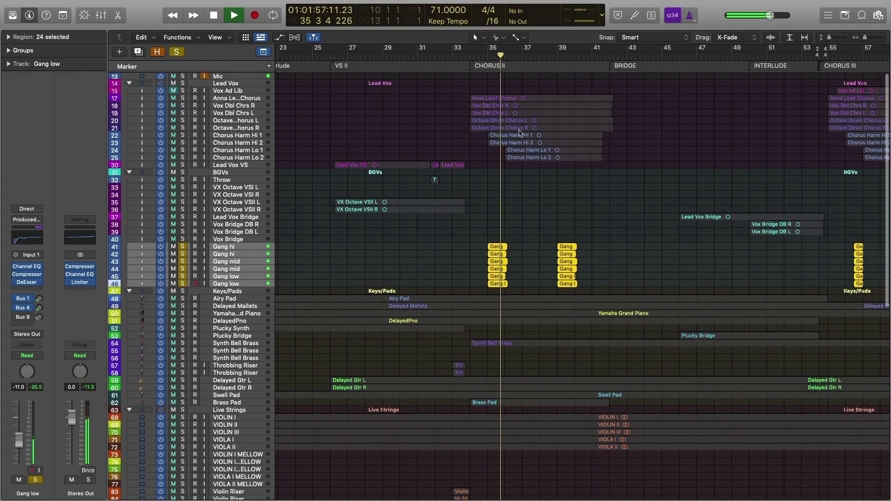
key(space)
key(s)
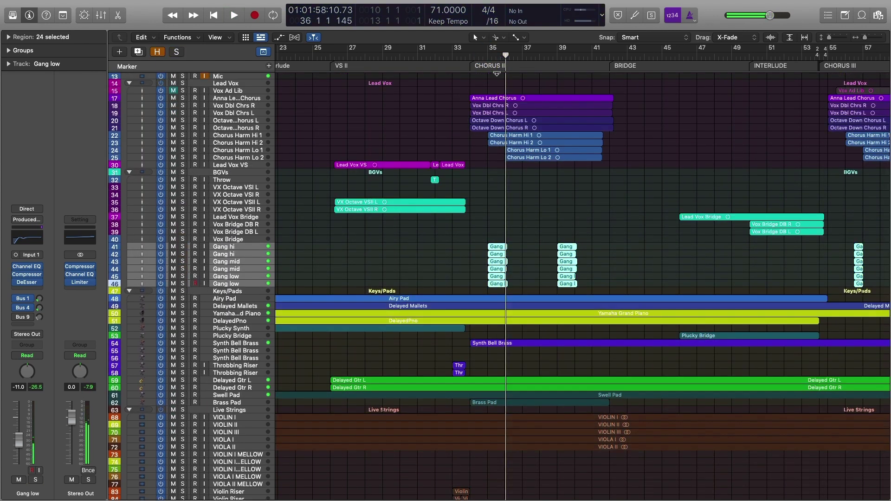
- Play the gang vocals in the full mix from bar 35, stop before bar 36 and deselect their regions
click(488, 54)
key(space)
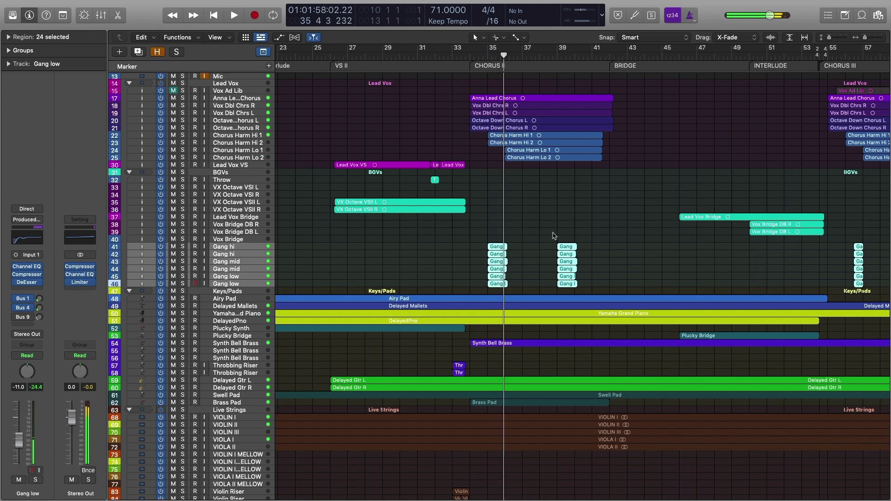
scroll(554, 239, down, 2)
click(542, 339)
- Select all Live Strings and Studio Strings tracks from VIOLIN I to Distant Violin L
scroll(206, 361, down, 3)
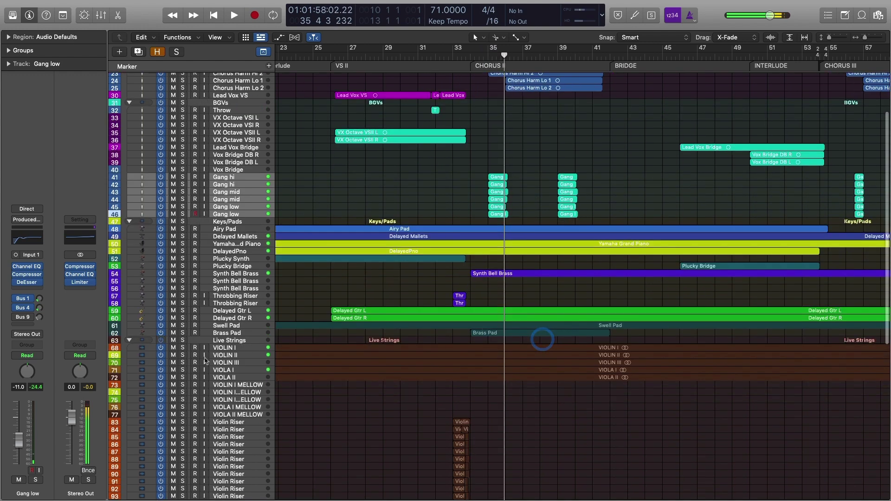
click(237, 349)
scroll(351, 330, down, 8)
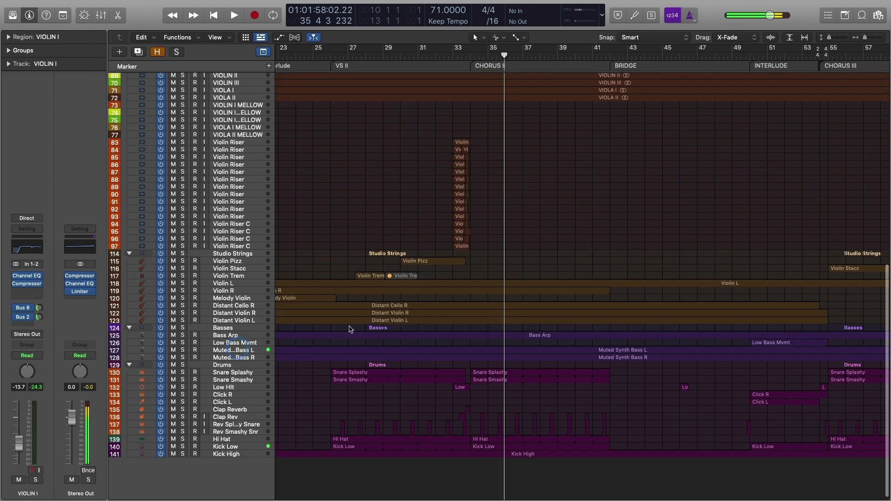
shift+click(248, 323)
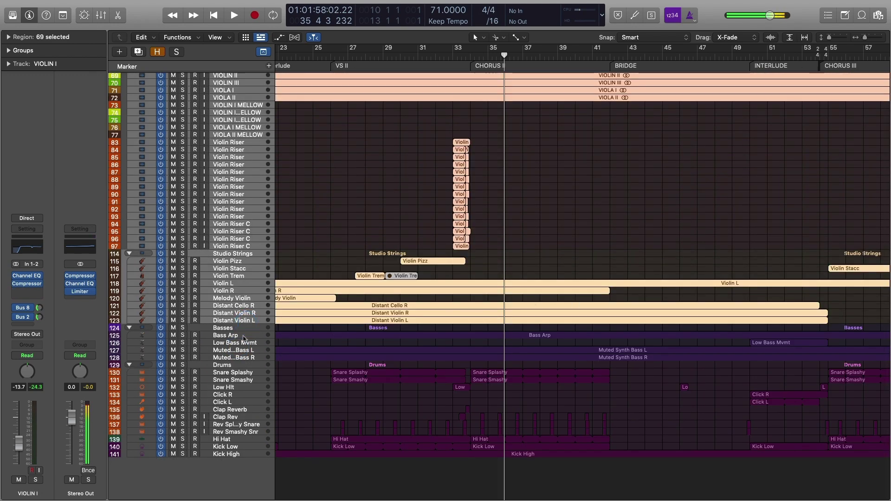
click(222, 261)
click(242, 323)
scroll(242, 301, up, 6)
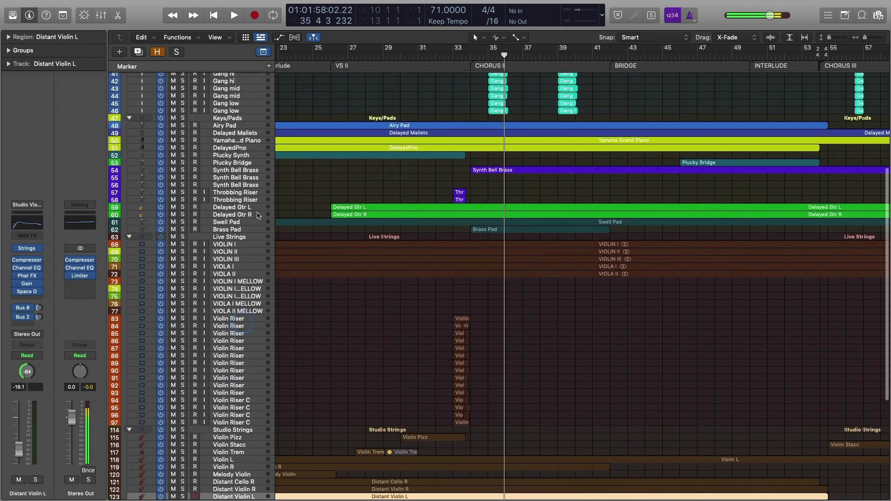
shift+click(241, 248)
- Move the playhead to the start of Chorus II and extend the track selection through the basses and drums to Kick High
click(470, 54)
scroll(505, 211, down, 8)
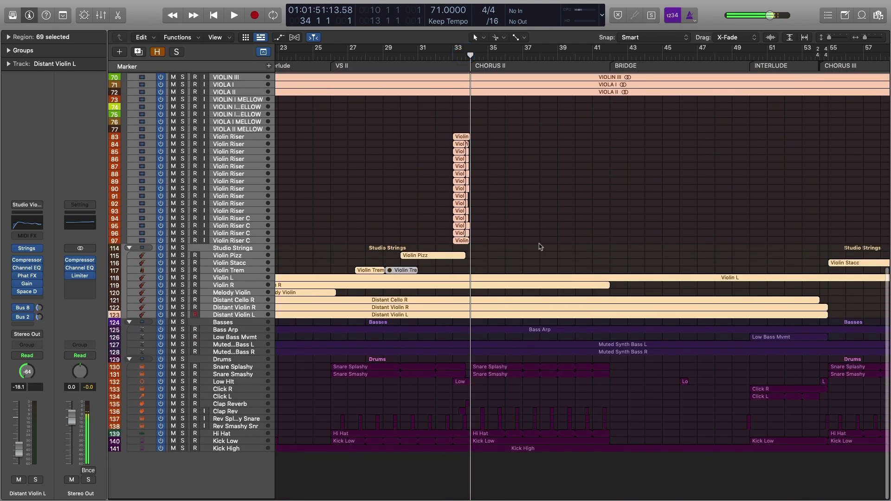
shift+click(233, 453)
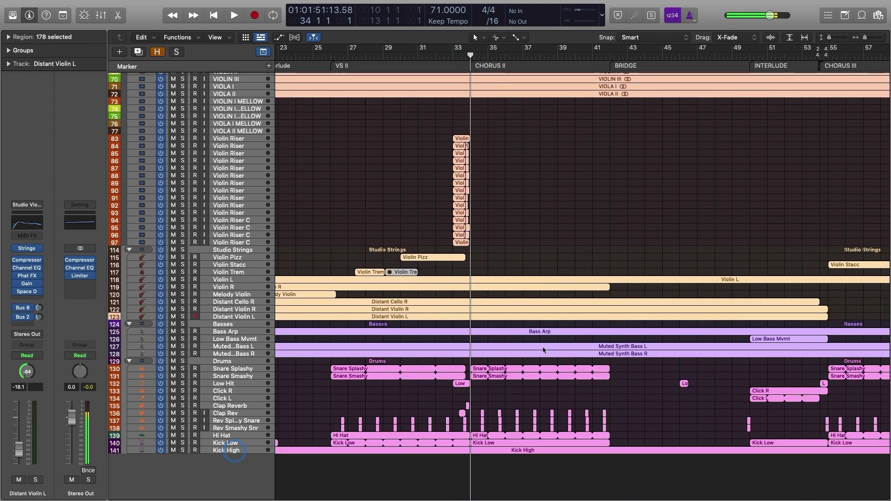
- Audition the strings, basses and drums soloed from bar 34, stop at bar 39 and turn off their solo
key(ctrl+s)
key(space)
scroll(575, 234, up, 4)
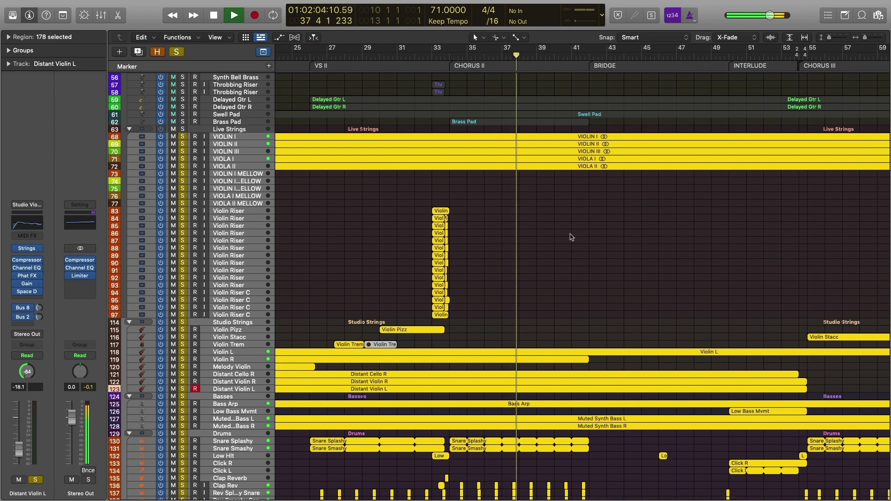
scroll(572, 238, up, 3)
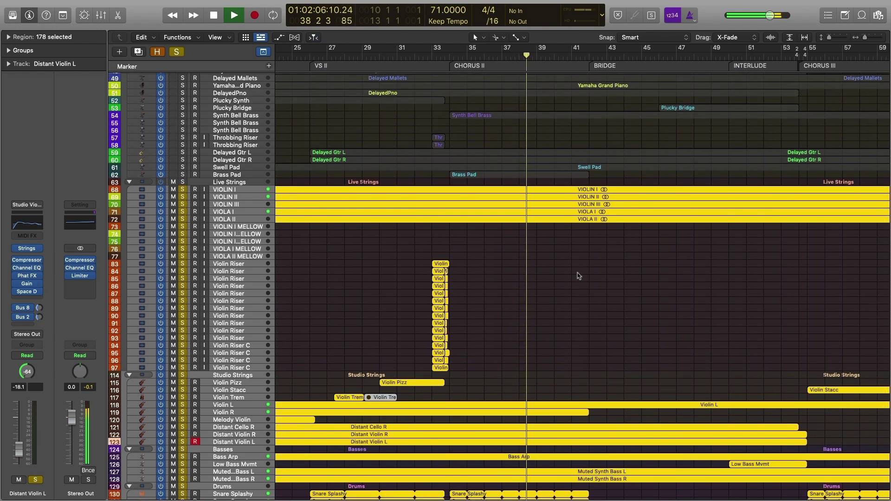
scroll(578, 276, up, 5)
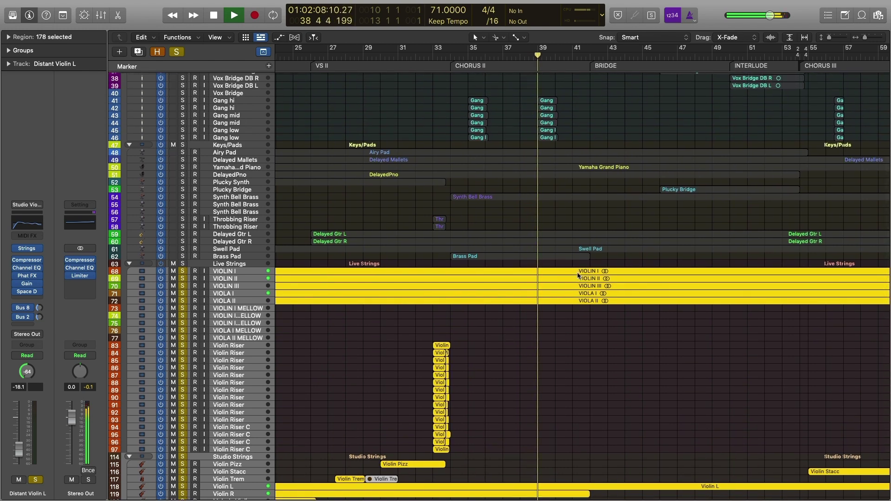
key(space)
key(ctrl+s)
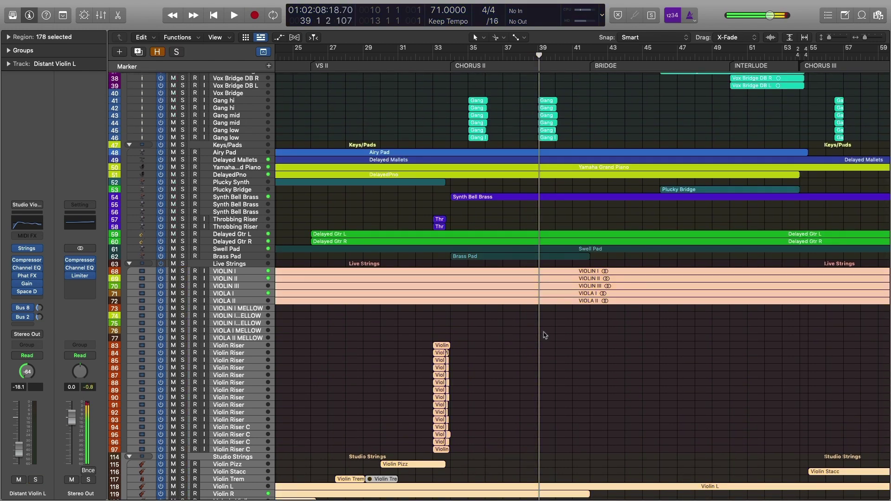
- Clear the string, bass and drum selection and select the Bass Arp track
scroll(544, 335, down, 5)
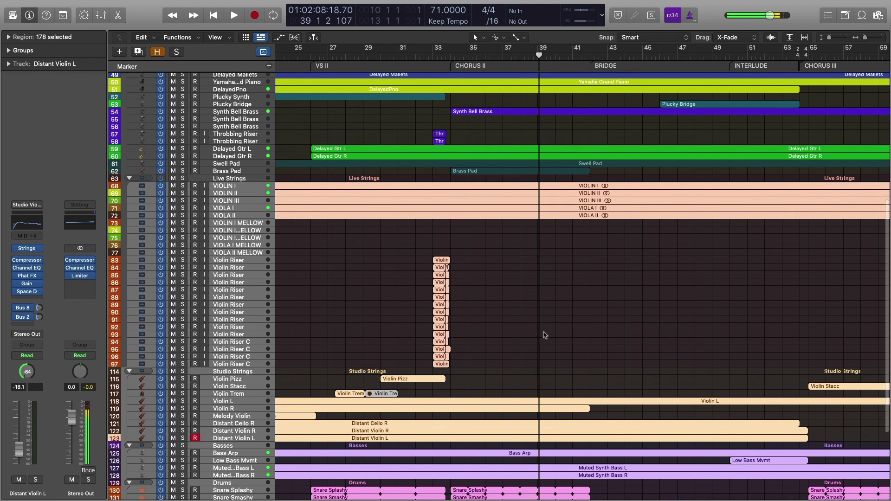
scroll(544, 335, down, 5)
click(532, 232)
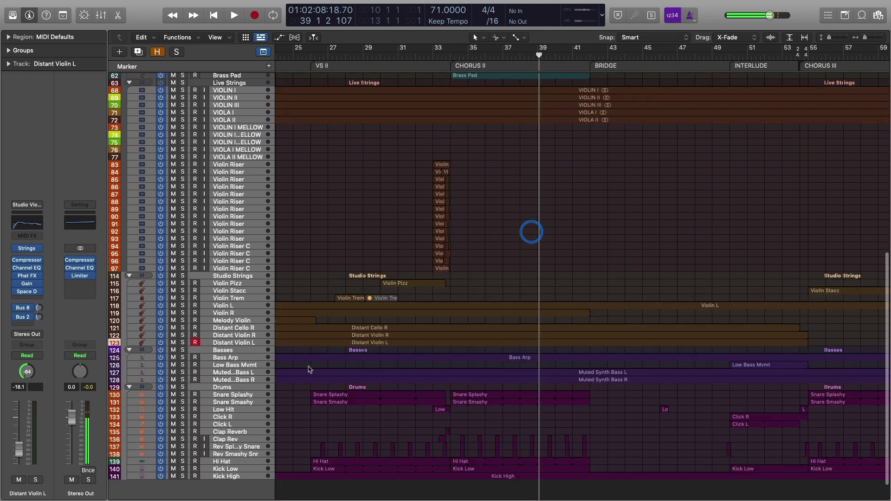
click(226, 358)
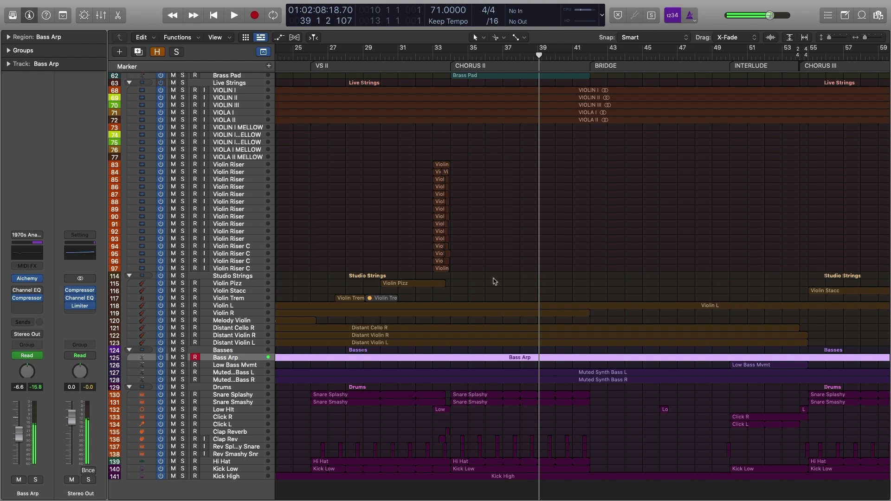
- Clear the region selection and start full-mix playback from bar 41, just before the Bridge marker
scroll(494, 281, up, 6)
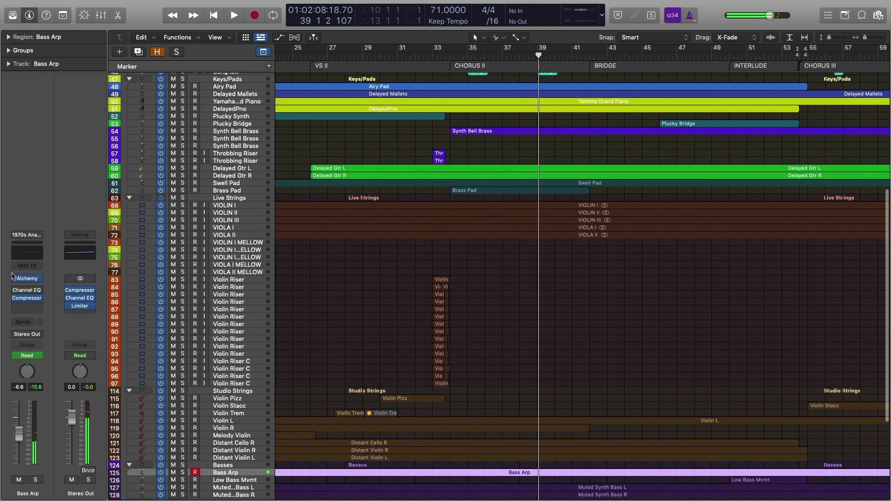
scroll(580, 223, up, 10)
click(579, 224)
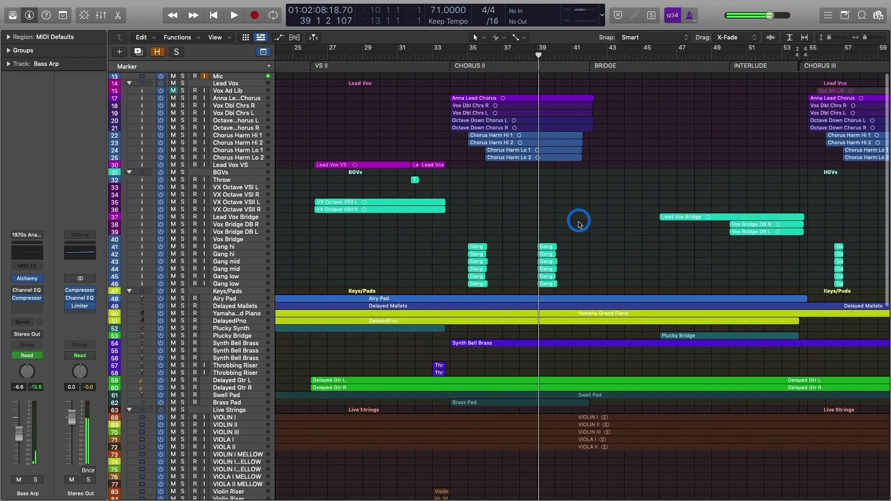
scroll(584, 222, right, 3)
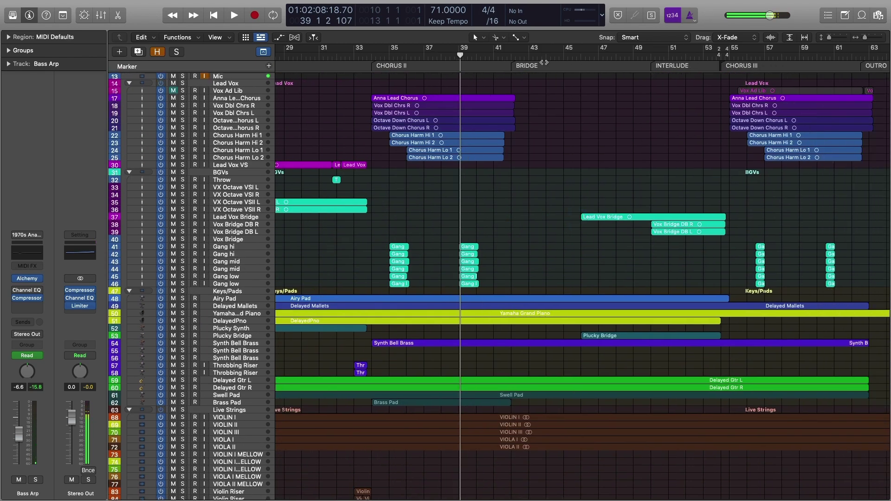
click(510, 55)
click(499, 56)
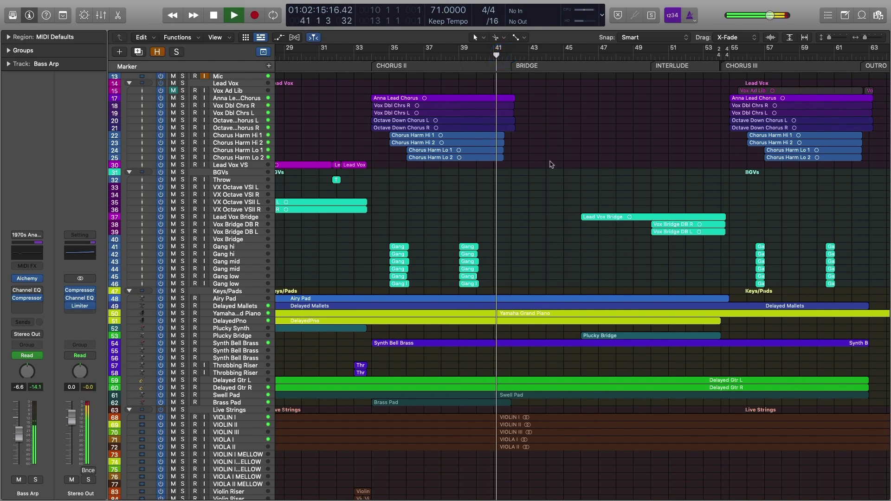
- Follow the full mix through the Bridge and Interlude, checking the active tracks, and stop playback at bar 55 in Chorus III
scroll(550, 164, down, 2)
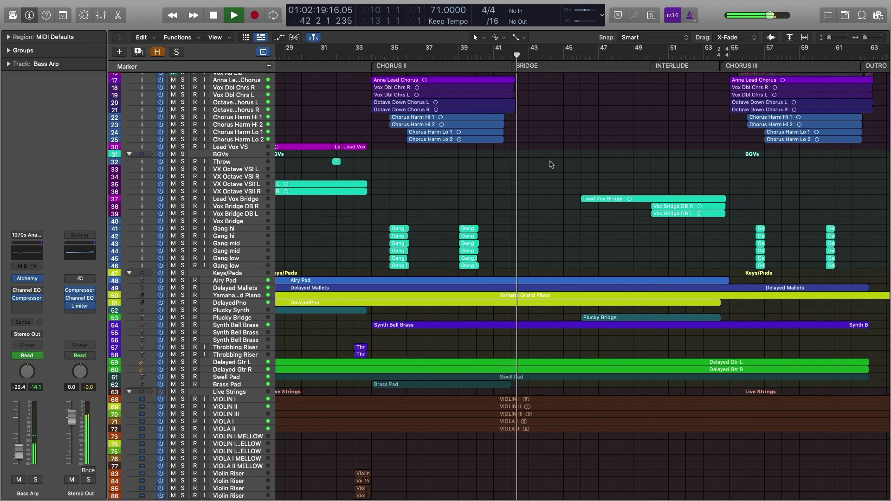
scroll(551, 164, down, 5)
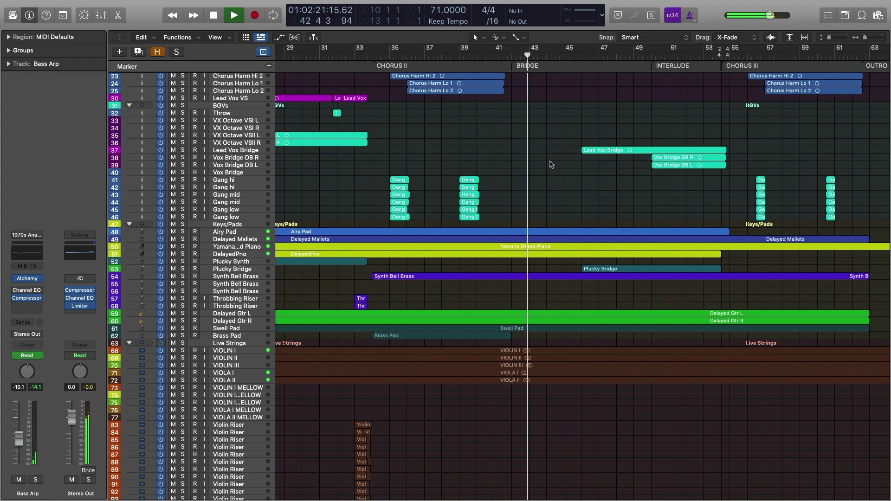
scroll(551, 164, right, 3)
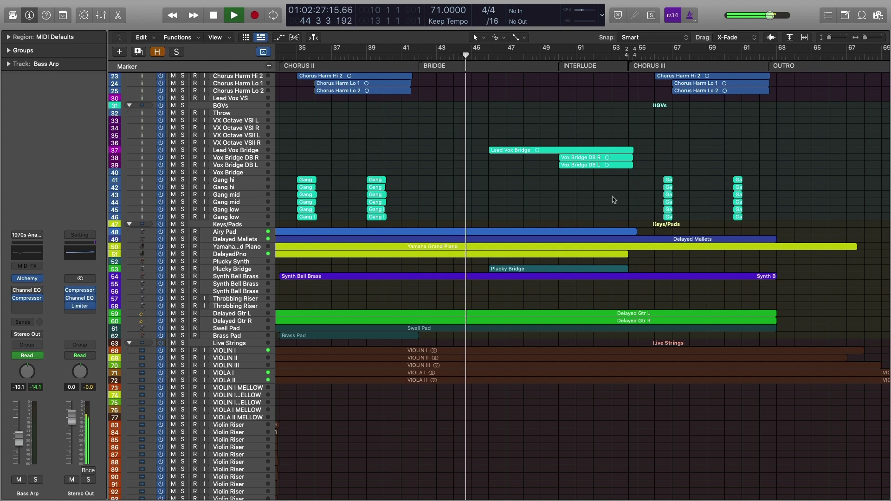
scroll(612, 199, right, 1)
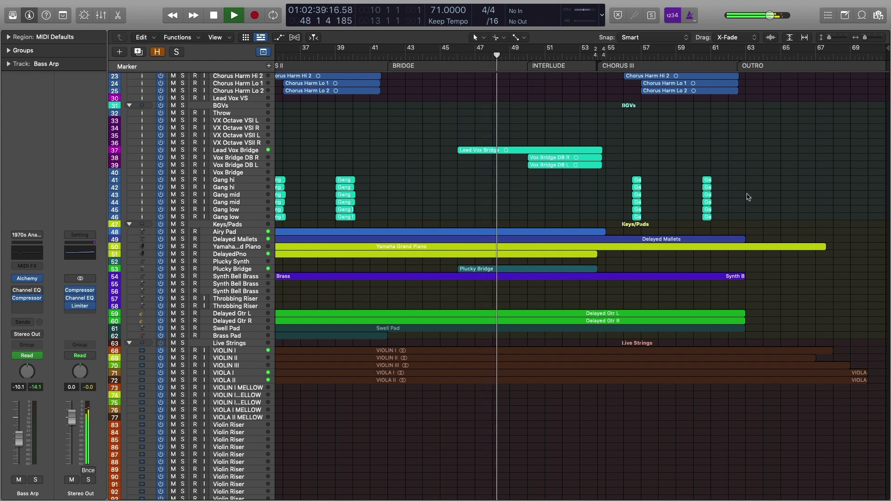
scroll(748, 197, up, 5)
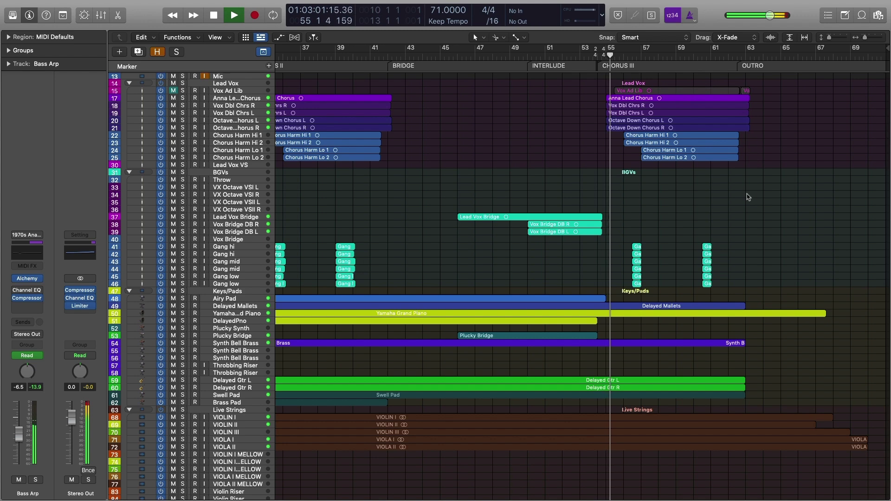
key(space)
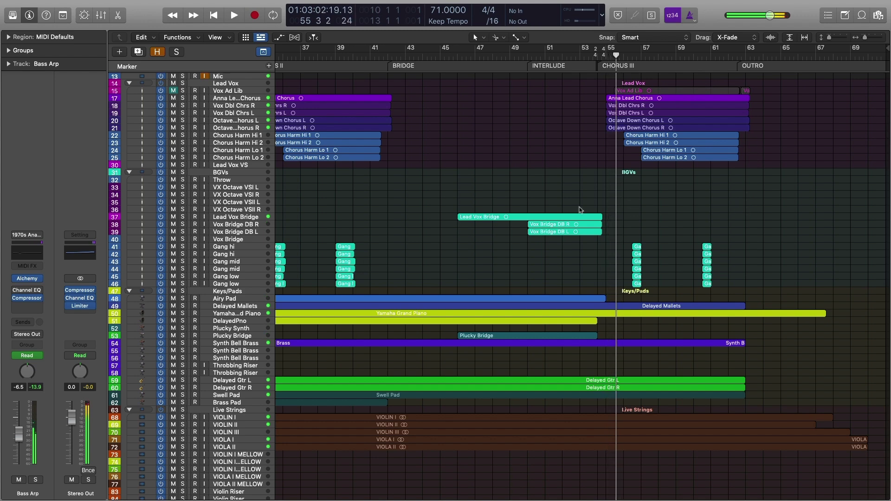
- Select the Plucky Bridge track and move the playhead to the start of its region at bar 46
scroll(534, 267, down, 5)
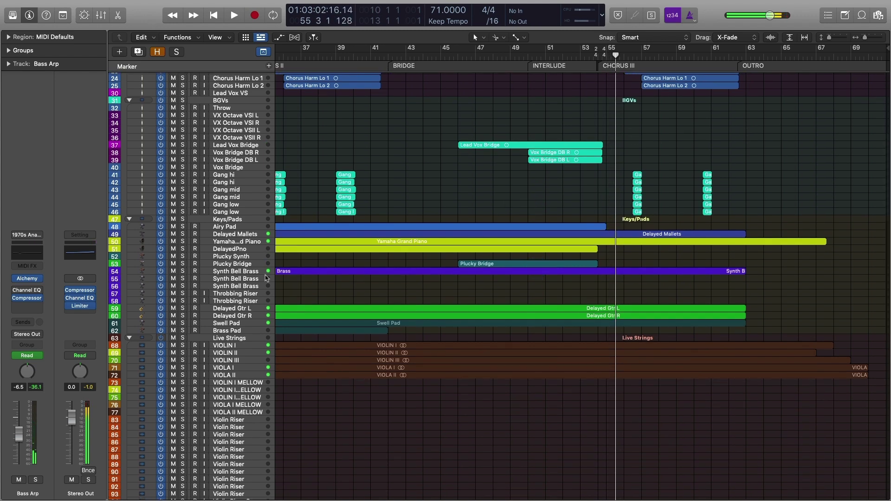
click(251, 263)
click(455, 60)
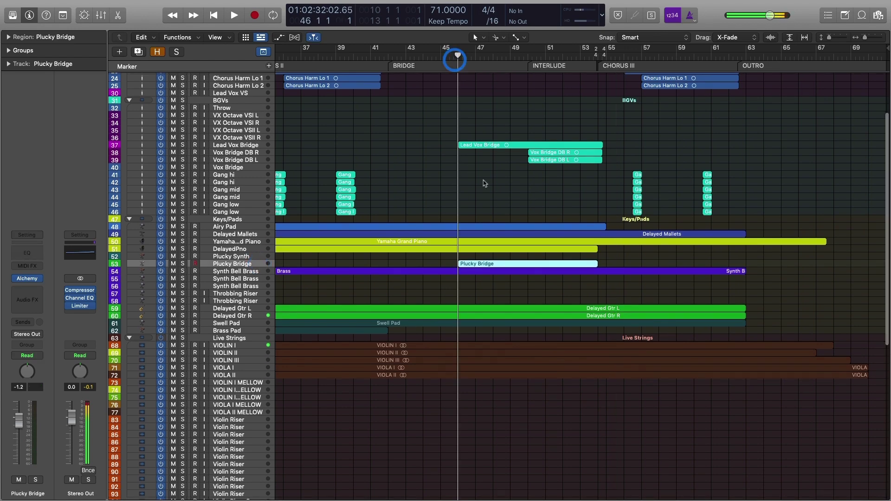
key(super+Right)
key(super+Right)
key(super+Down)
key(super+Down)
key(super+Down)
key(super+Down)
key(super+Down)
key(super+Down)
key(super+Down)
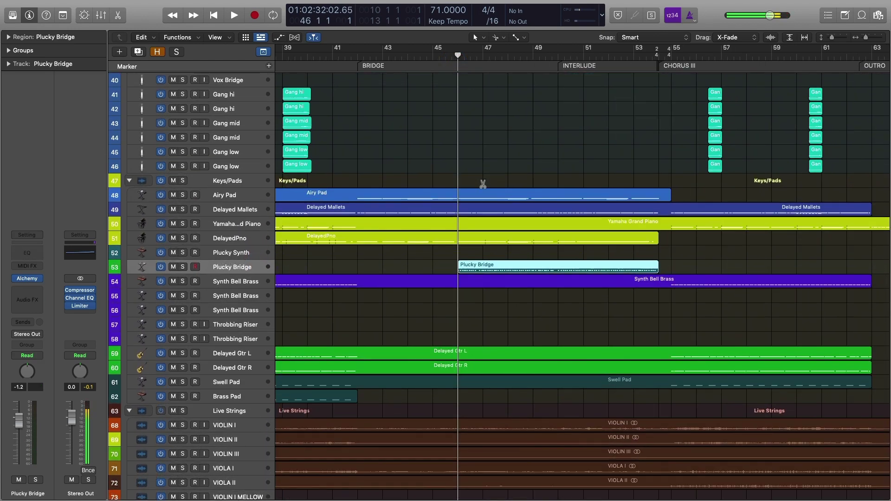
key(super+Down)
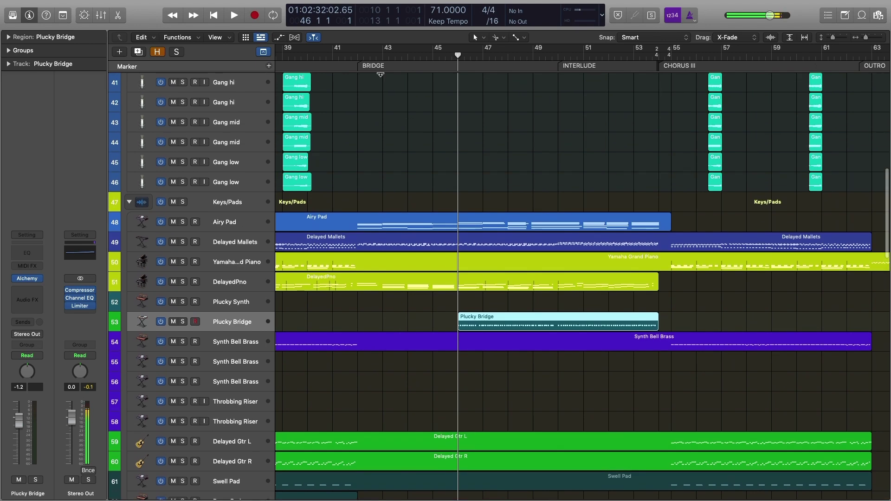
- Mark bars 42 to 46 as a cycle range, turn the cycle off and look over the bridge's vocal, keys and string regions
drag(374, 59, 448, 65)
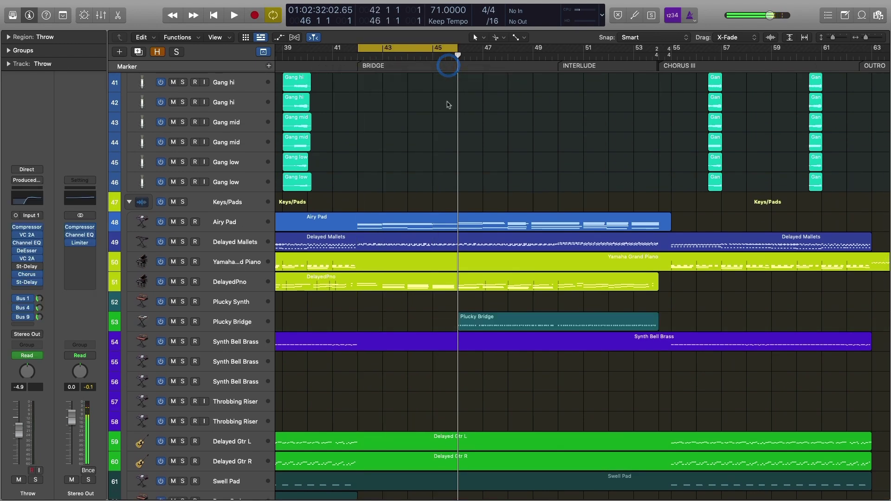
click(416, 49)
scroll(463, 135, right, 2)
scroll(480, 156, up, 5)
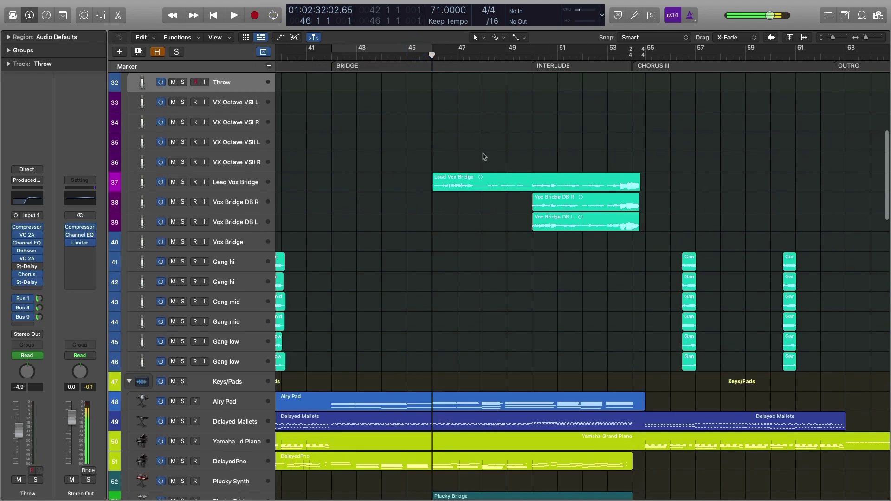
scroll(471, 256, down, 3)
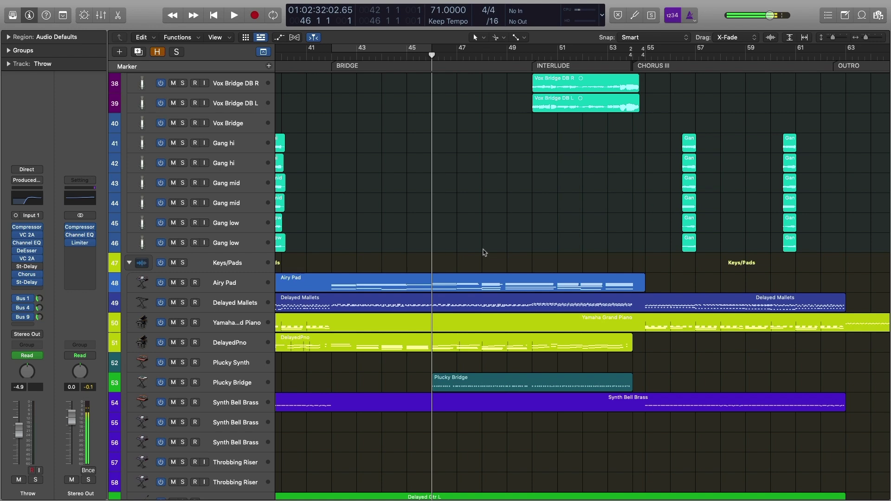
scroll(484, 253, down, 8)
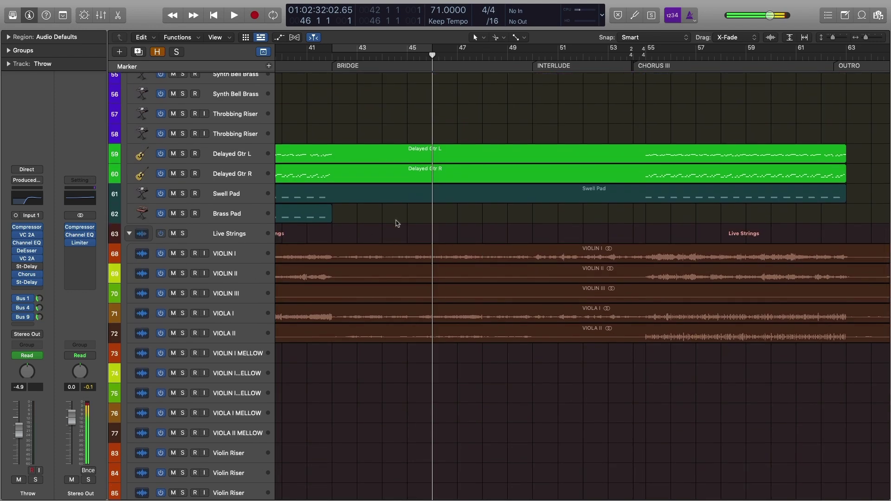
- Select the VIOLIN II to VIOLA II regions and start full-mix playback from the Interlude at bar 50
drag(446, 368, 533, 261)
scroll(536, 263, up, 5)
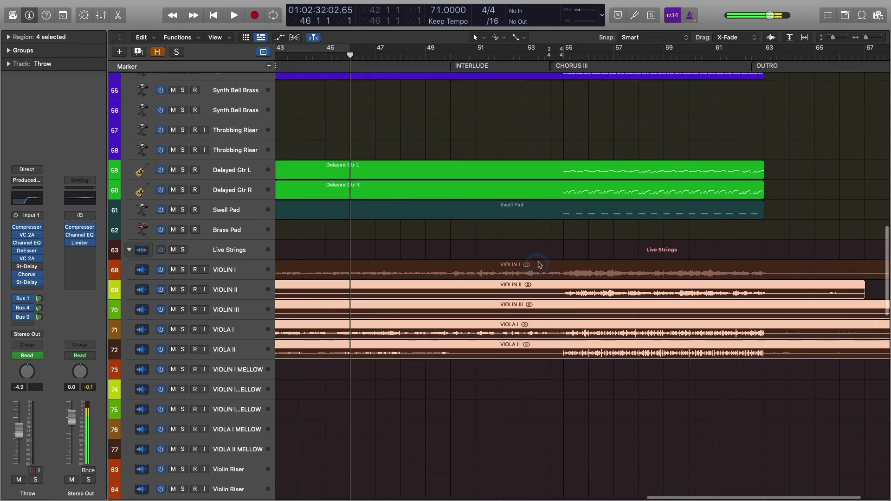
scroll(539, 265, up, 15)
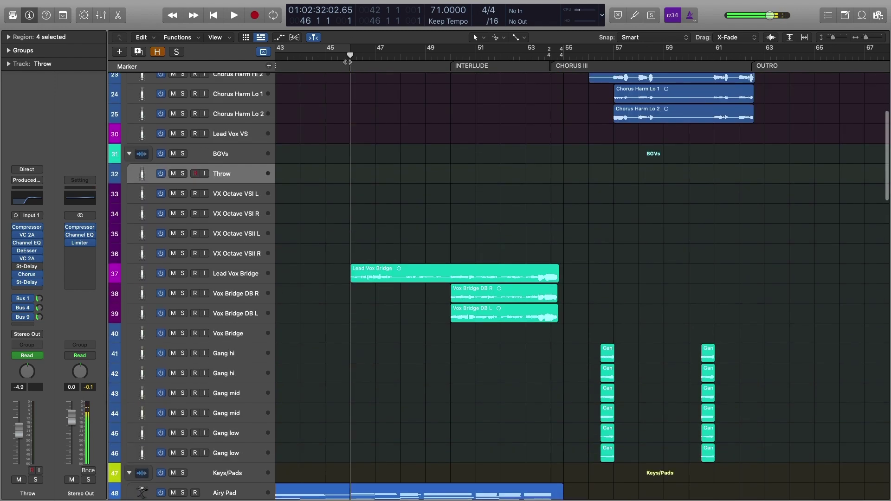
click(452, 57)
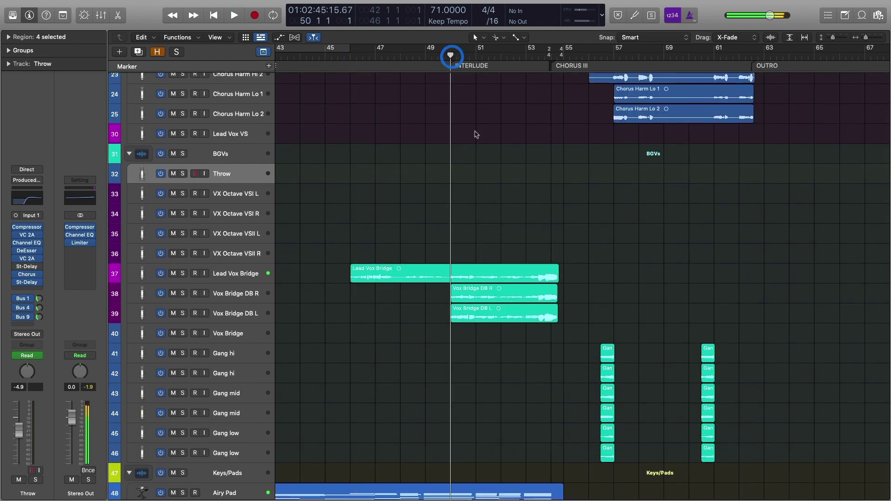
scroll(482, 186, down, 3)
key(space)
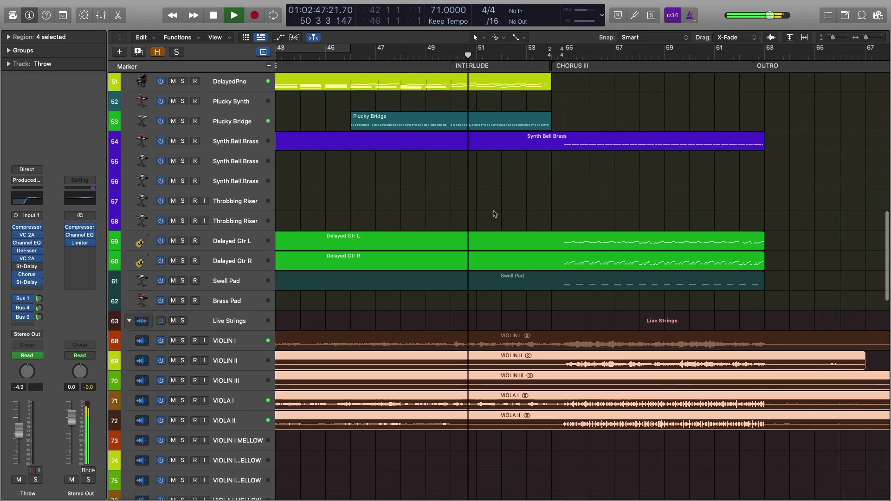
- Audition the VIOLIN I to VIOLA II tracks soloed during the Interlude, stop at bar 53 and turn off their solo
click(234, 340)
shift+click(235, 421)
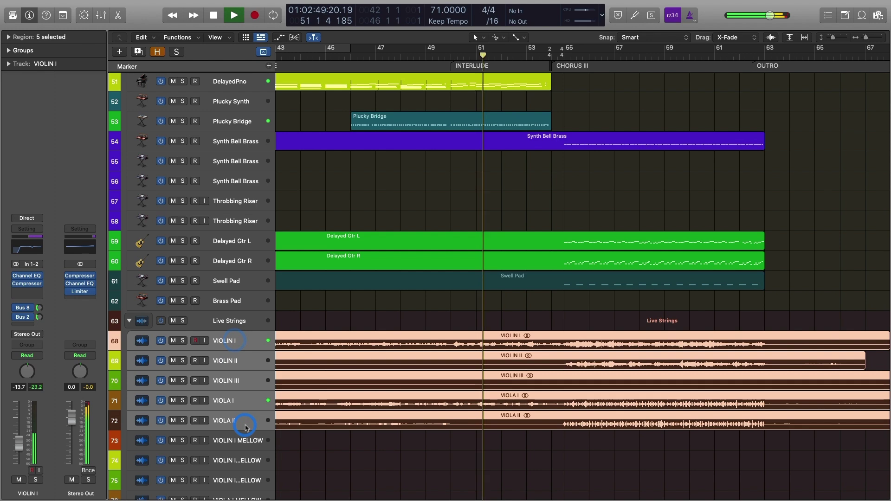
key(ctrl+s)
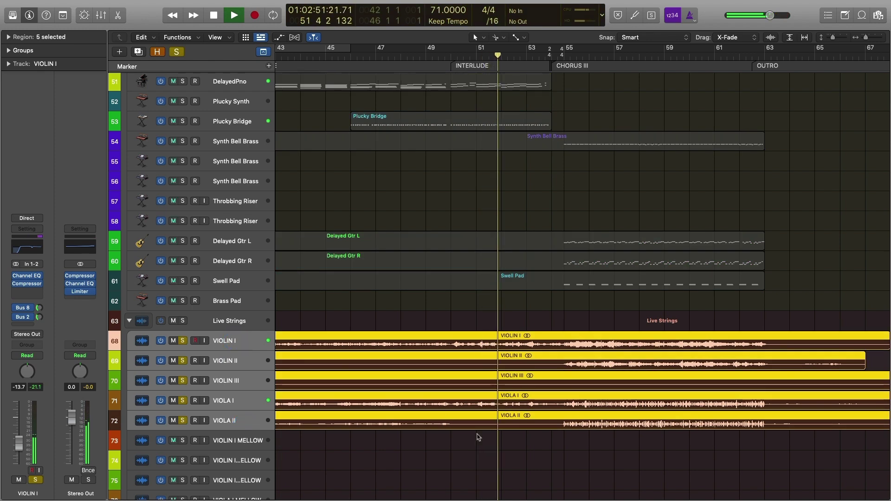
scroll(473, 431, down, 5)
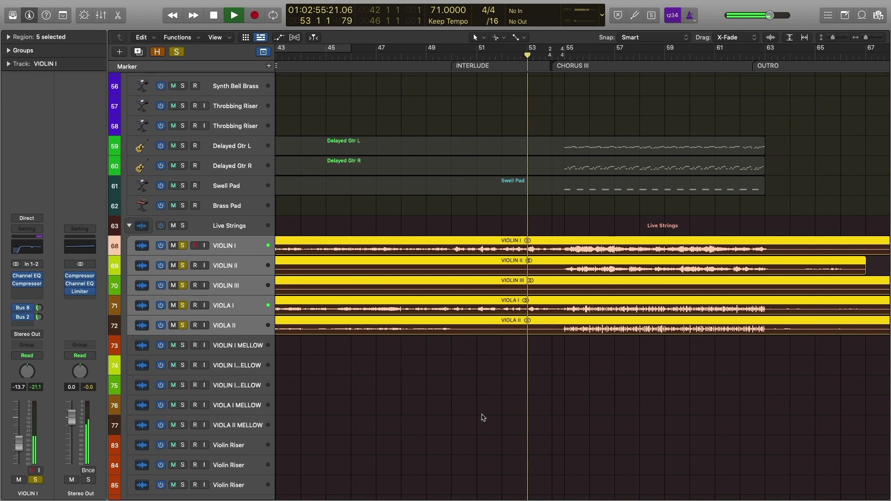
key(space)
key(ctrl+s)
- Return the playhead to the start of the Interlude at bar 50 and extend the track selection from VIOLIN I to Kick High
scroll(493, 384, down, 20)
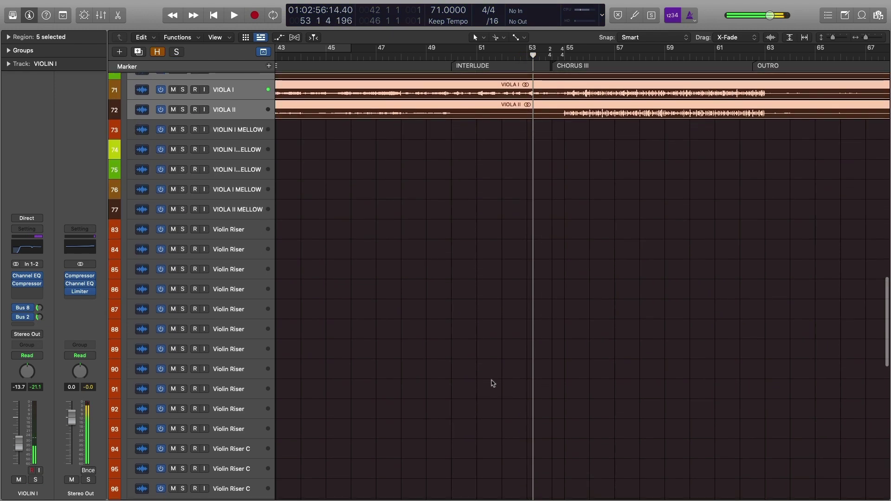
scroll(493, 384, down, 11)
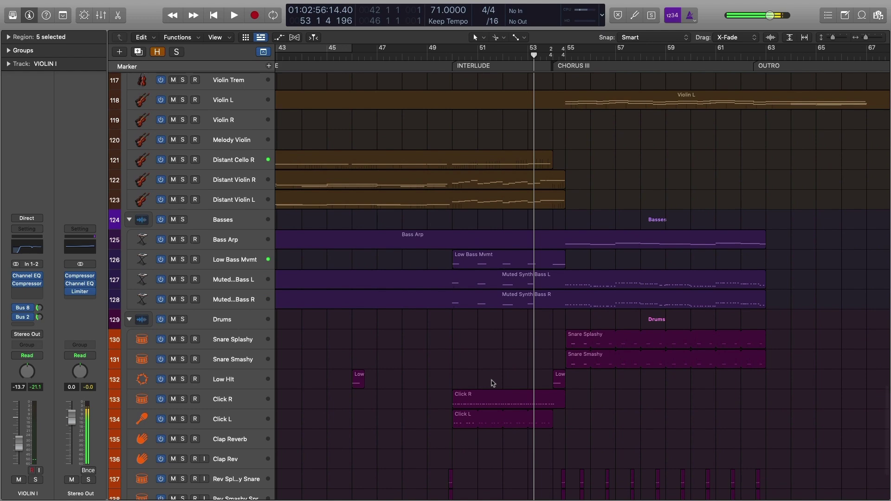
scroll(493, 383, down, 4)
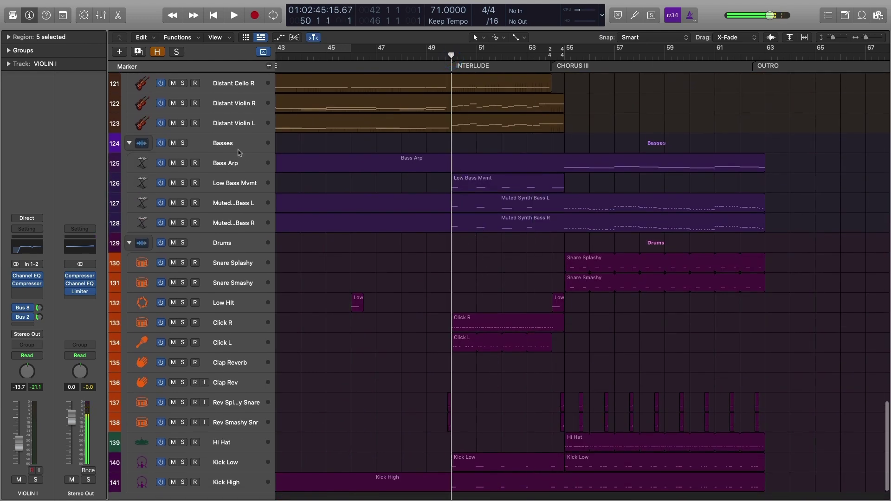
scroll(234, 151, up, 20)
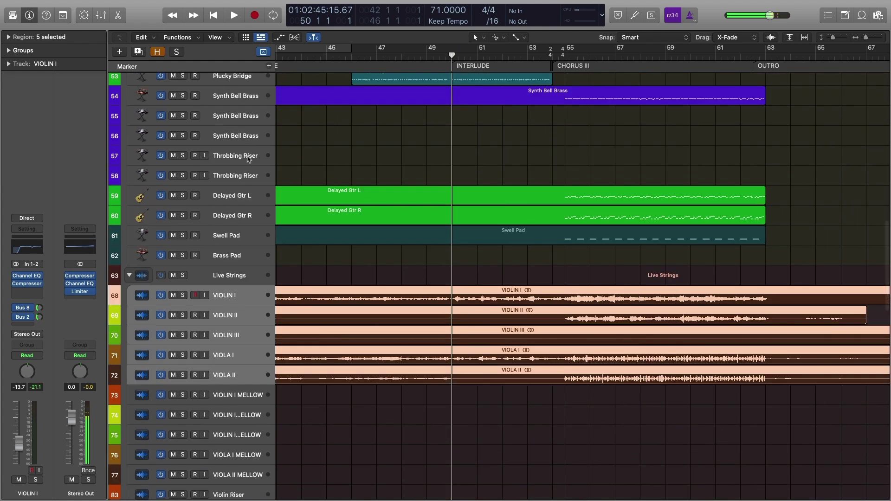
scroll(249, 159, down, 20)
click(242, 445)
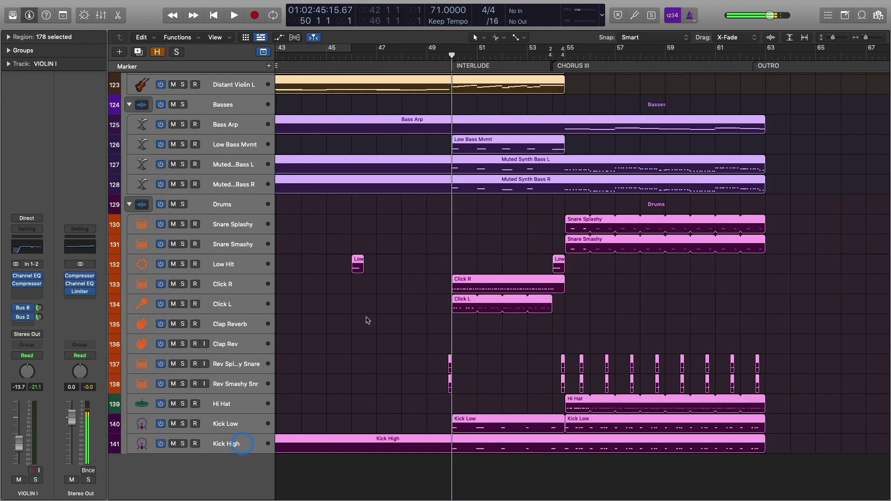
scroll(368, 321, up, 3)
ctrl+alt+click(367, 318)
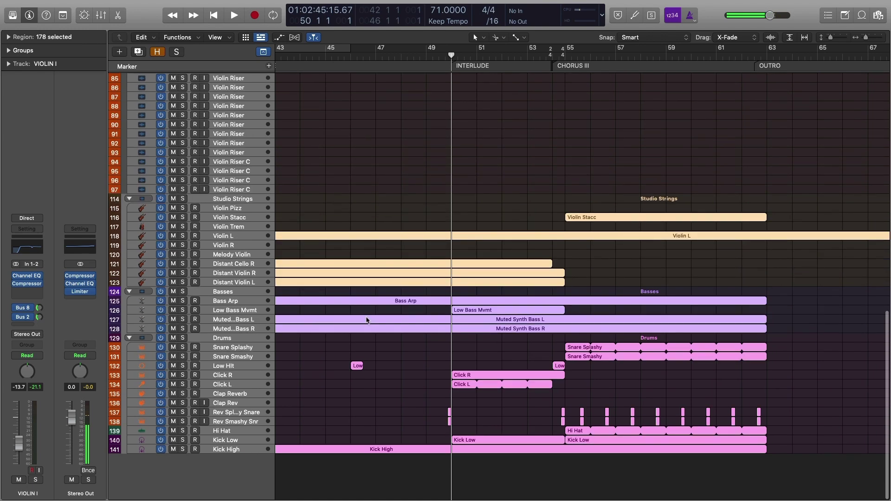
- Audition the selected strings, basses and drums tracks soloed from the start of the Interlude at bar 50
key(ctrl+s)
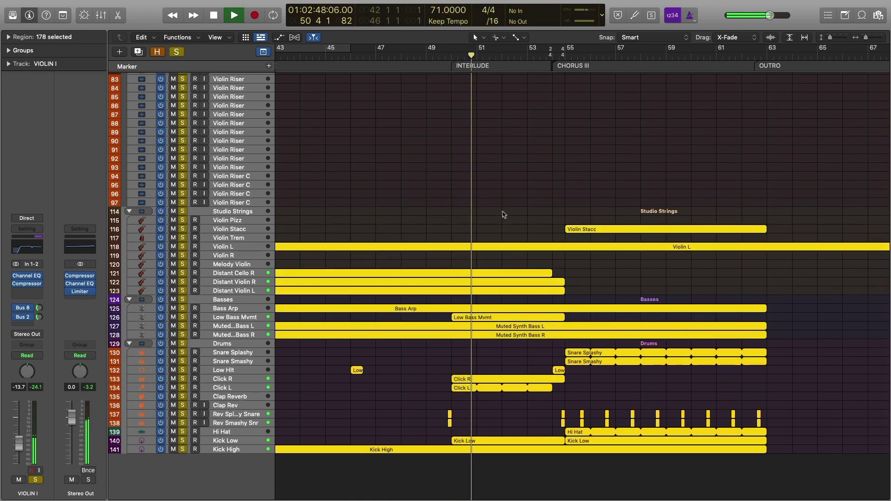
scroll(504, 215, up, 15)
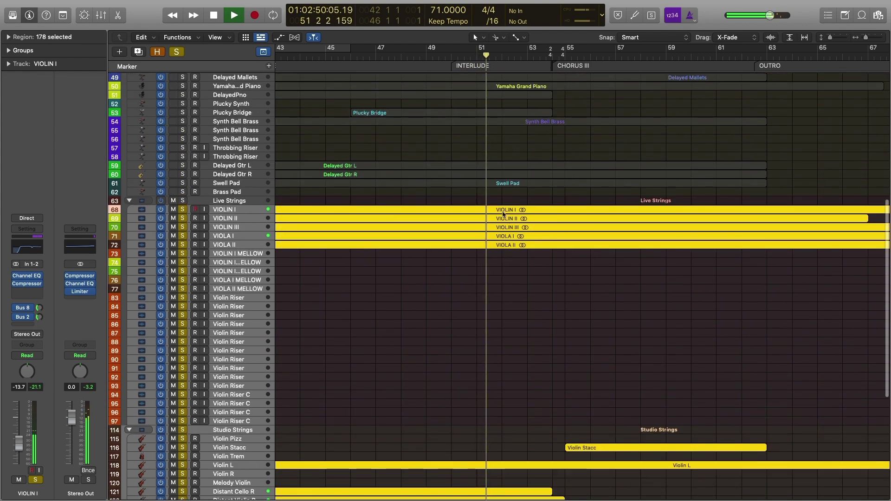
scroll(502, 215, up, 10)
scroll(503, 215, down, 20)
key(super+Right)
key(super+Right)
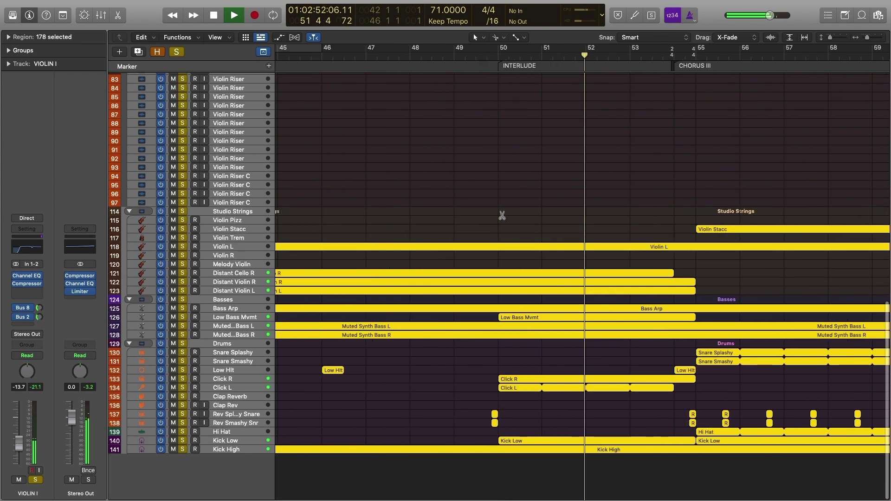
- Follow the soloed basses and drums regions enlarged into Chorus III, stop at bar 55 and turn off the solo
key(super+Down)
key(super+Down)
key(super+Down)
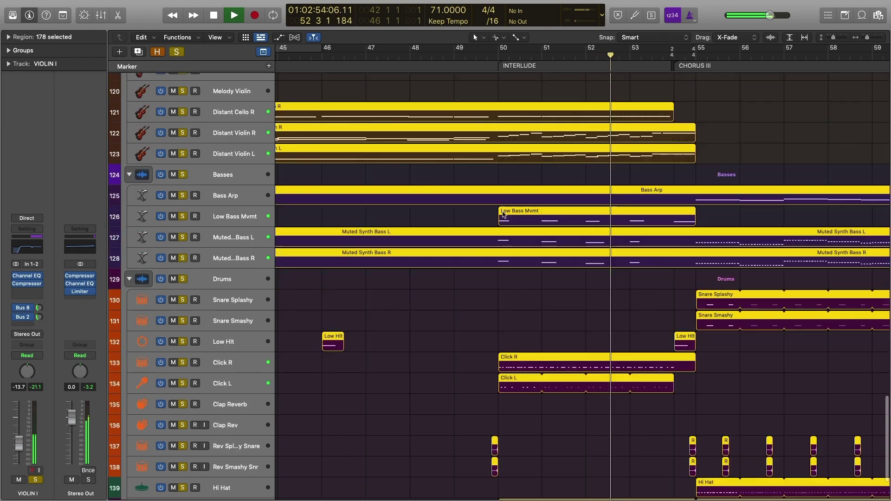
scroll(503, 215, down, 5)
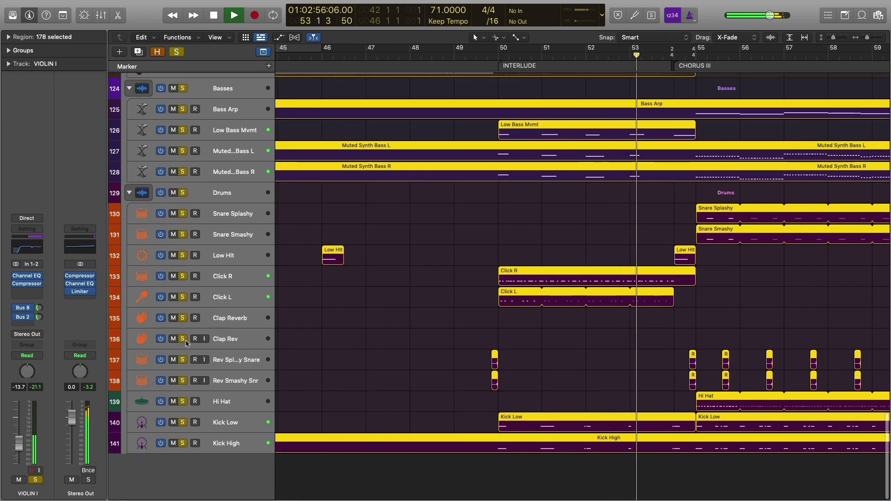
scroll(509, 366, right, 3)
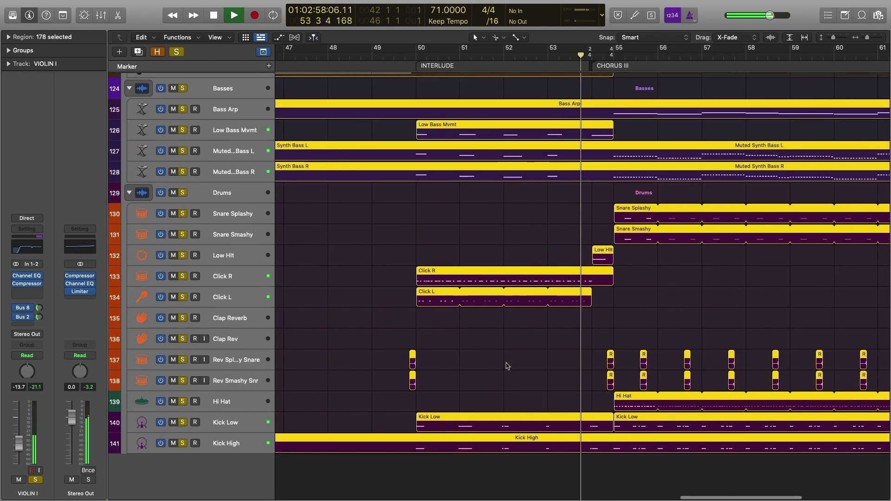
scroll(507, 366, right, 3)
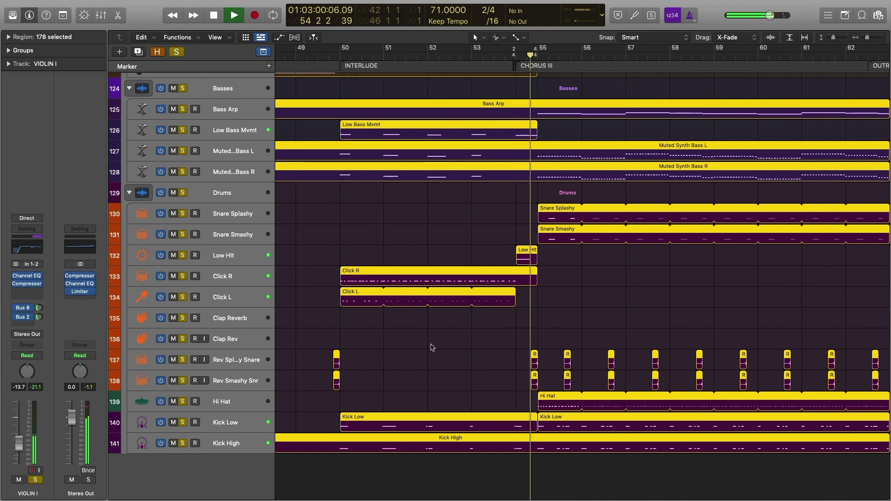
click(182, 339)
key(space)
click(177, 51)
scroll(473, 277, up, 20)
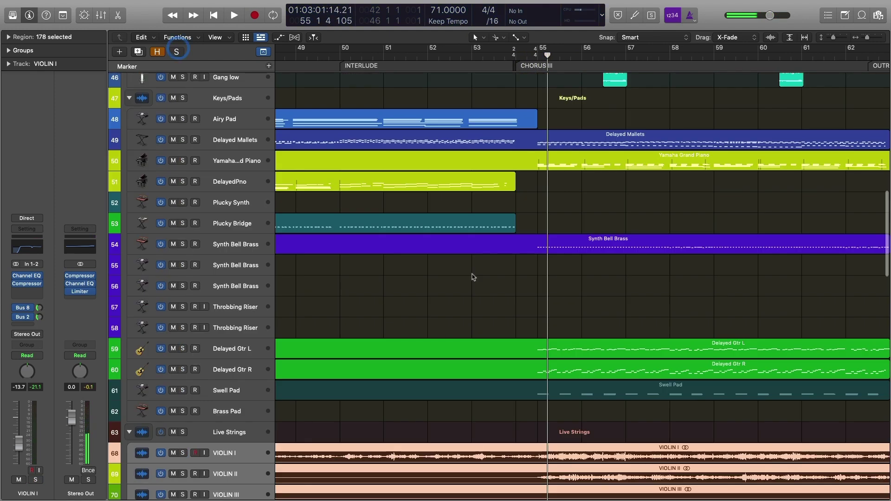
- Audition the Click R and Click L tracks soloed from bar 50, stop at bar 51 and turn off their solo
scroll(472, 278, down, 20)
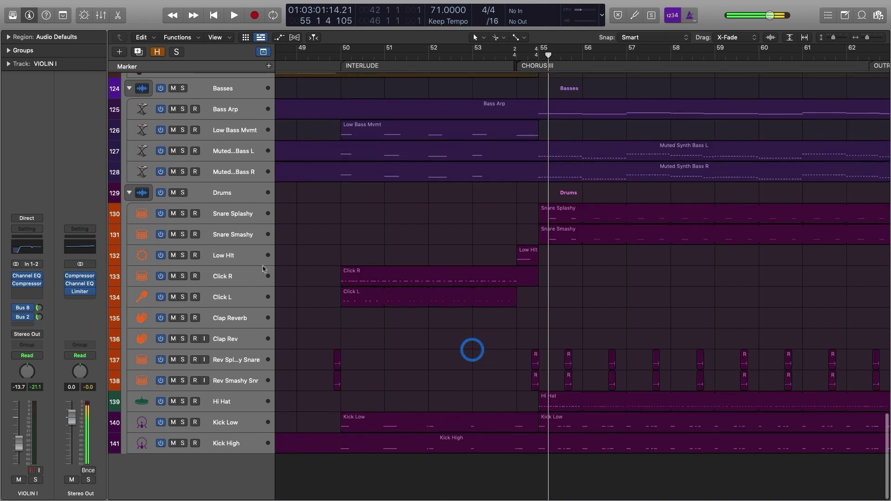
click(215, 284)
shift+click(223, 300)
scroll(413, 118, left, 5)
click(411, 55)
key(s)
key(space)
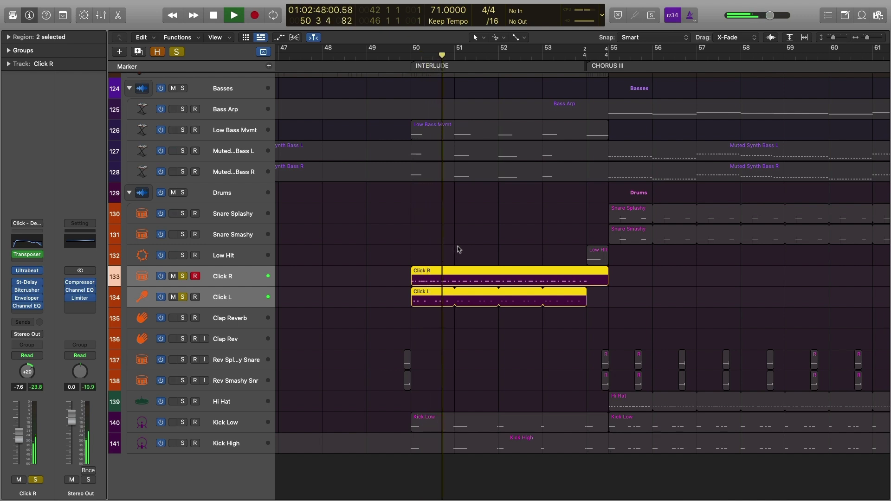
key(s)
key(space)
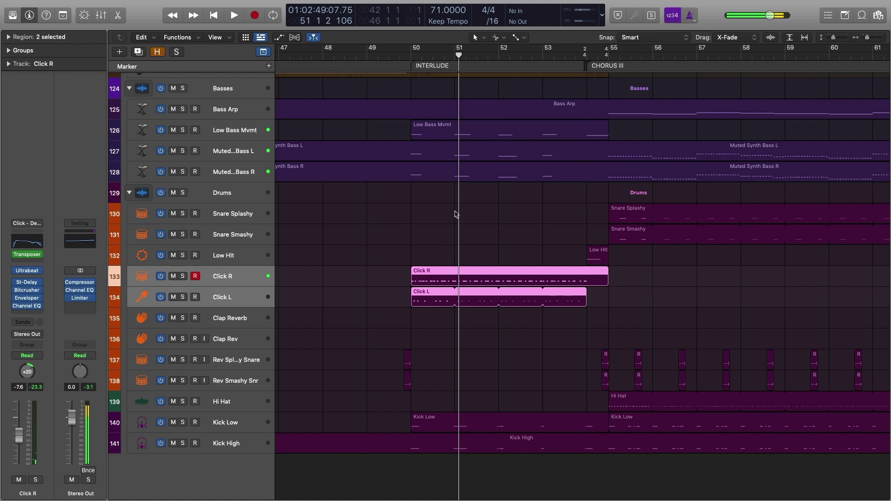
- Return to the start of the Interlude, clear the region selection and play the full mix while viewing the vocals and keys
click(483, 234)
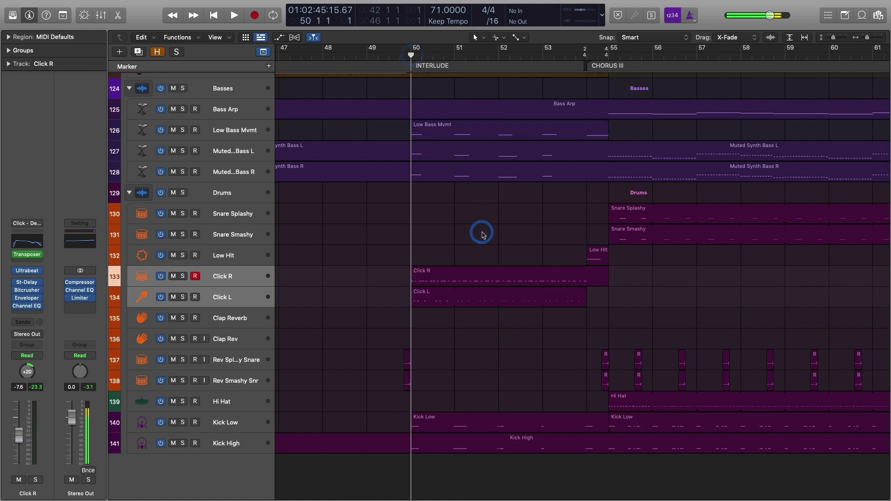
key(z)
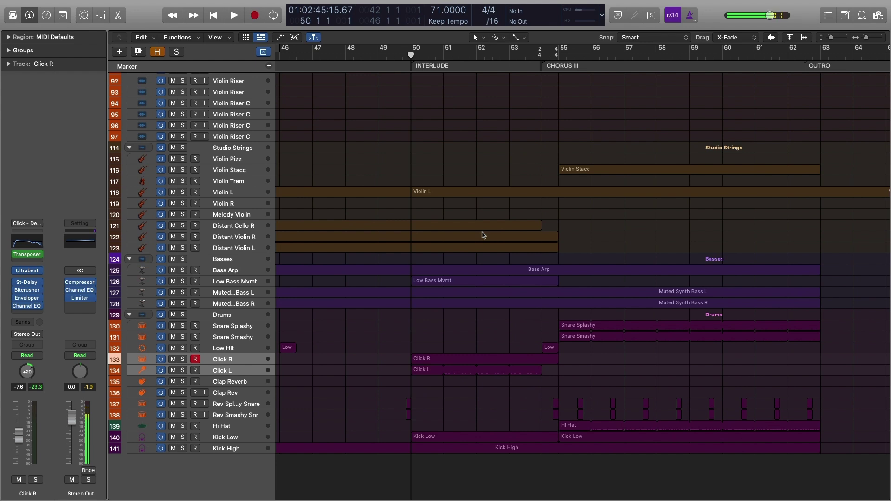
key(space)
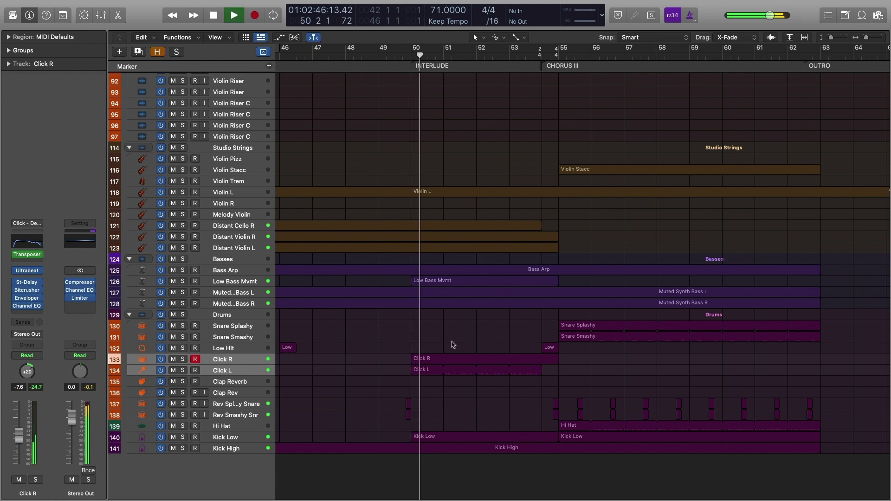
scroll(454, 344, up, 20)
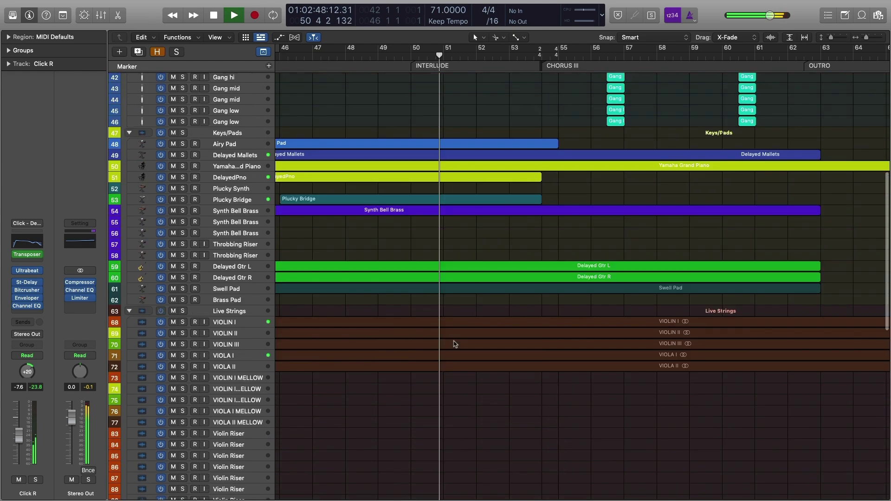
scroll(418, 345, up, 1)
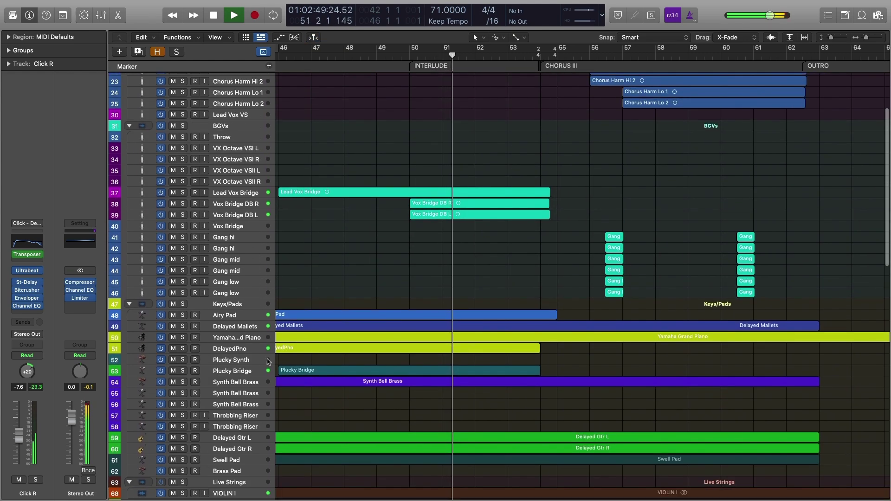
- Audition the Plucky Bridge track soloed, turn off its solo, stop and return the playhead to bar 50
click(183, 372)
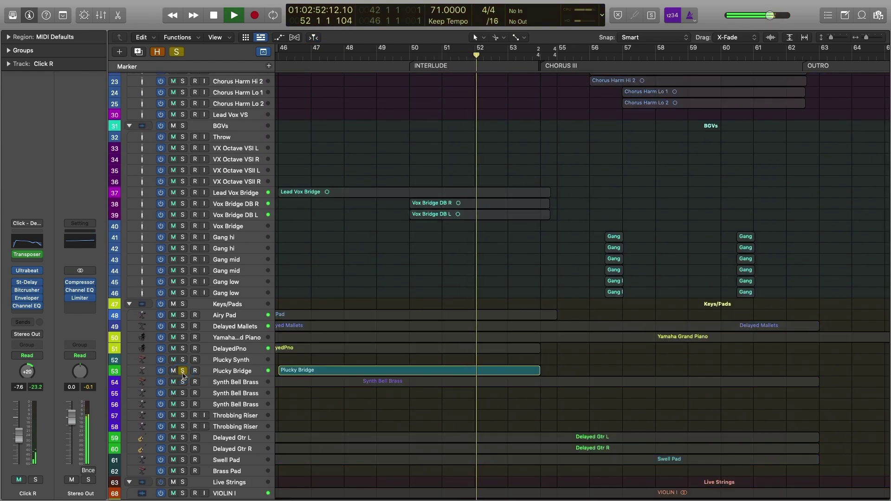
click(182, 371)
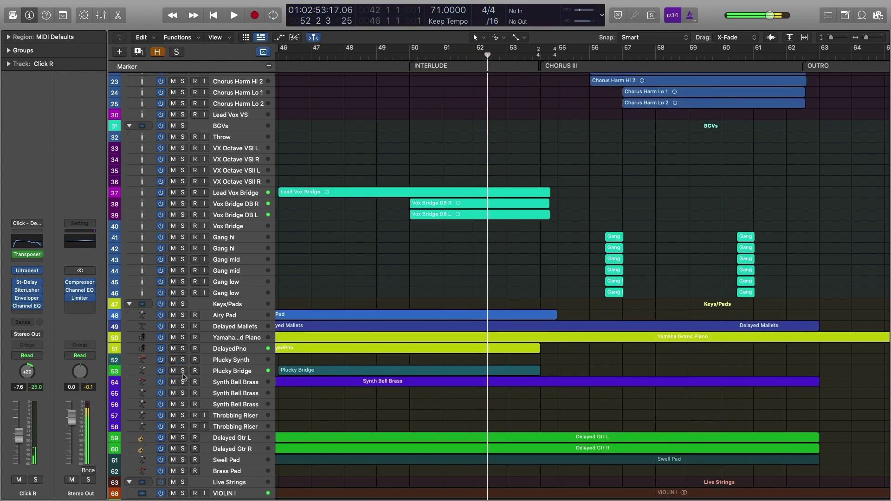
click(411, 62)
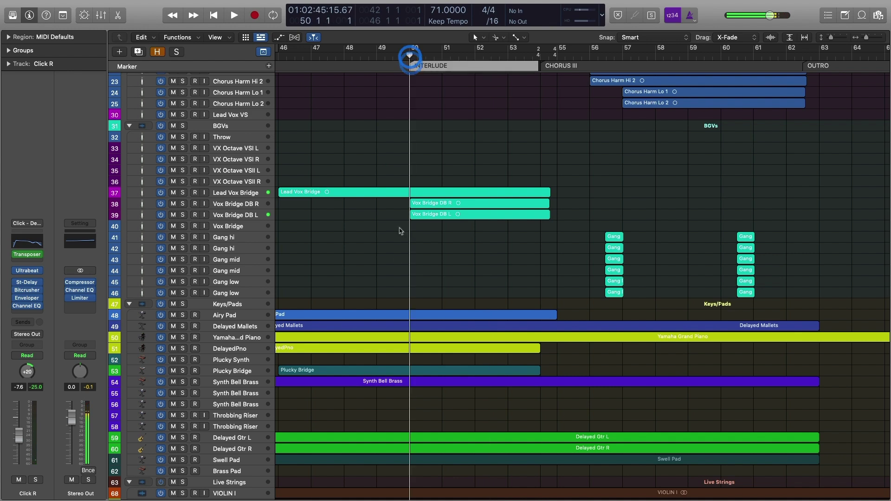
- Play the Plucky Bridge track soloed from bar 50 and add Click R and Click L to the solo
click(183, 372)
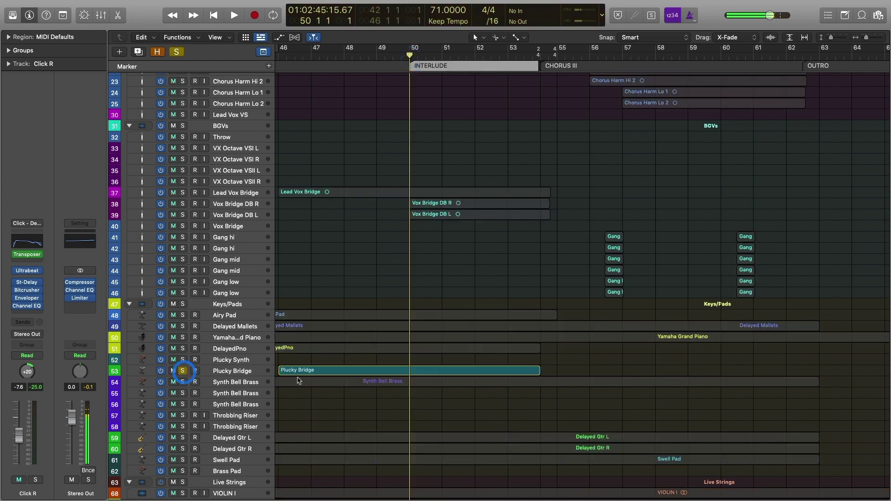
key(space)
scroll(330, 392, down, 15)
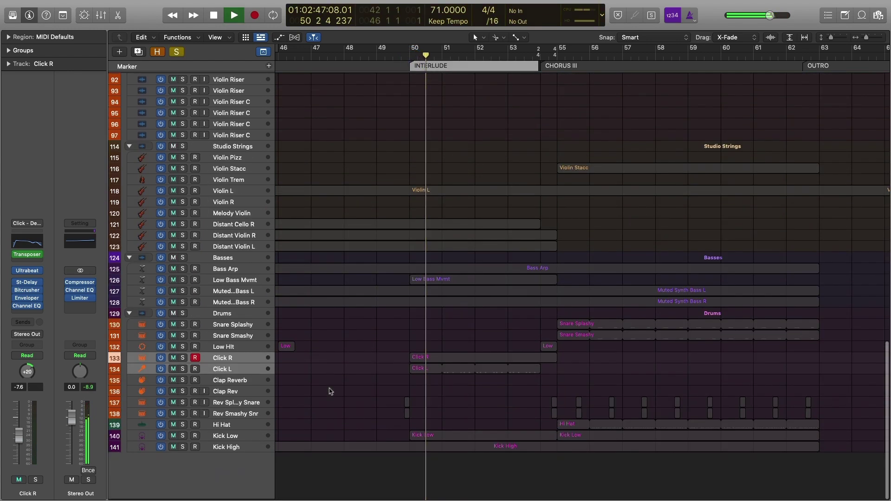
click(183, 360)
click(183, 370)
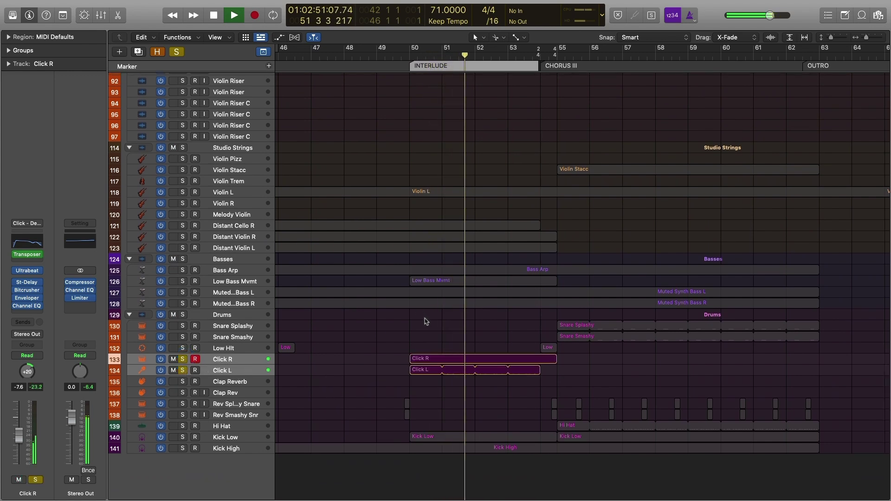
- Add Low Bass Mvmt and Muted Synth Bass L and R to the soloed playback, clear all solos and stop at bar 55
drag(182, 282, 184, 303)
click(184, 271)
click(185, 271)
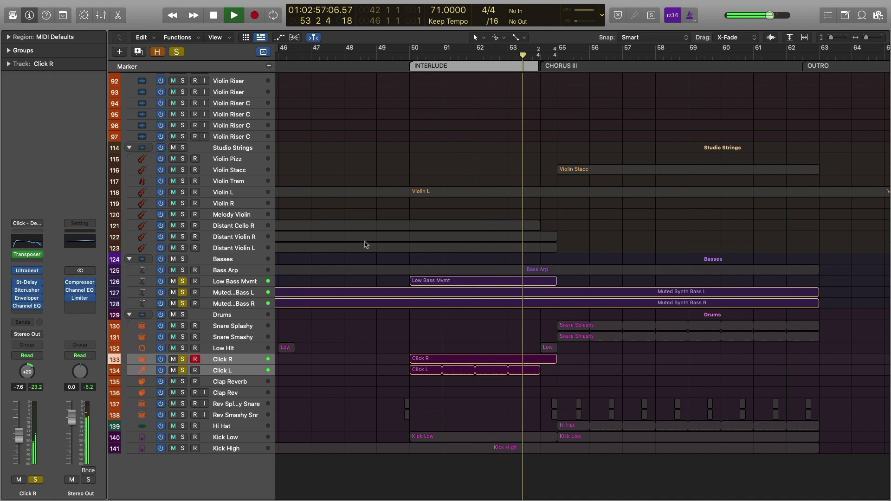
click(178, 52)
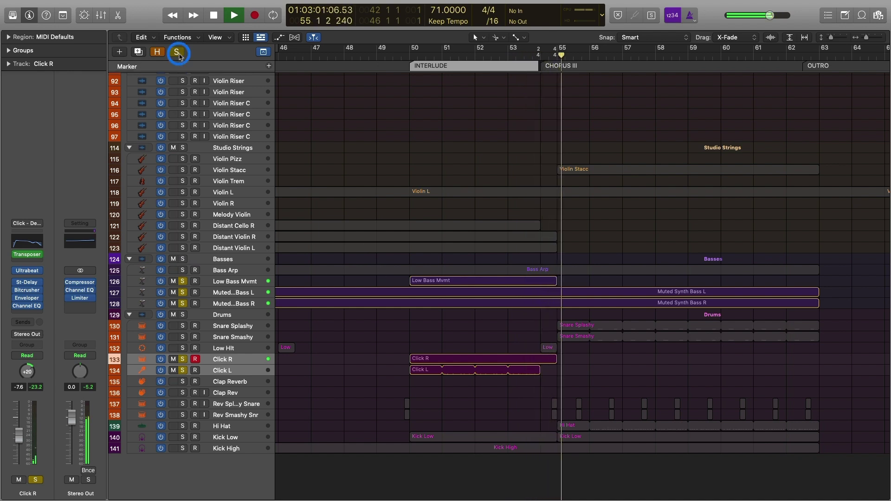
key(space)
- Select the Low Bass Mvmt track in the Basses stack and open its Interlude region in the Piano Roll
click(489, 315)
click(245, 279)
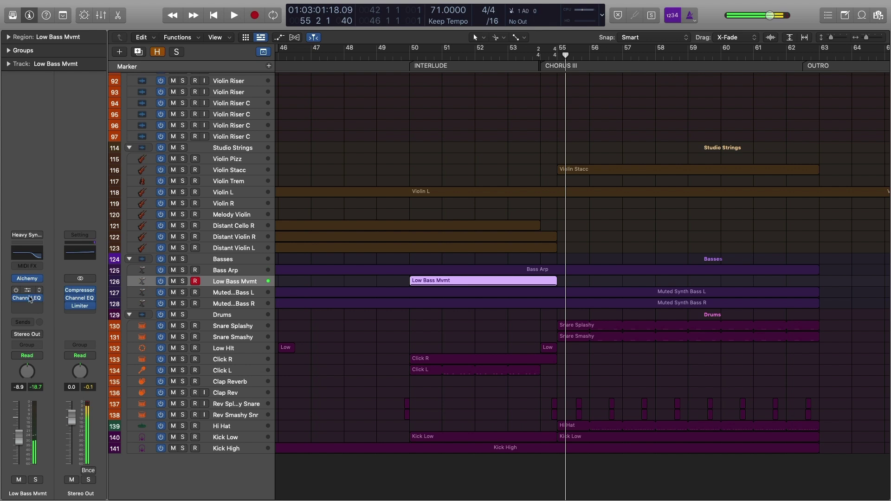
click(370, 322)
double_click(475, 280)
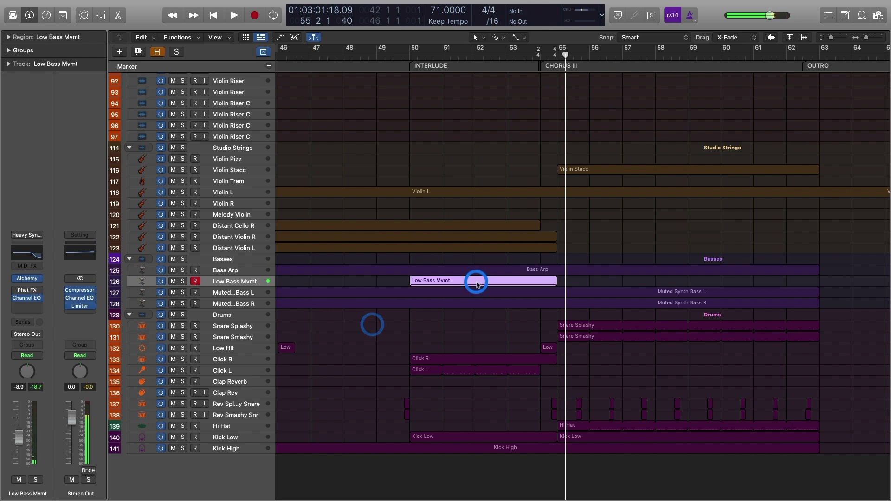
- Audition the end of the Low Bass Mvmt region soloed from bar 53, stop, turn off its solo and close the Piano Roll
click(650, 131)
key(space)
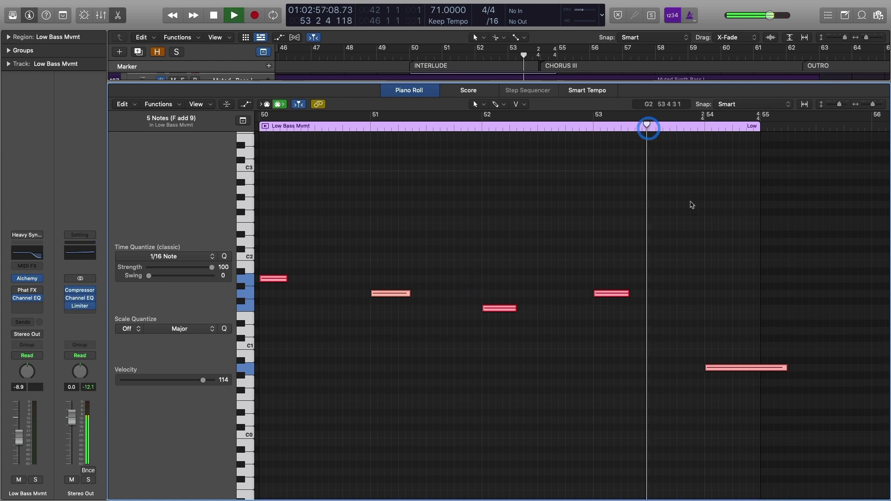
key(s)
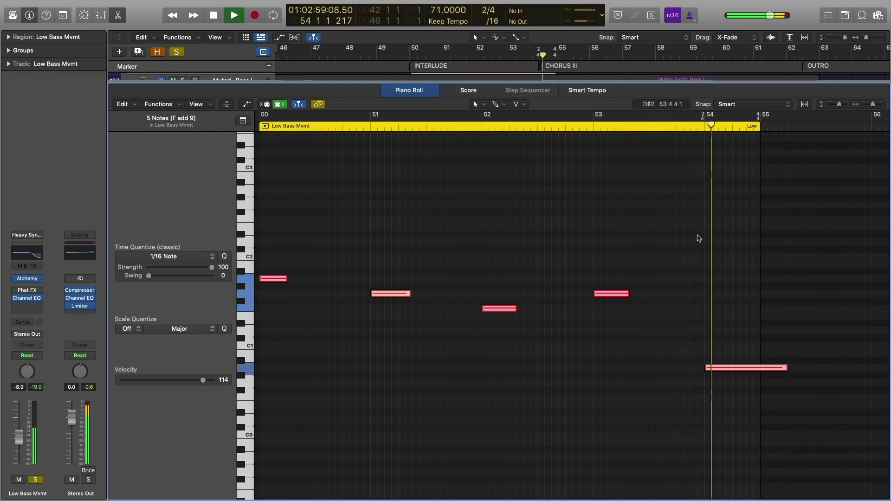
key(space)
key(s)
click(116, 18)
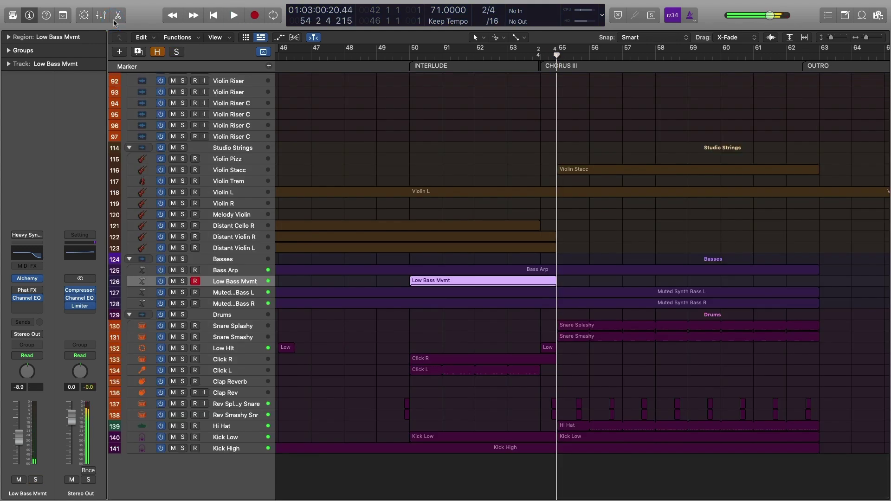
- Enlarge the basses tracks, start full-mix playback from bar 53 and select the Low Bass Mvmt track
click(455, 327)
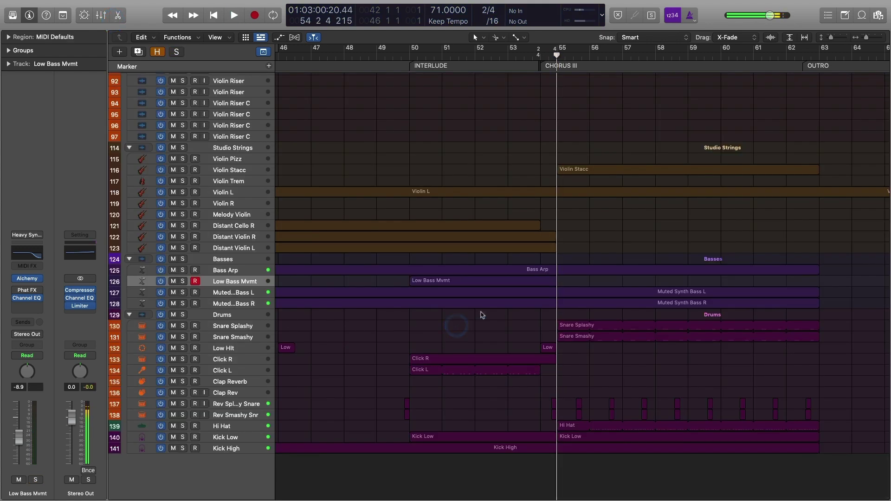
scroll(481, 313, down, 2)
scroll(481, 313, up, 8)
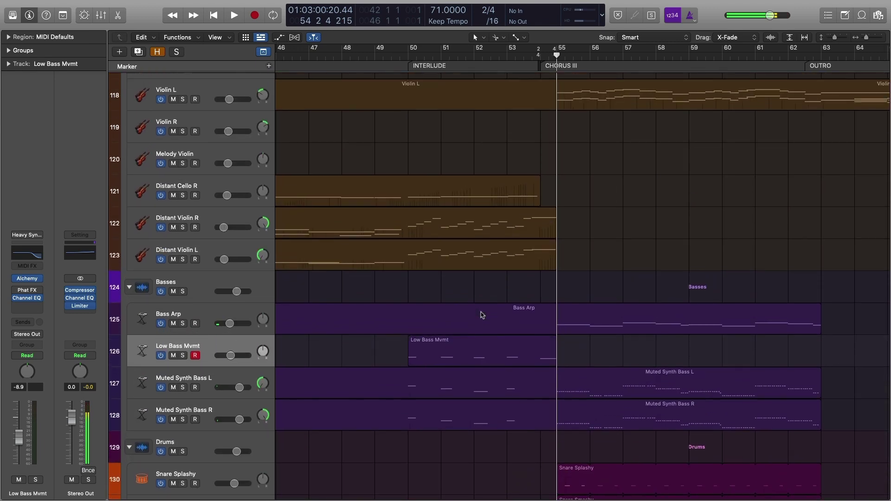
click(511, 53)
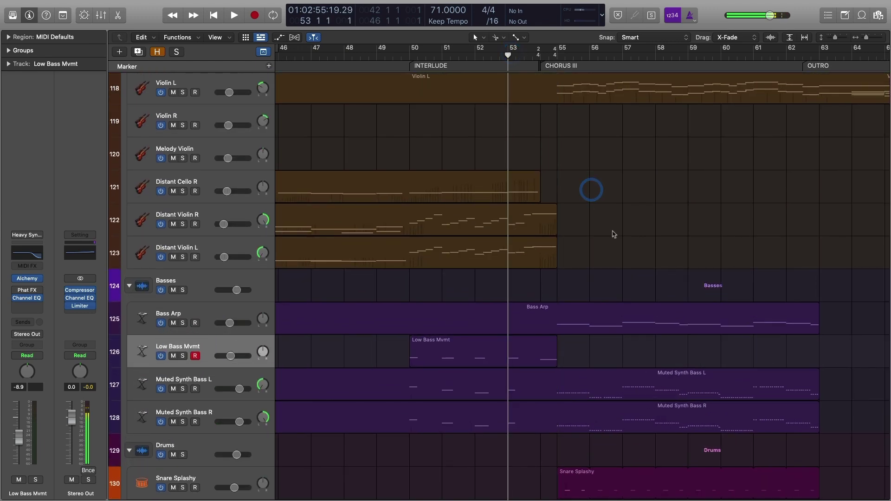
key(space)
click(218, 345)
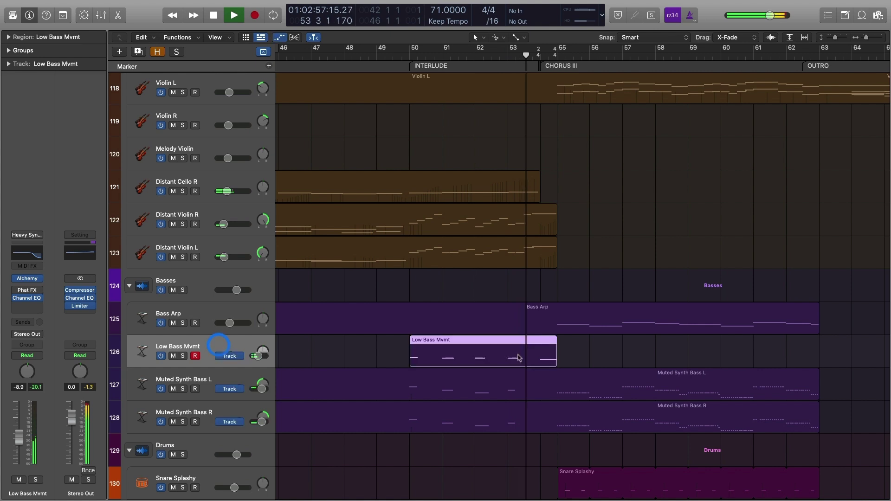
- Show track automation, add a volume rise to about -1.7 dB on Low Bass Mvmt just before bar 54, and replay from bar 53
key(a)
key(space)
click(538, 364)
click(543, 365)
drag(538, 364, 546, 358)
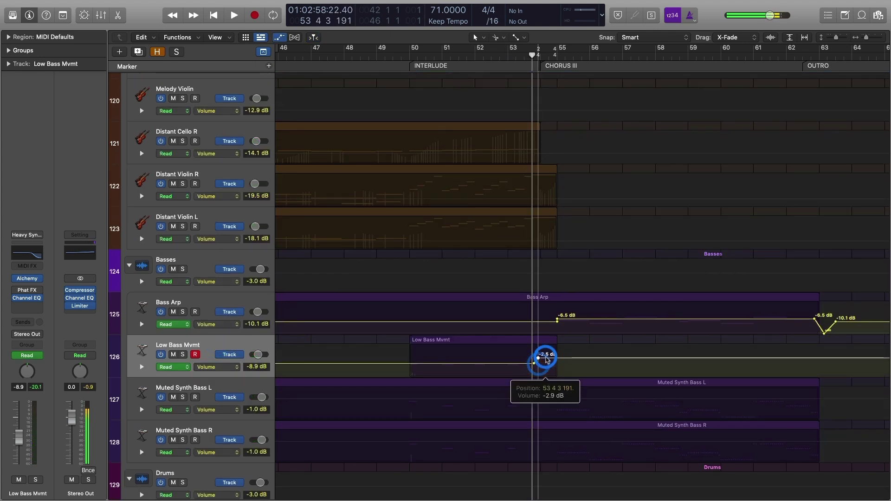
double_click(505, 61)
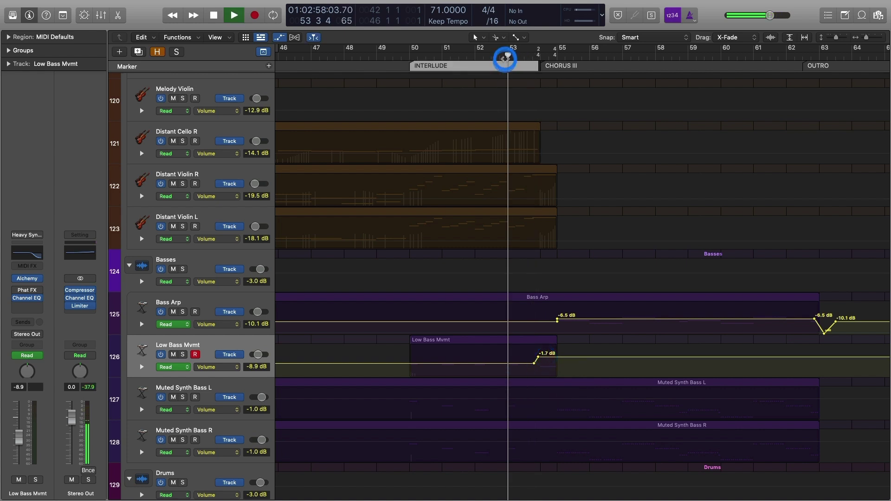
- Raise the Low Bass Mvmt volume automation leading into Chorus III to +0.4 dB, stop playback and hide track automation
drag(562, 359, 563, 358)
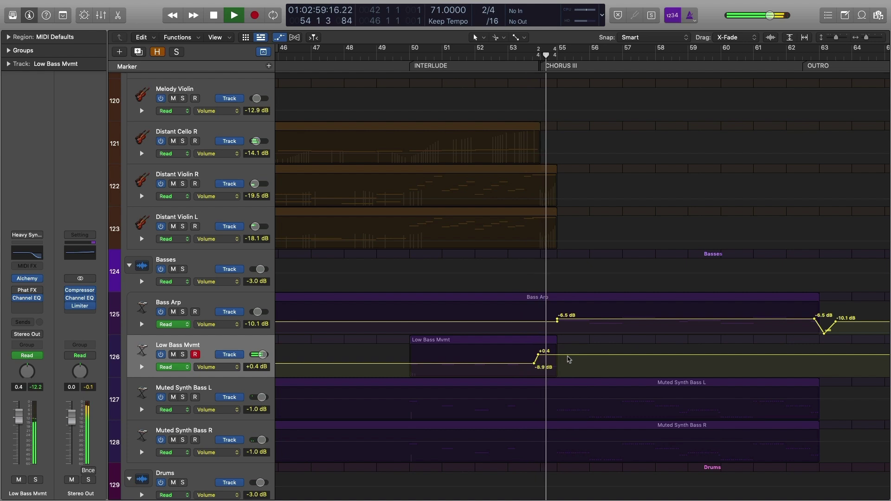
key(space)
key(a)
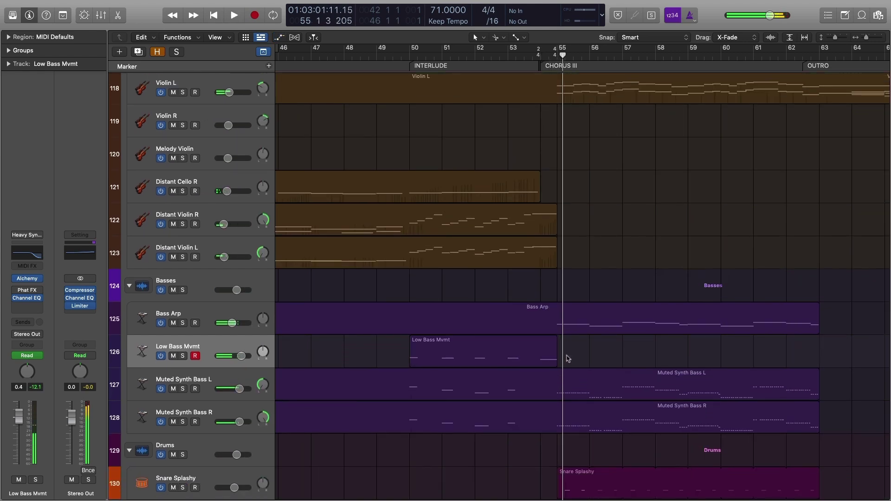
click(229, 346)
click(315, 349)
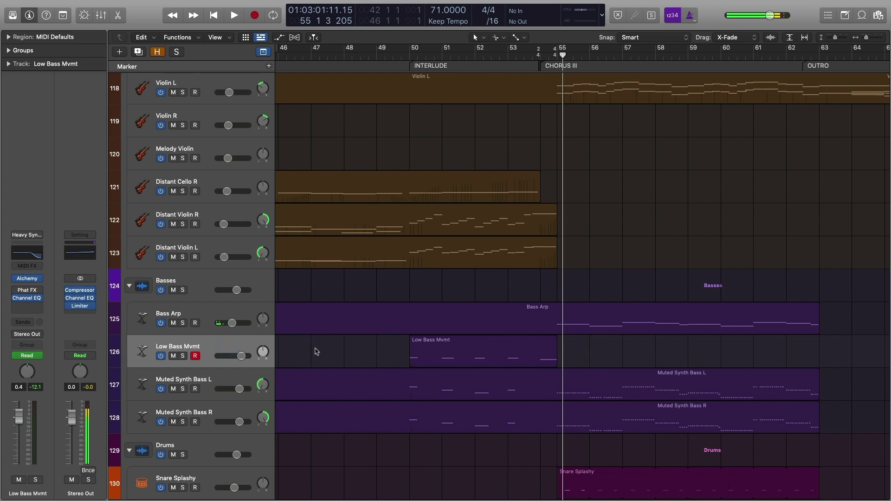
click(520, 352)
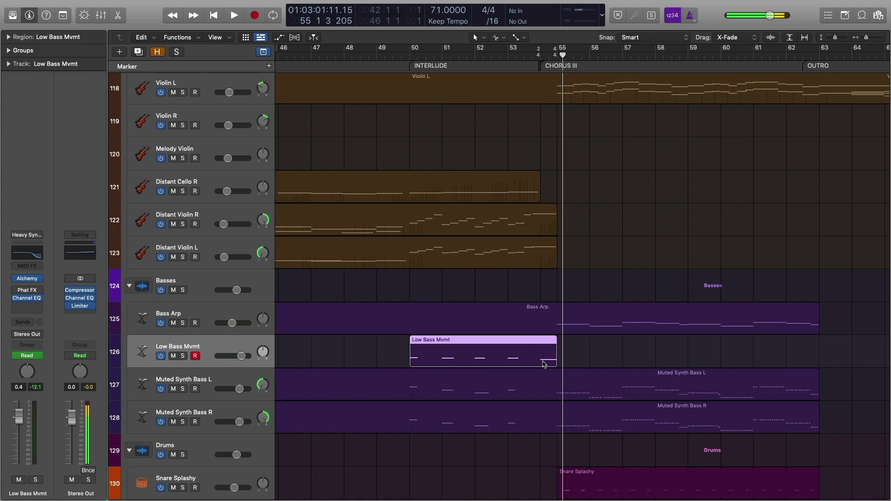
click(600, 279)
- Look over the Chorus III arrangement from the vocals to the strings and play it from bar 55
scroll(603, 283, up, 20)
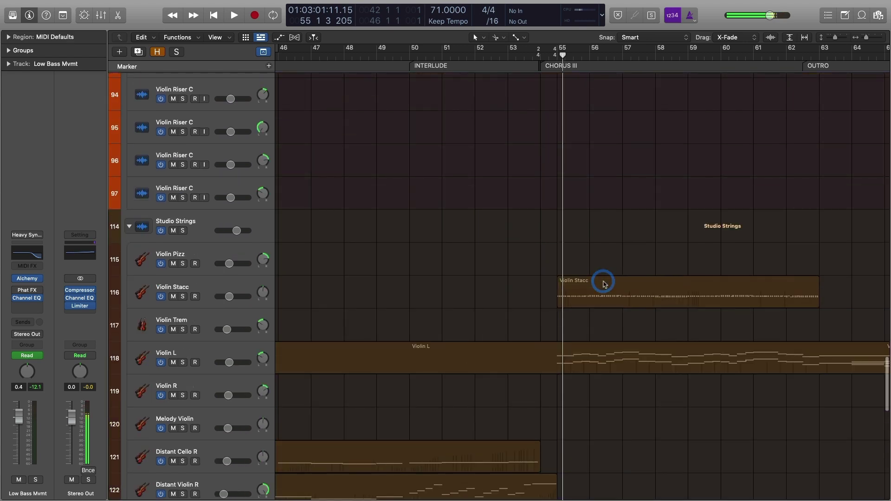
scroll(604, 285, up, 5)
scroll(604, 284, down, 10)
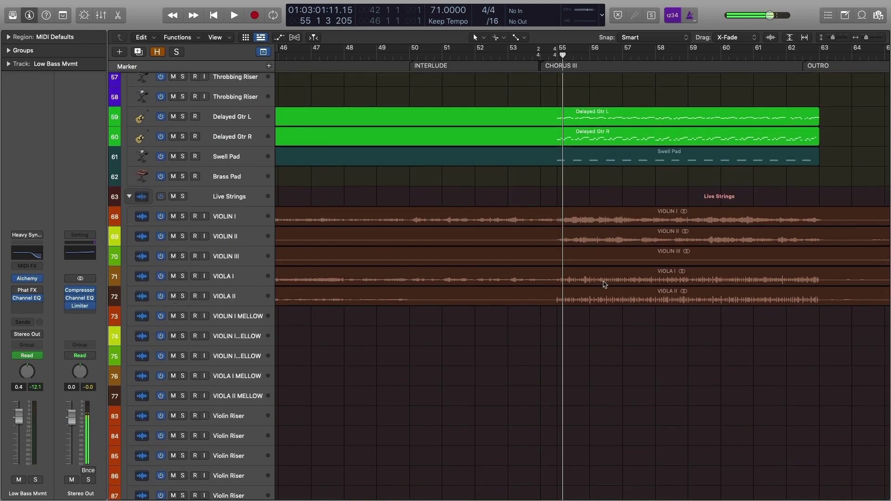
scroll(614, 232, up, 10)
scroll(614, 231, right, 4)
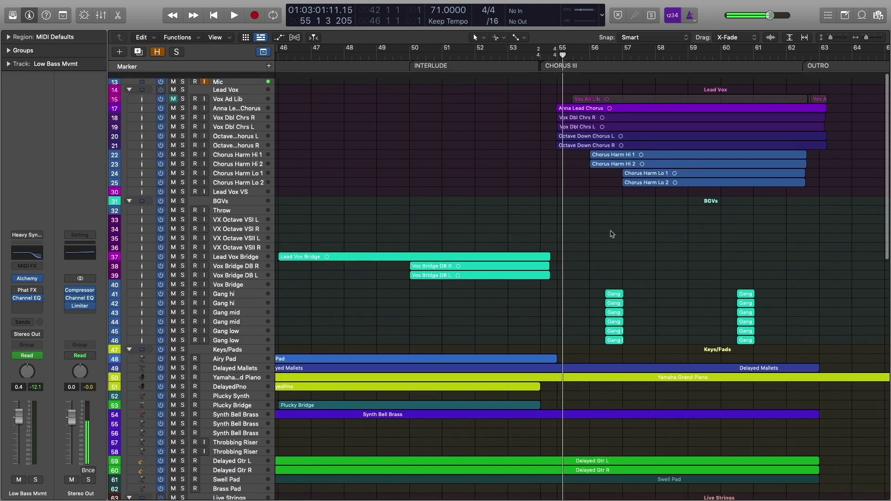
key(comma)
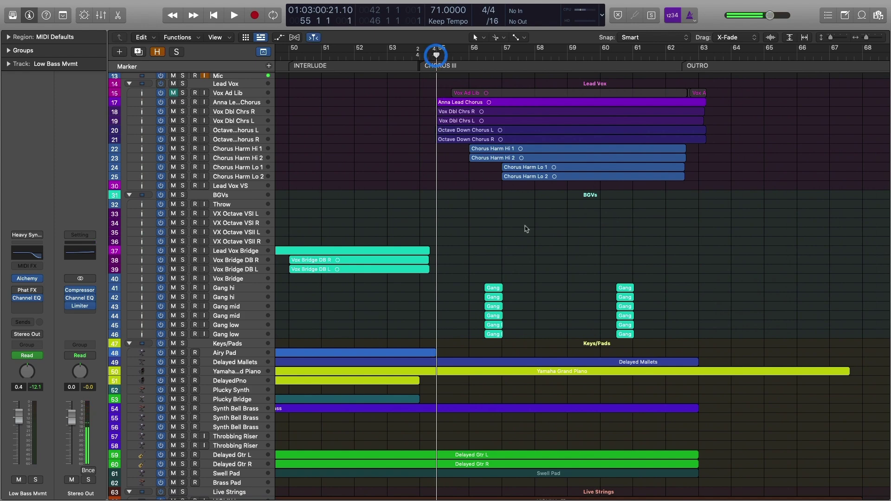
scroll(537, 237, down, 15)
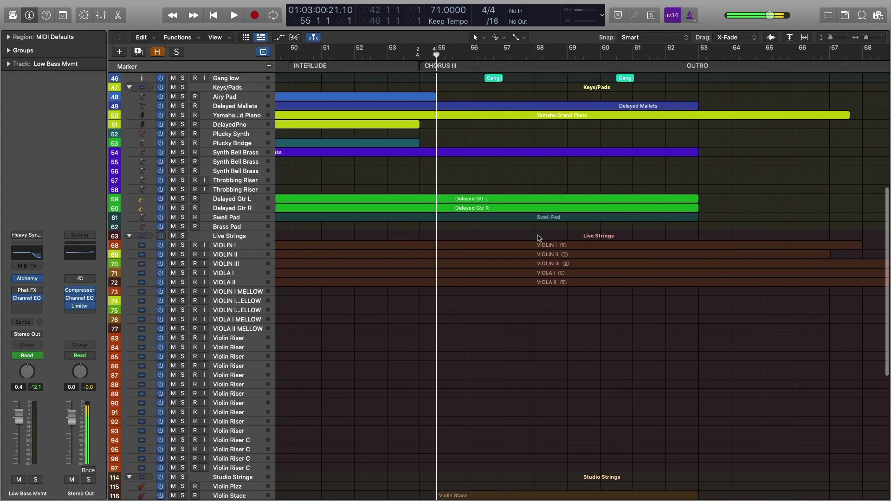
scroll(538, 237, up, 15)
scroll(464, 139, down, 8)
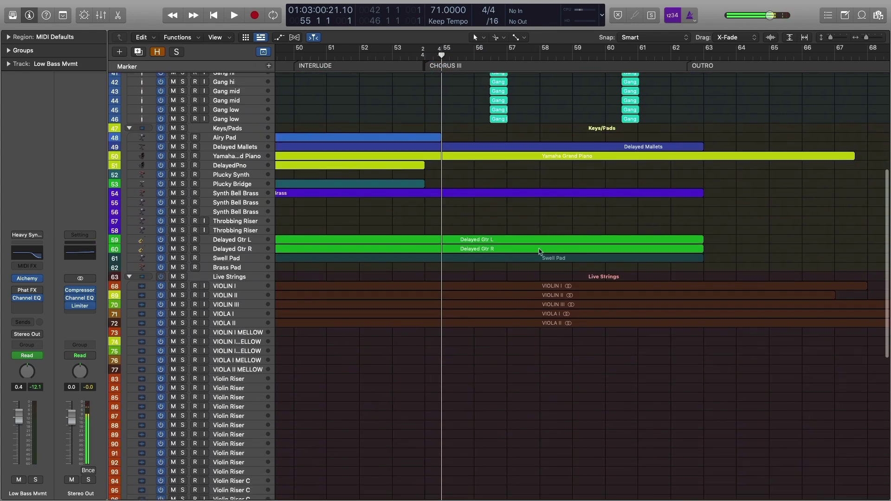
key(space)
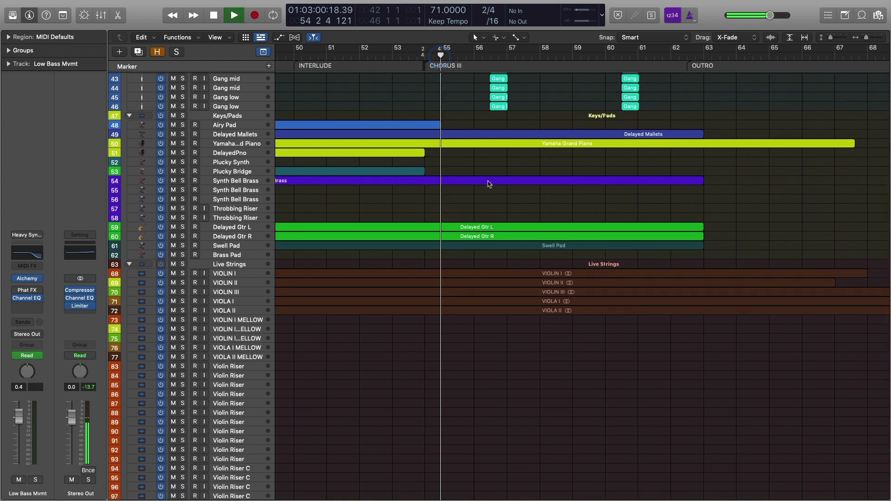
- Select the VIOLIN I track and compare the Live Strings stack soloed and in the full mix during Chorus III
click(229, 274)
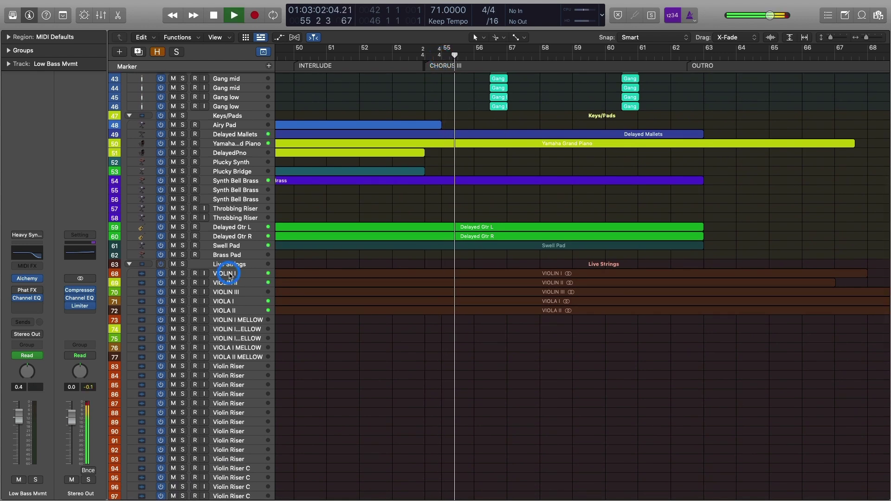
click(182, 264)
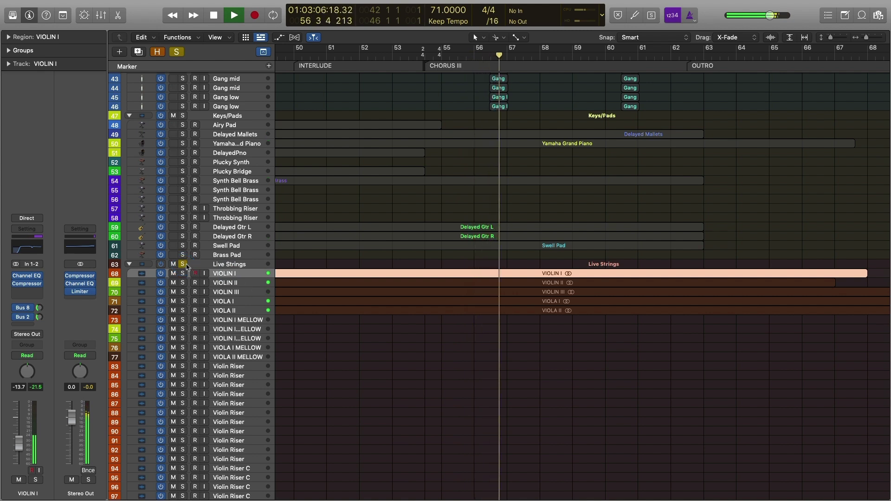
click(182, 264)
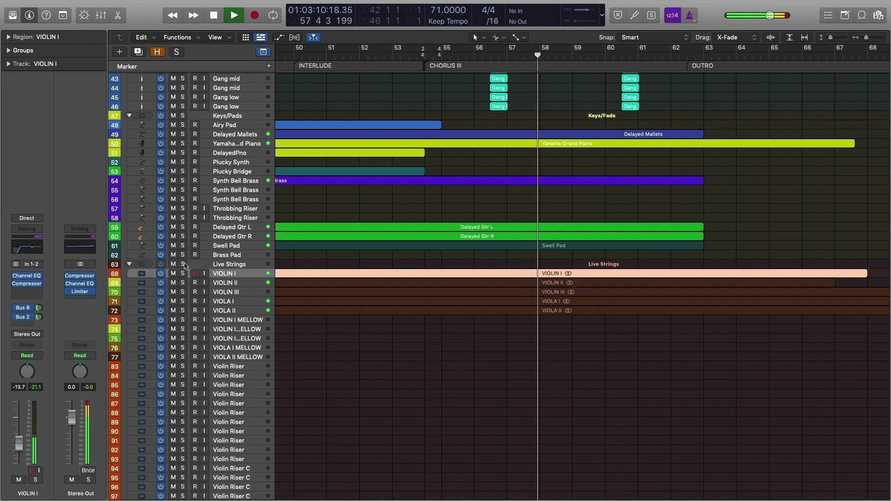
click(182, 264)
click(183, 264)
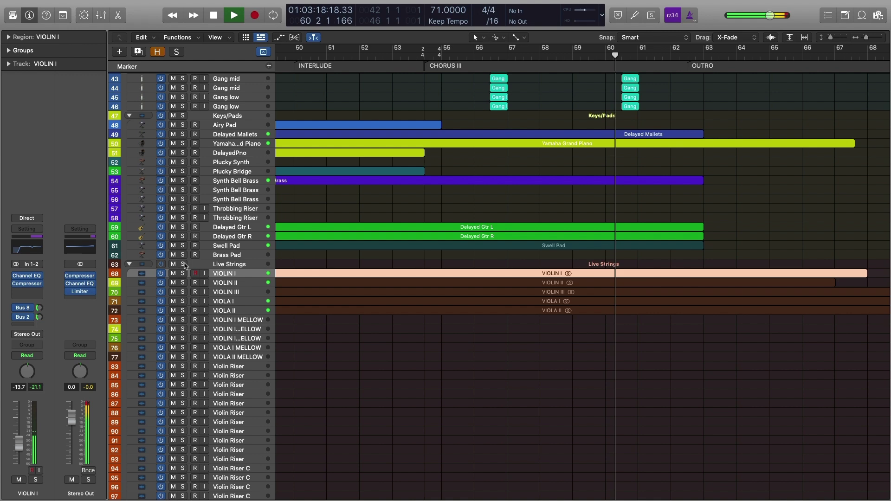
- Listen through the end of Chorus III into the Outro while viewing its tracks, and stop playback after bar 67
scroll(561, 288, right, 3)
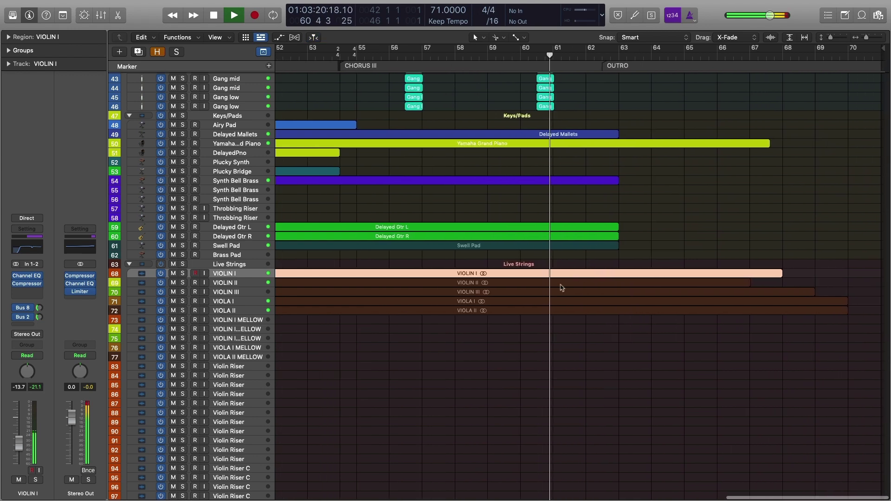
scroll(566, 292, up, 10)
scroll(575, 292, down, 10)
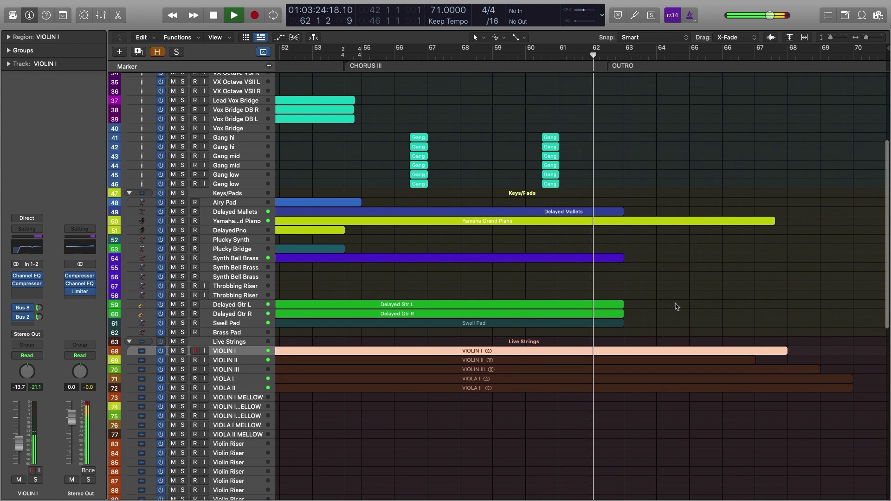
scroll(676, 307, up, 5)
scroll(676, 306, down, 5)
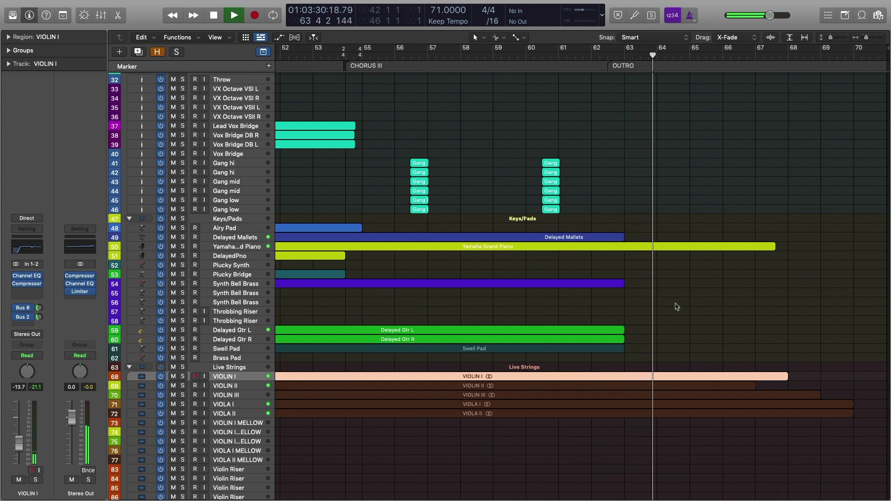
scroll(676, 306, down, 4)
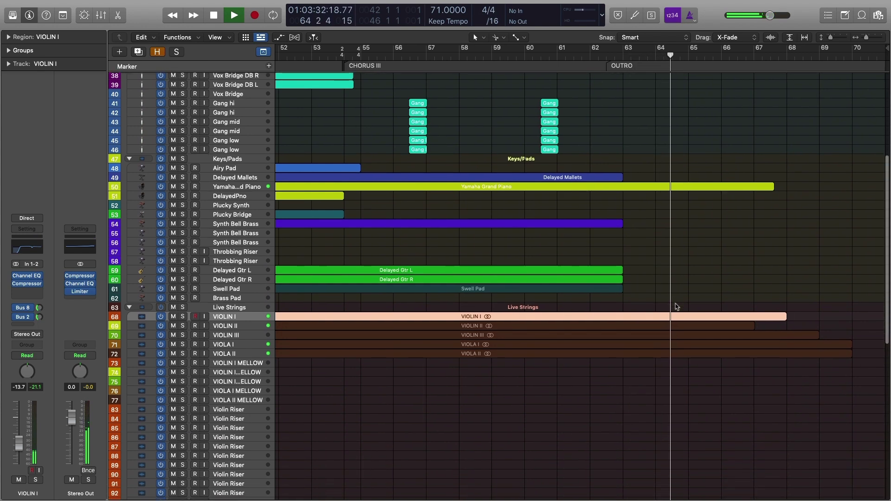
click(699, 277)
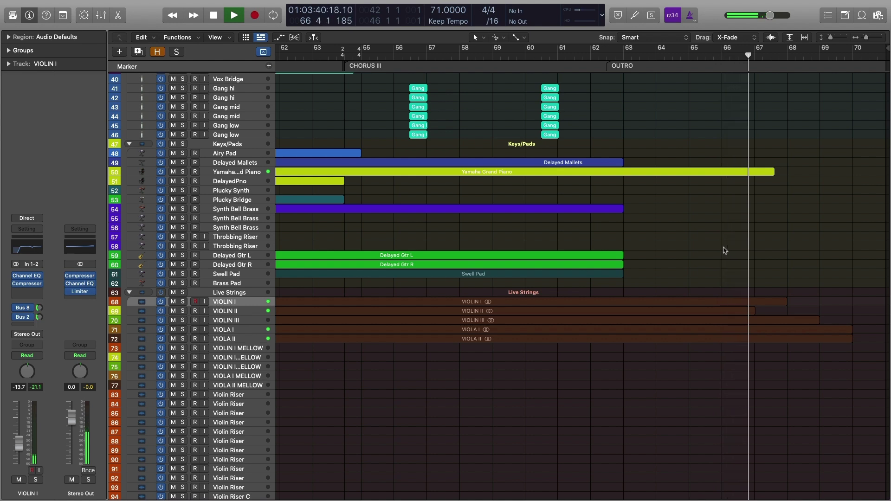
key(space)
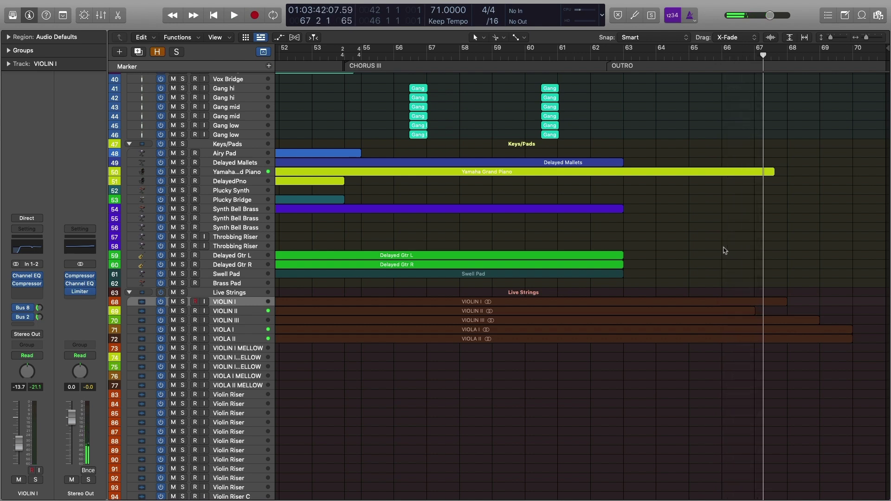
- Show the Large Room channel fed by VIOLIN I's Bus 8 send and place the playhead at bar 63
click(40, 308)
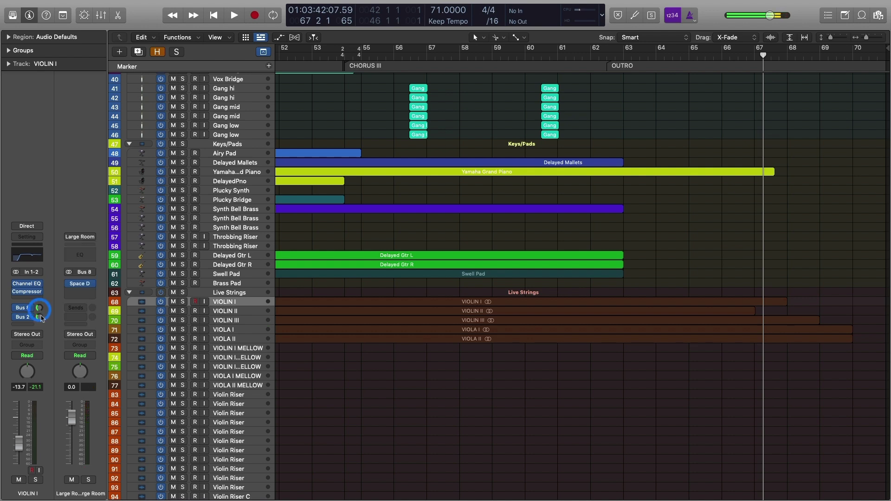
click(614, 53)
click(627, 56)
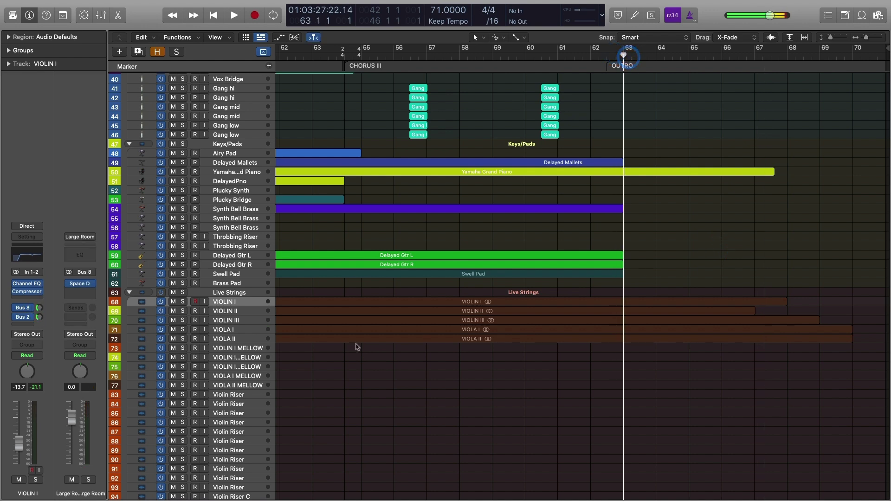
click(552, 382)
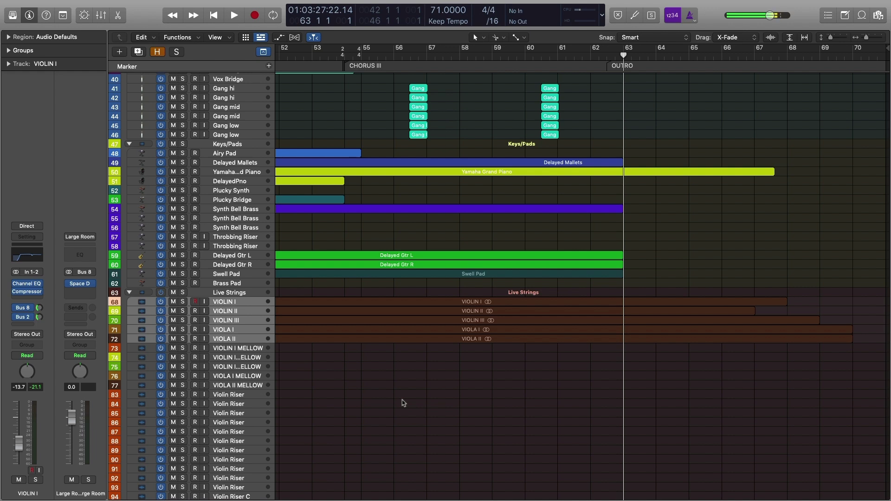
- Audition the tracks VIOLIN I through VIOLA II soloed from the Outro at bar 63, stop and turn their solo off
key(s)
key(space)
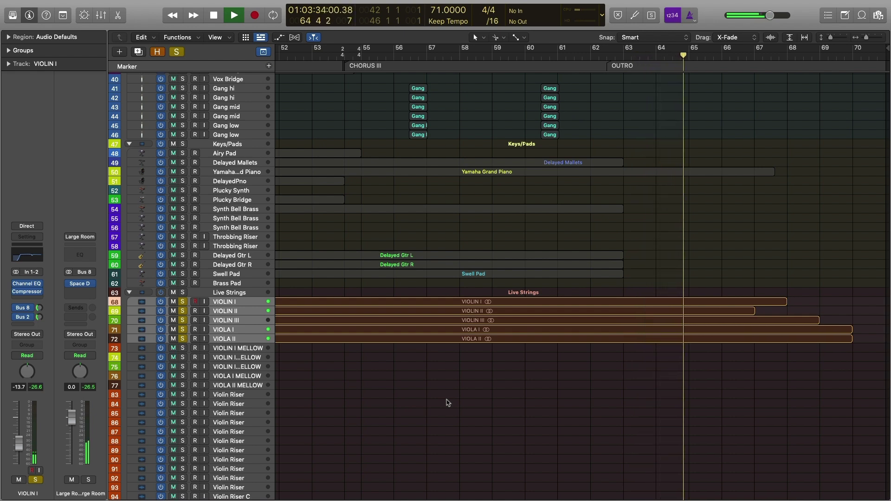
key(space)
key(s)
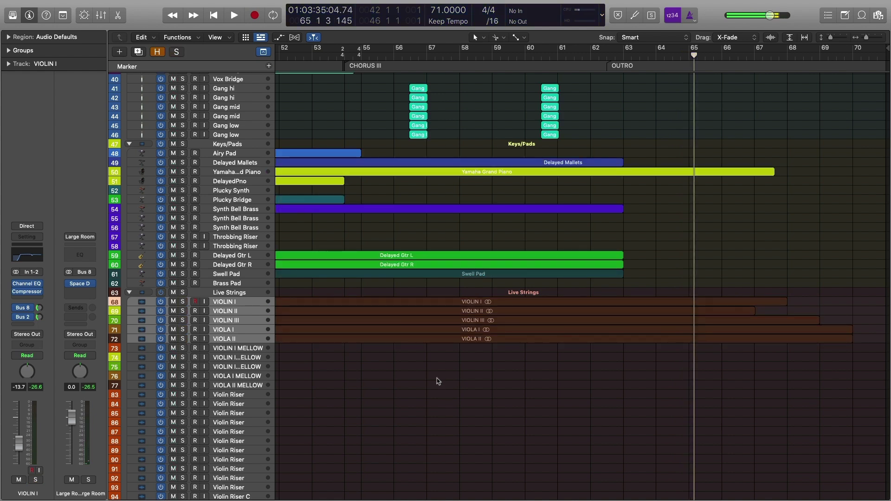
- Examine which instruments play in the Outro, from the studio strings, basses and drums up to the vocals
click(437, 381)
scroll(437, 380, down, 10)
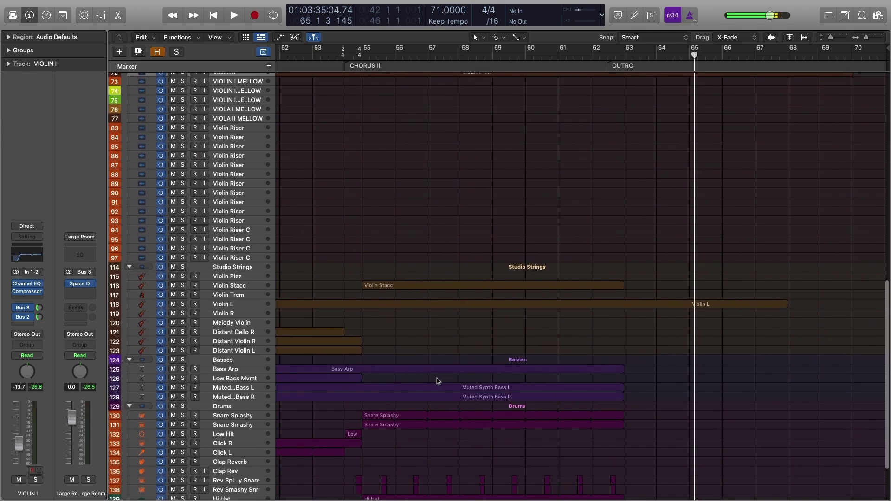
scroll(437, 380, down, 3)
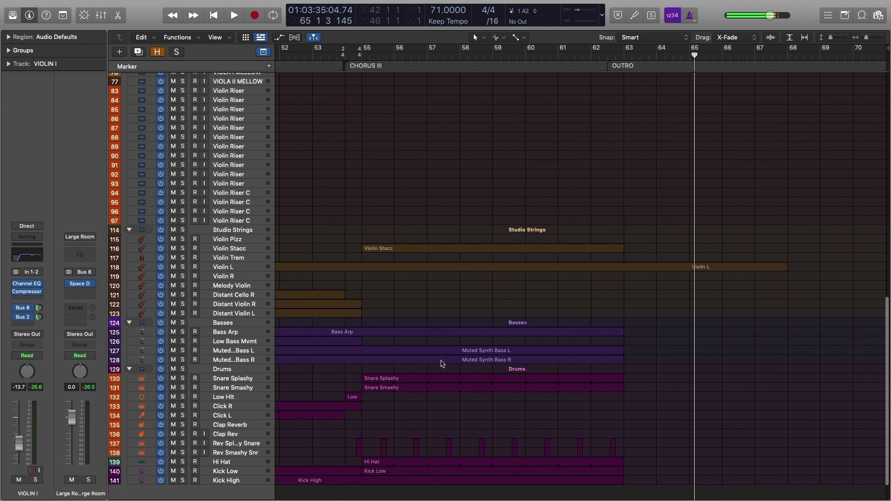
click(734, 379)
scroll(733, 379, up, 20)
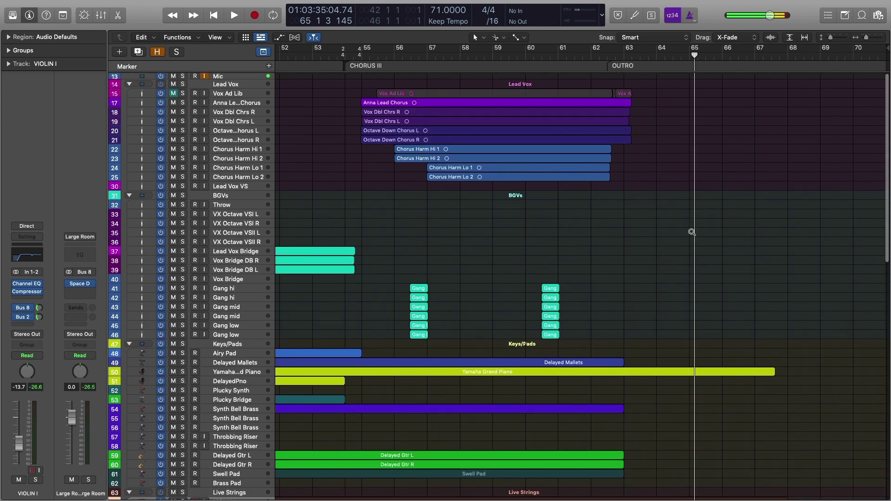
scroll(693, 234, up, 5)
scroll(693, 234, down, 8)
scroll(693, 233, left, 3)
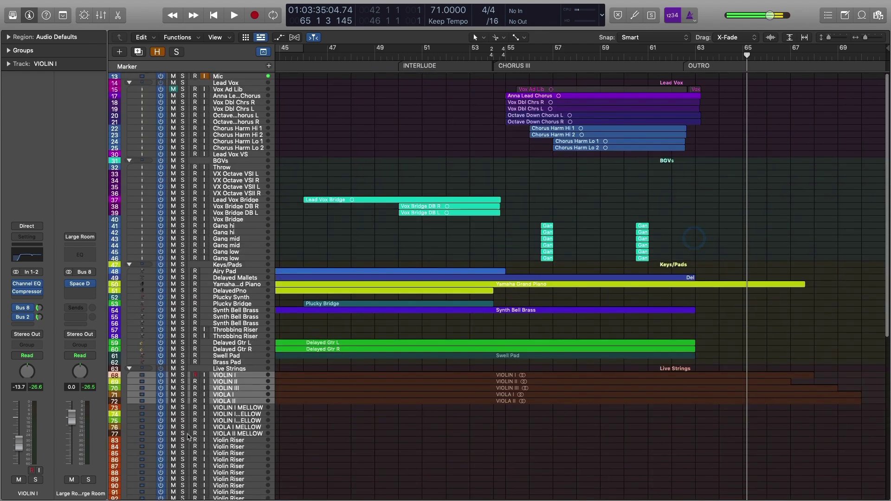
- Select the VIOLIN I track, deselect its region and go back to the beginning of the song
click(231, 375)
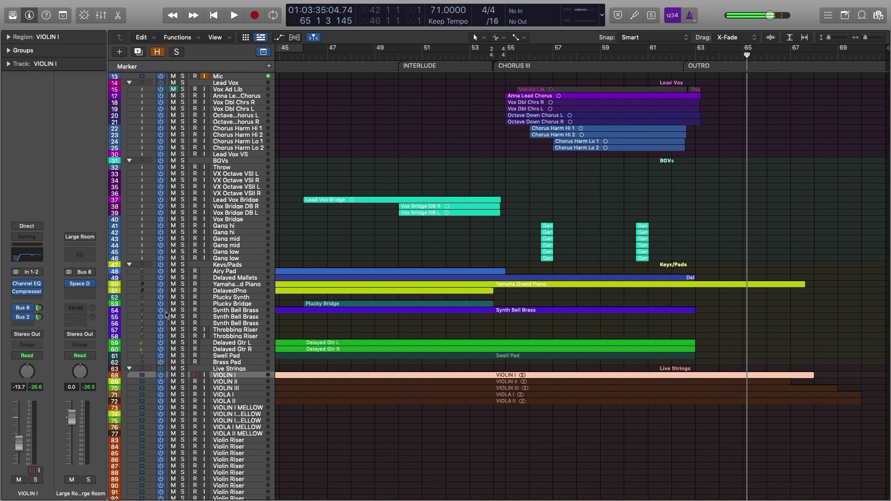
click(329, 333)
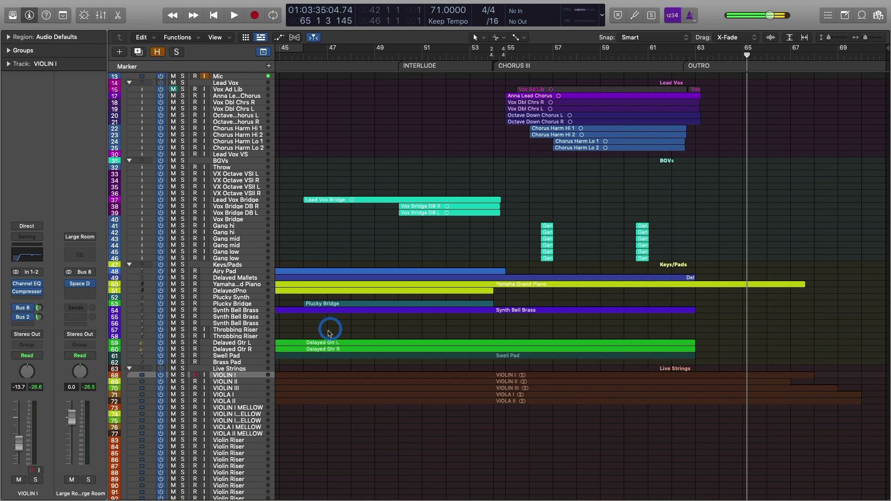
scroll(348, 330, left, 15)
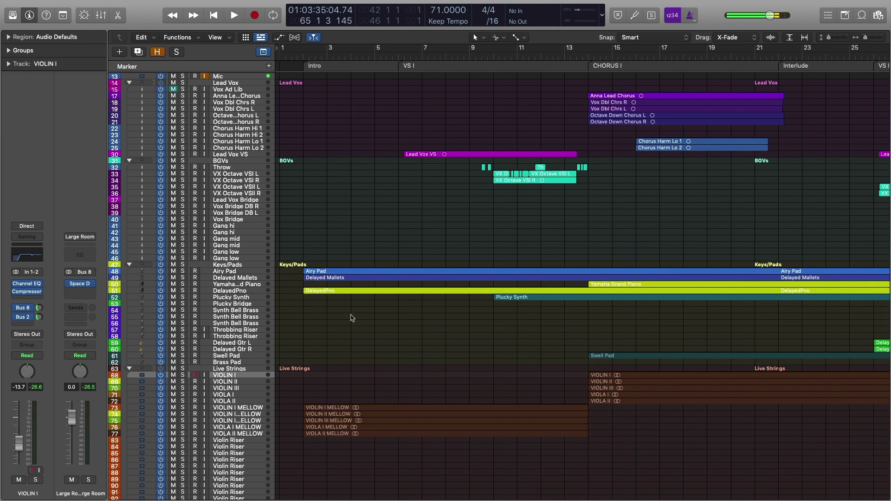
- Select all the Violin Riser and Violin Riser C tracks, 83 through 97, in the Live Strings stack
scroll(353, 316, down, 10)
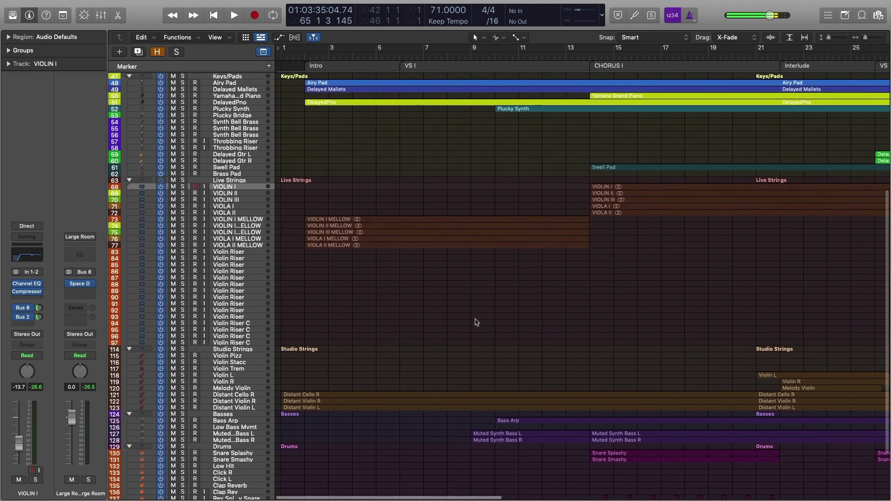
click(245, 255)
shift+click(251, 343)
scroll(427, 313, right, 10)
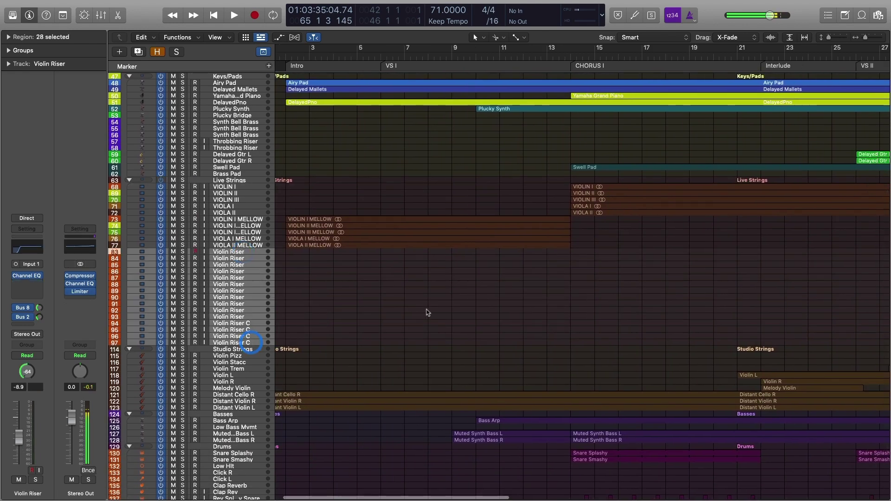
- Find the Violin Riser and Violin Riser C regions just before Chorus II and deselect them
drag(568, 238, 656, 346)
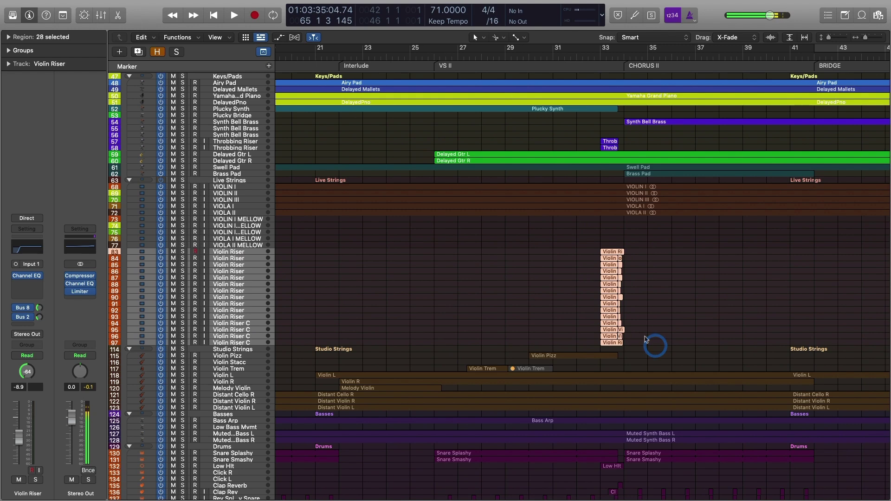
click(405, 278)
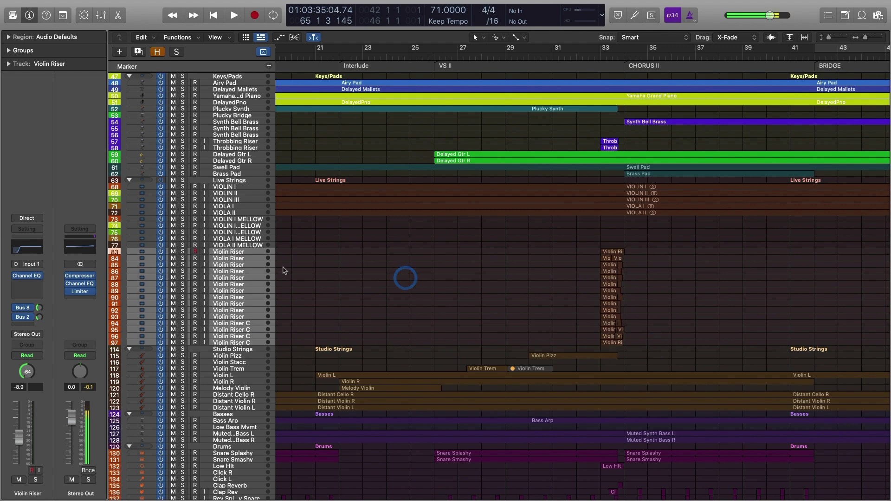
- Examine how the vocals, keys, pads and strings are layered from Chorus I through VS II to Chorus II
scroll(410, 356, up, 10)
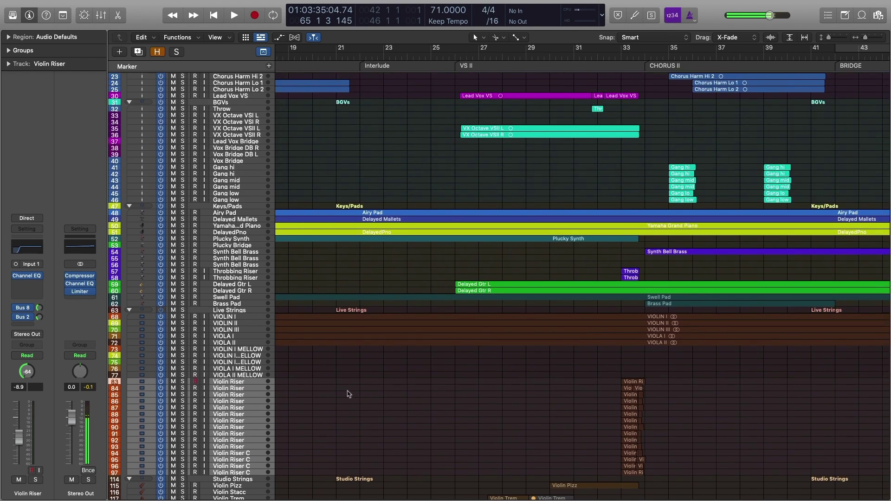
scroll(477, 231, down, 10)
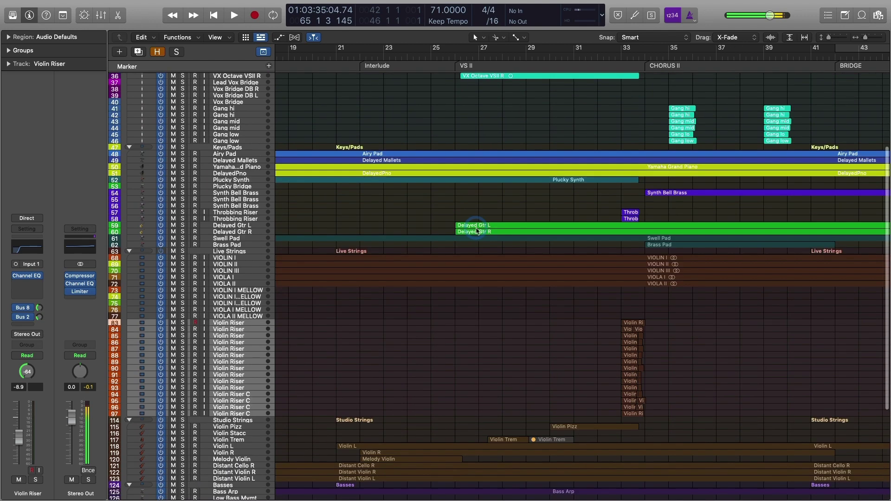
scroll(478, 231, down, 2)
scroll(478, 231, up, 12)
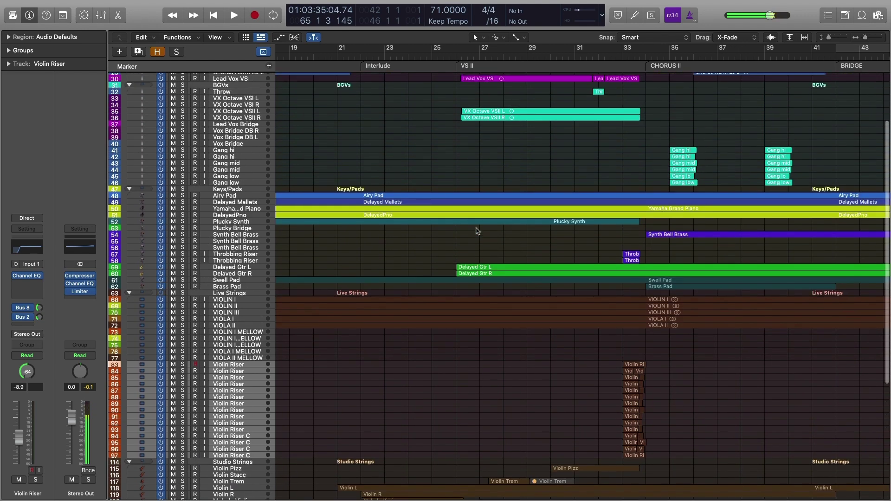
scroll(477, 231, down, 1)
scroll(479, 232, left, 10)
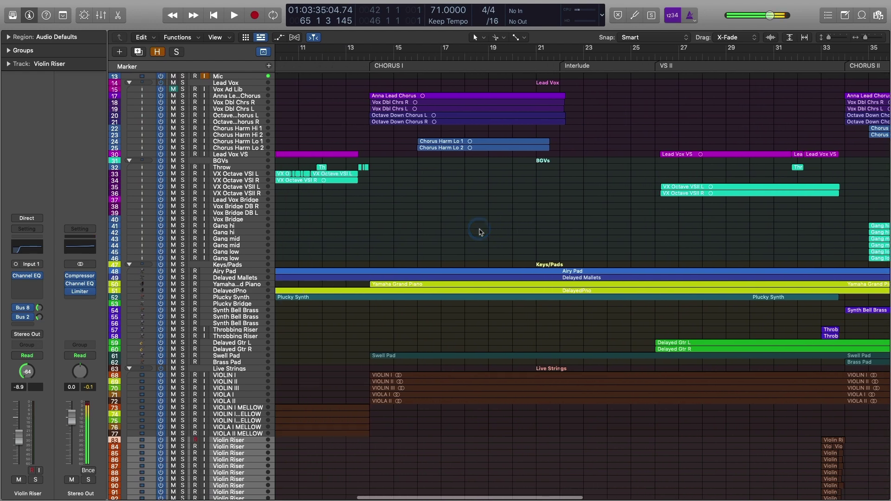